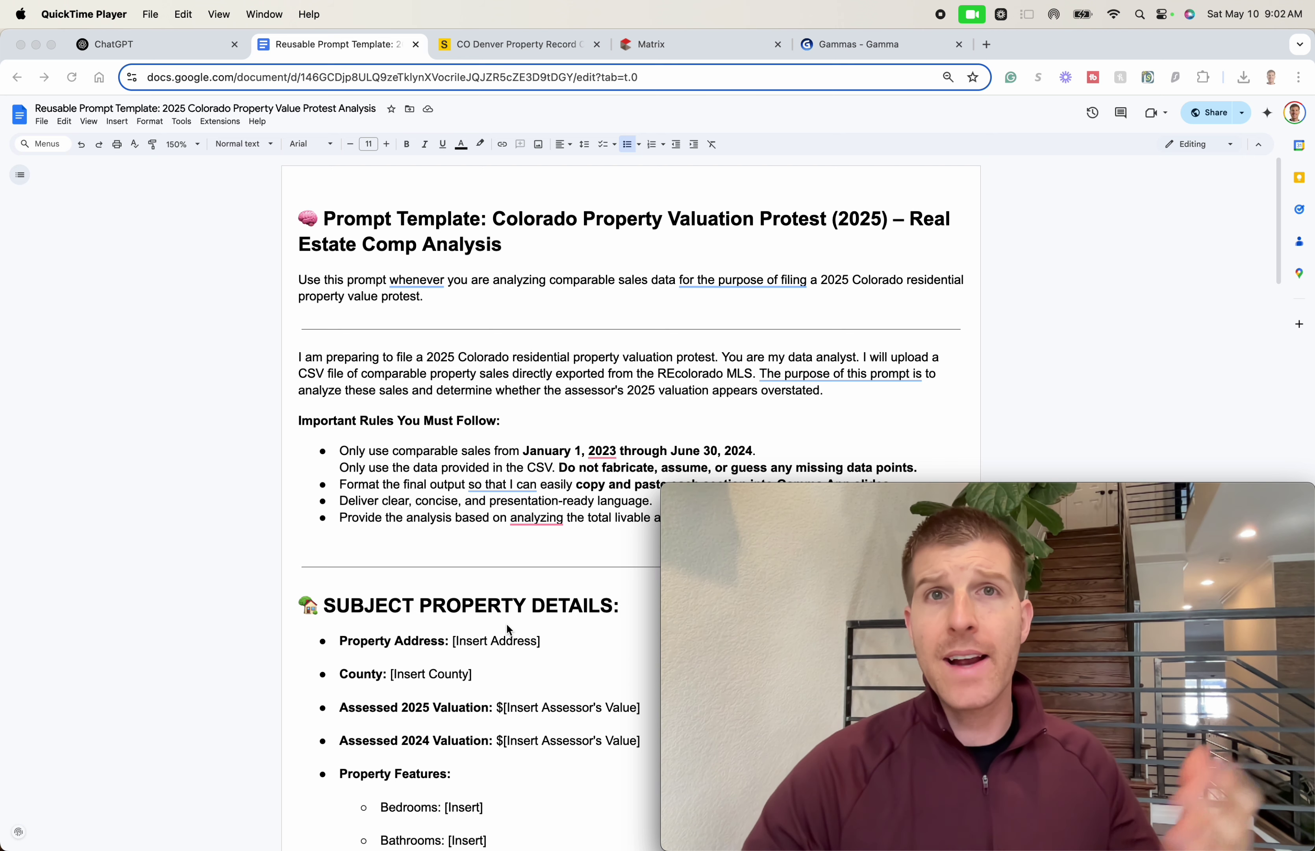
- Review the Matrix comparable-sales search criteria (7 matches), then open the subject's Denver property record
click(634, 45)
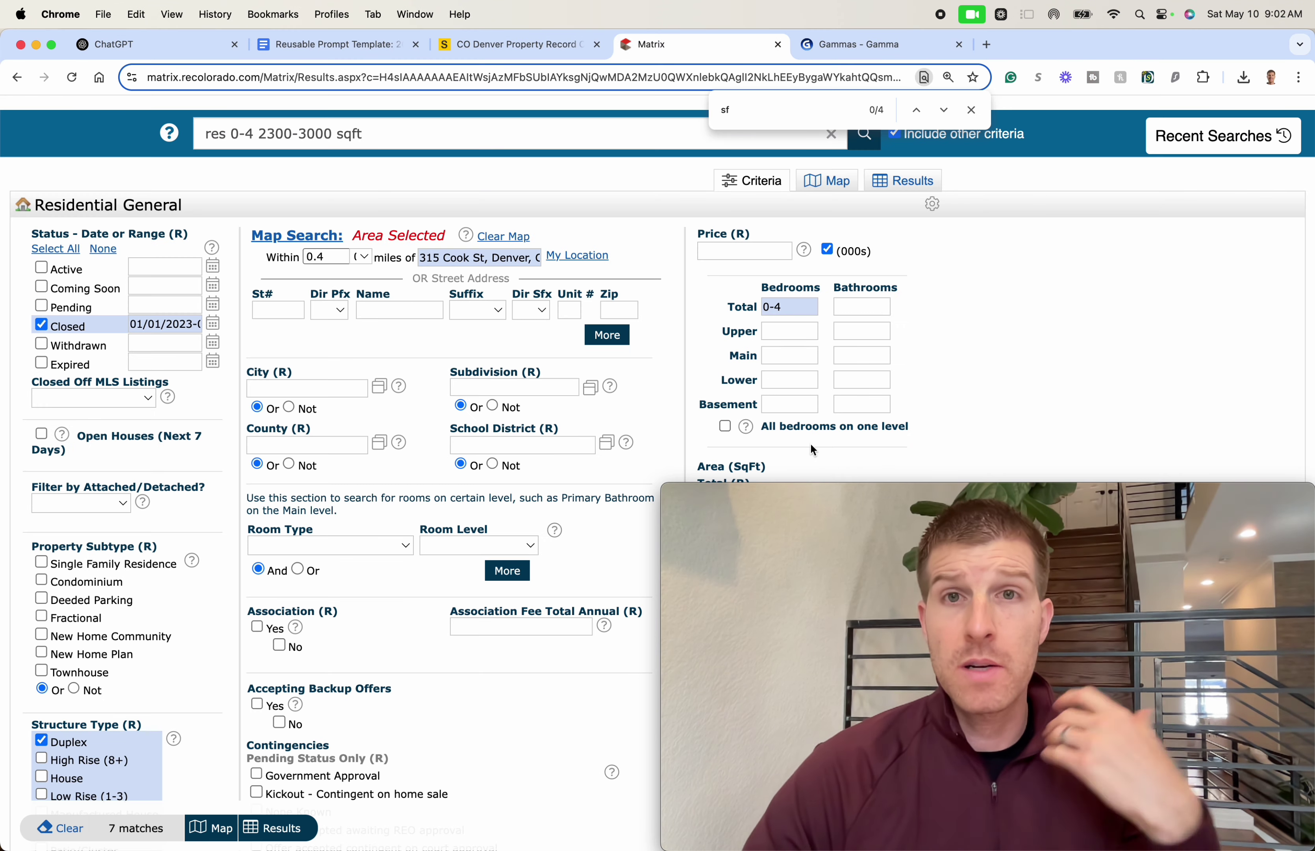
mouse_move(679, 483)
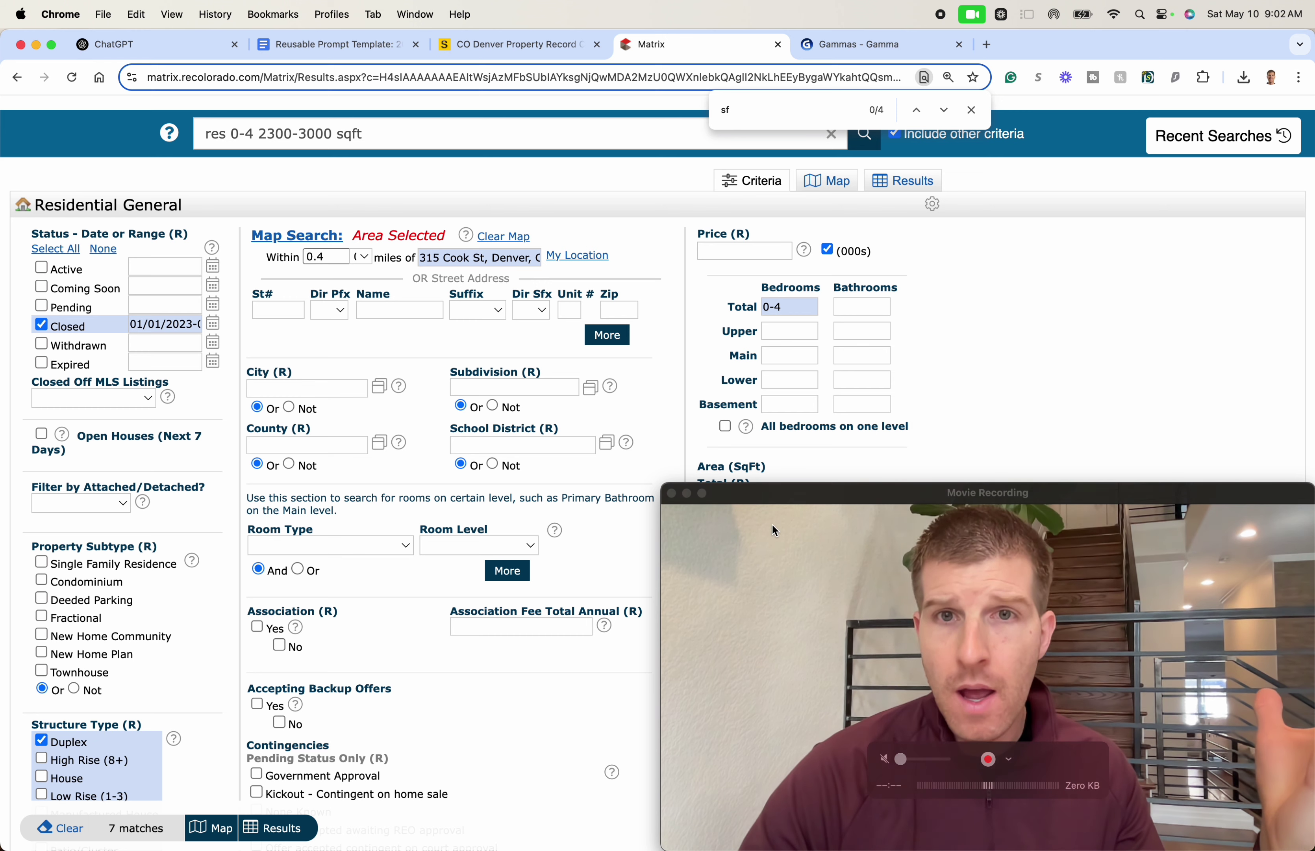
click(663, 484)
drag(664, 484, 909, 666)
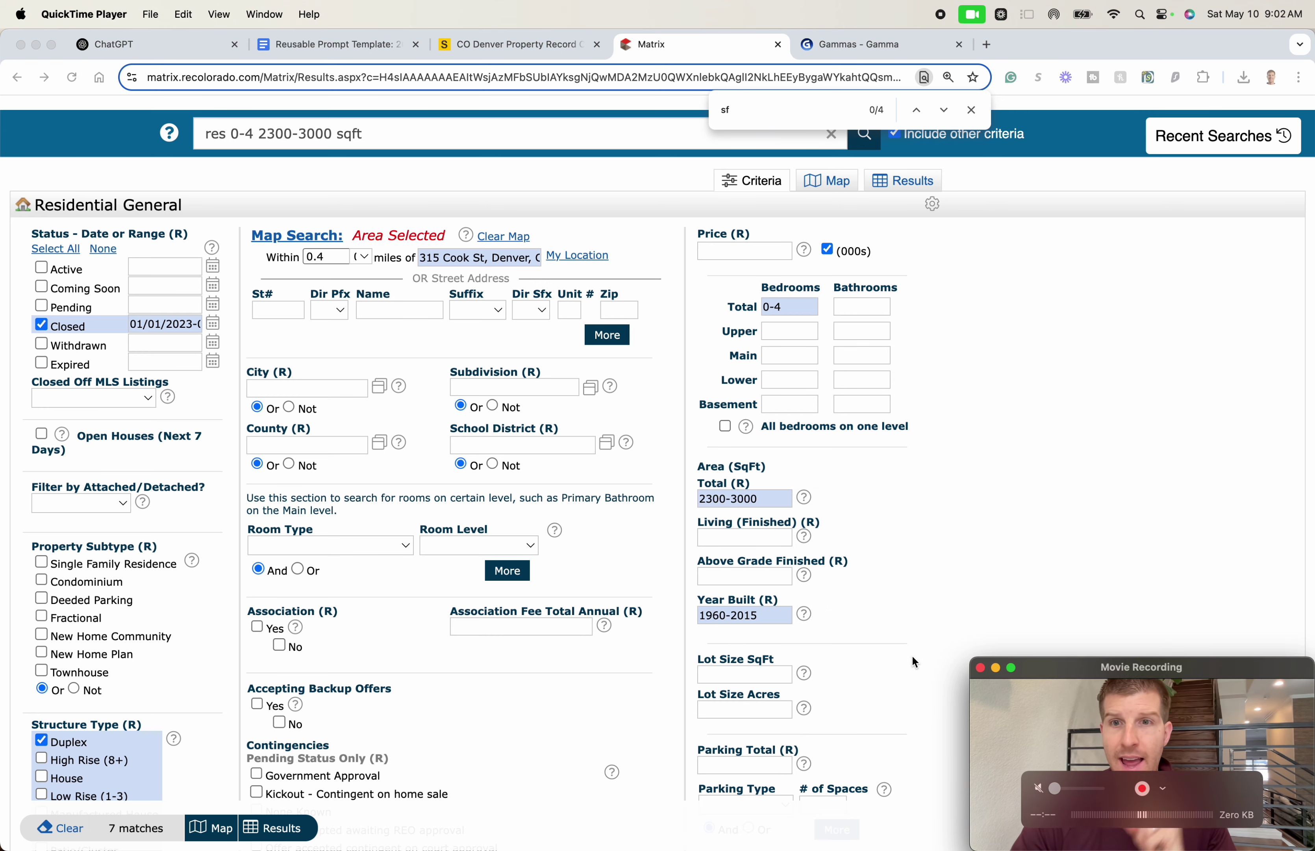
click(976, 410)
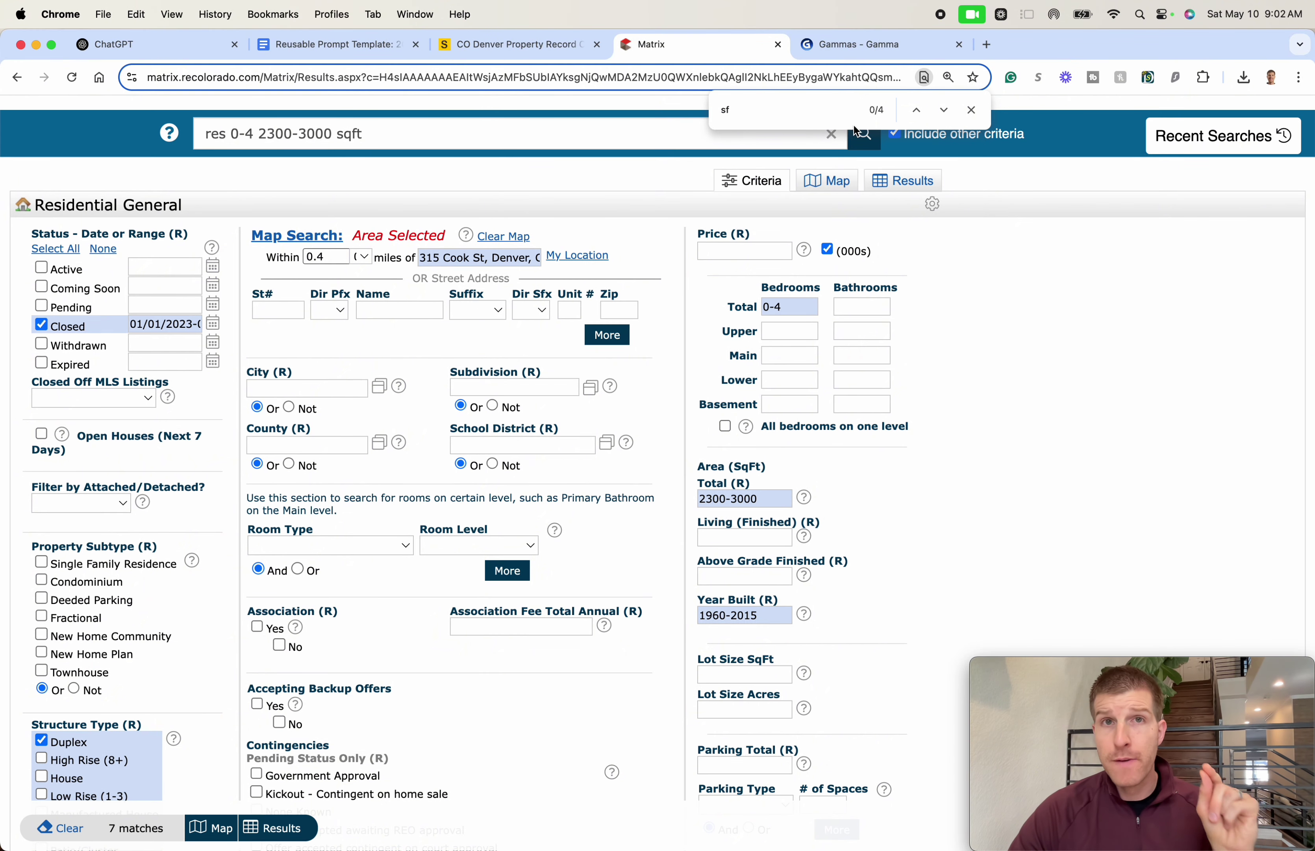
click(561, 50)
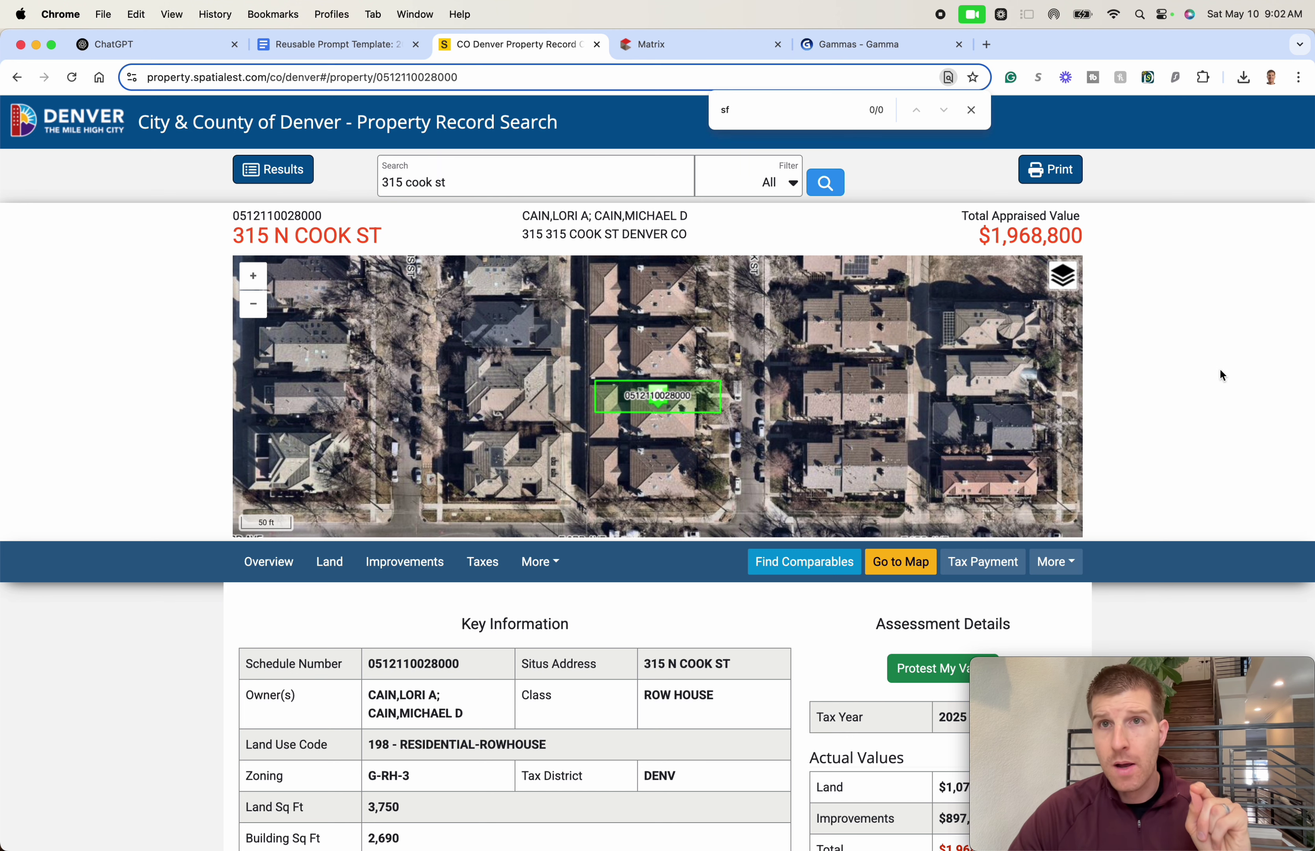
key(super+t)
text(de)
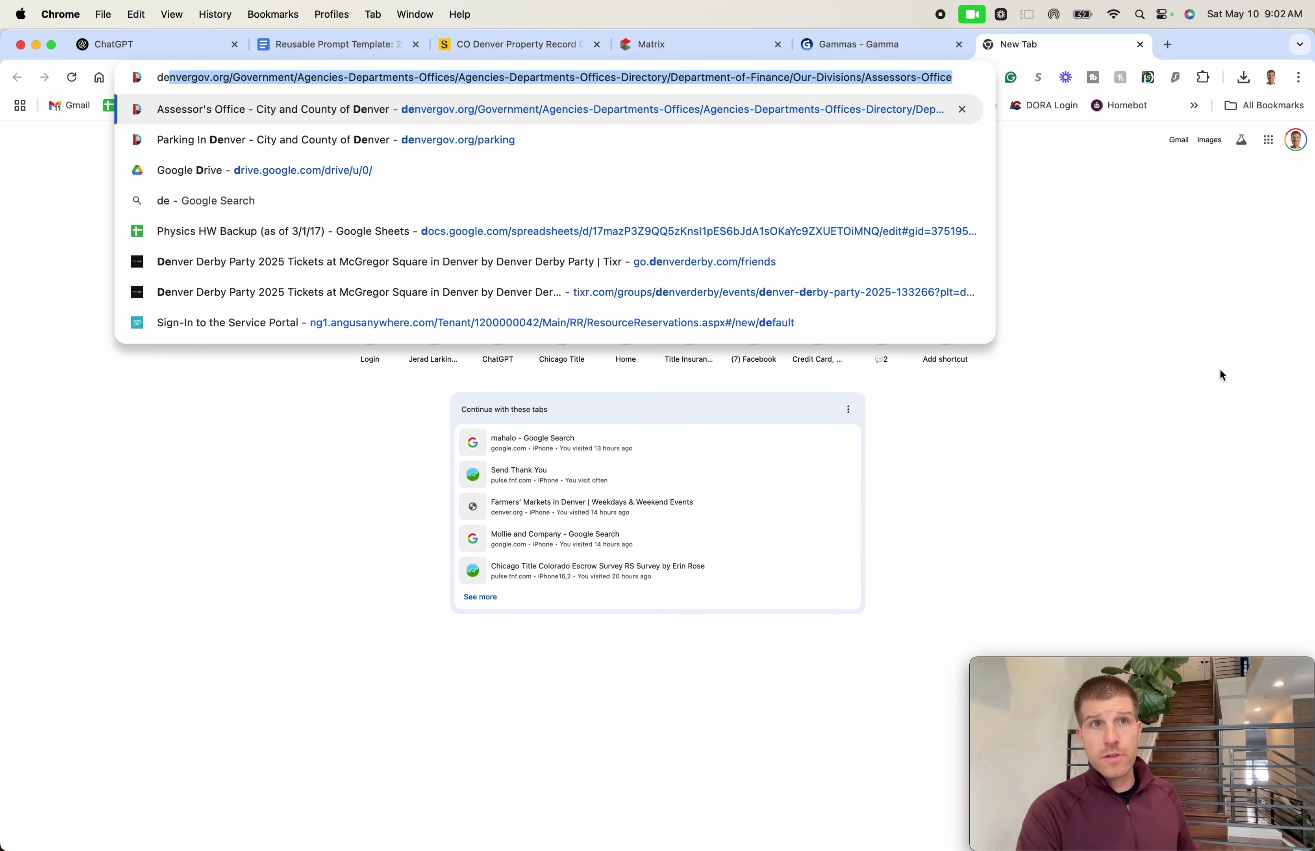
text(nver county assessor)
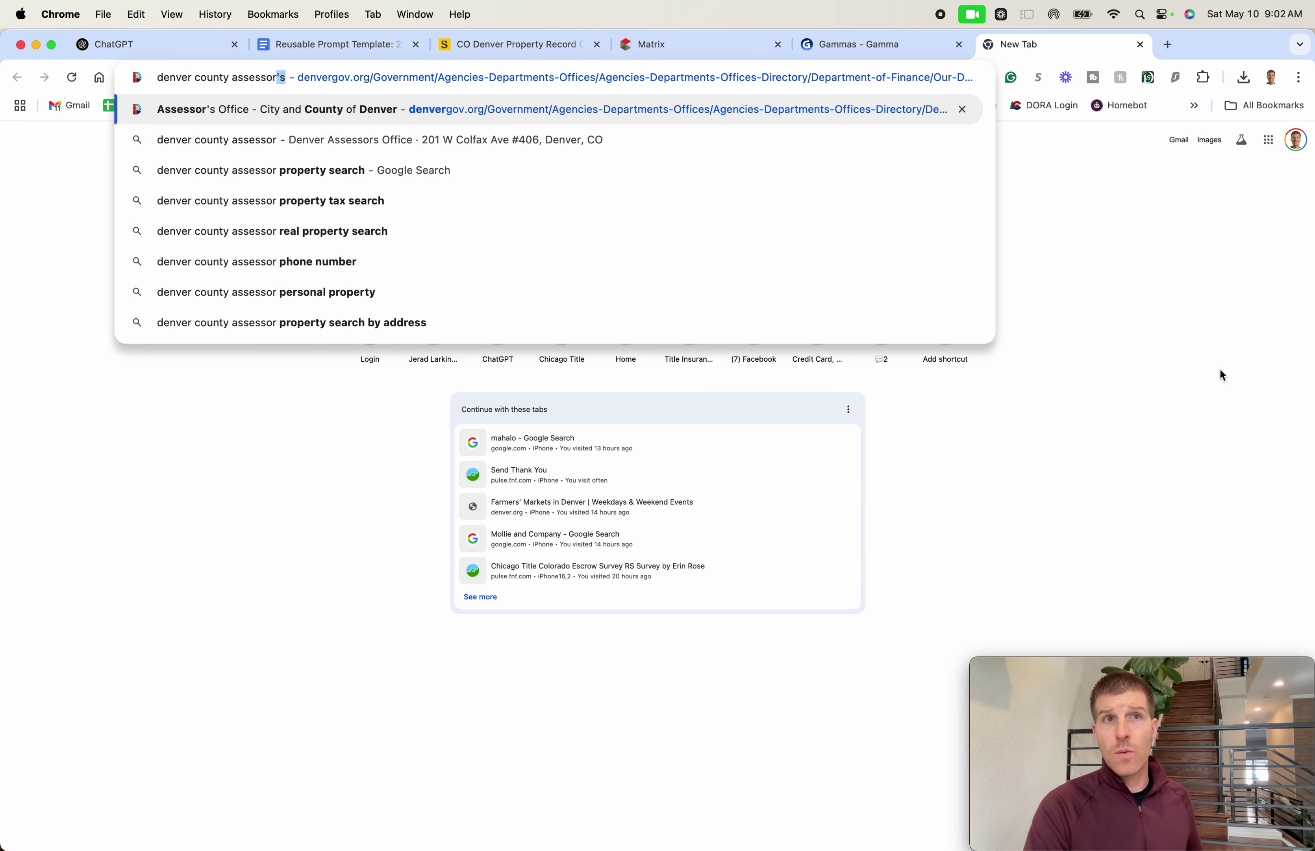
key(Delete)
key(Return)
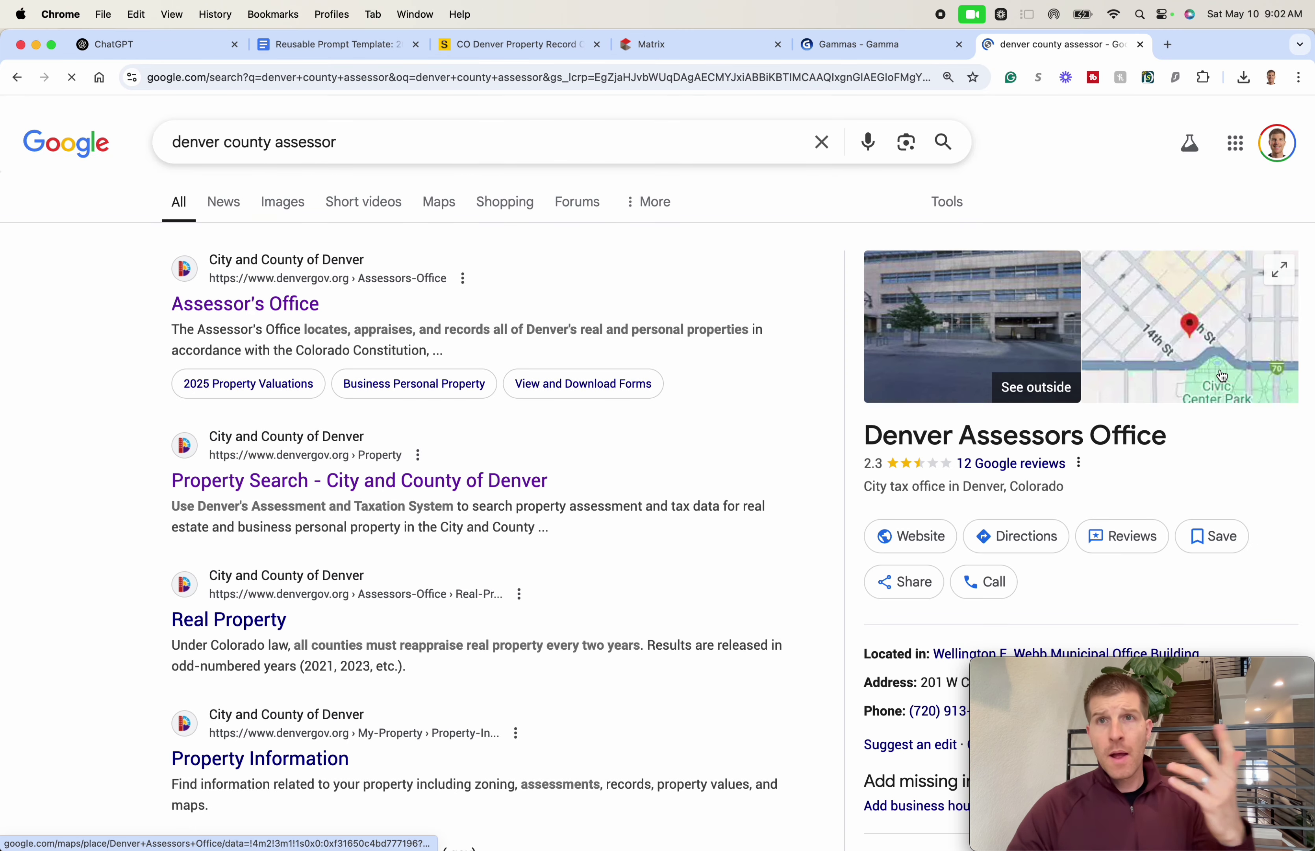
click(131, 332)
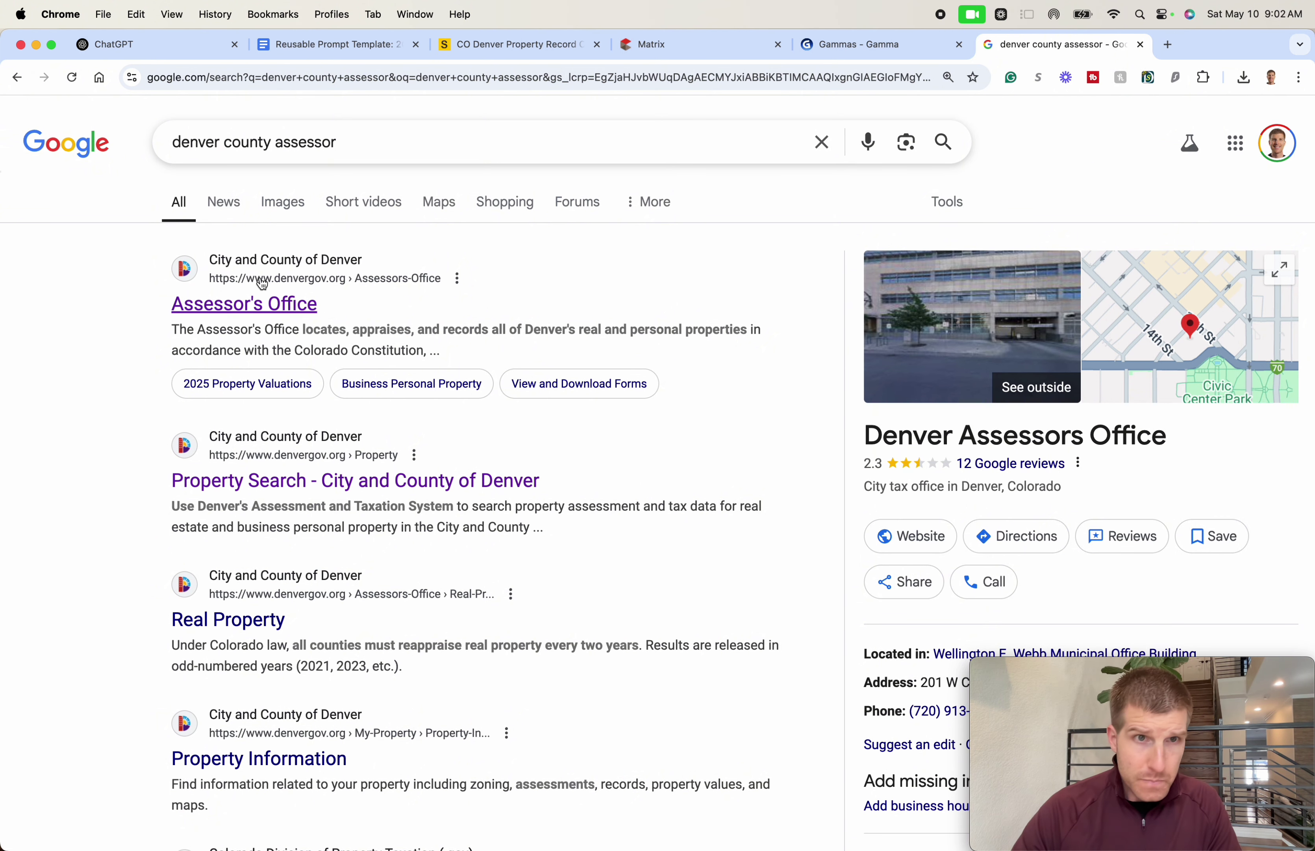
click(347, 475)
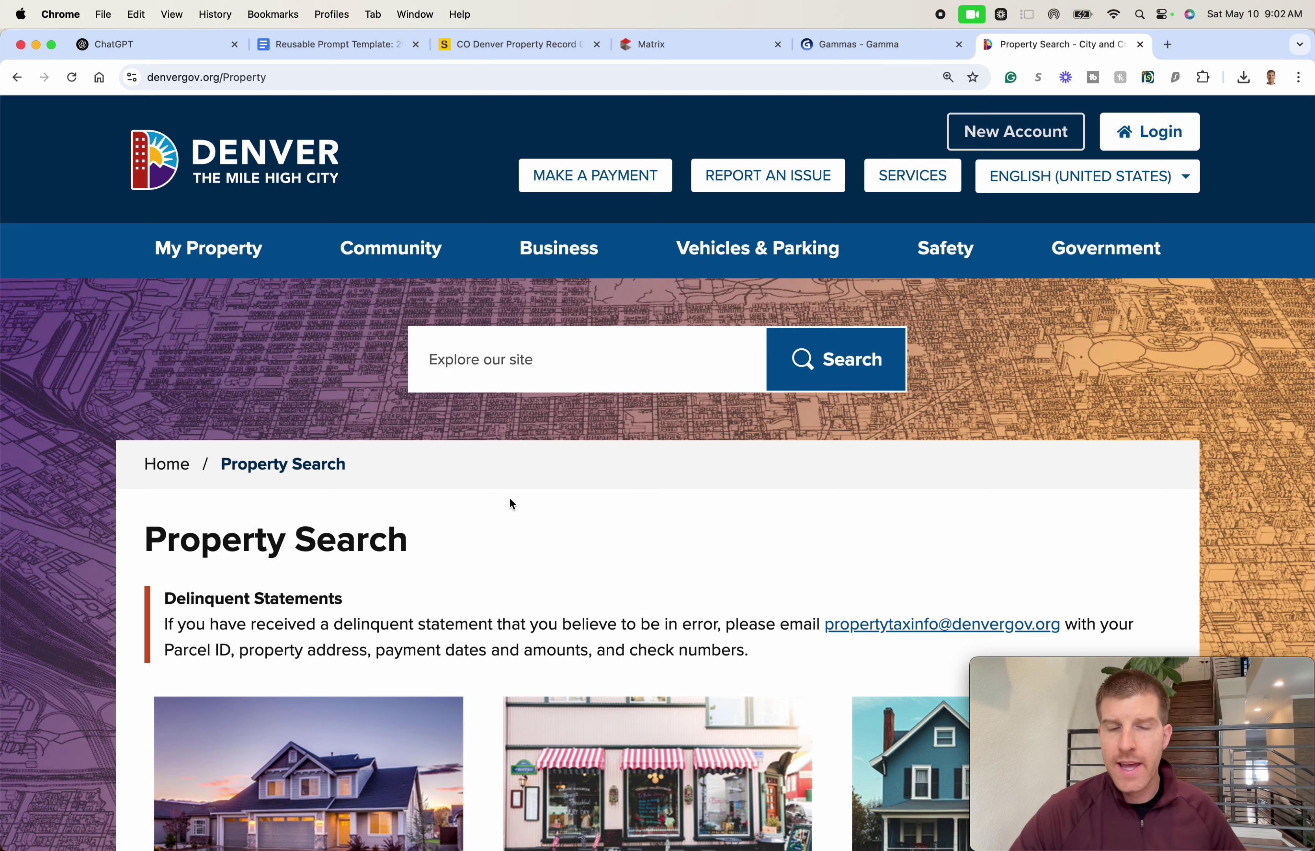
scroll(510, 497, down, 3)
scroll(182, 707, down, 2)
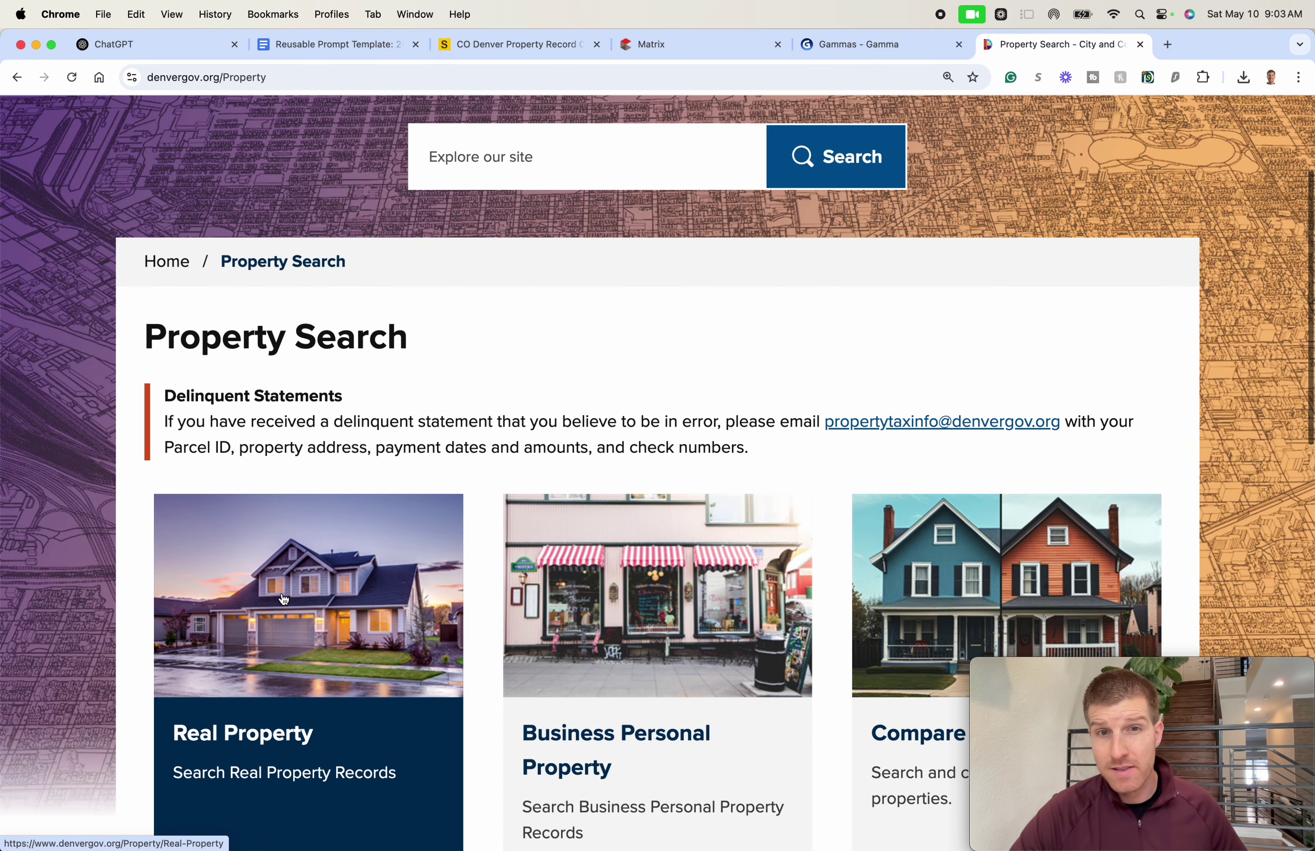
click(267, 601)
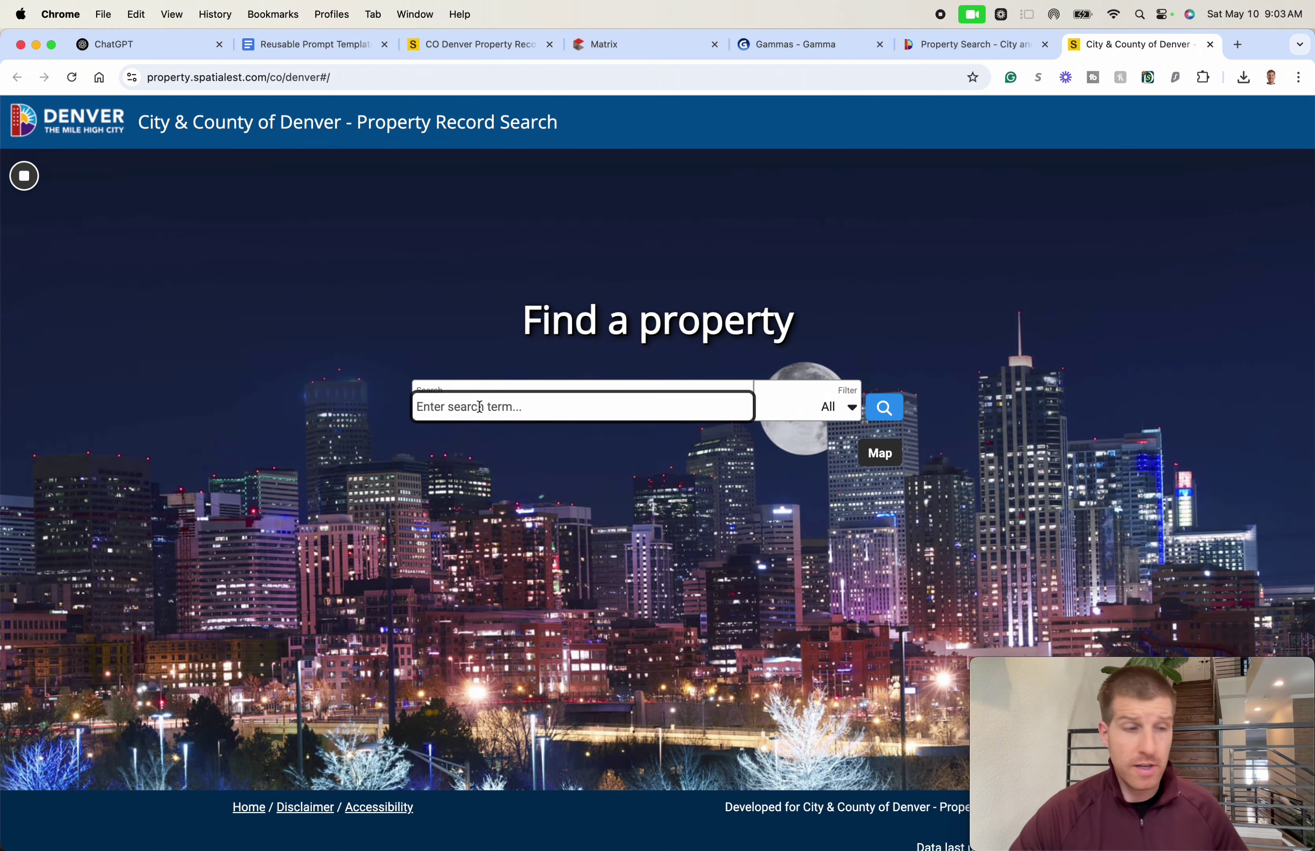
click(480, 407)
text(315)
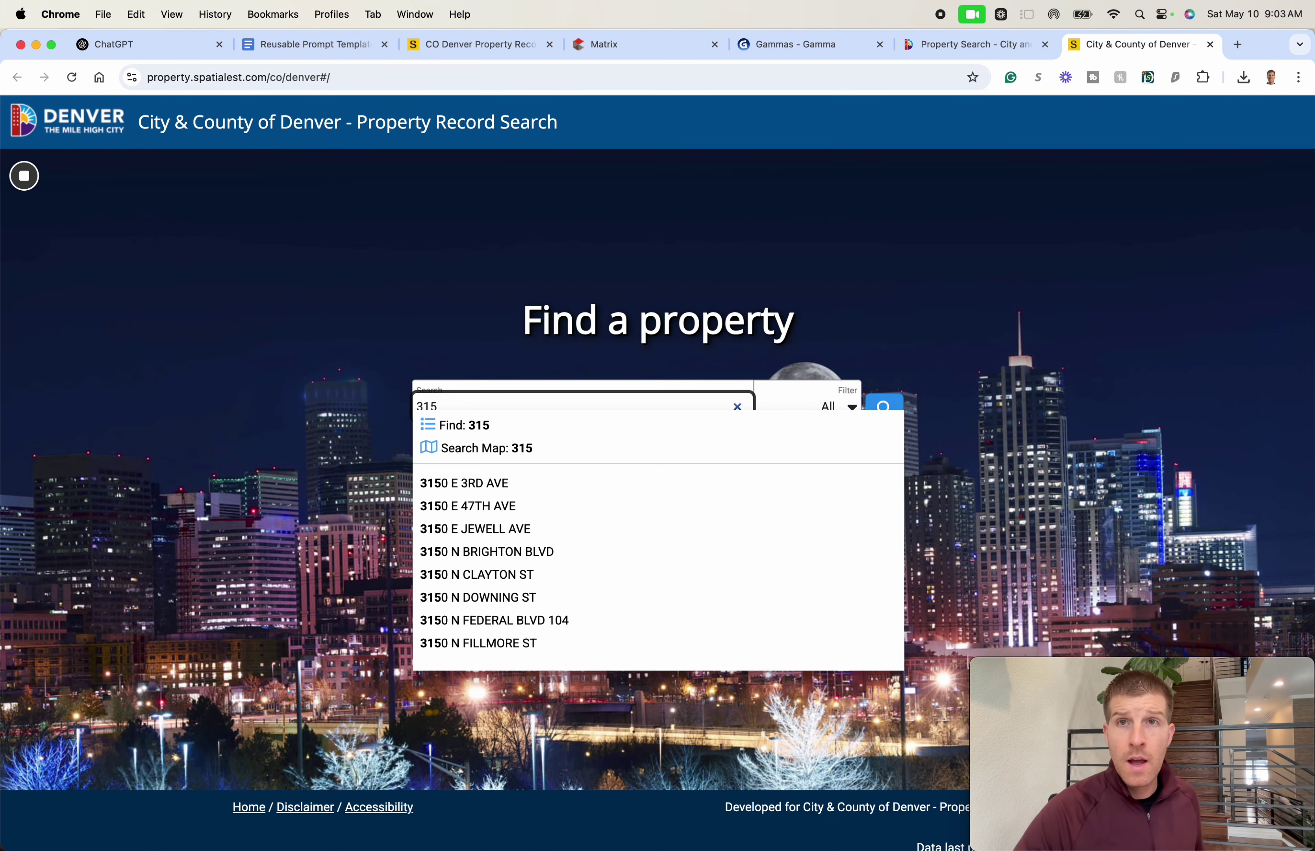
key(super+w)
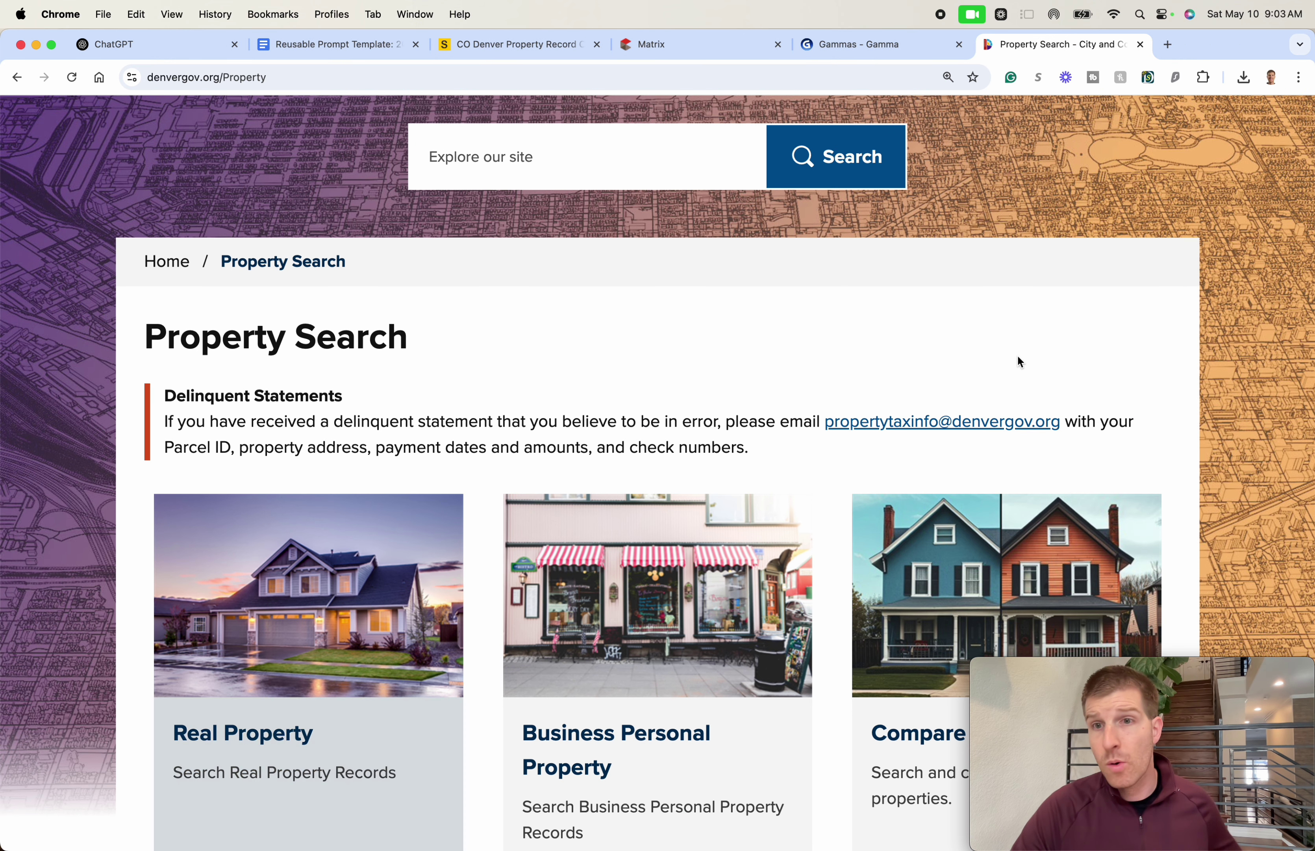
key(super+w)
click(516, 44)
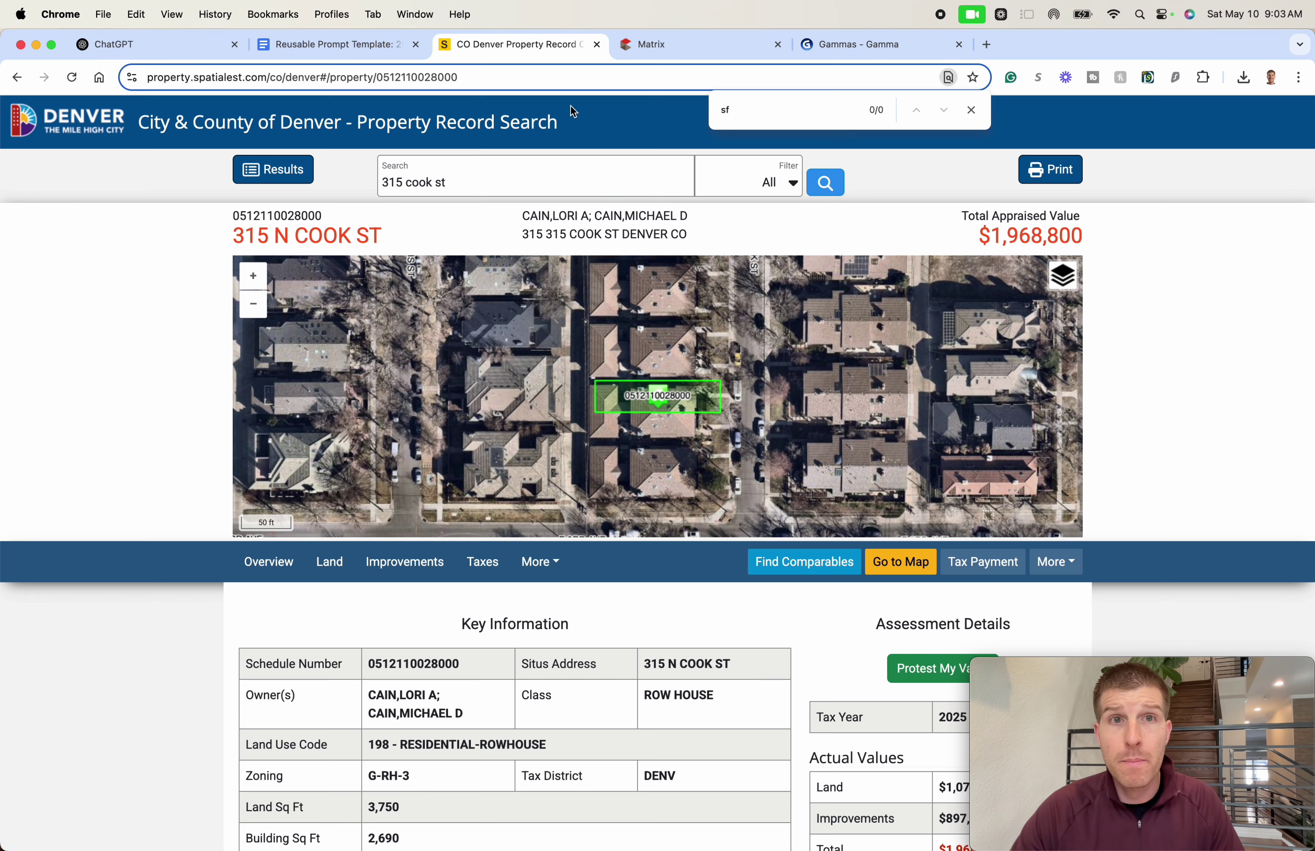
- Locate the $1,968,800 total appraised value and the 2,690 sq ft total living area
scroll(1175, 375, up, 1)
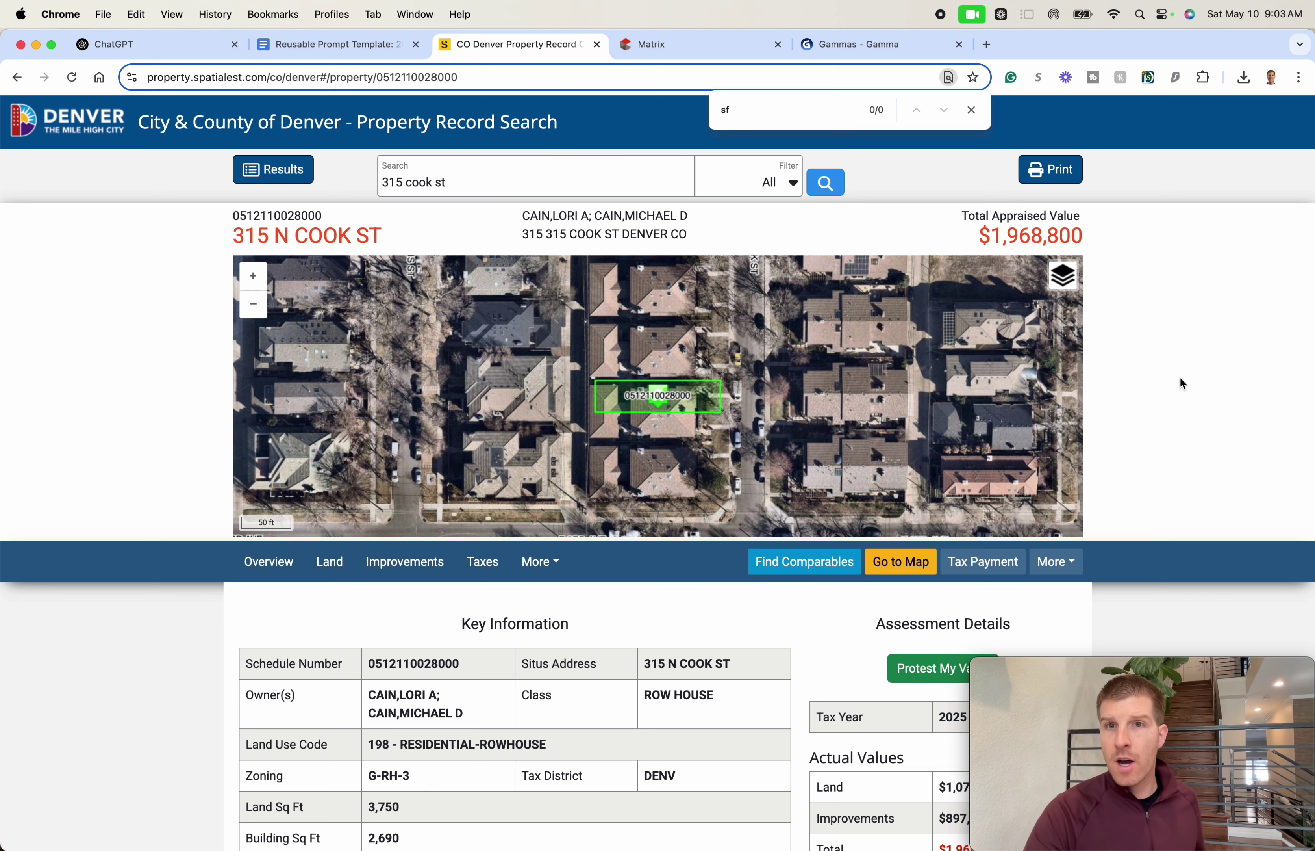
double_click(1049, 237)
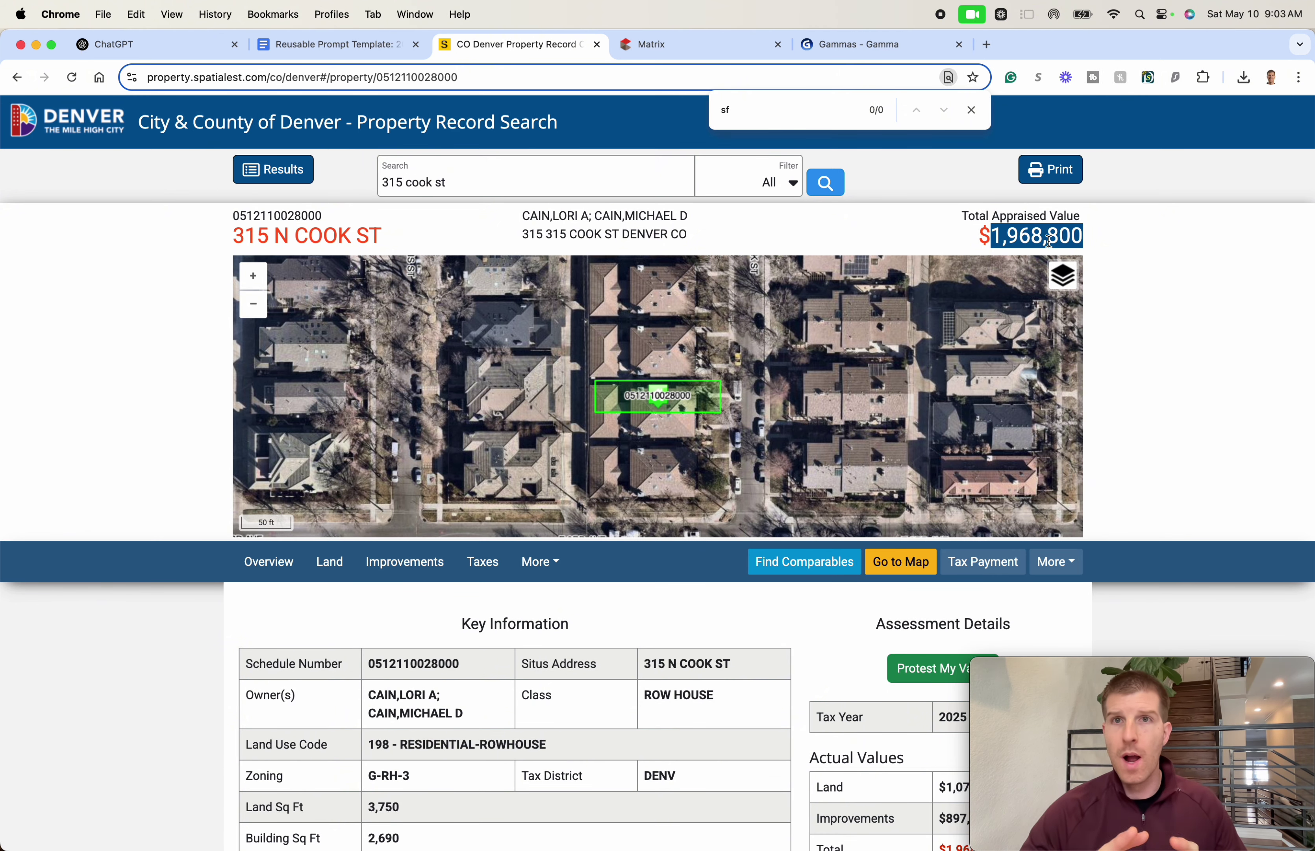
click(1205, 252)
scroll(1156, 294, down, 7)
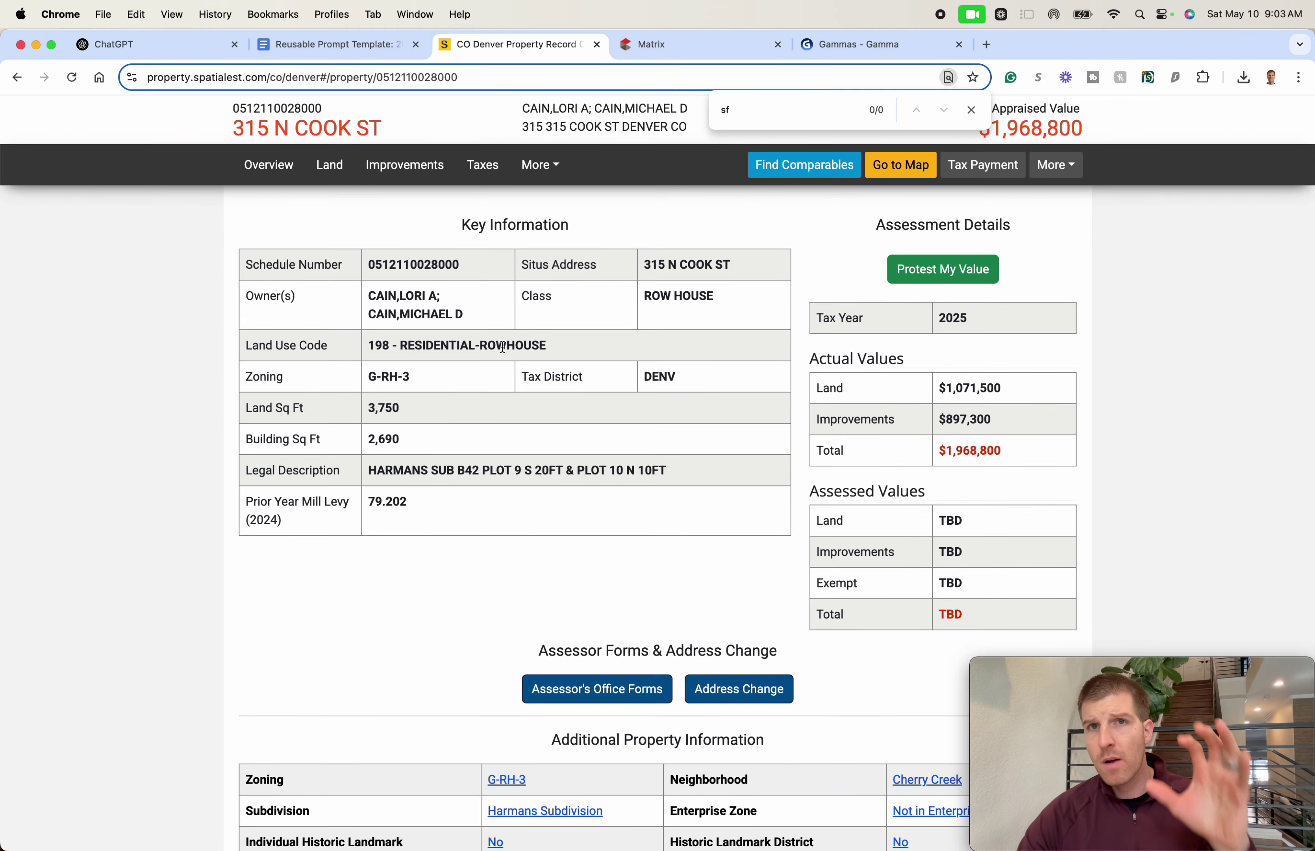
scroll(506, 348, down, 6)
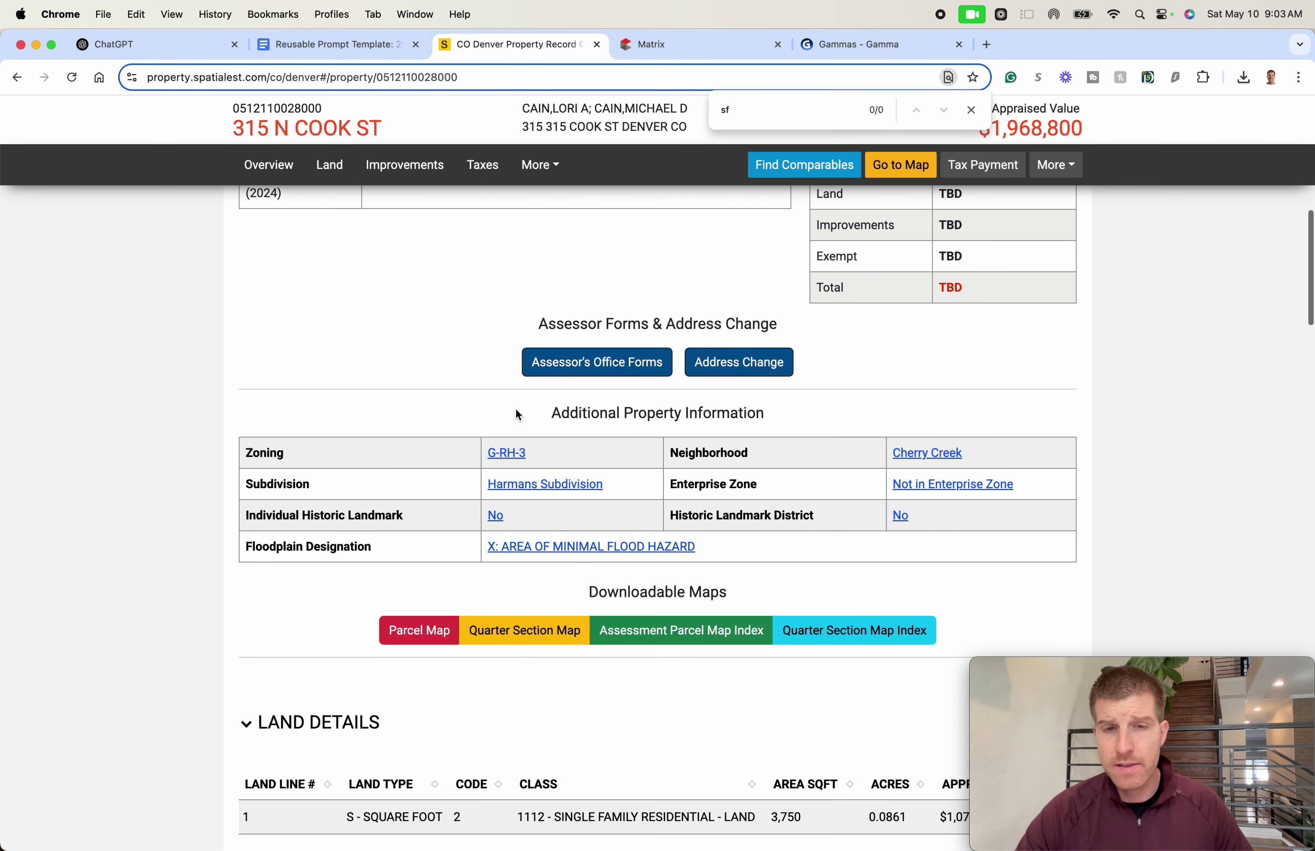
scroll(517, 414, down, 8)
scroll(729, 558, down, 2)
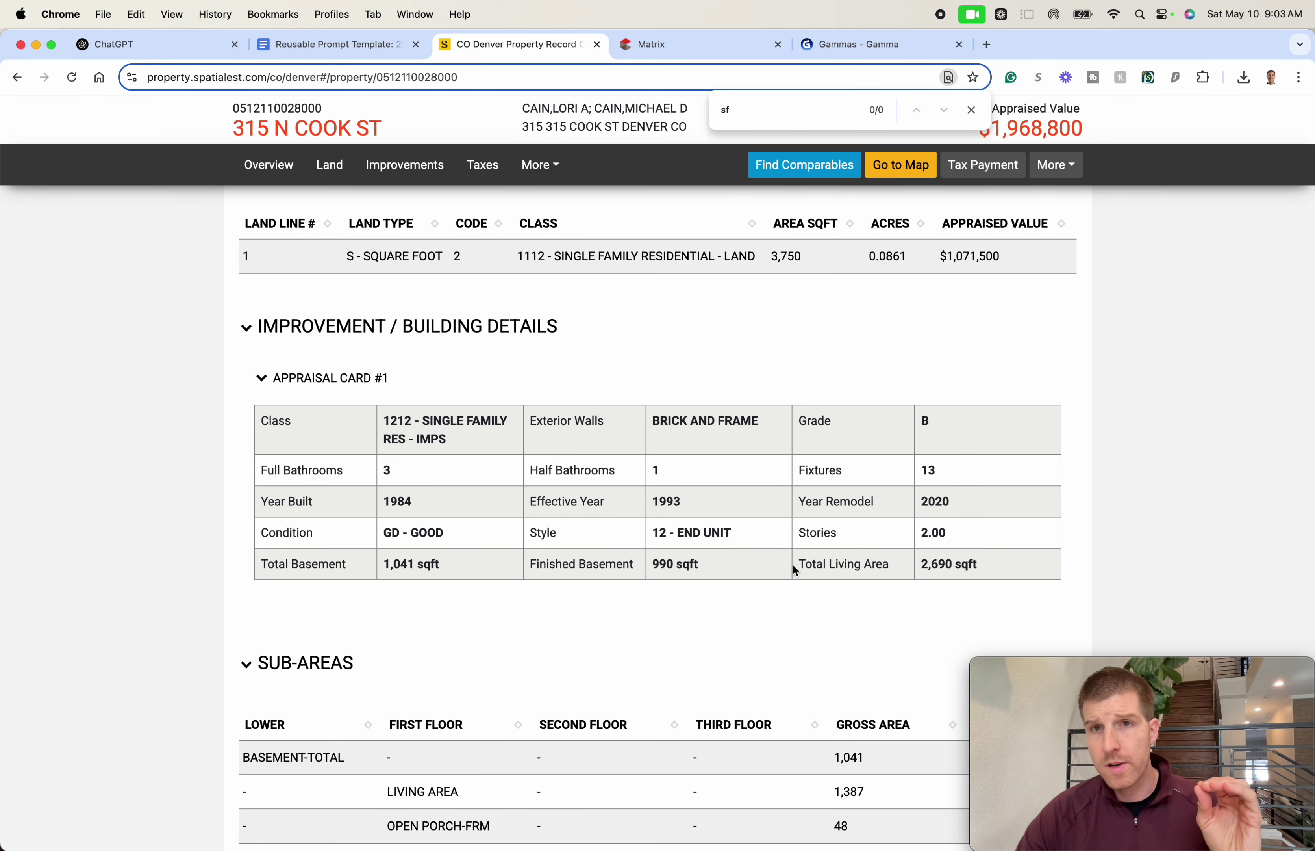
triple_click(947, 561)
double_click(931, 561)
click(932, 564)
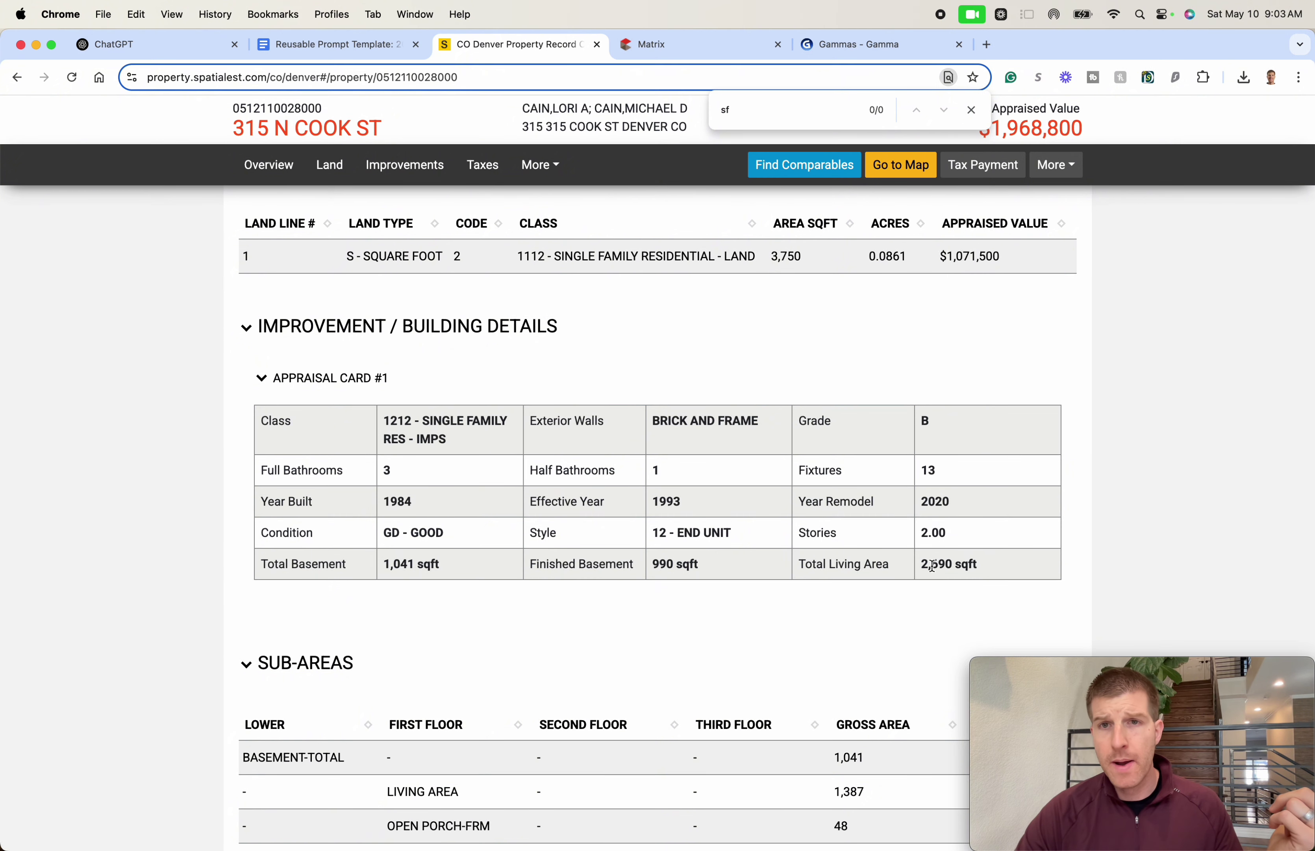
triple_click(950, 567)
click(950, 566)
- Mark the $1,968,800 value again and compute 1968800/2690 in Spotlight, about $731.90 per sq ft
scroll(1128, 274, up, 20)
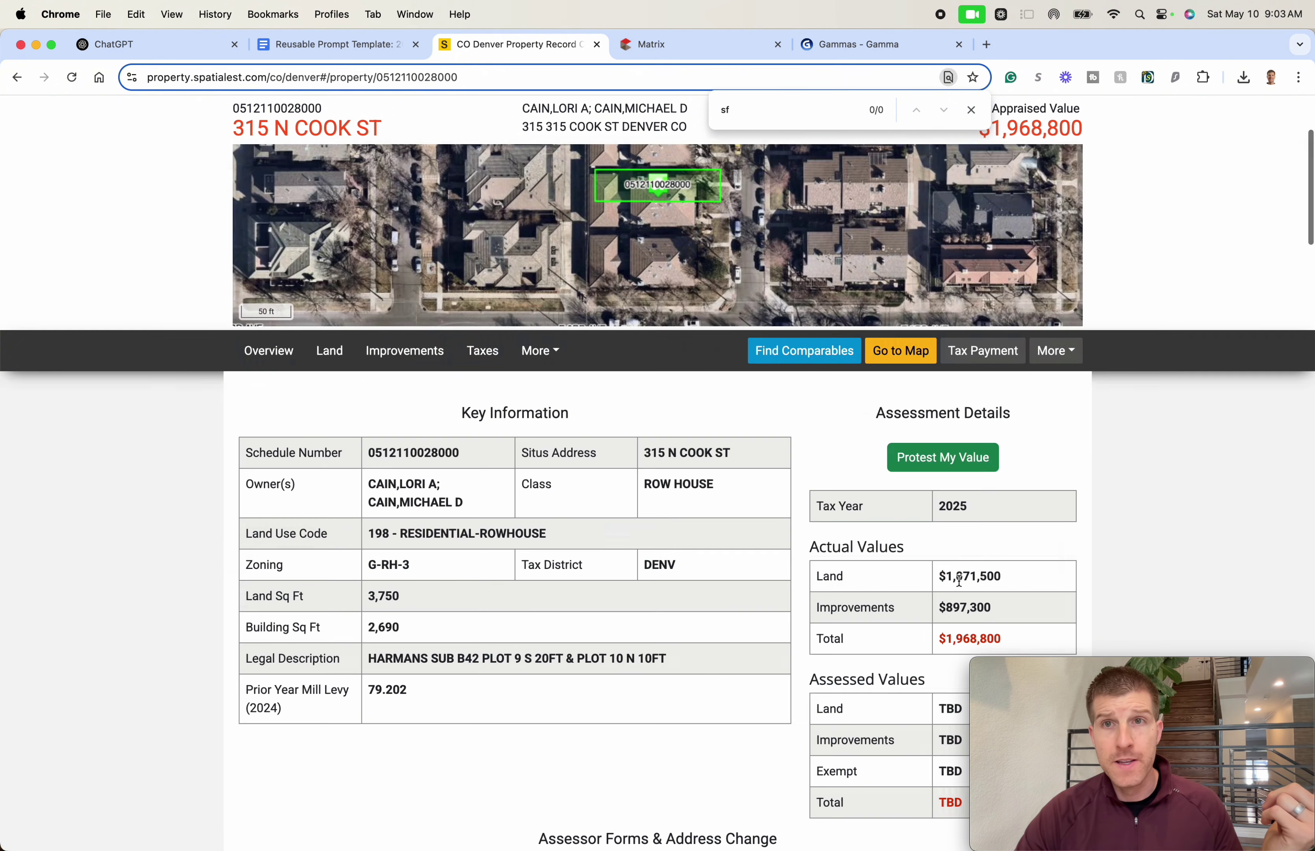
triple_click(1033, 223)
triple_click(1020, 237)
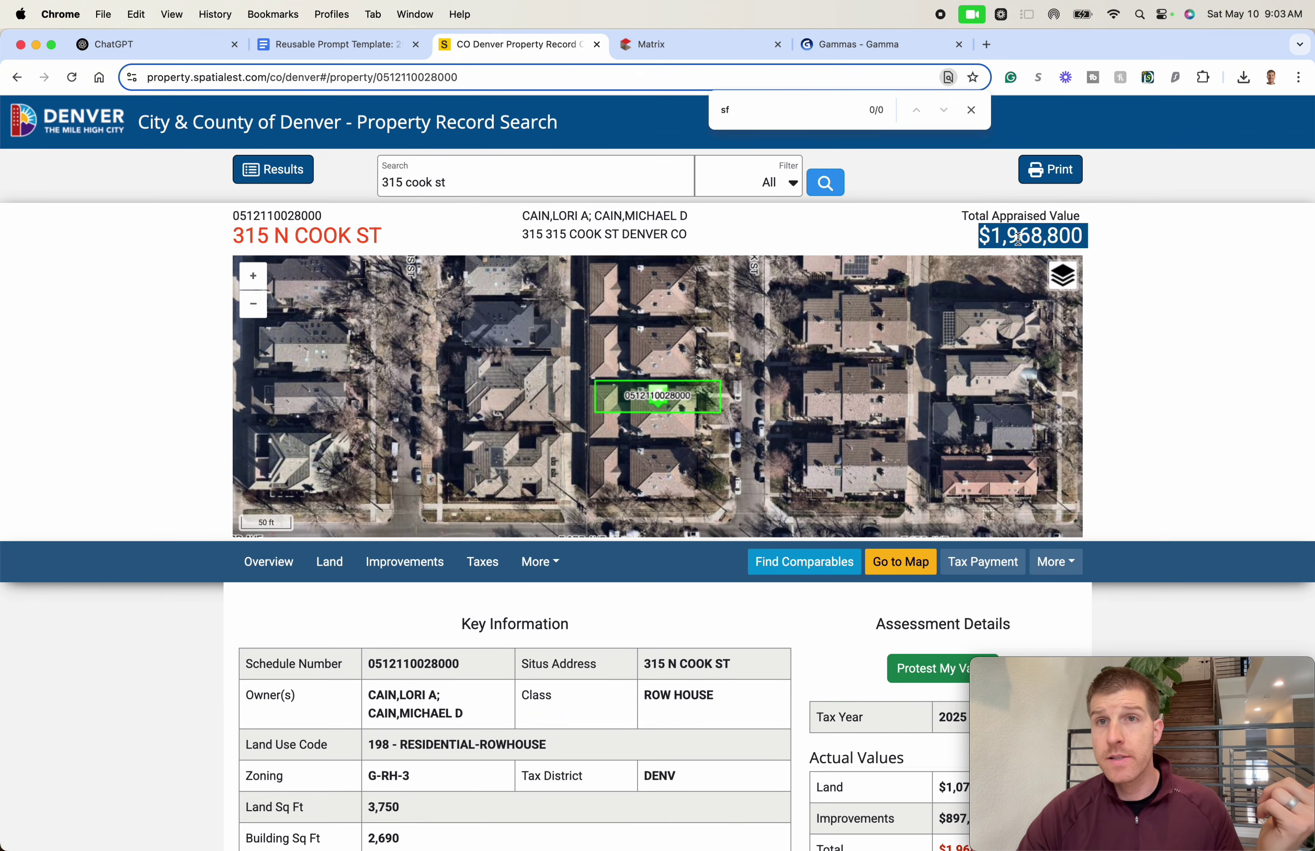
click(1020, 239)
drag(1098, 243, 979, 237)
click(1109, 241)
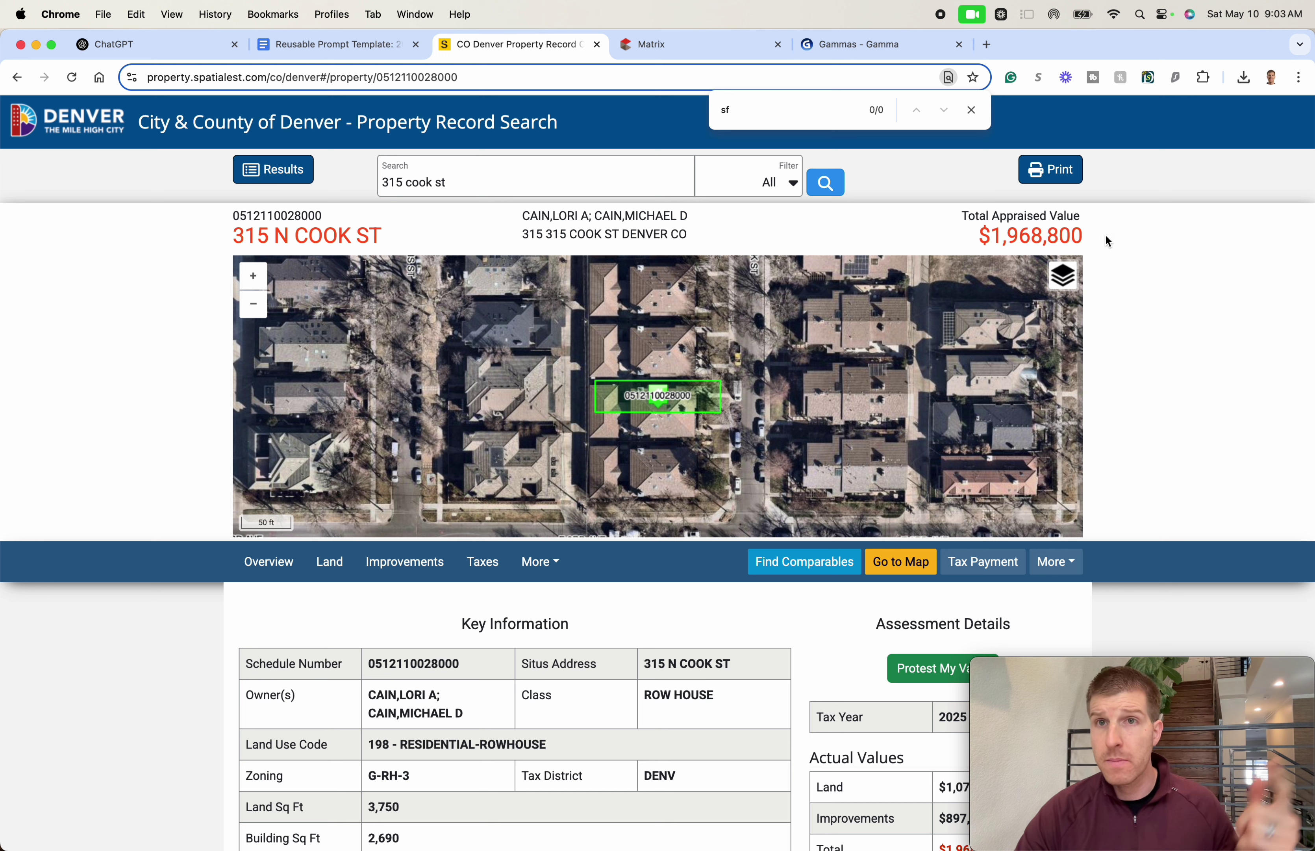
key(super+space)
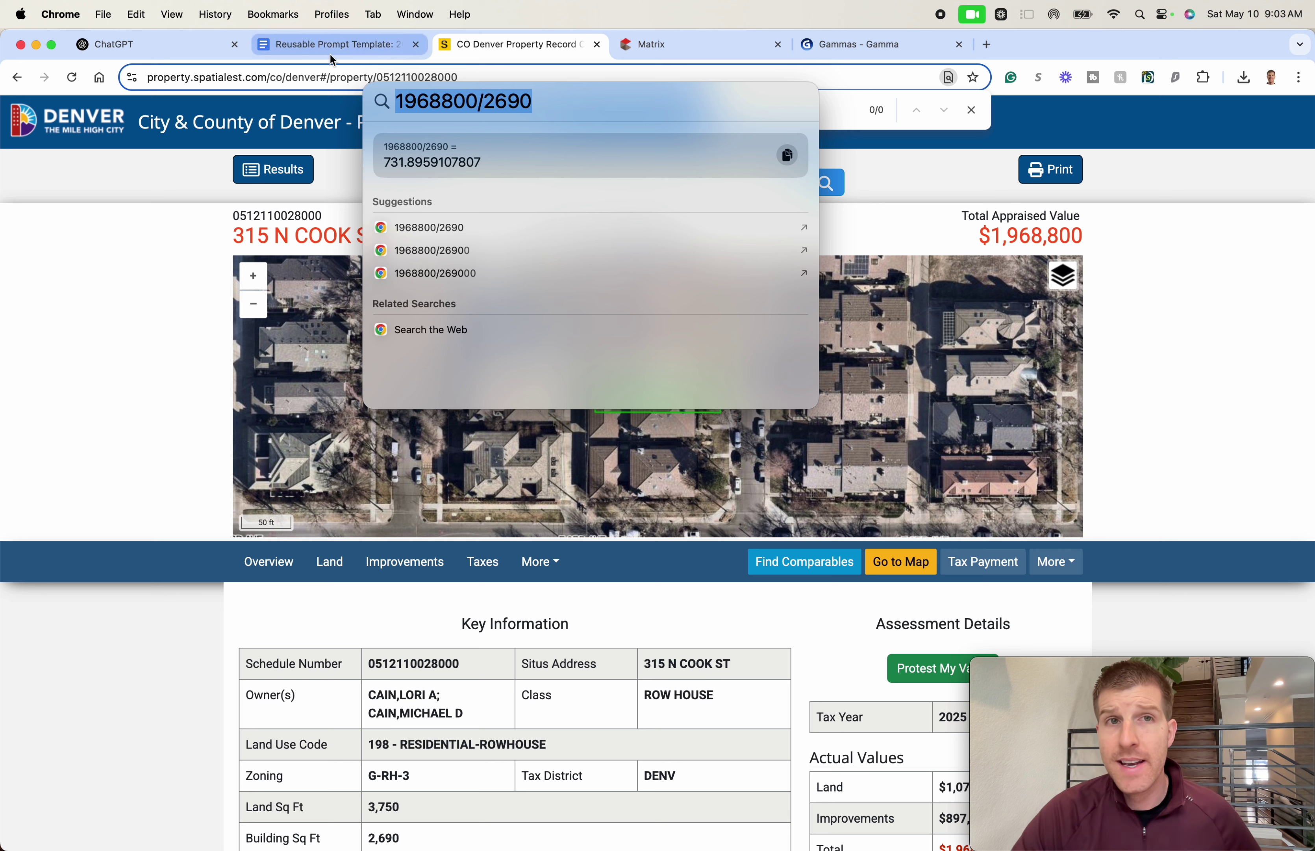
- Select the 731.8959107807 per-square-foot result in Spotlight, then close Spotlight
double_click(399, 164)
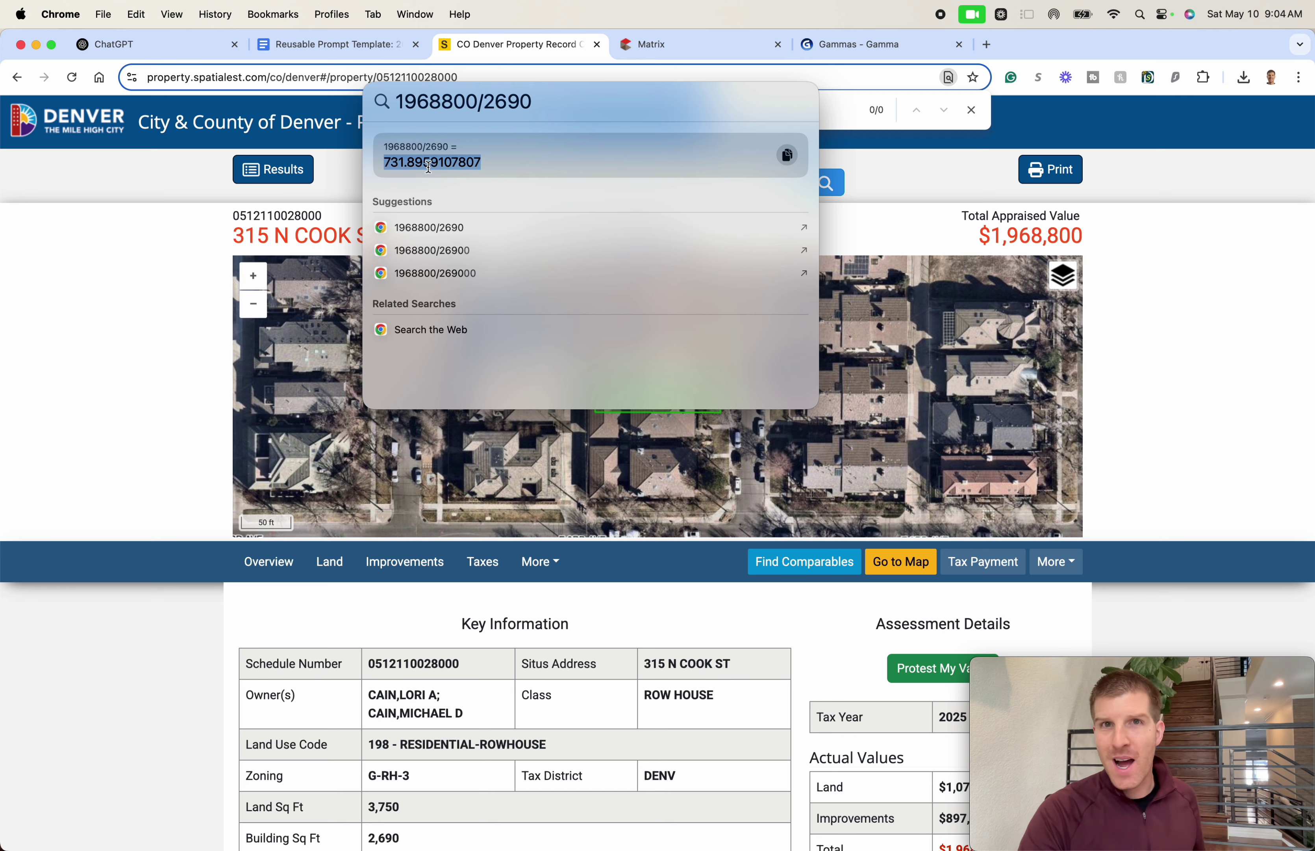
key(Escape)
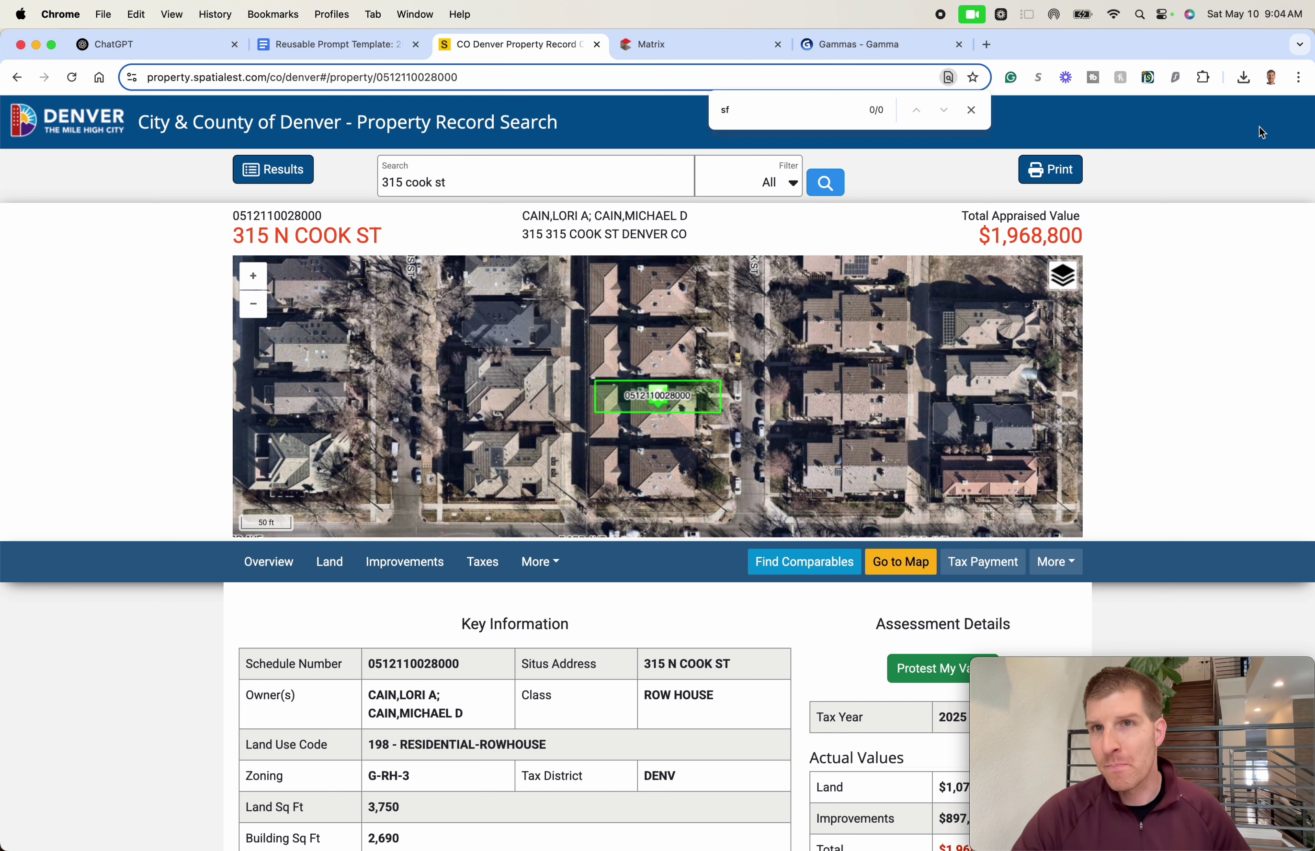
scroll(1172, 331, down, 20)
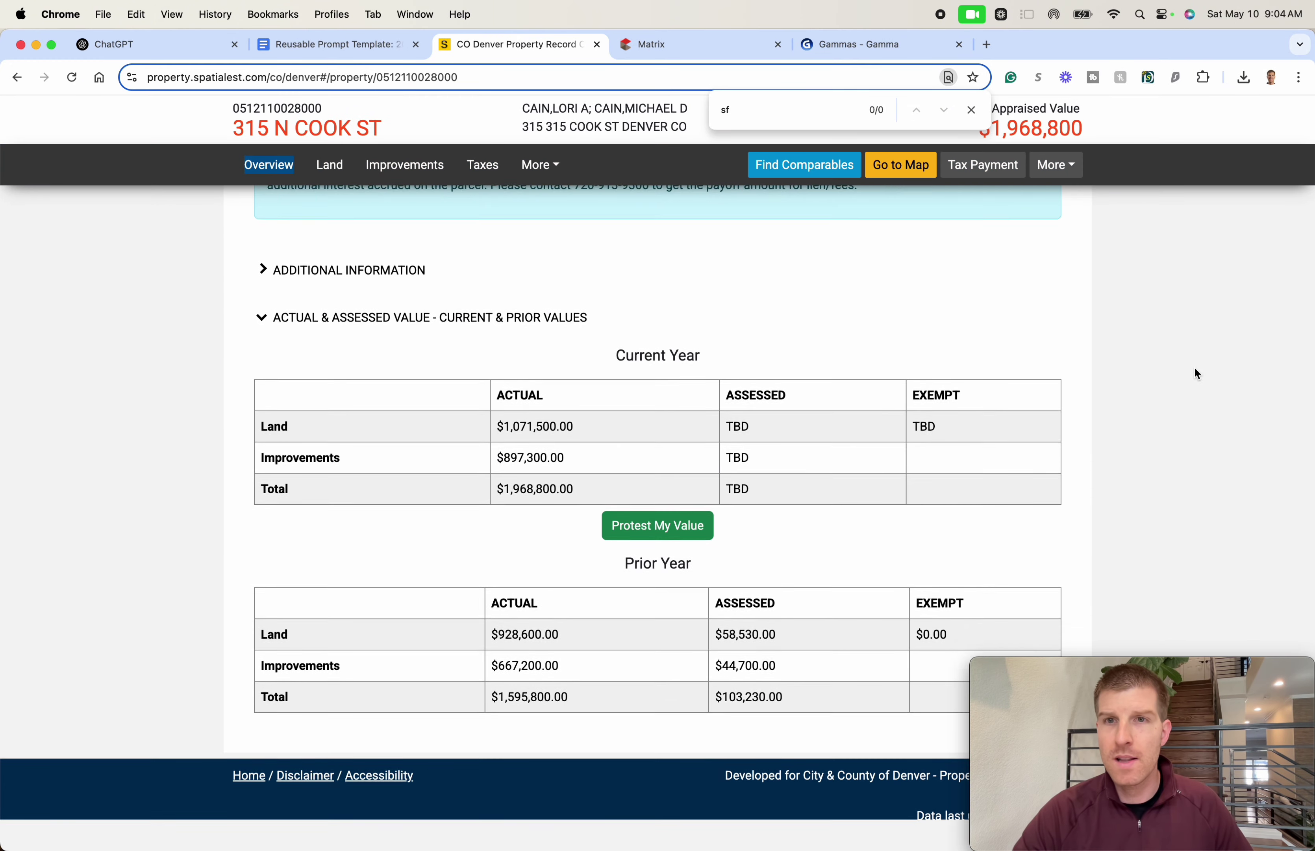
mouse_move(1113, 661)
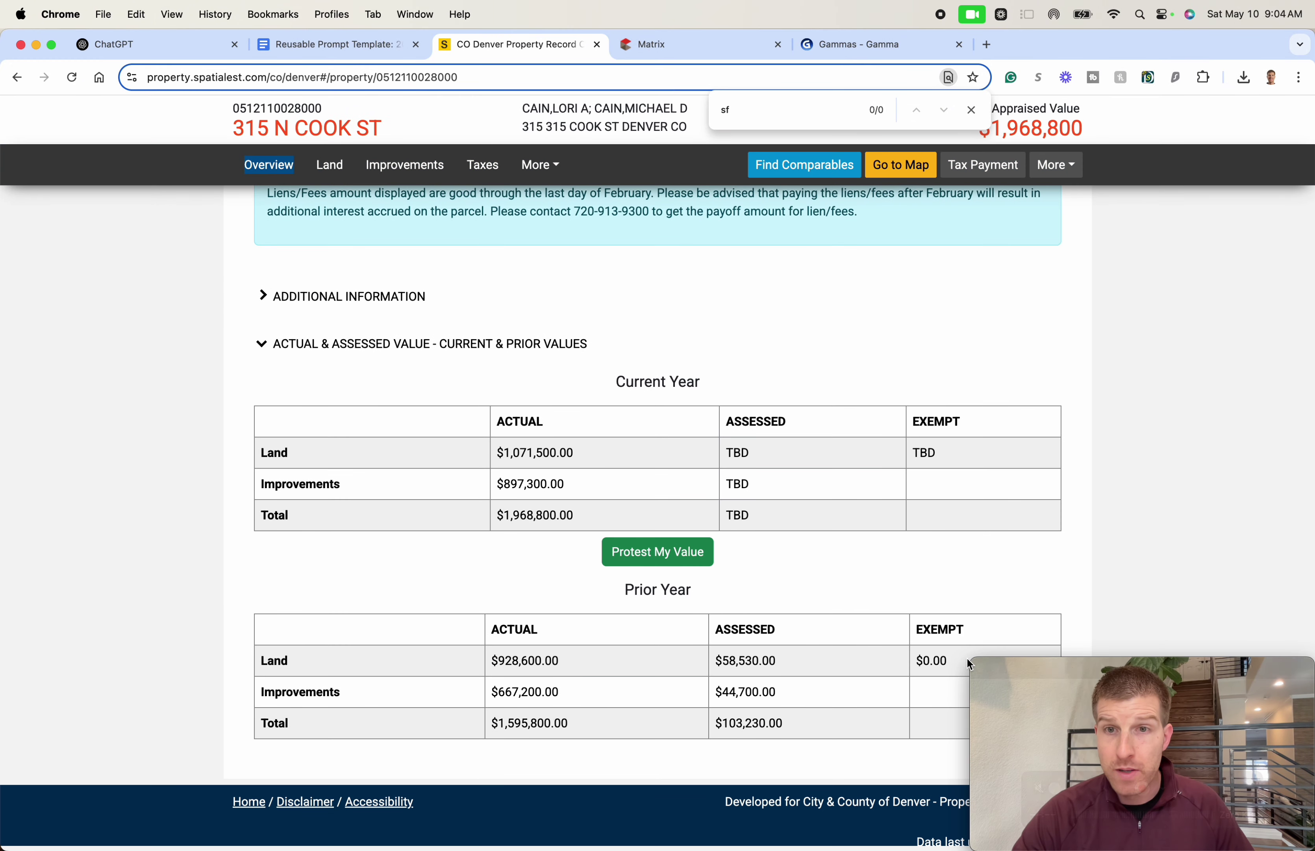
click(1035, 666)
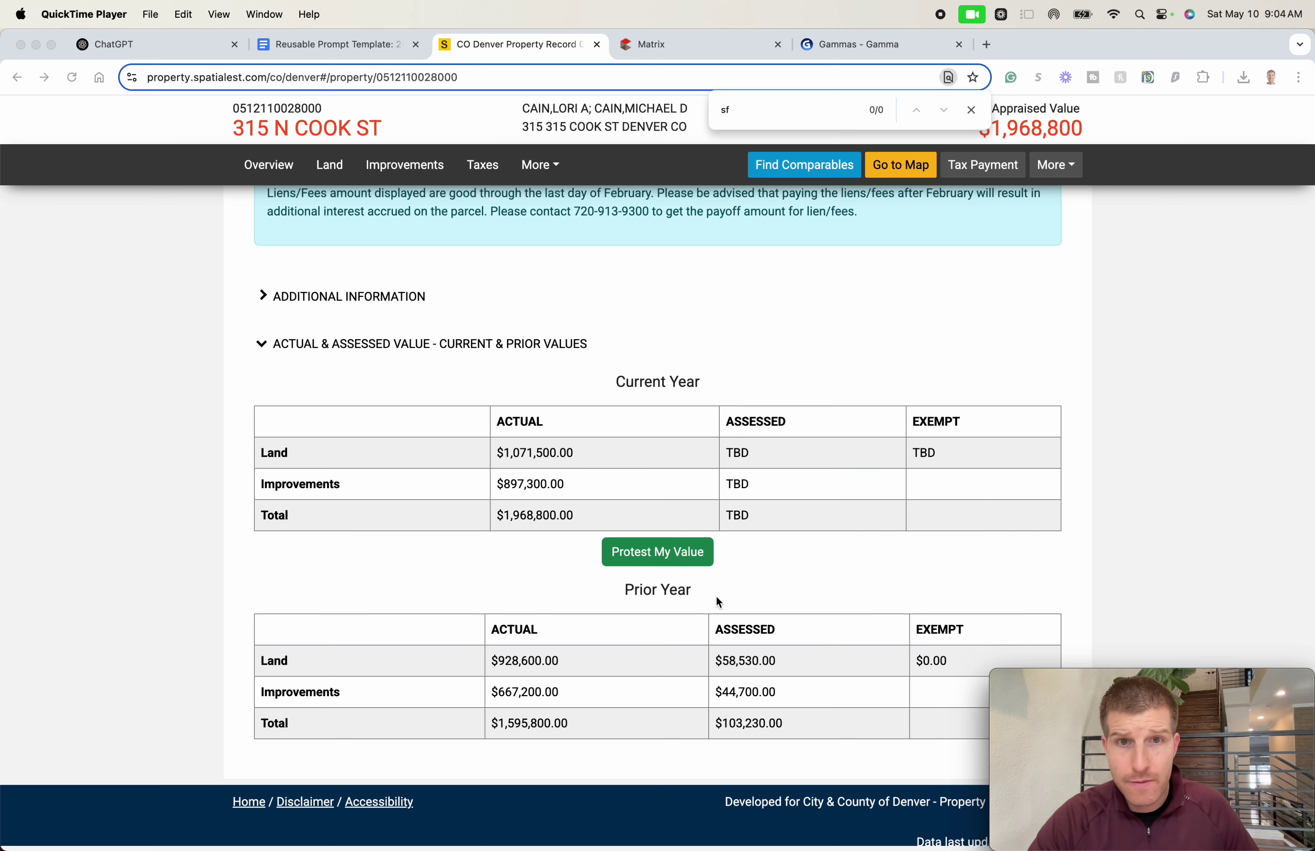
click(1187, 485)
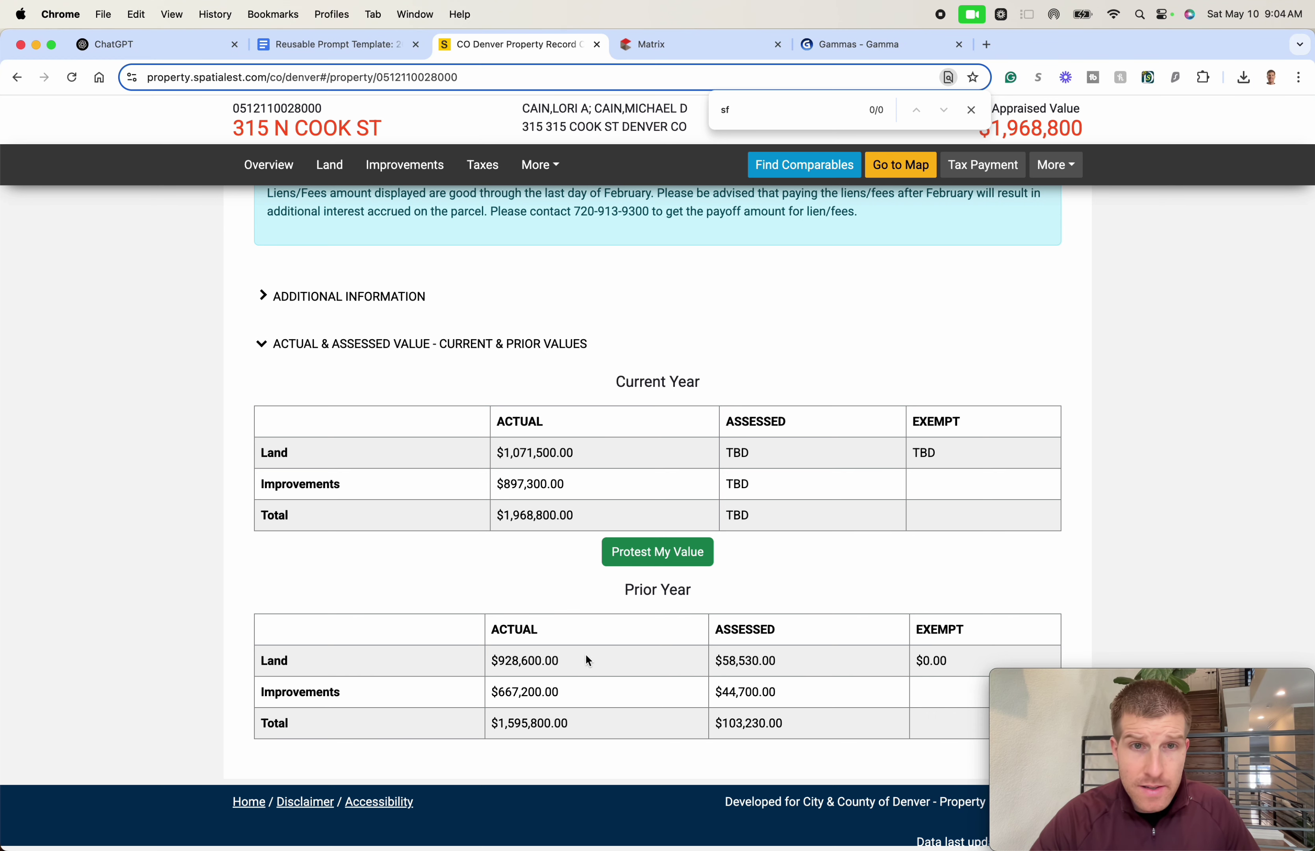
triple_click(535, 720)
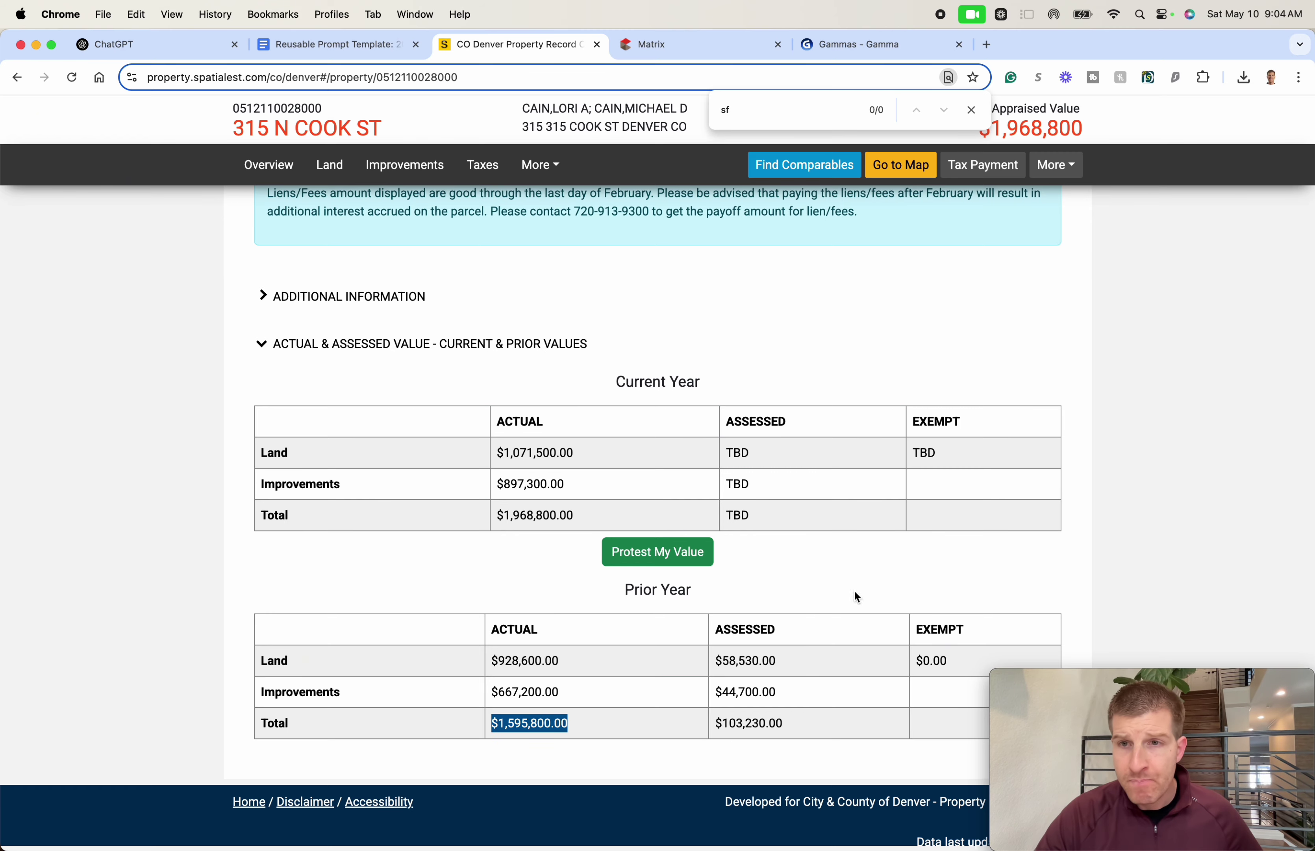
scroll(851, 636, up, 10)
scroll(851, 691, up, 10)
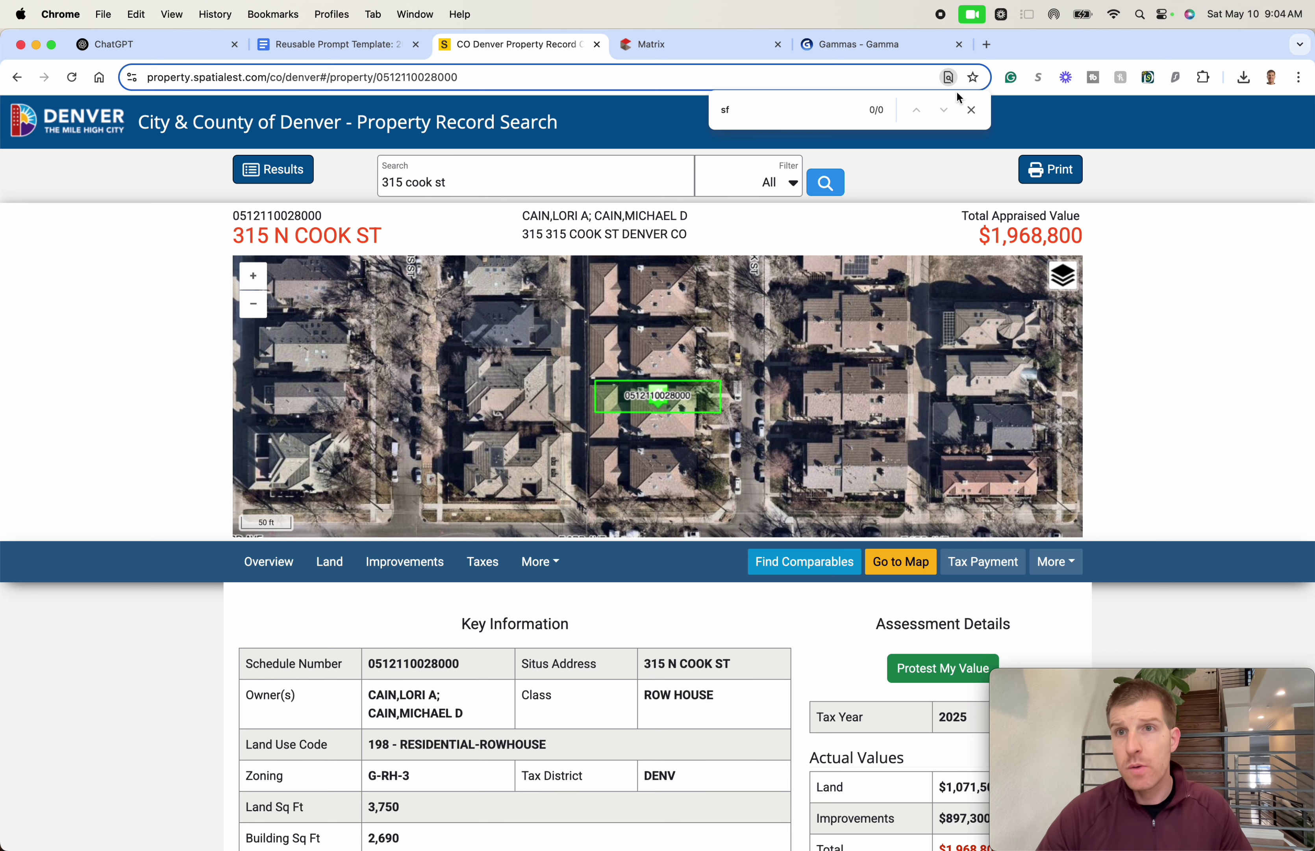
click(694, 36)
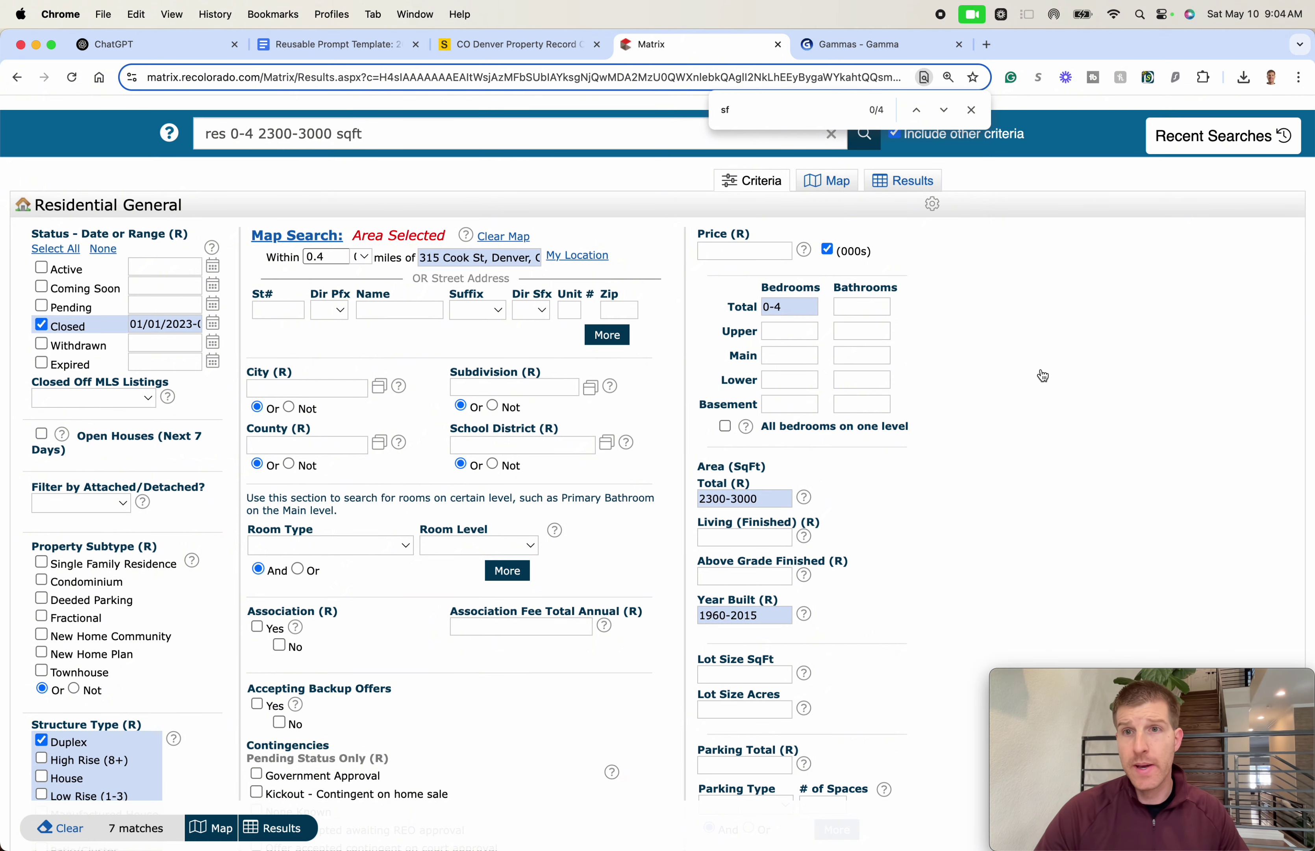
scroll(1041, 403, up, 3)
scroll(1044, 436, down, 1)
mouse_move(293, 136)
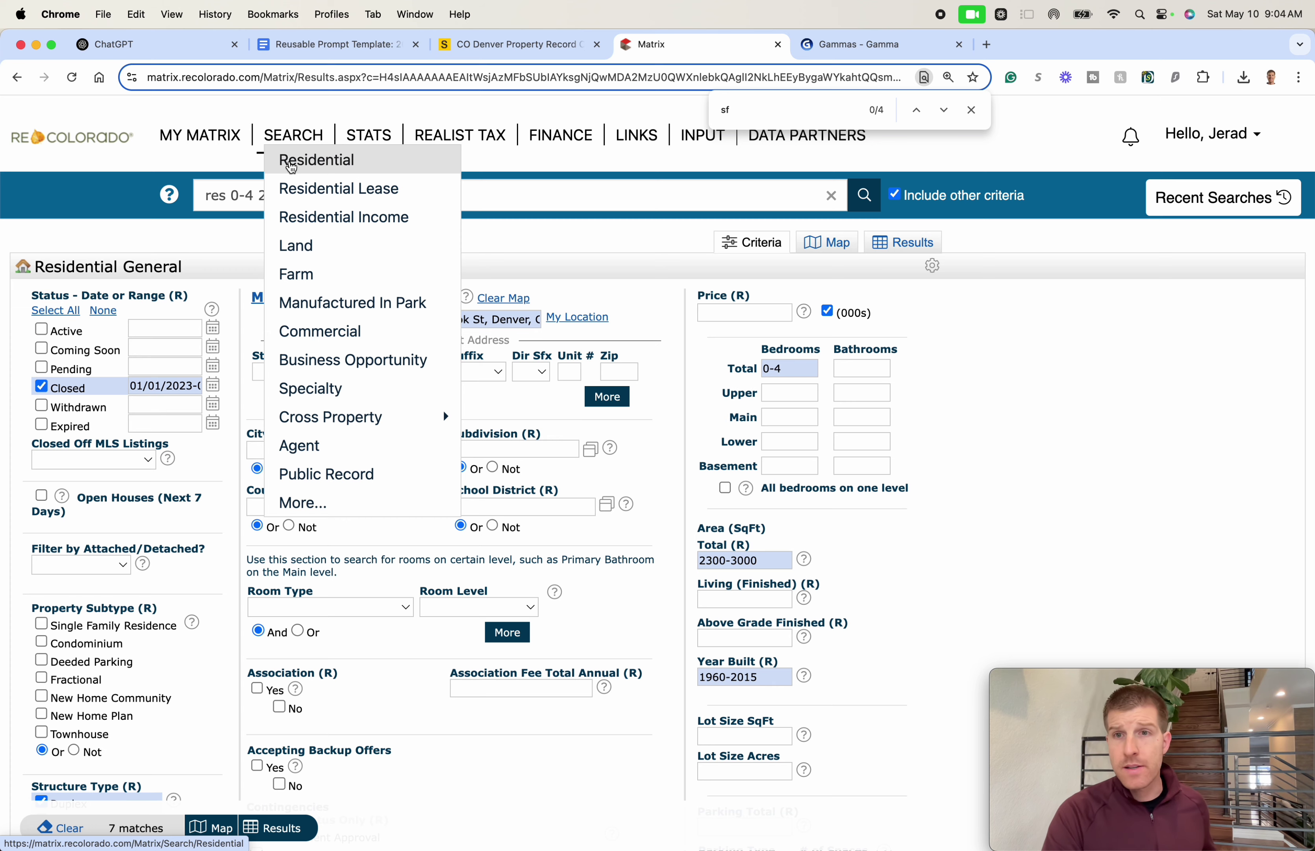
key(cmd+t)
text(zill)
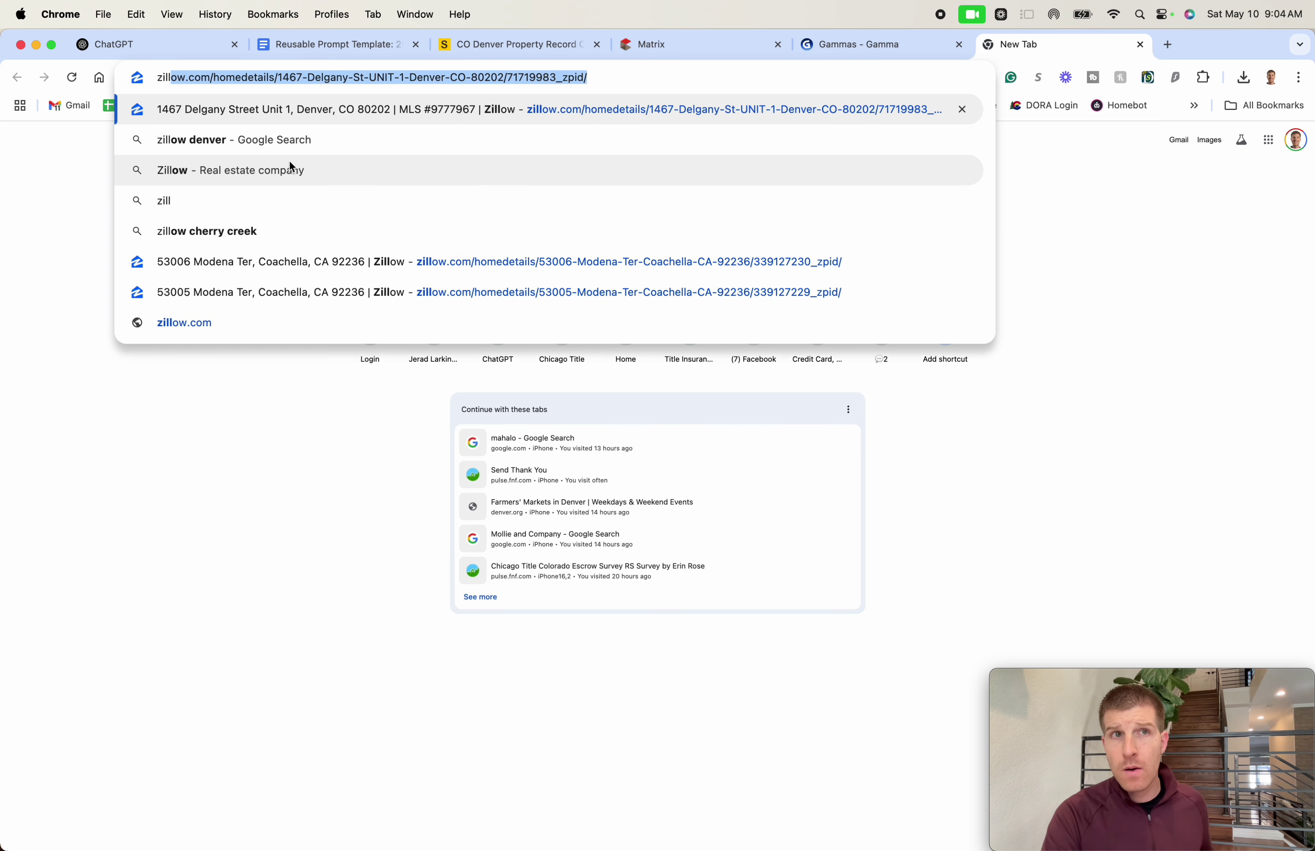
key(cmd+w)
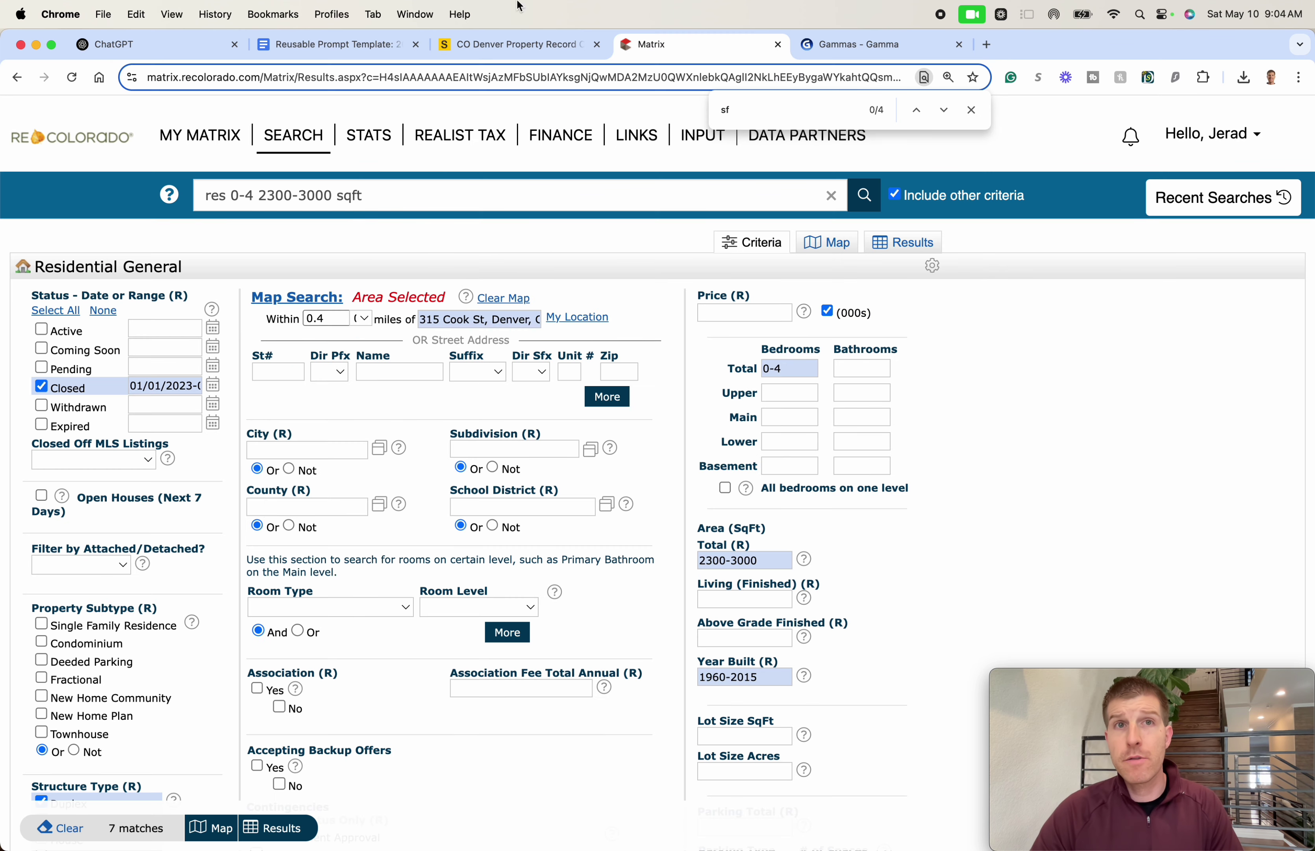
click(543, 52)
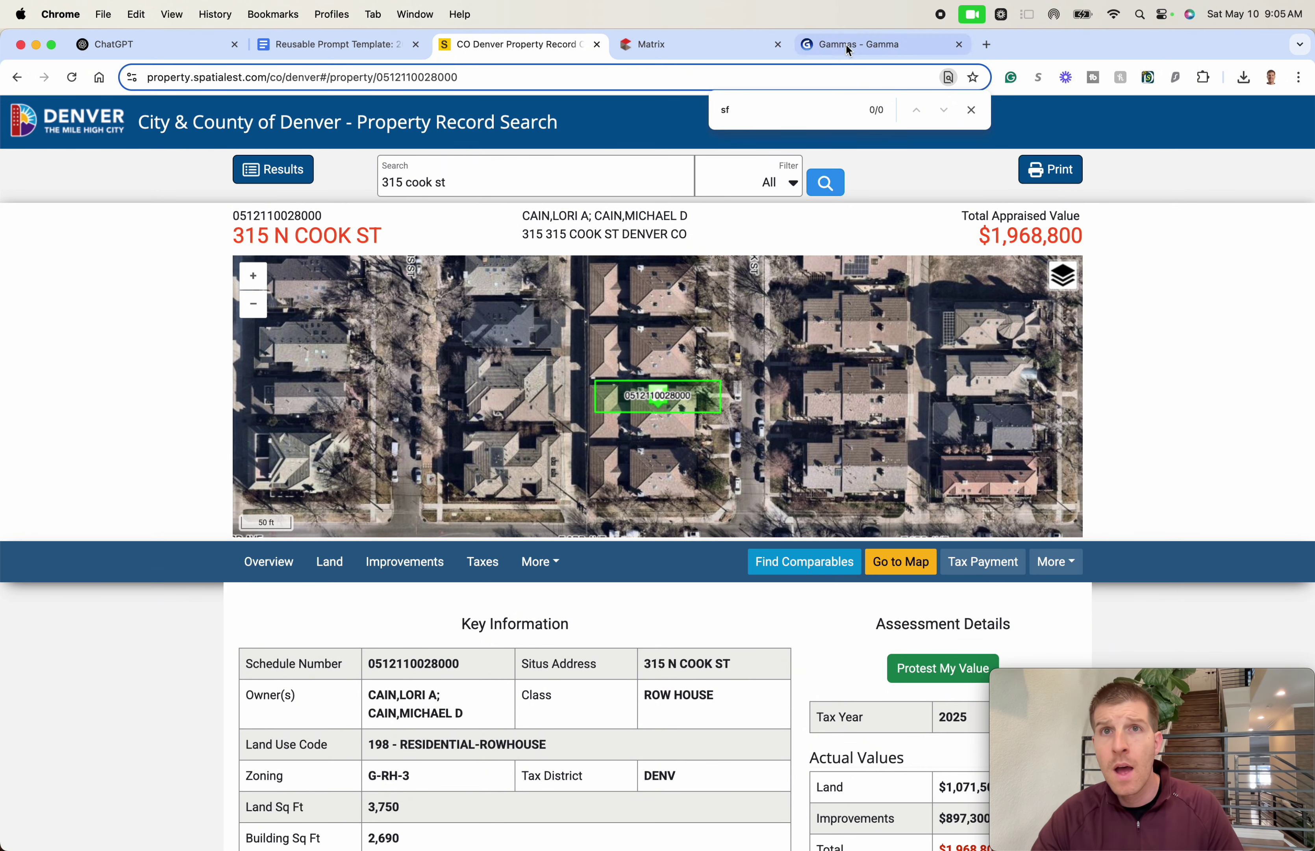
- Glance at the empty ChatGPT chat, then return to the Matrix Residential General search form
click(174, 48)
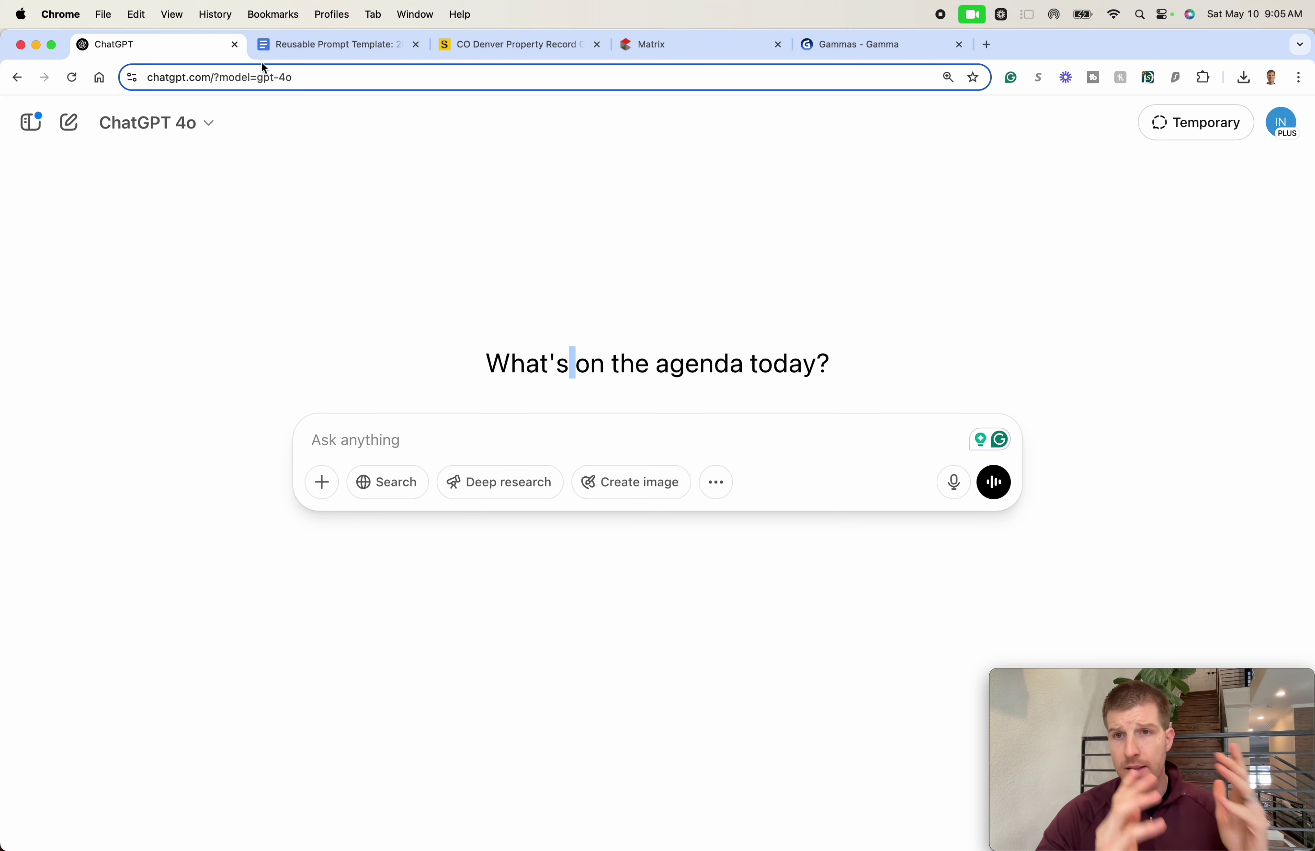
click(694, 49)
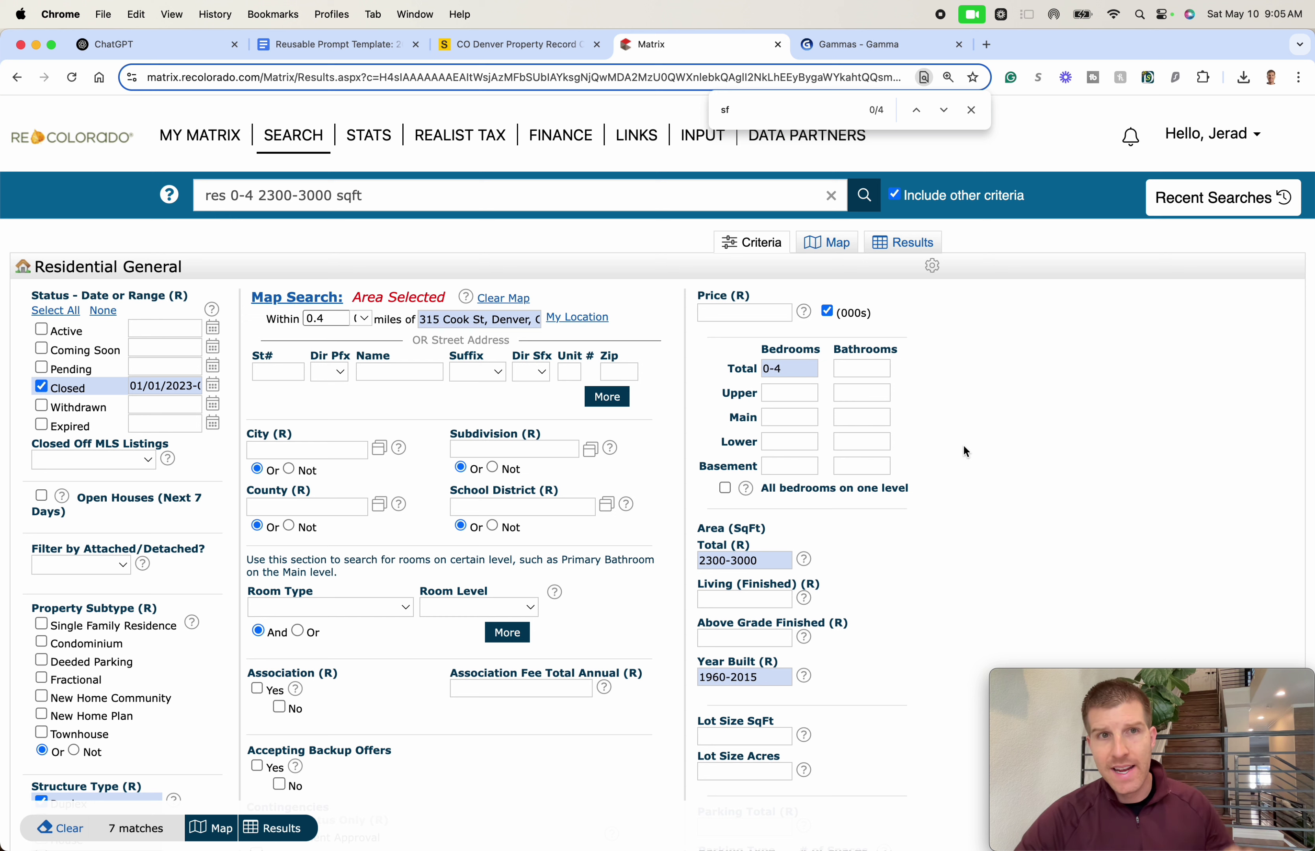
drag(180, 389, 267, 399)
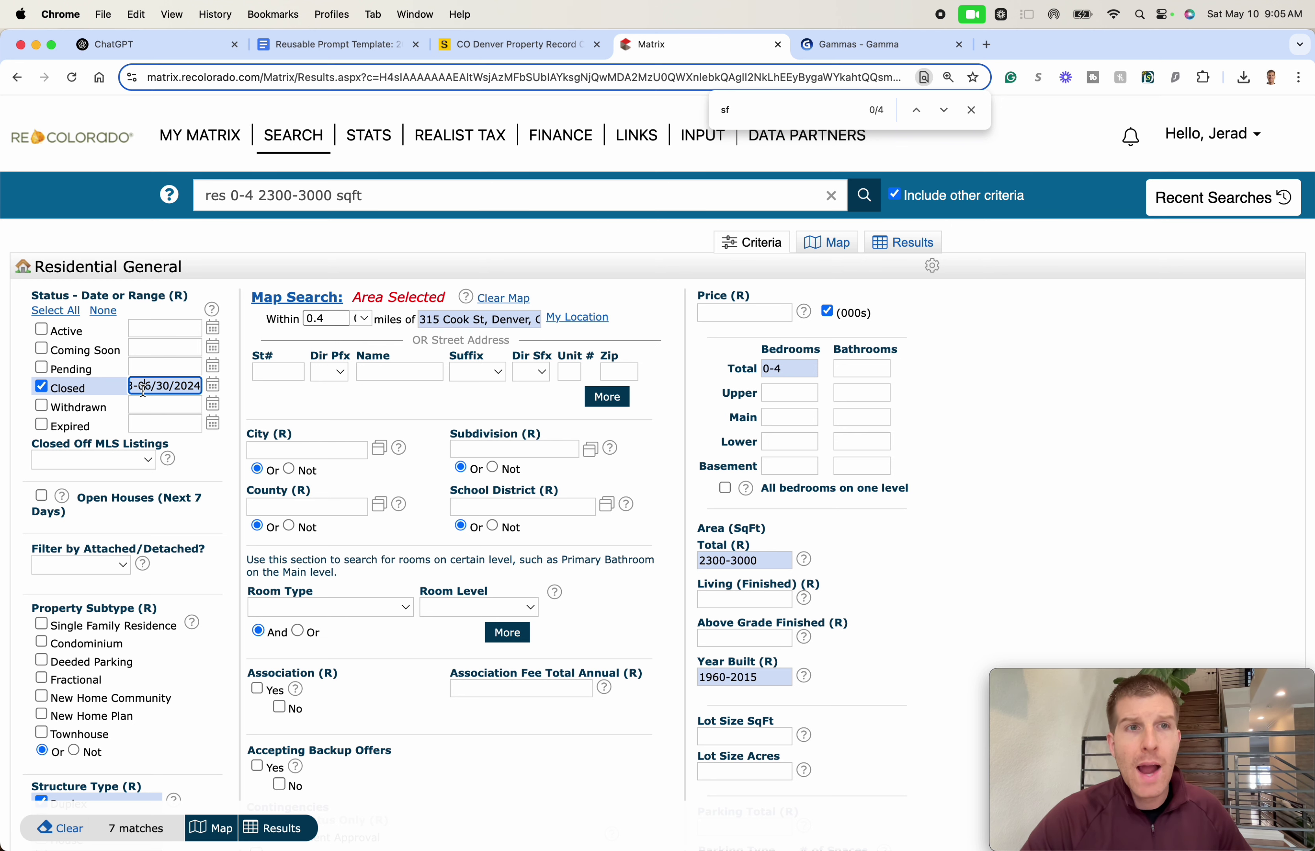
click(61, 386)
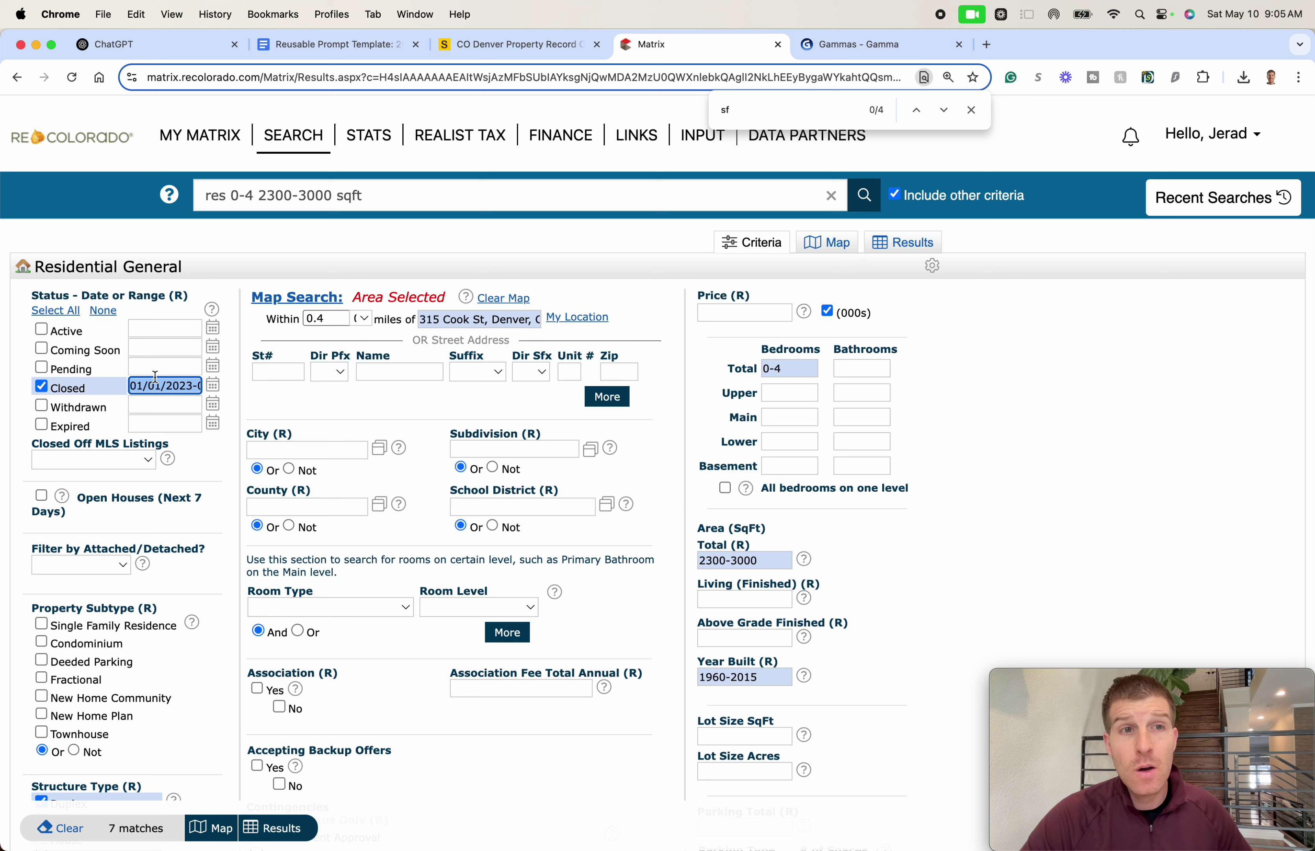
click(146, 394)
drag(133, 386, 215, 386)
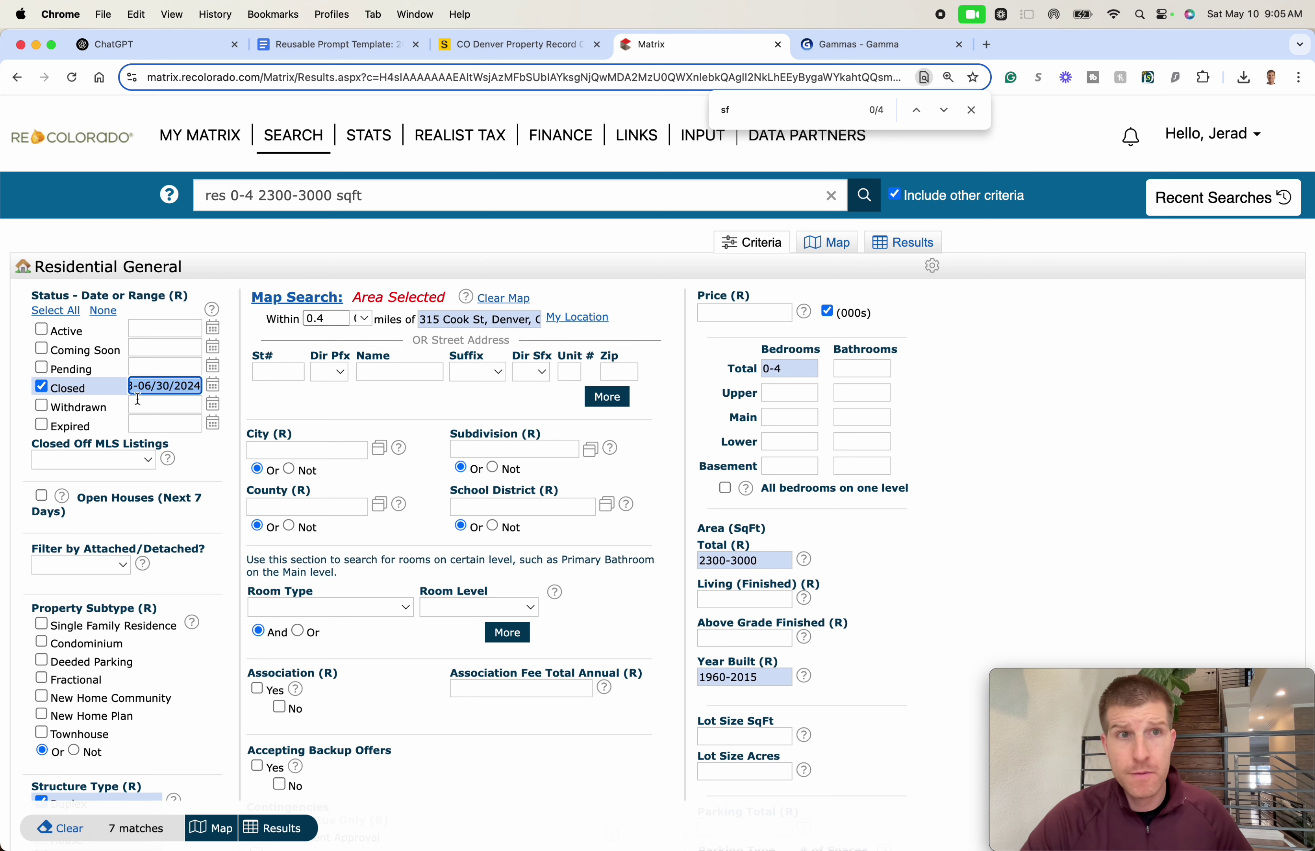
click(462, 318)
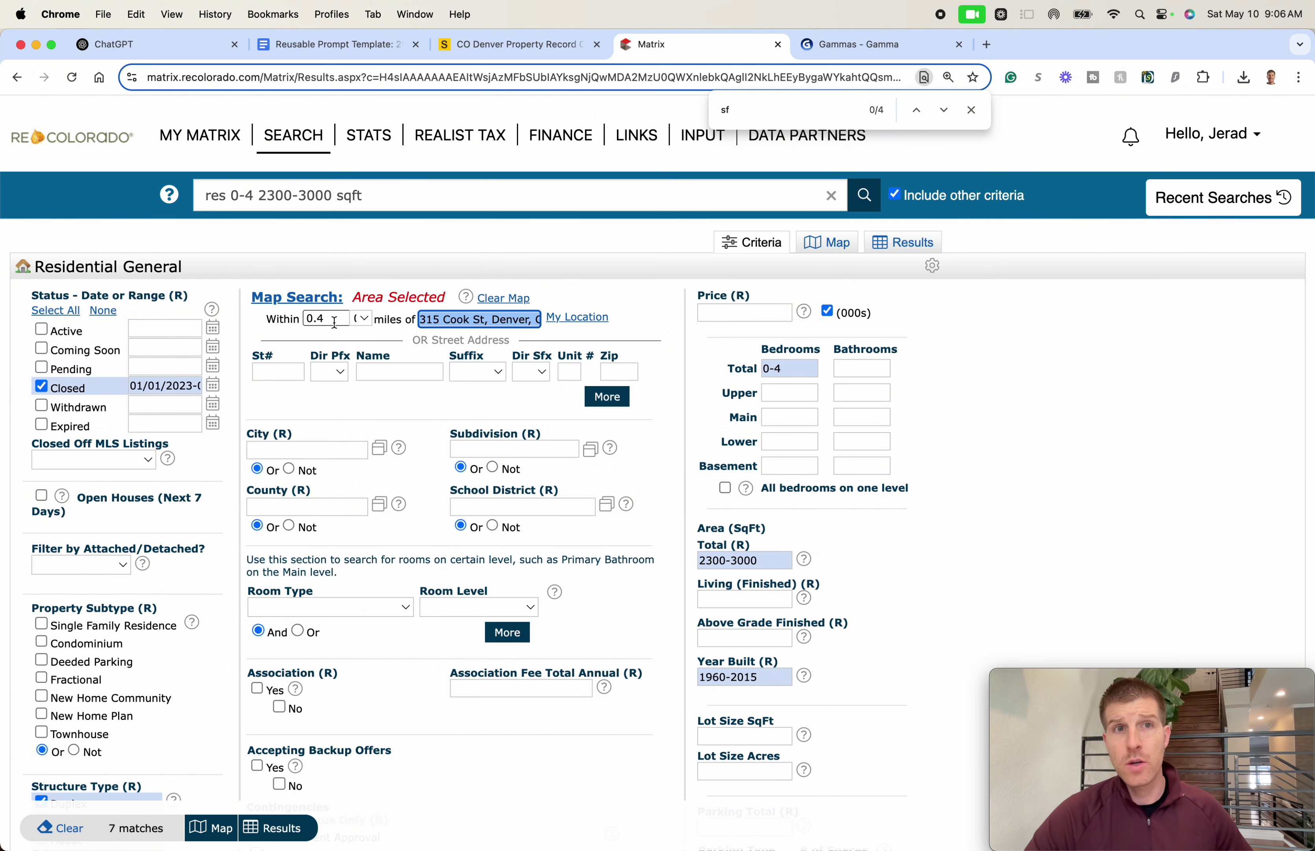
click(1115, 450)
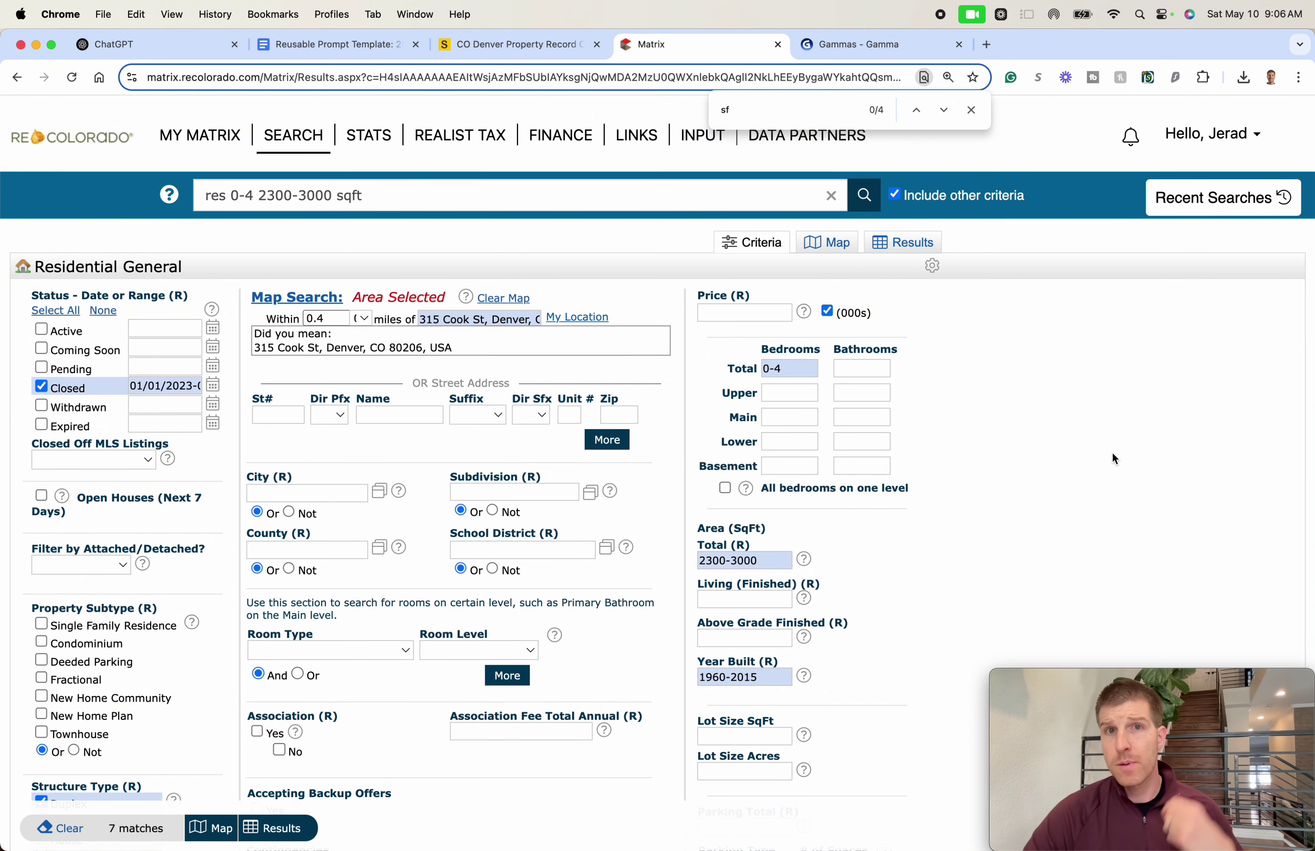
scroll(1034, 413, down, 2)
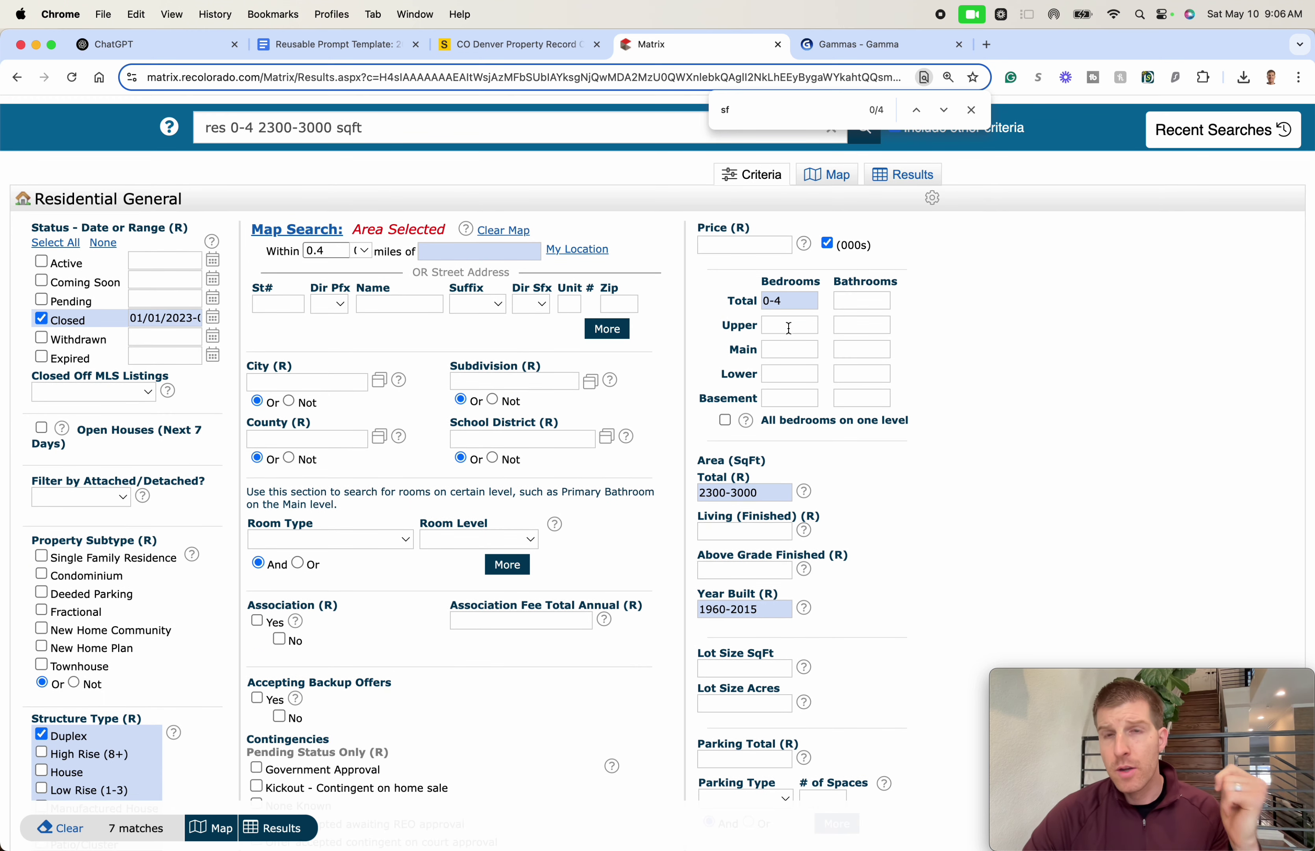
scroll(772, 414, down, 3)
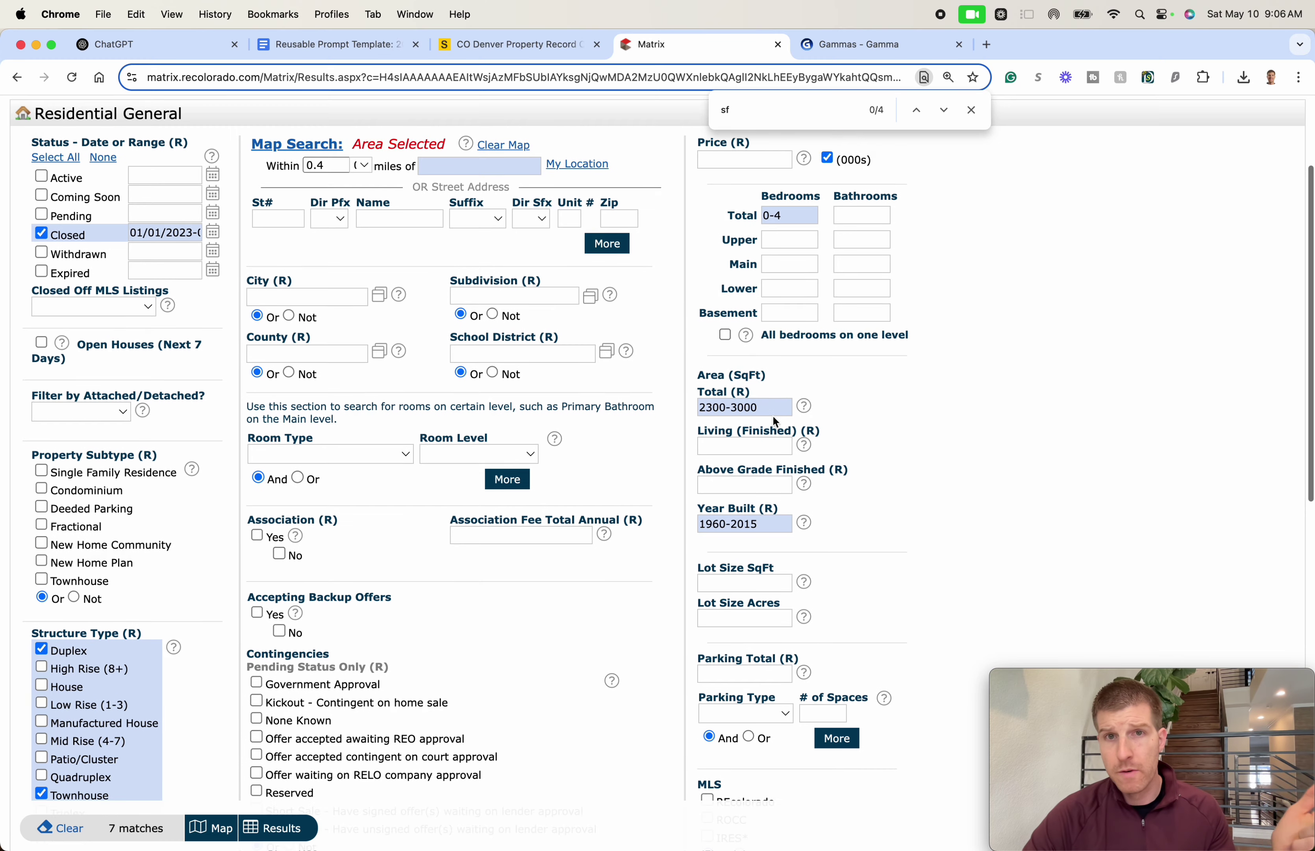
scroll(154, 753, down, 2)
scroll(58, 543, down, 3)
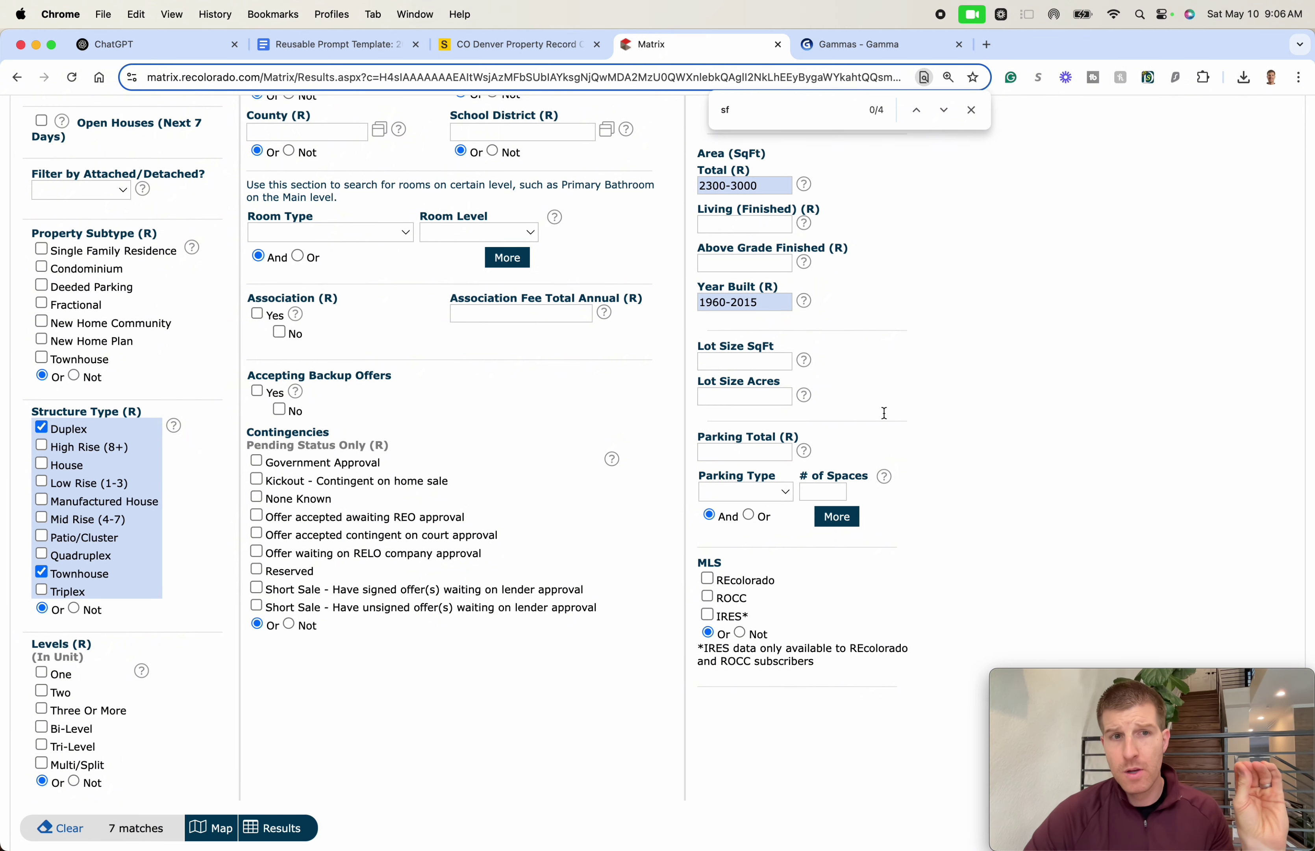
scroll(1031, 428, up, 8)
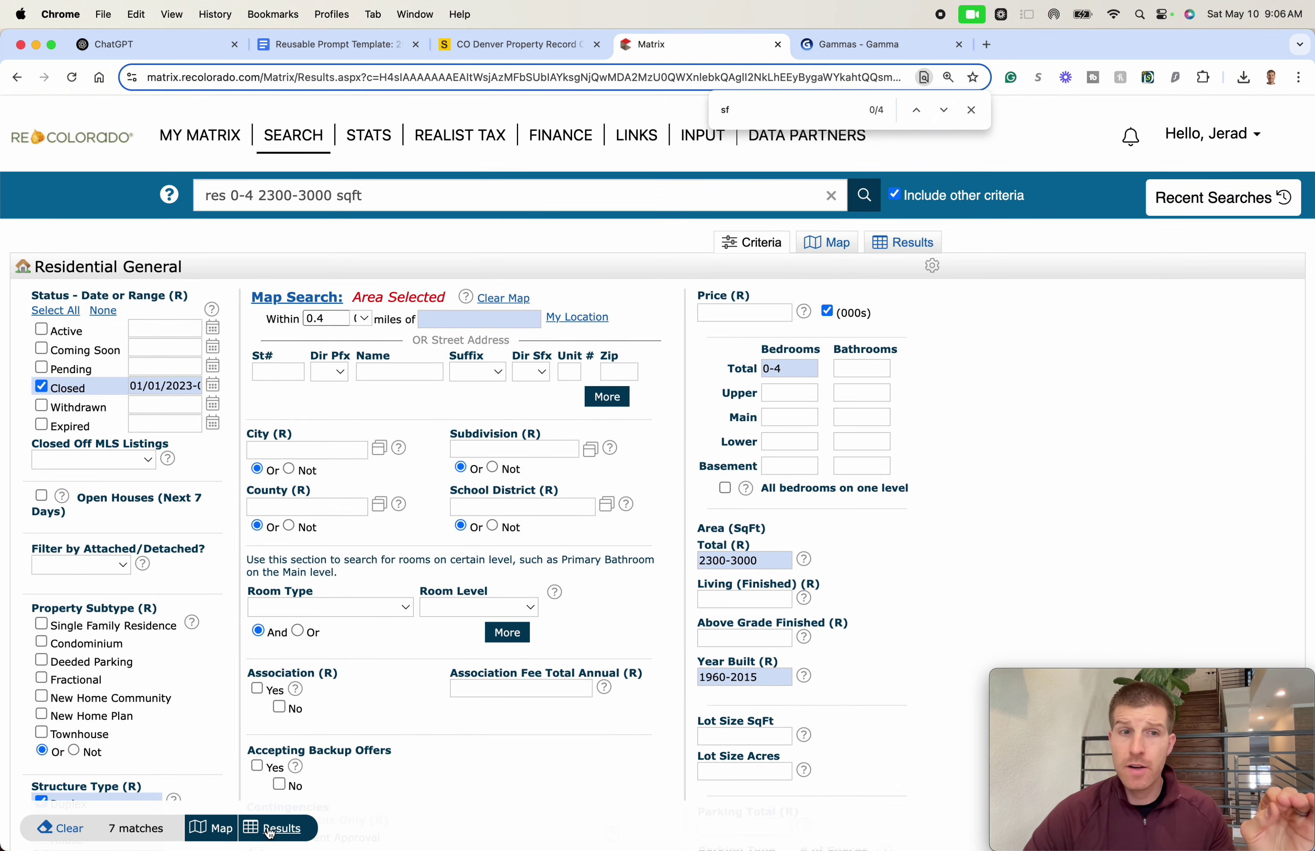
- List the 7 matching closed sales, check all of them, and open the Export 7 Records page
click(291, 814)
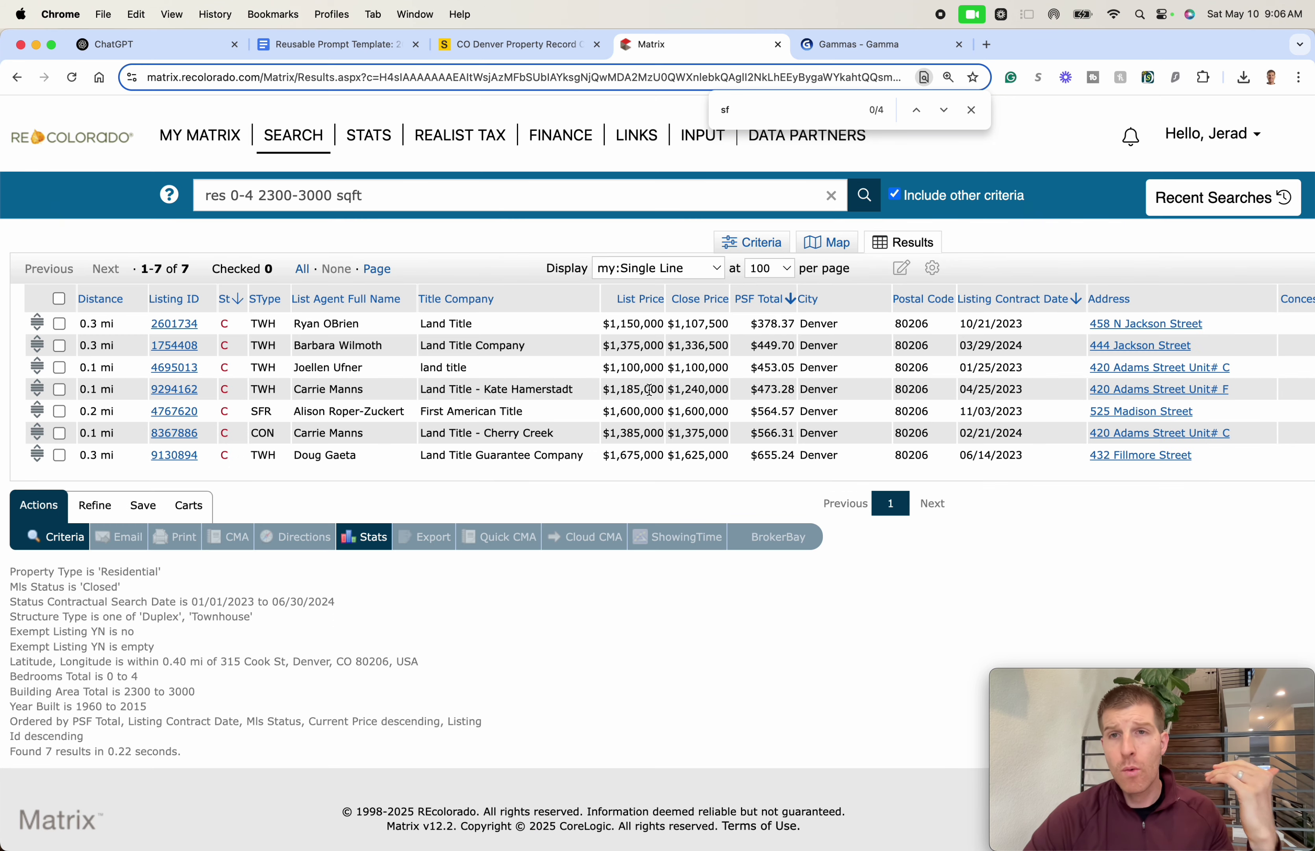
scroll(647, 389, right, 7)
scroll(648, 390, right, 20)
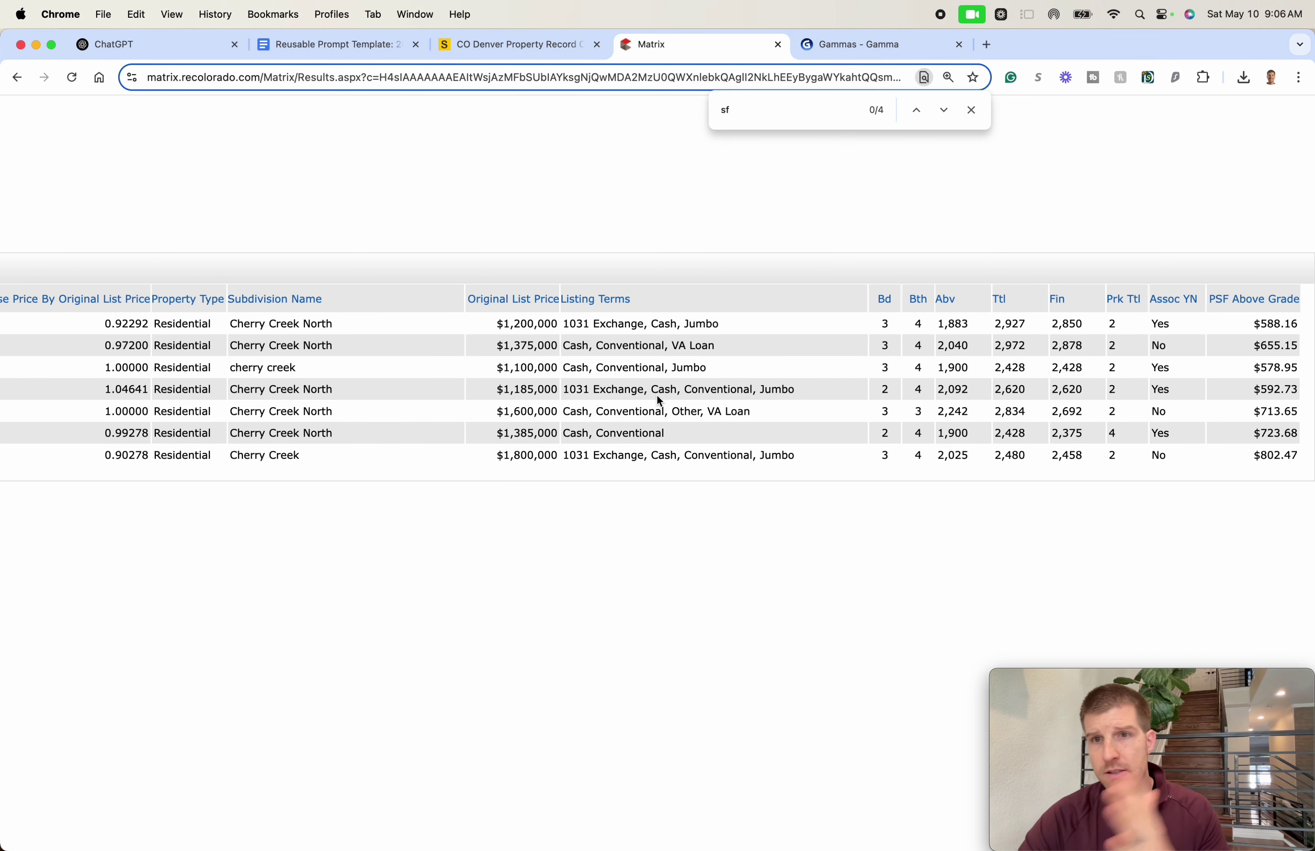
scroll(656, 393, left, 20)
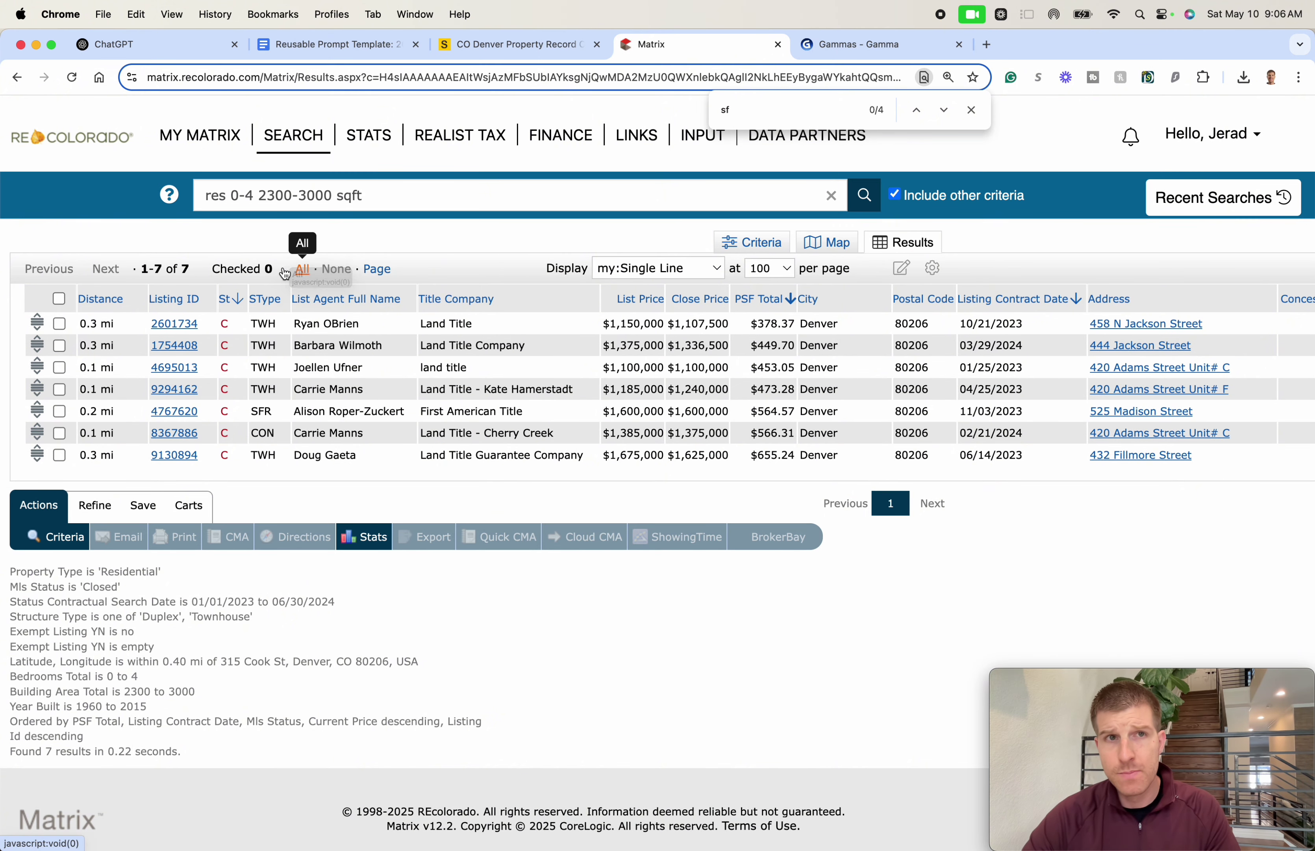
click(302, 269)
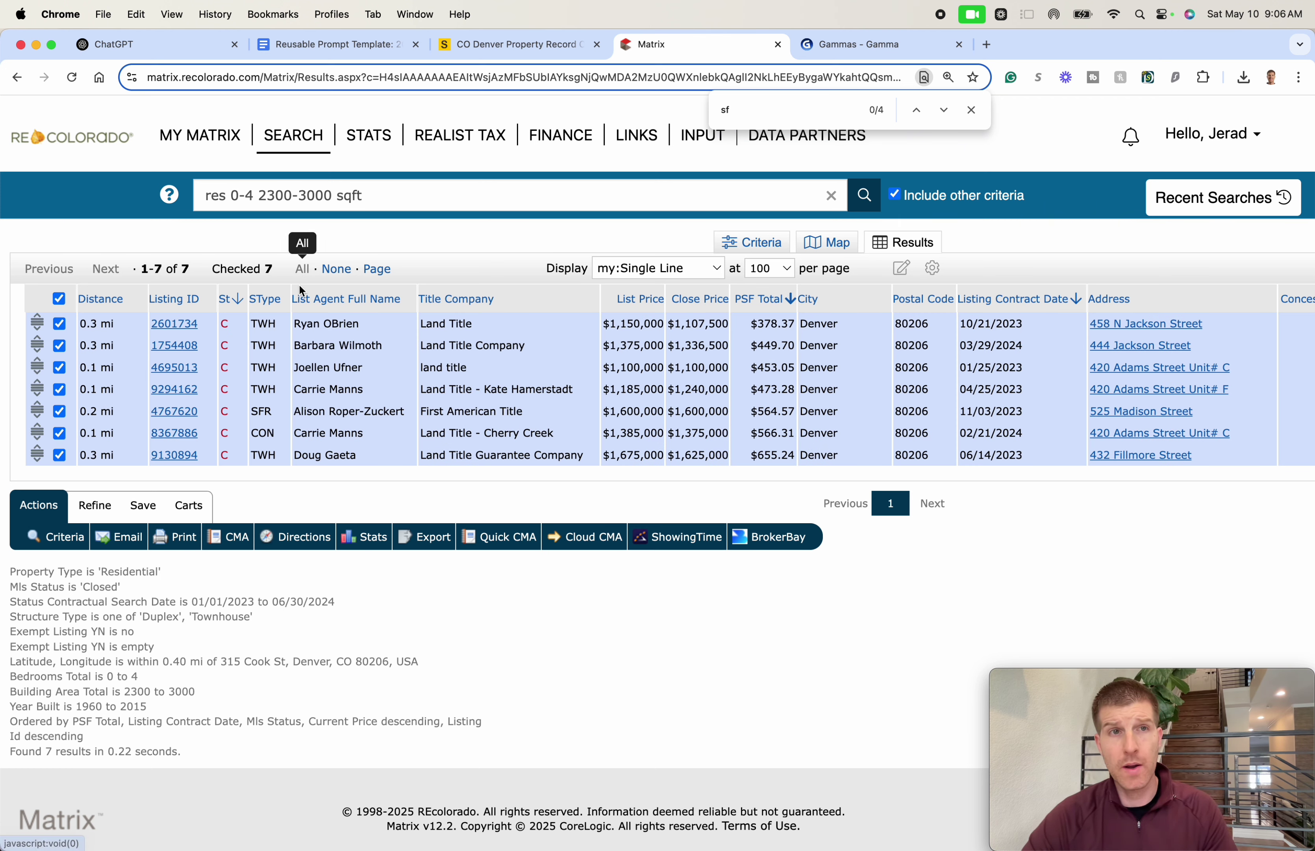
click(443, 543)
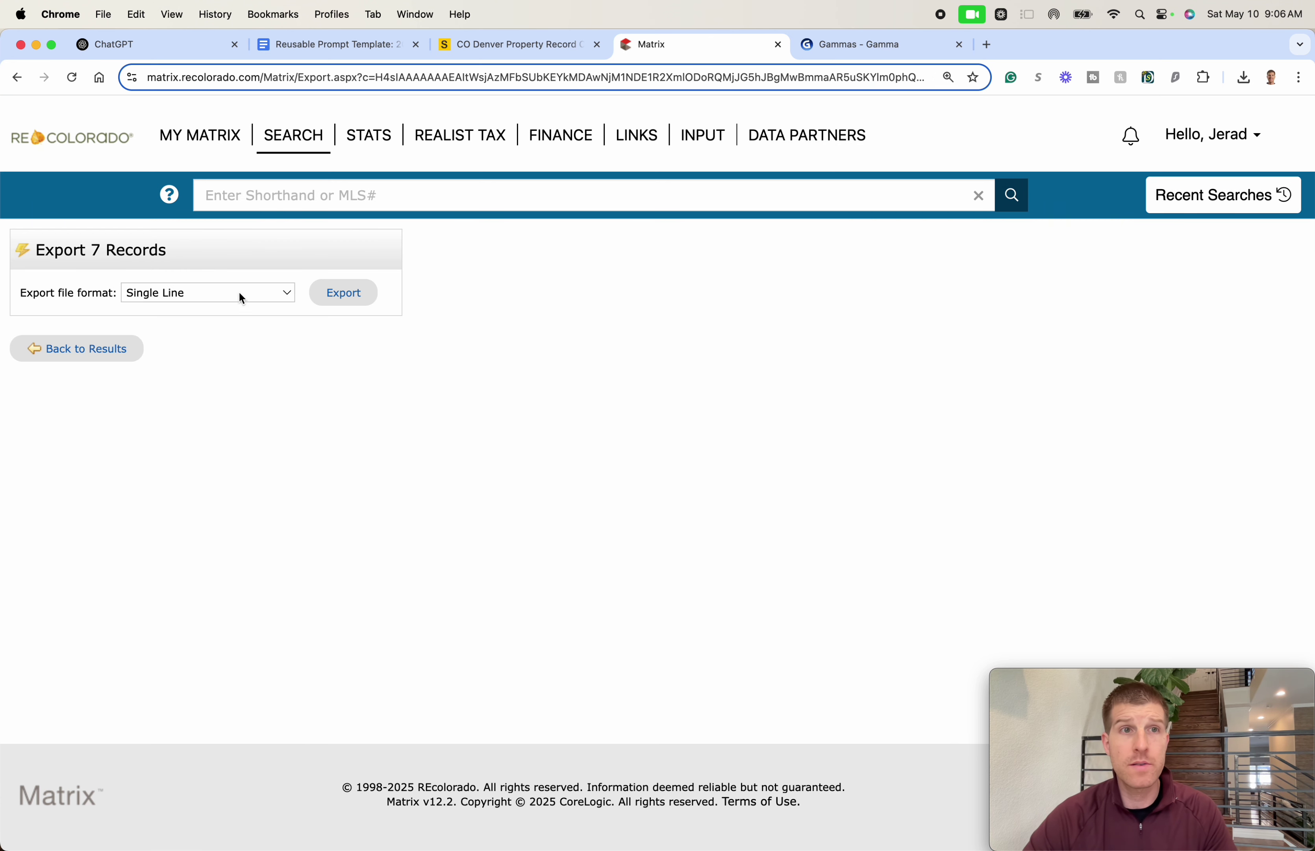
- Change the export format from Single Line to Appraiser and export the 7 records
click(240, 295)
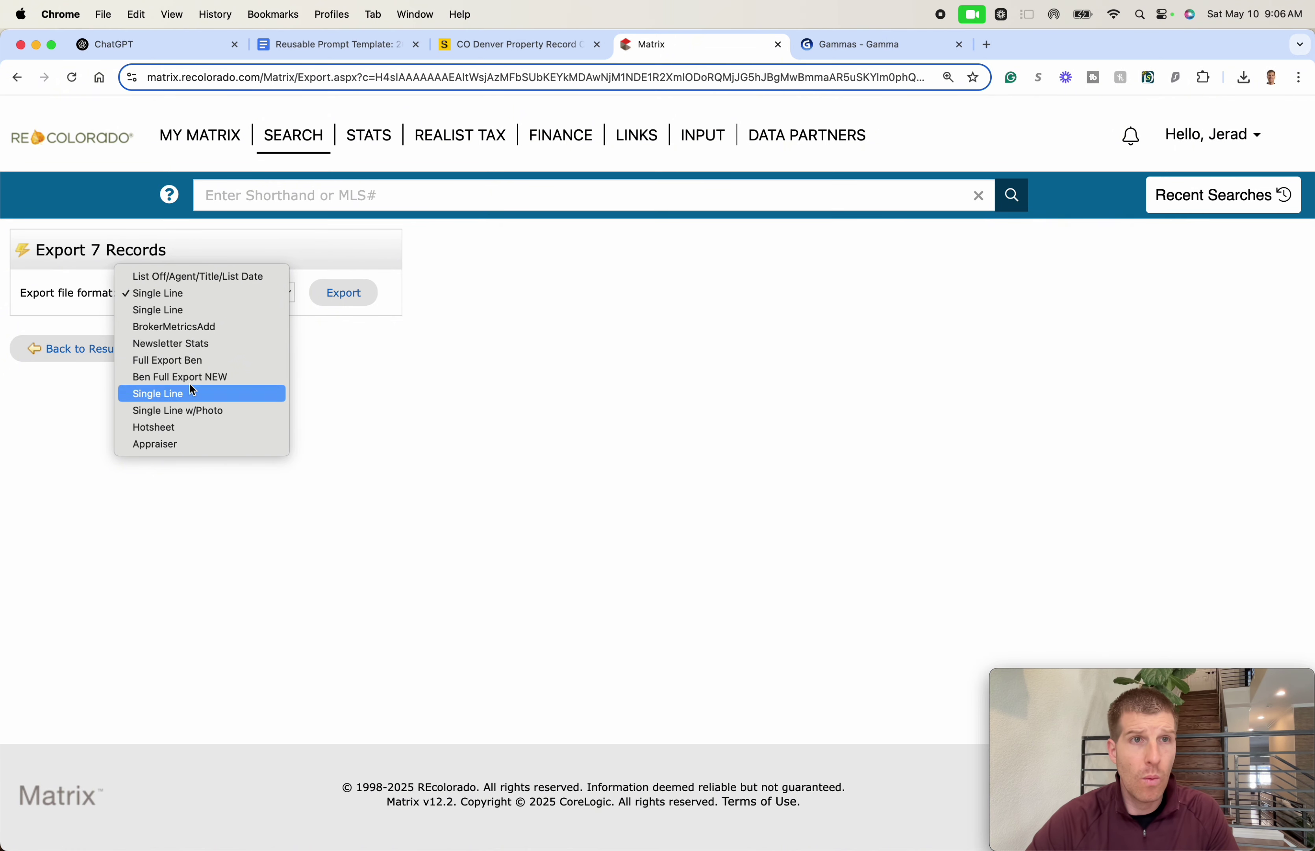
click(219, 391)
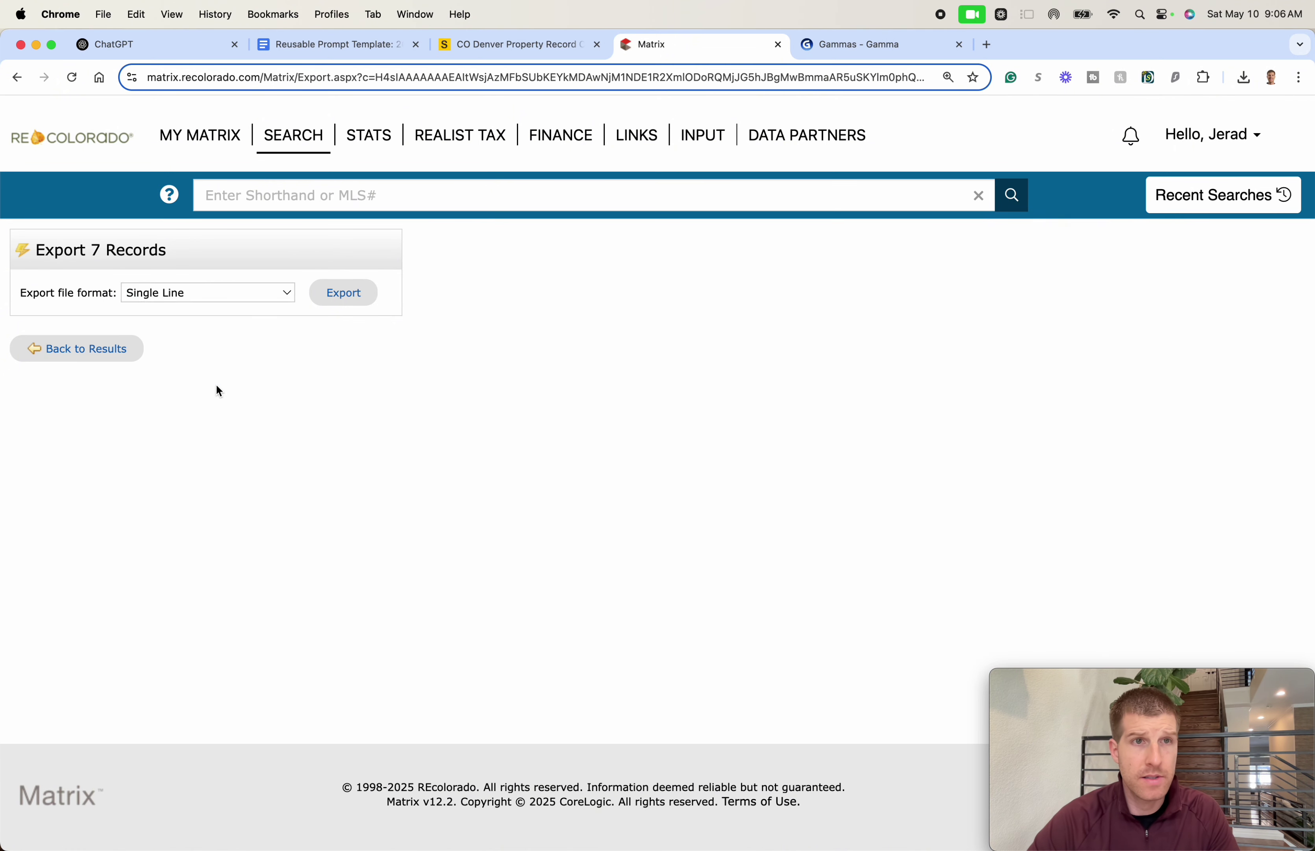
click(244, 295)
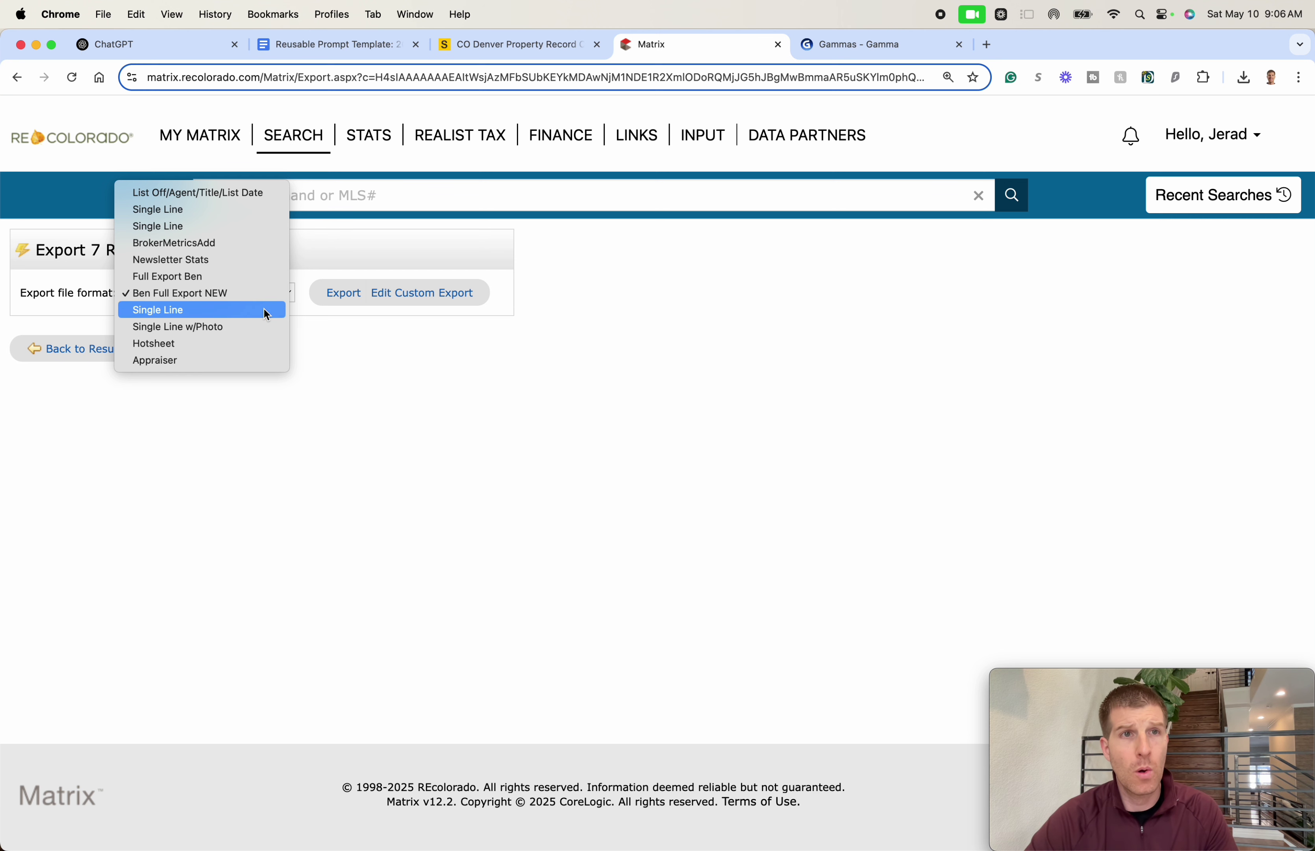
click(200, 362)
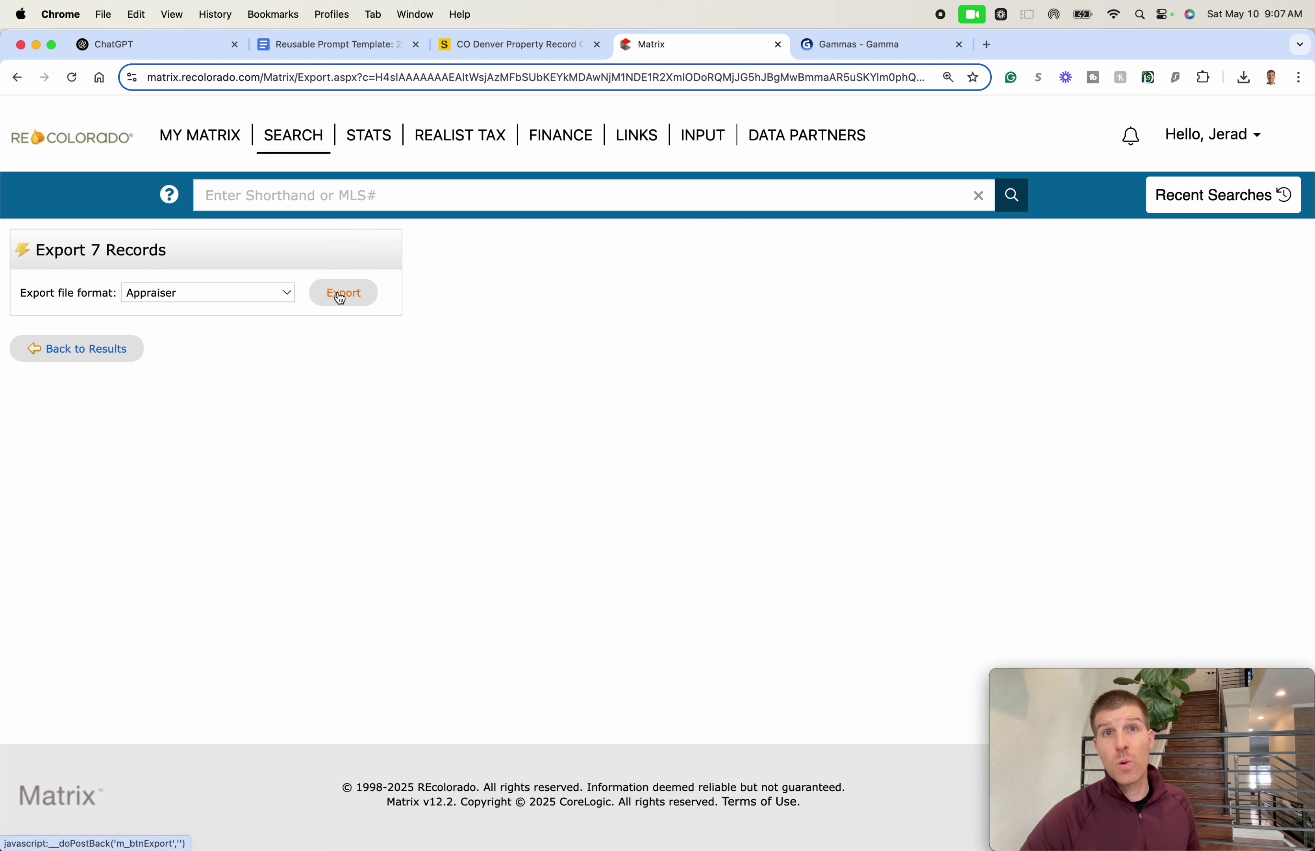
click(338, 291)
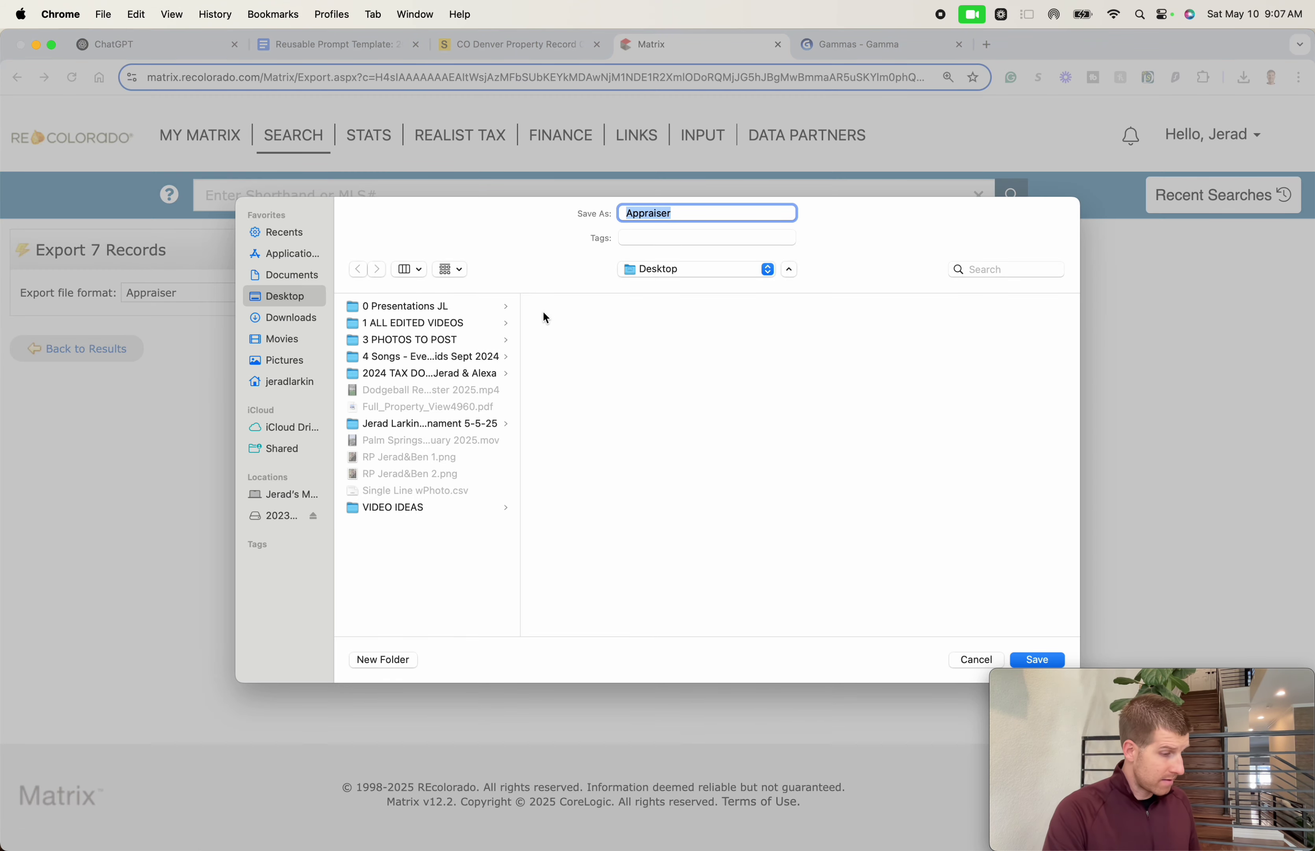
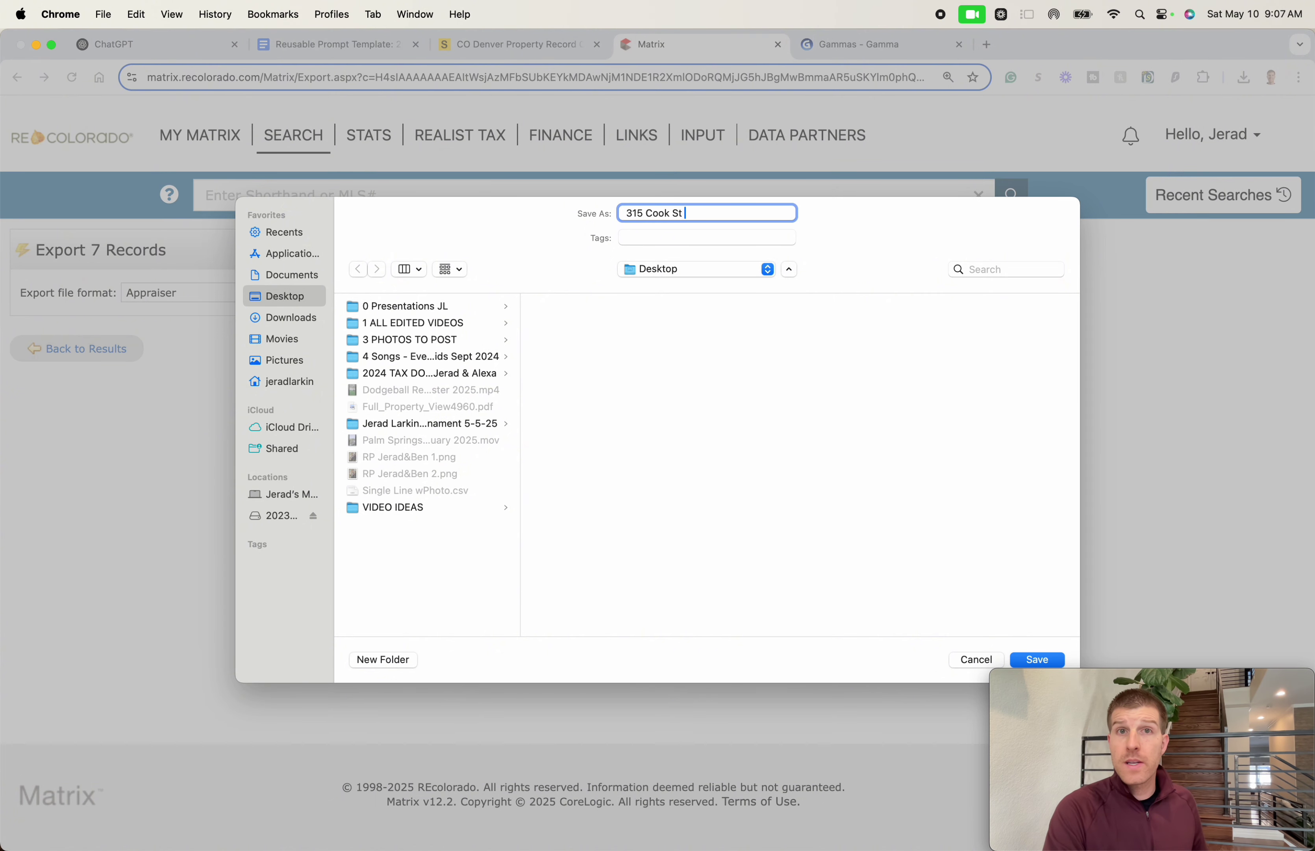
text(Sales)
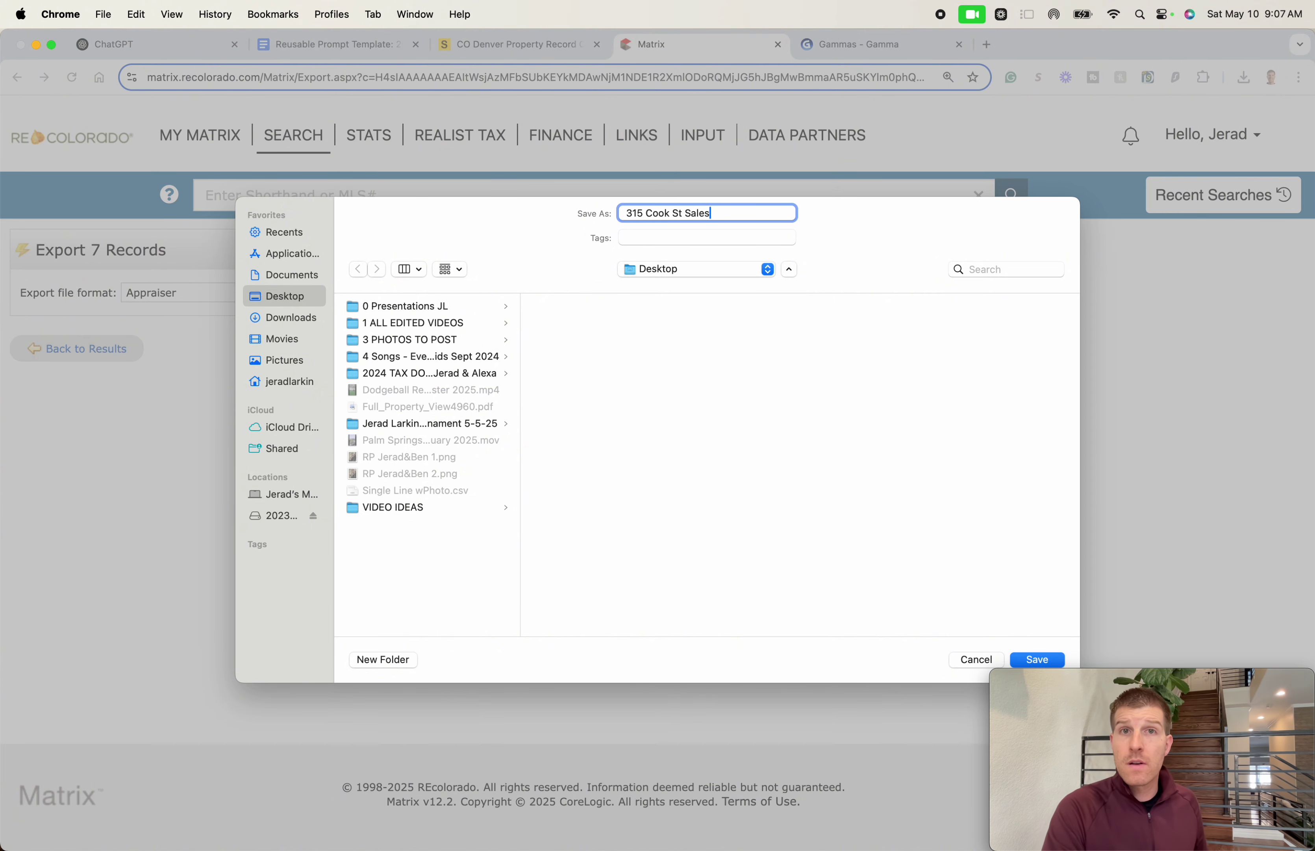
text( Comps)
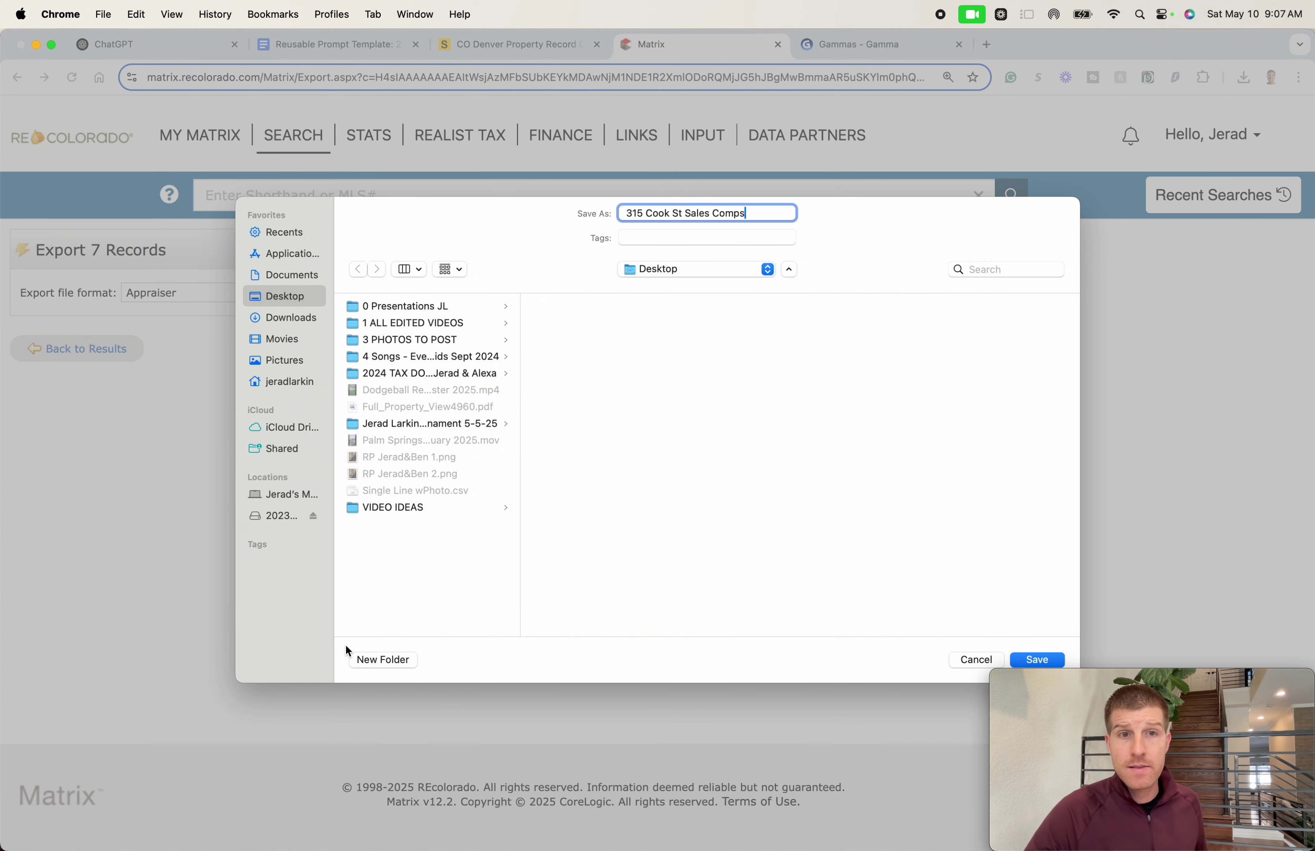
click(373, 660)
text(EXAMP)
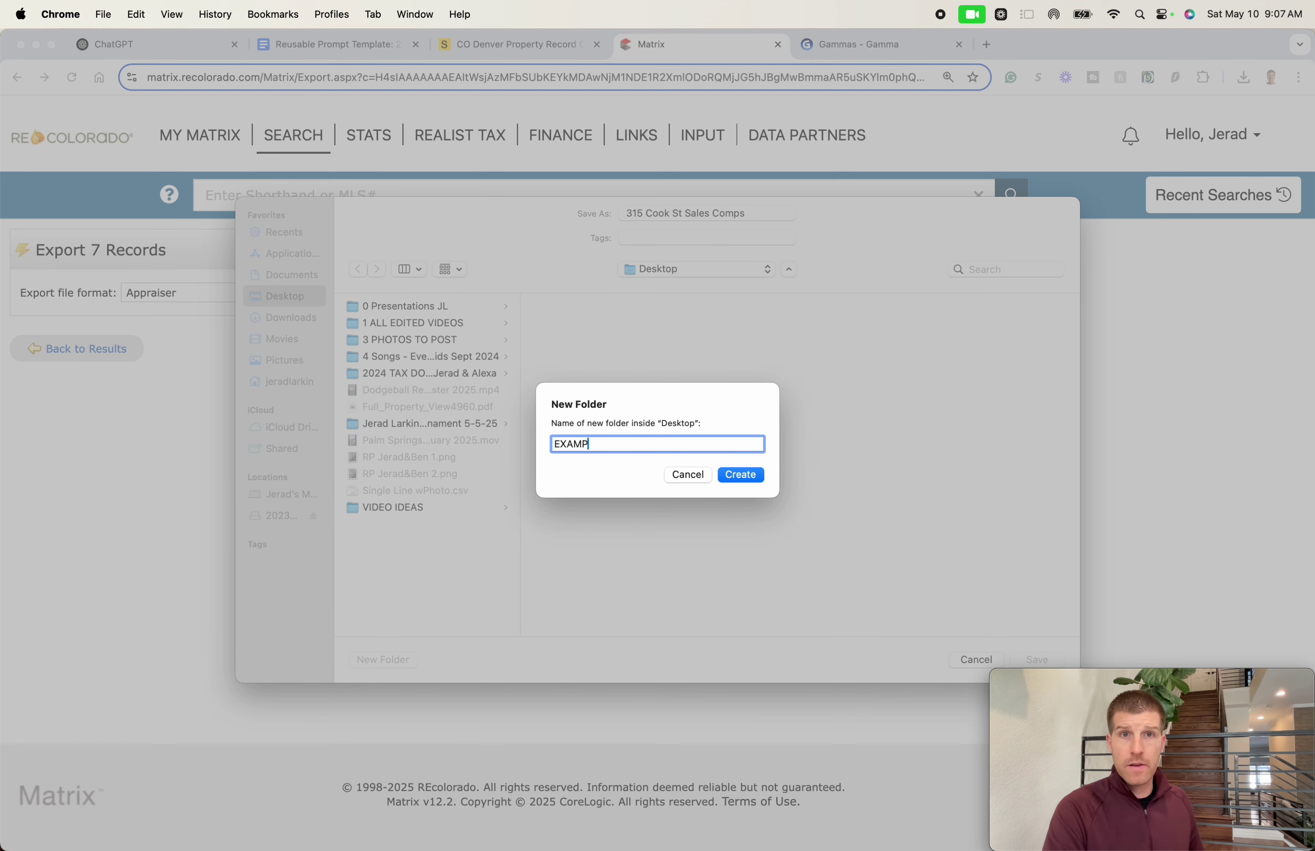
text(LES)
key(Return)
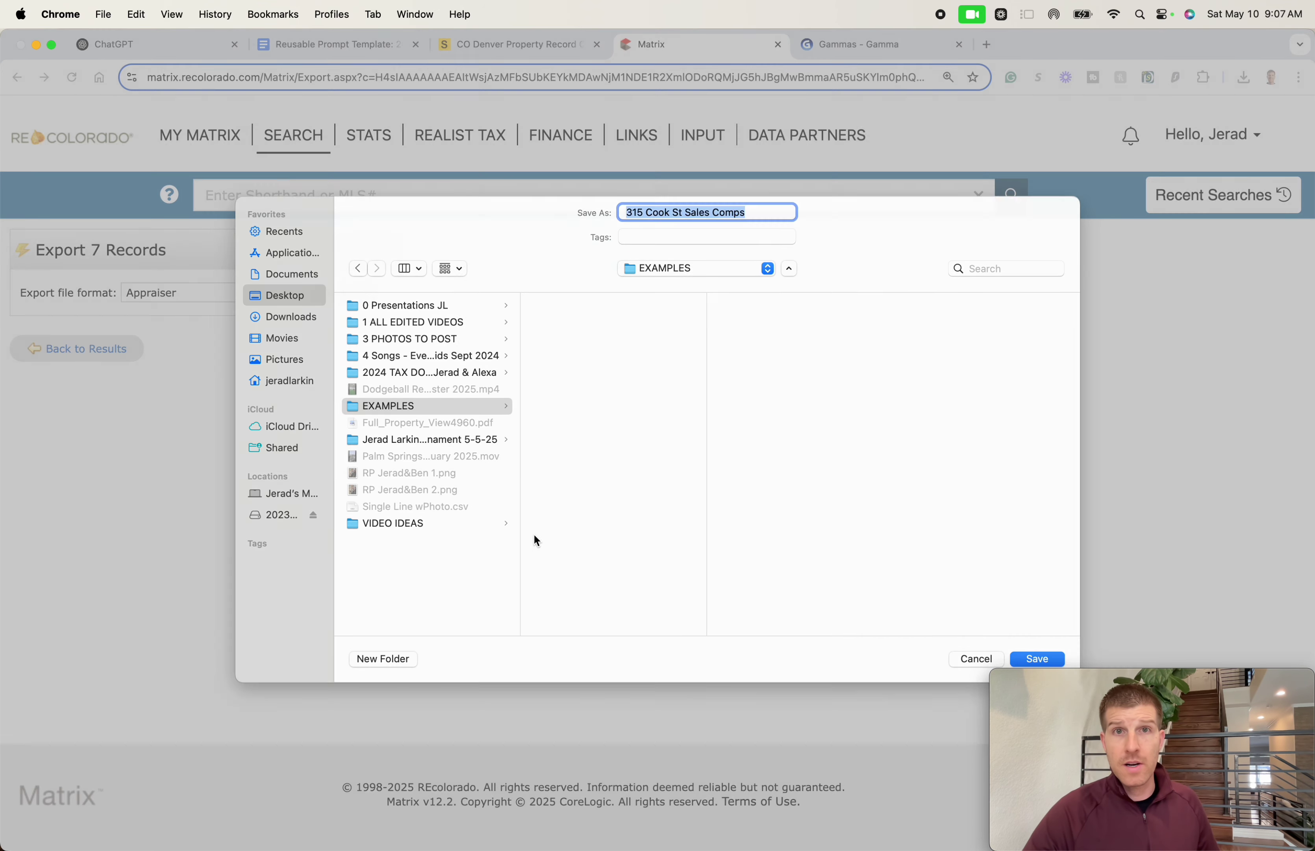
key(Return)
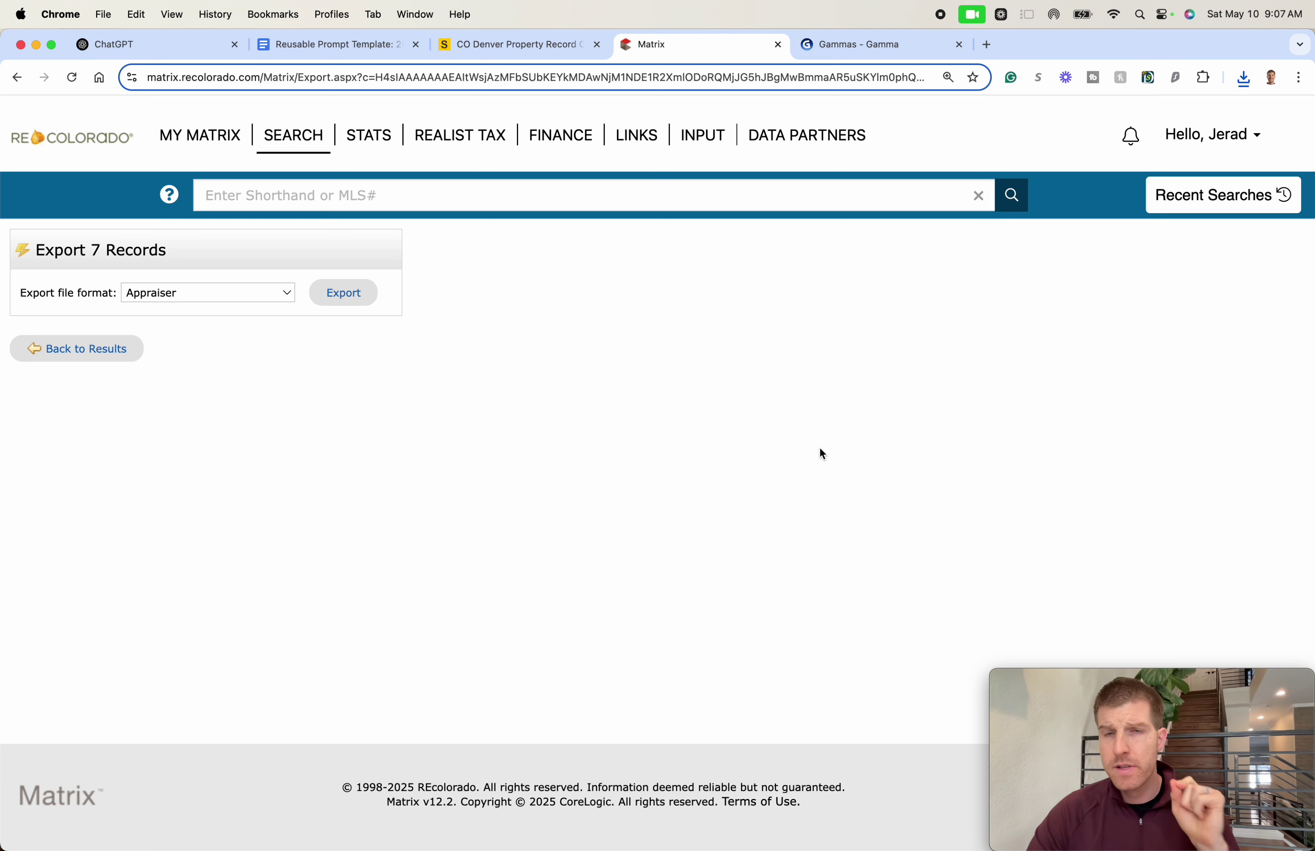
- Print the 7 comparable results to PDF using the Full Property View format
click(59, 350)
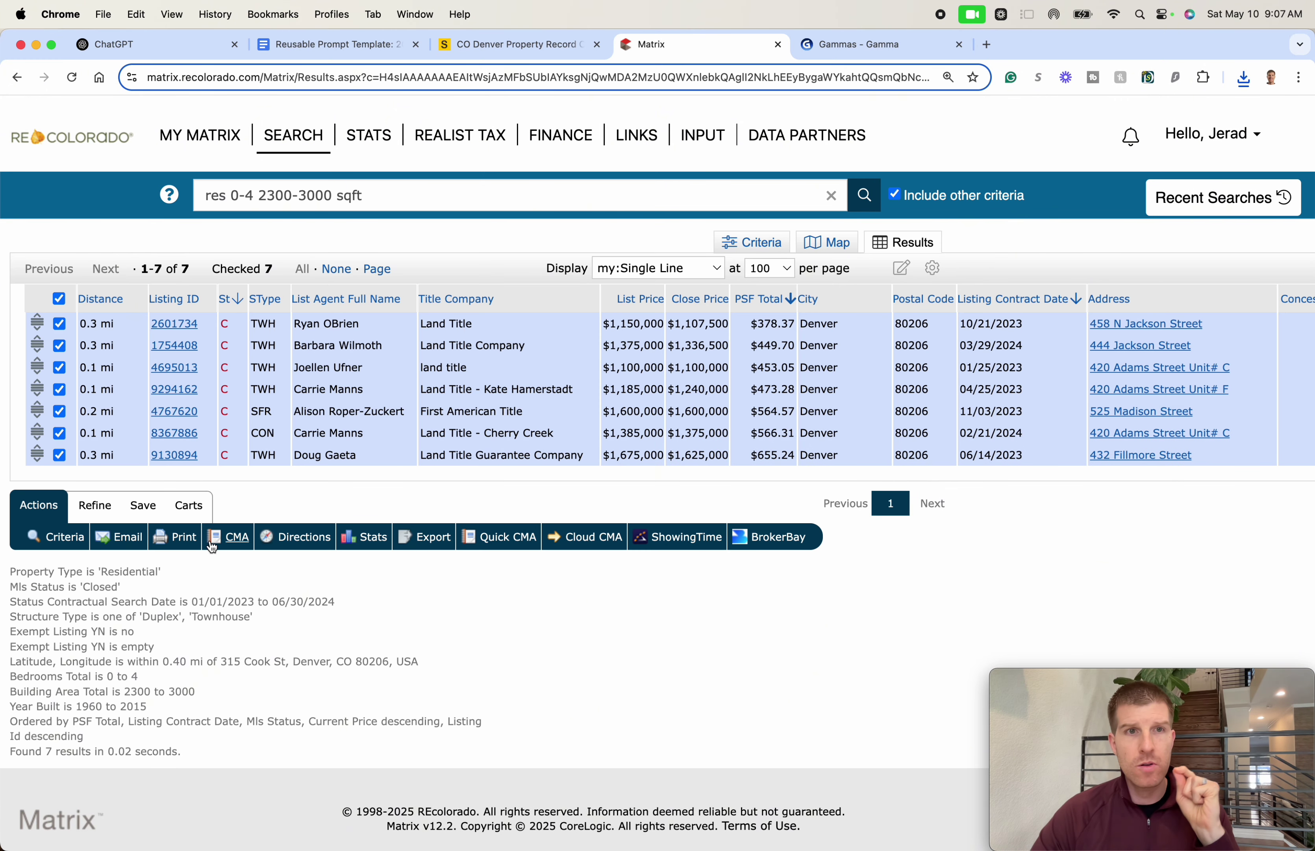
click(185, 538)
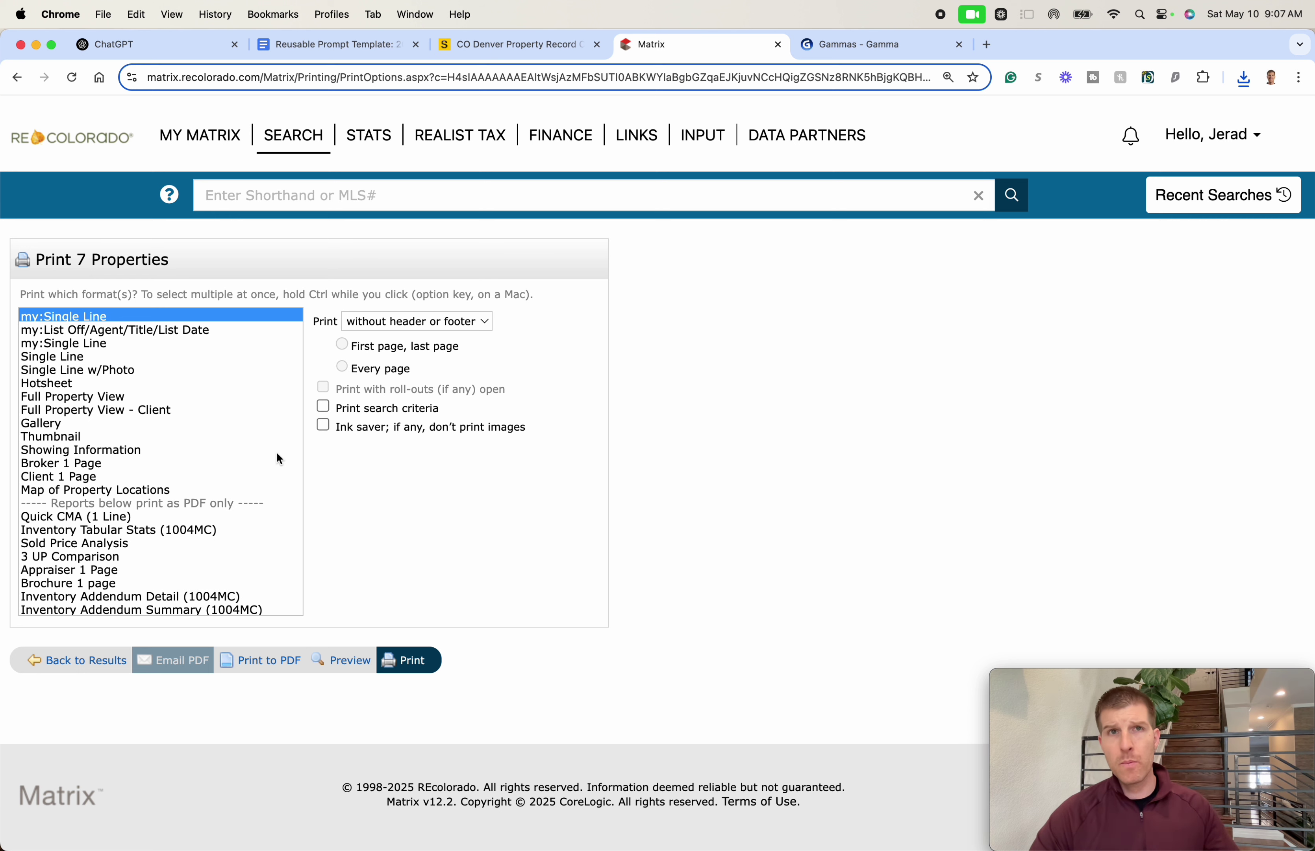
click(182, 370)
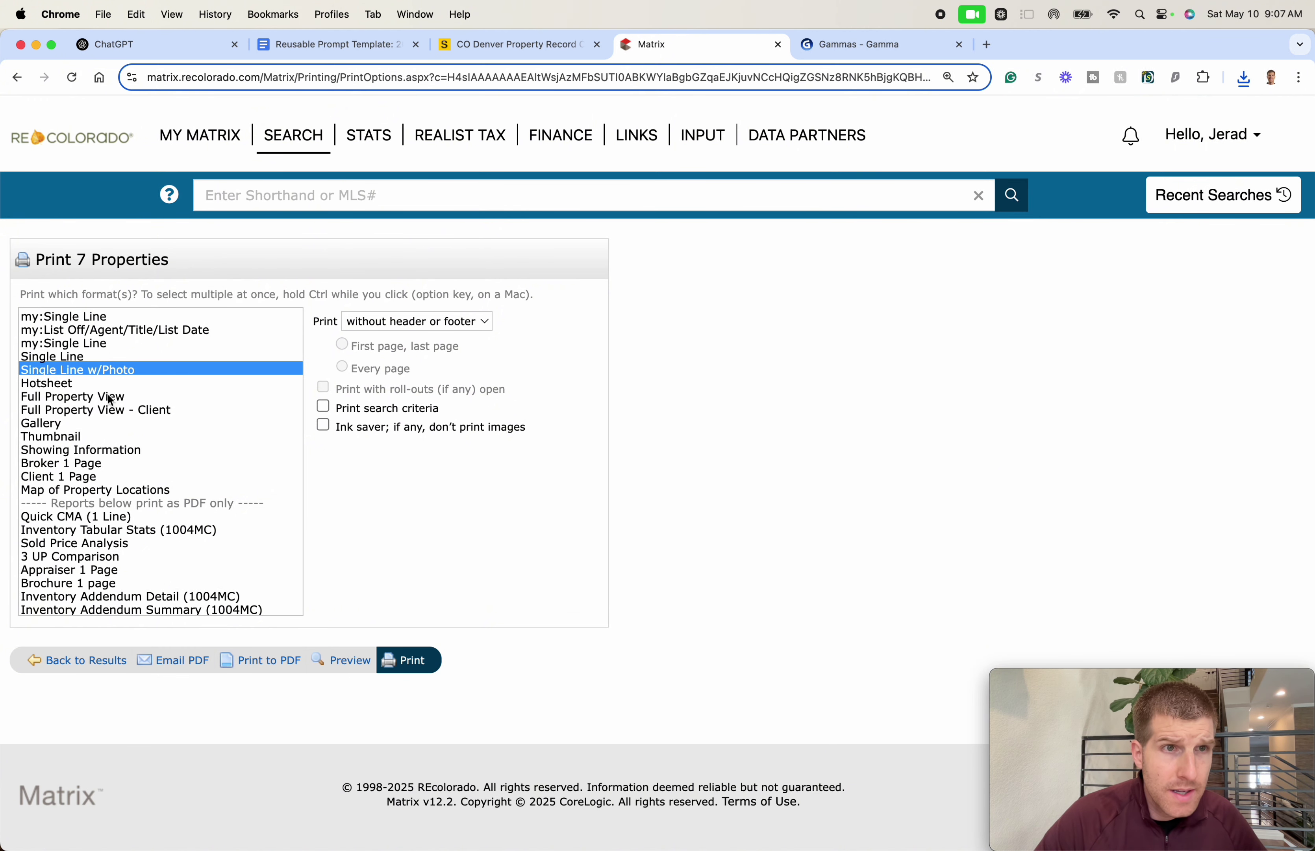
click(111, 396)
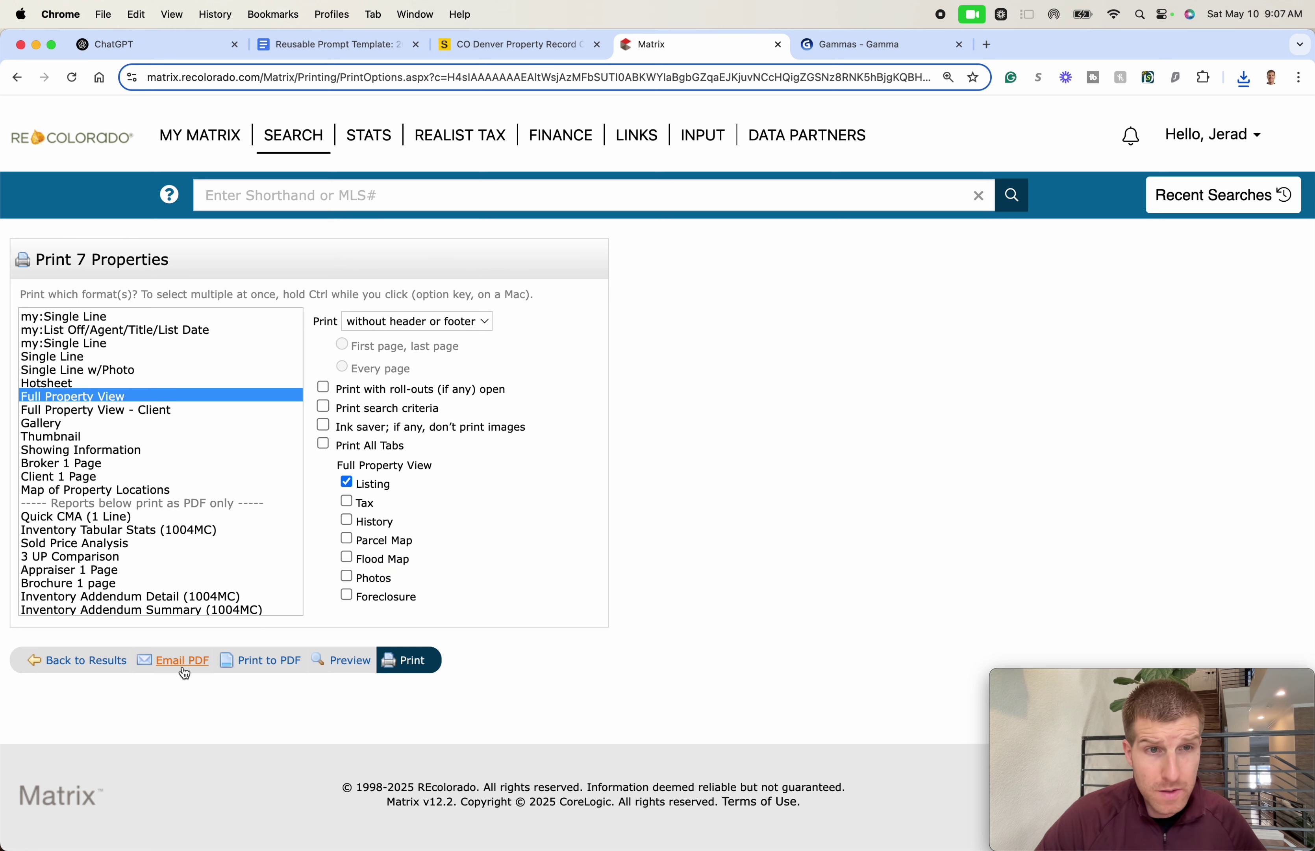
click(260, 660)
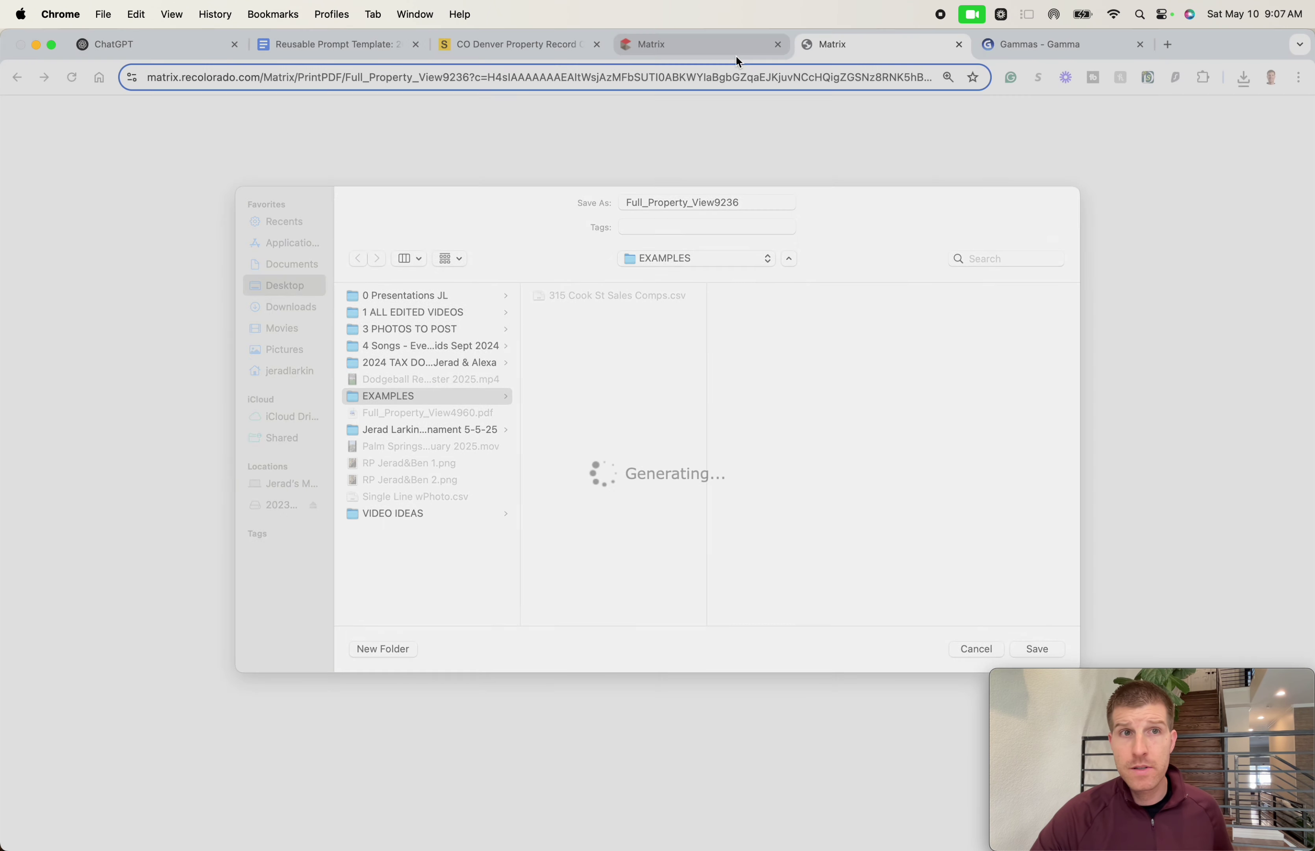
- Save Full_Property_View9236.pdf into EXAMPLES, page through it in Quick Look, then return to Chrome
key(Return)
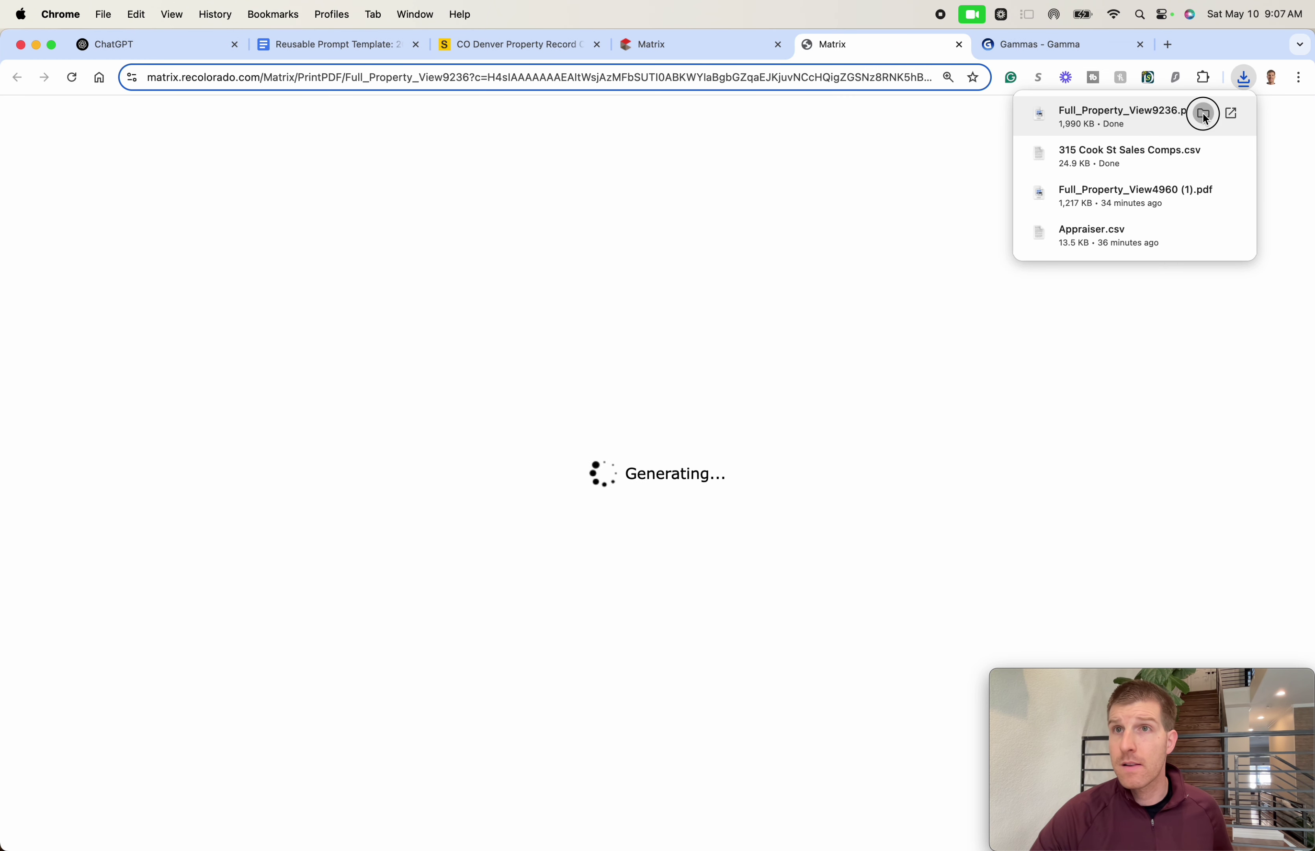
click(1204, 114)
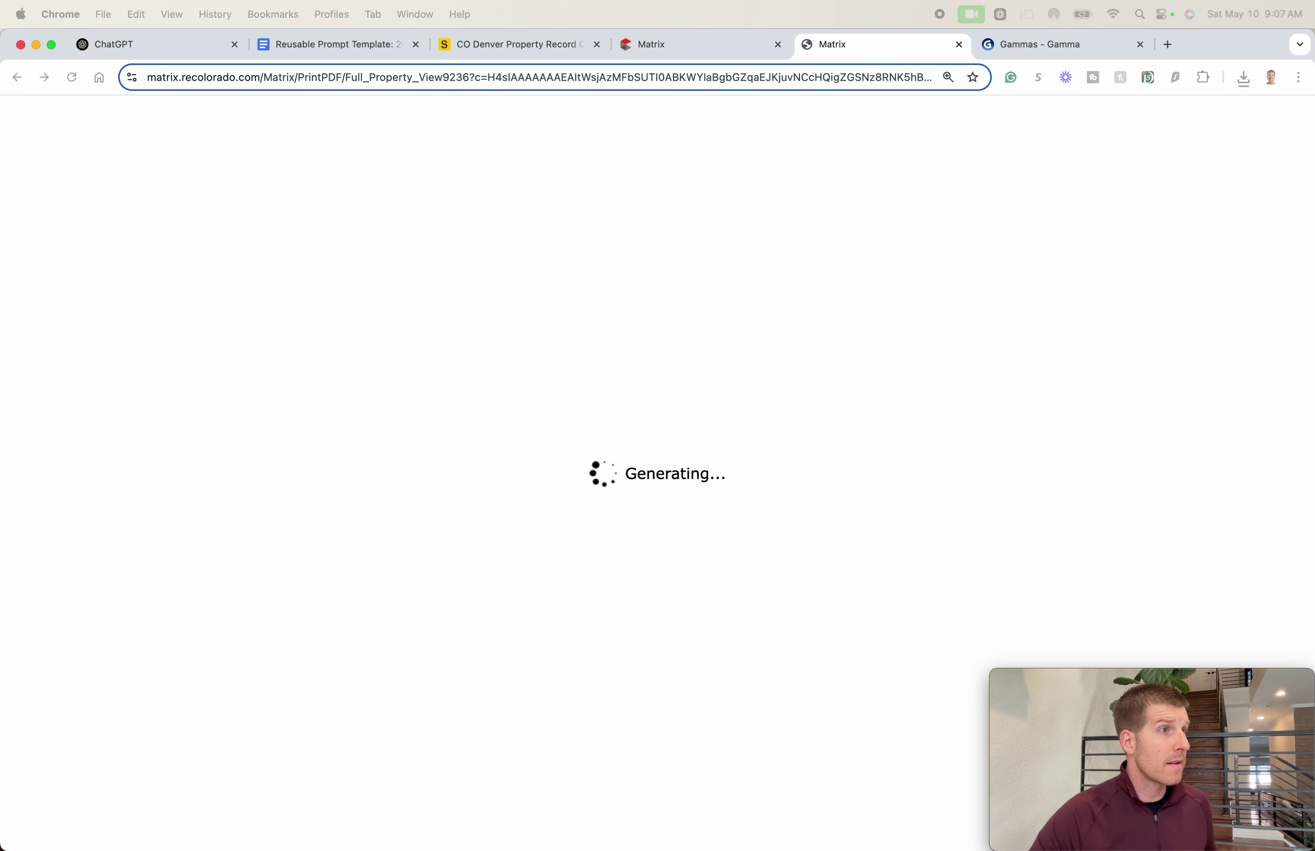
key(space)
scroll(638, 335, down, 4)
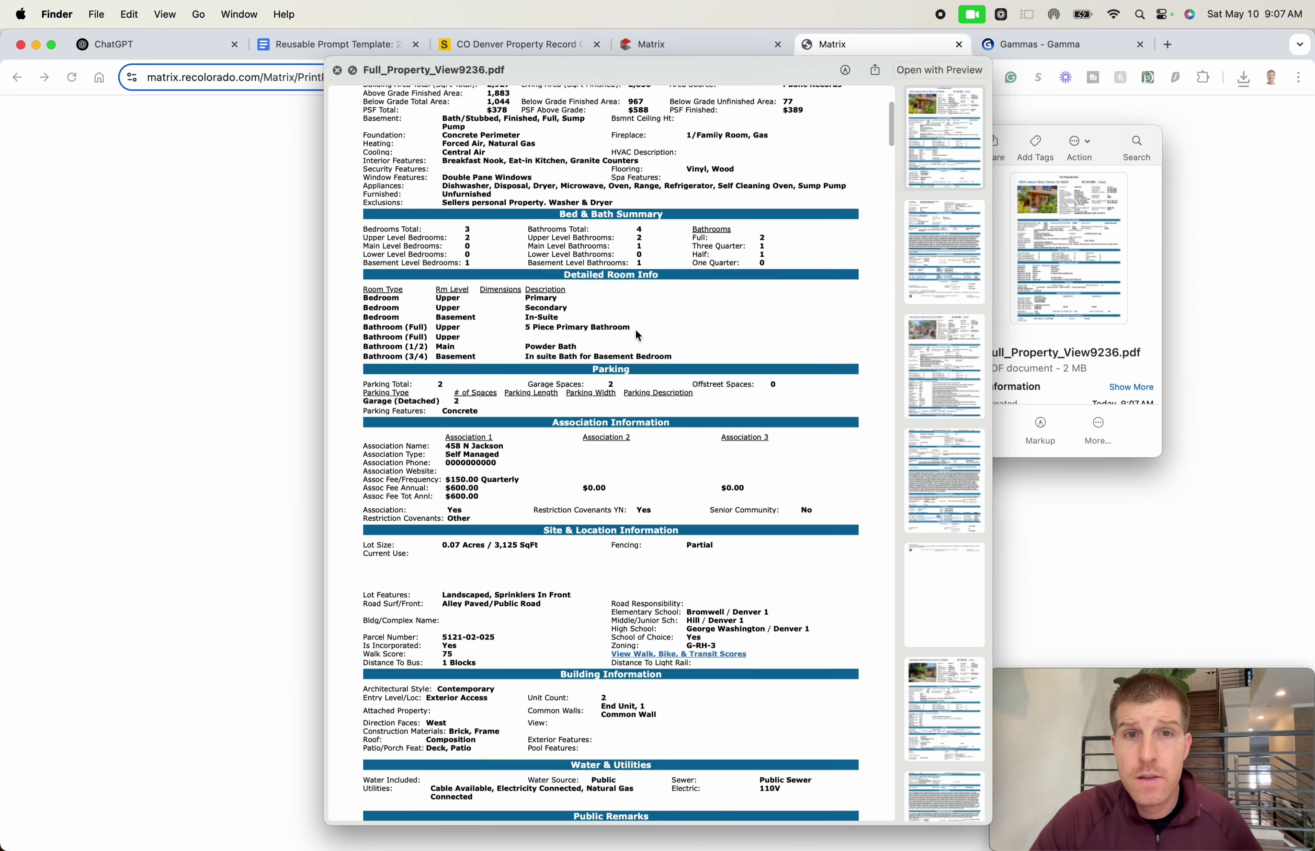
scroll(639, 335, down, 20)
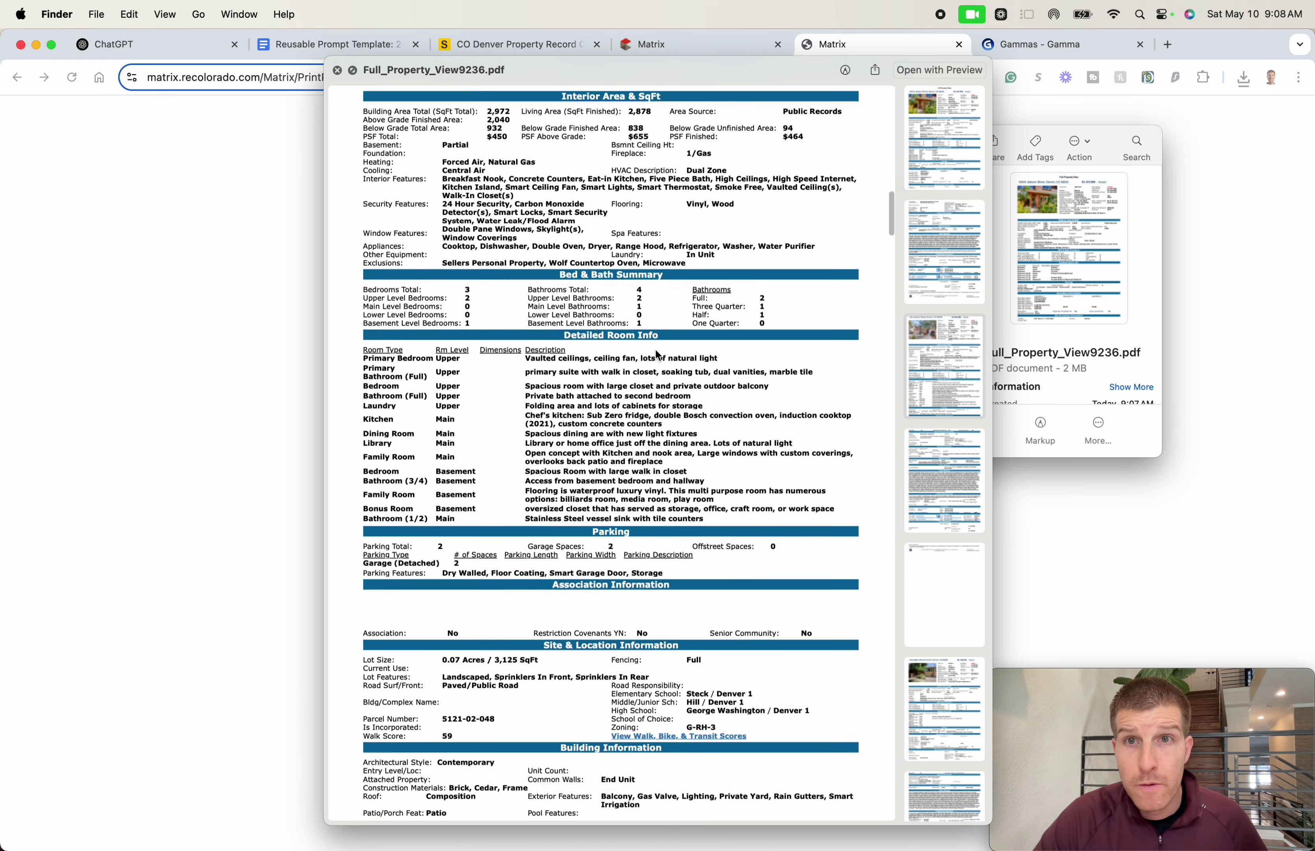
scroll(658, 354, down, 20)
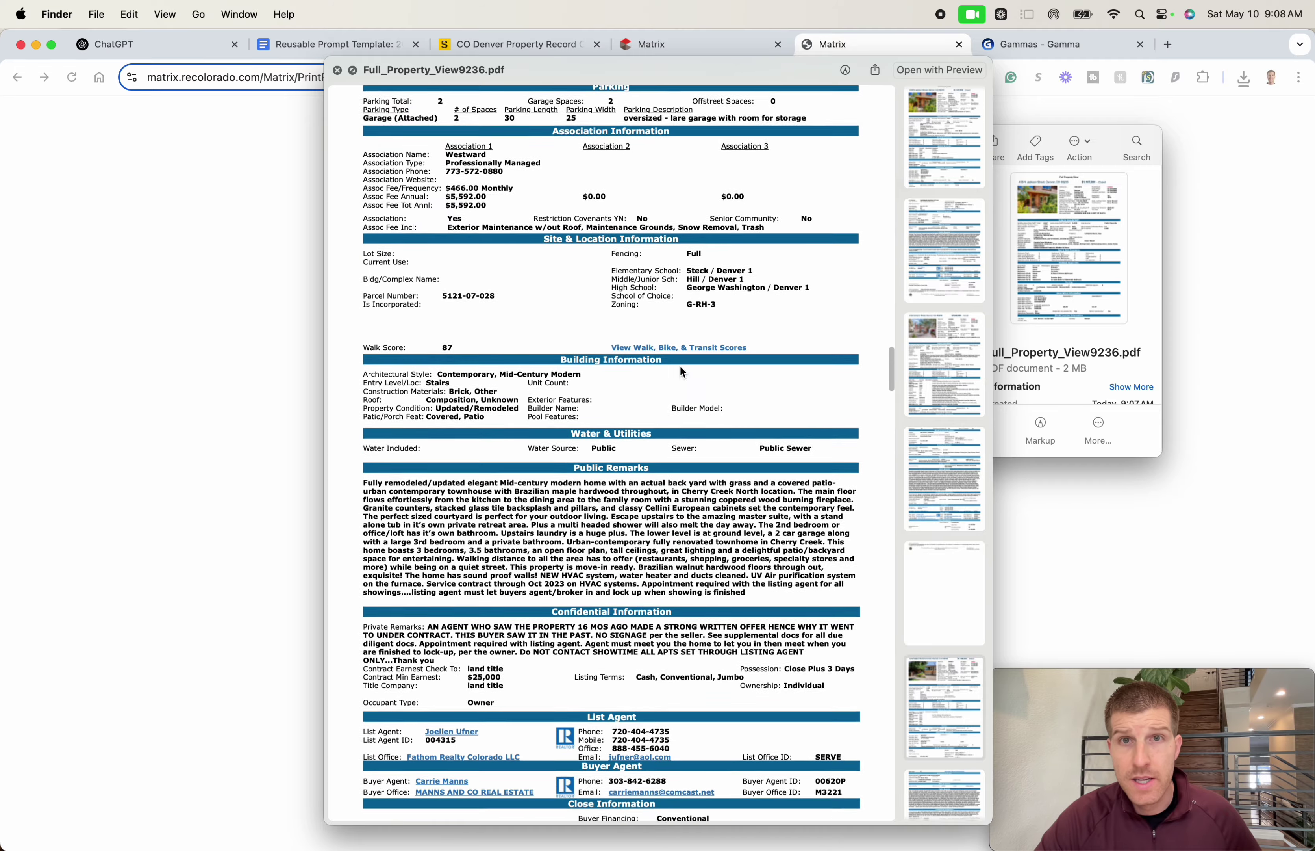
scroll(679, 367, down, 20)
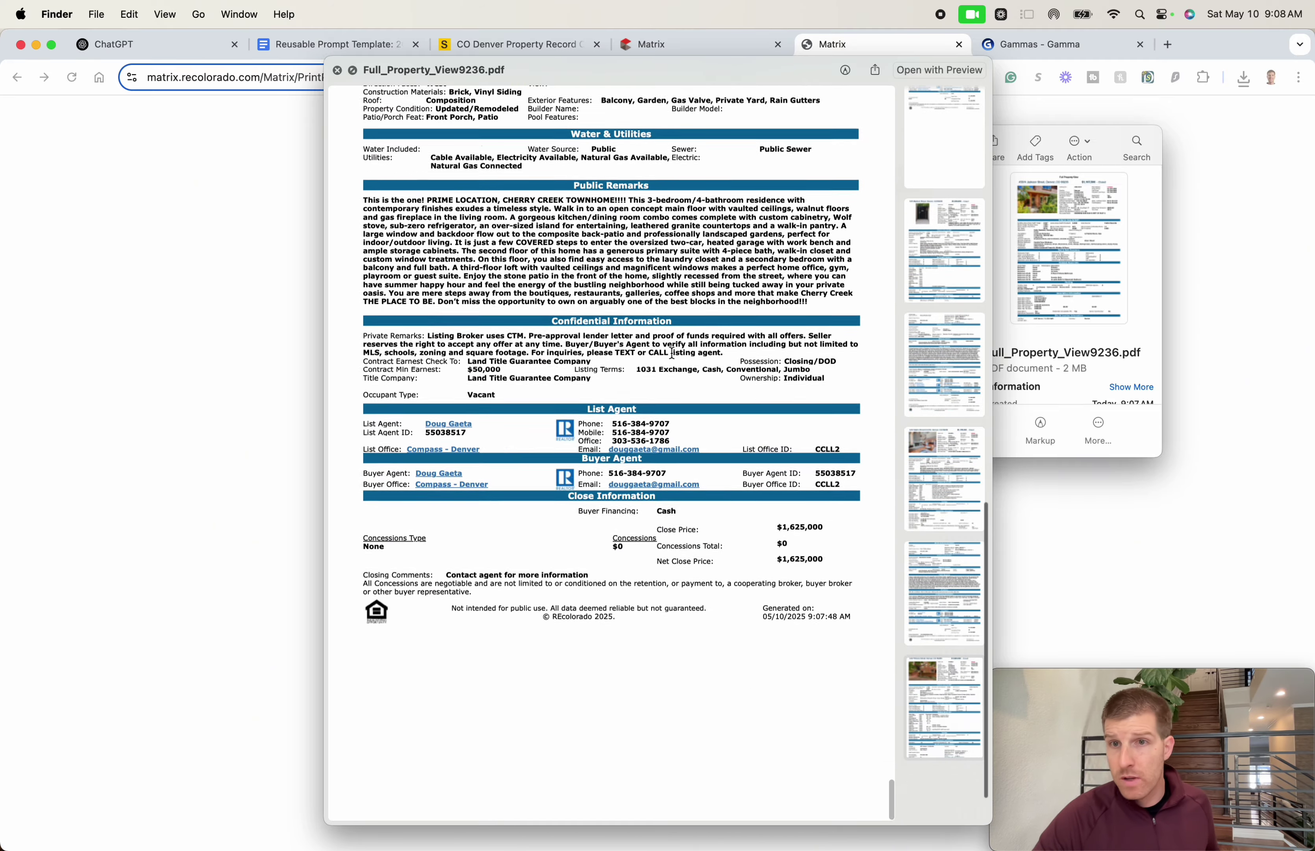
key(space)
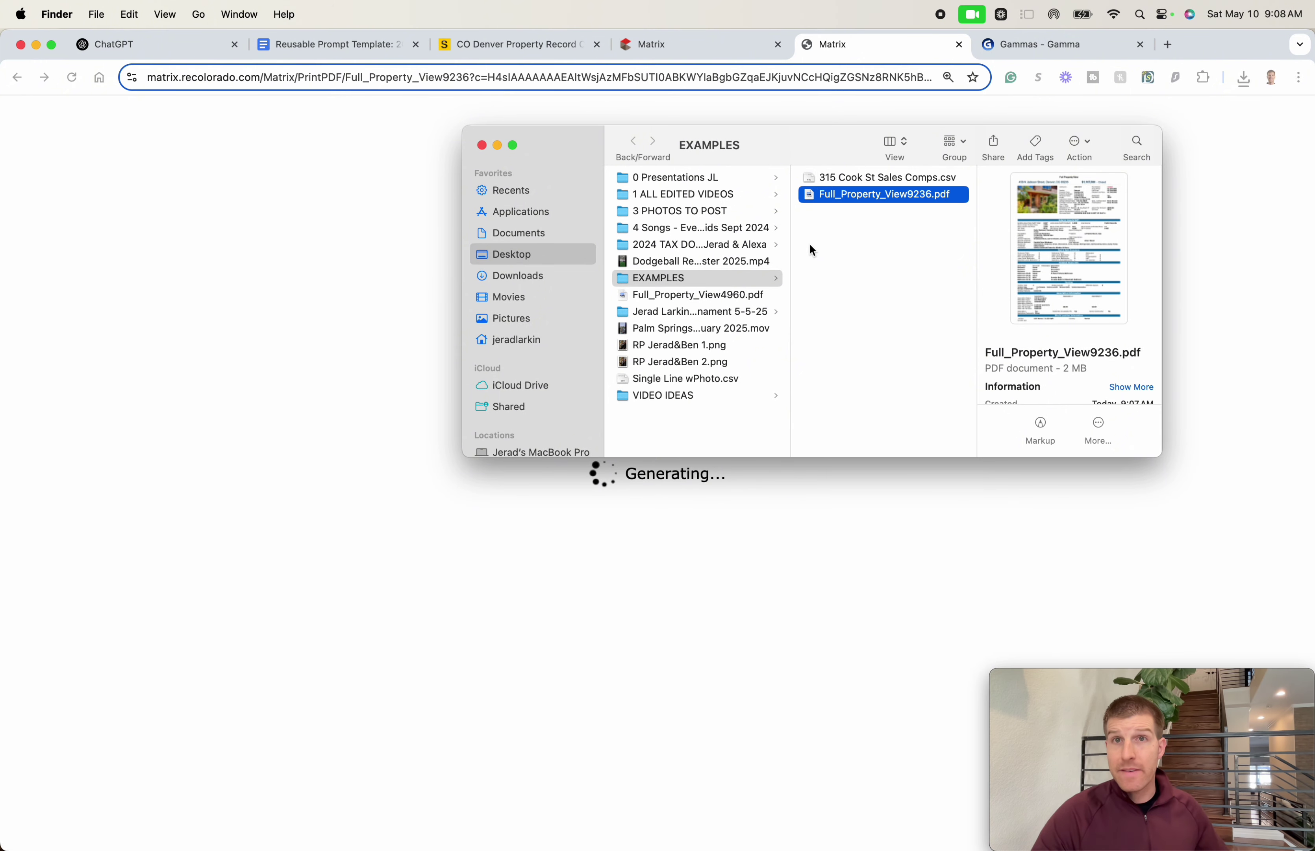
click(91, 293)
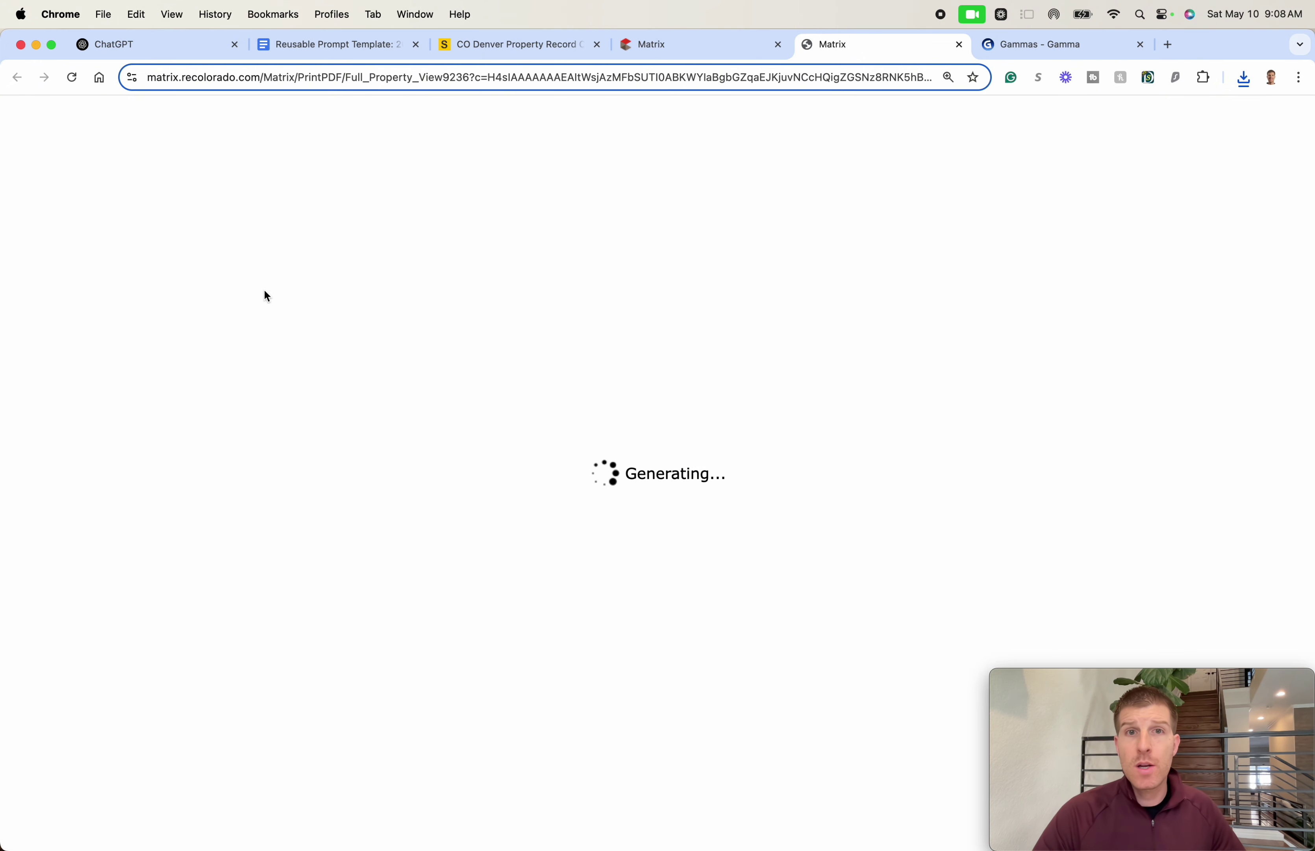
- Move through ChatGPT and the Denver property record to the Google Docs protest prompt template
click(203, 43)
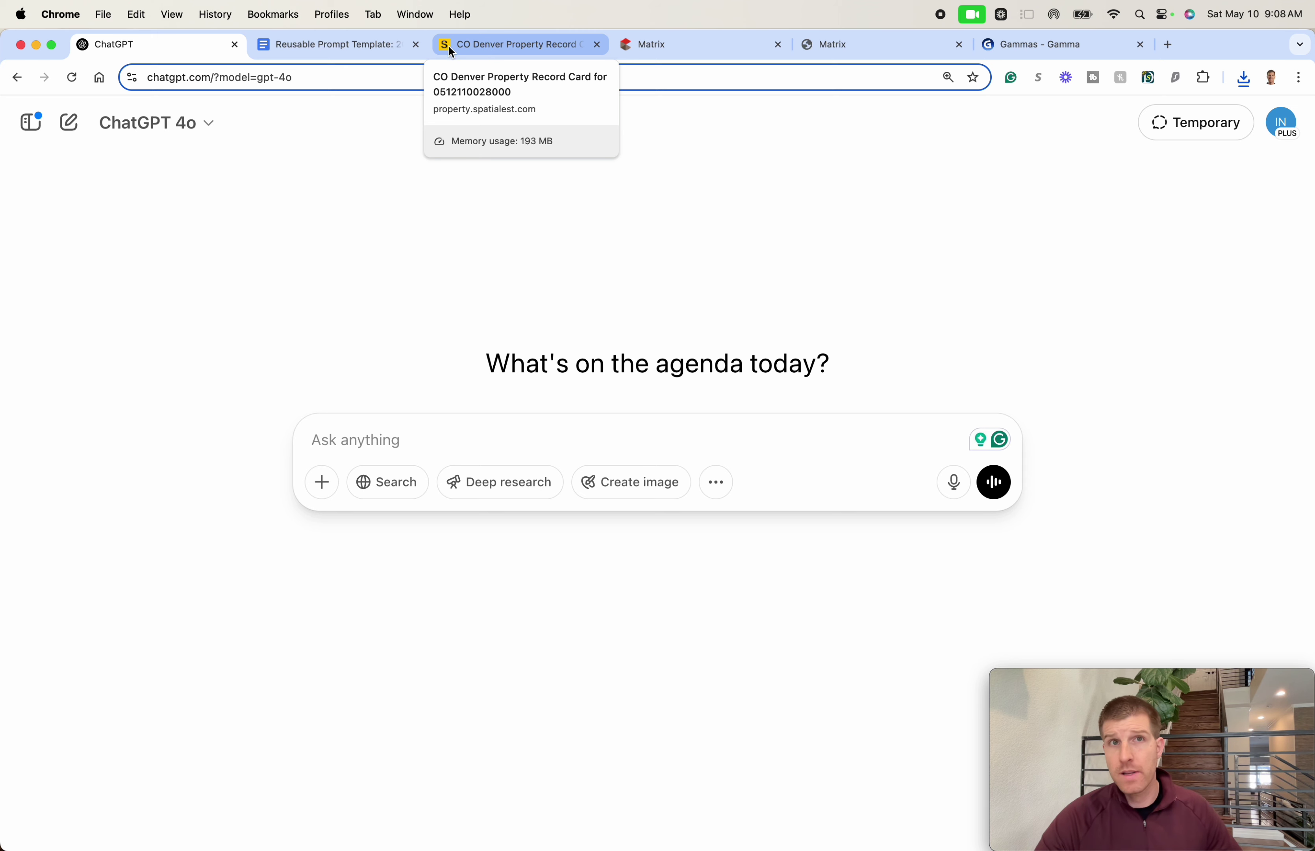
click(500, 46)
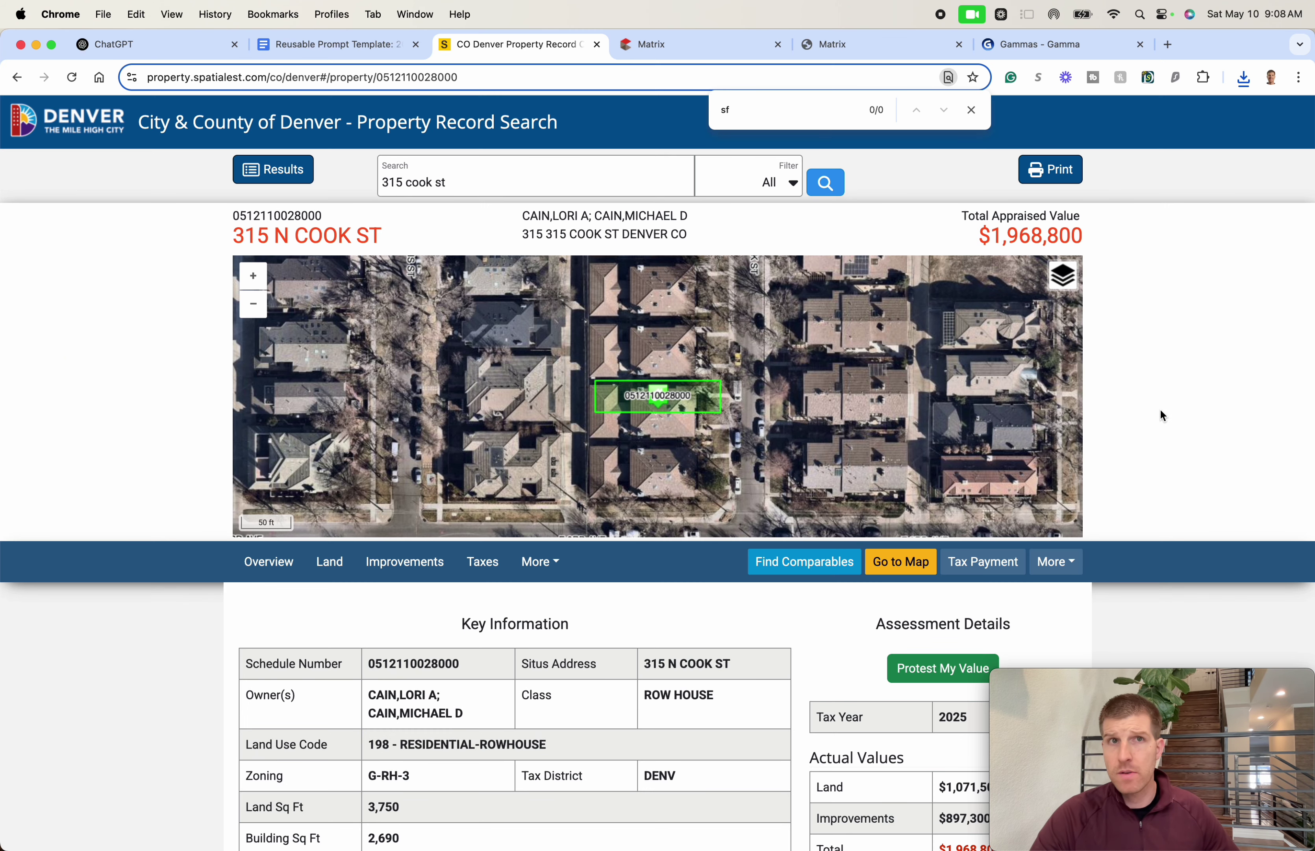
click(332, 48)
- Copy the prompt template from the 'I am preparing…' paragraph through the Slide 5 conclusion
click(454, 220)
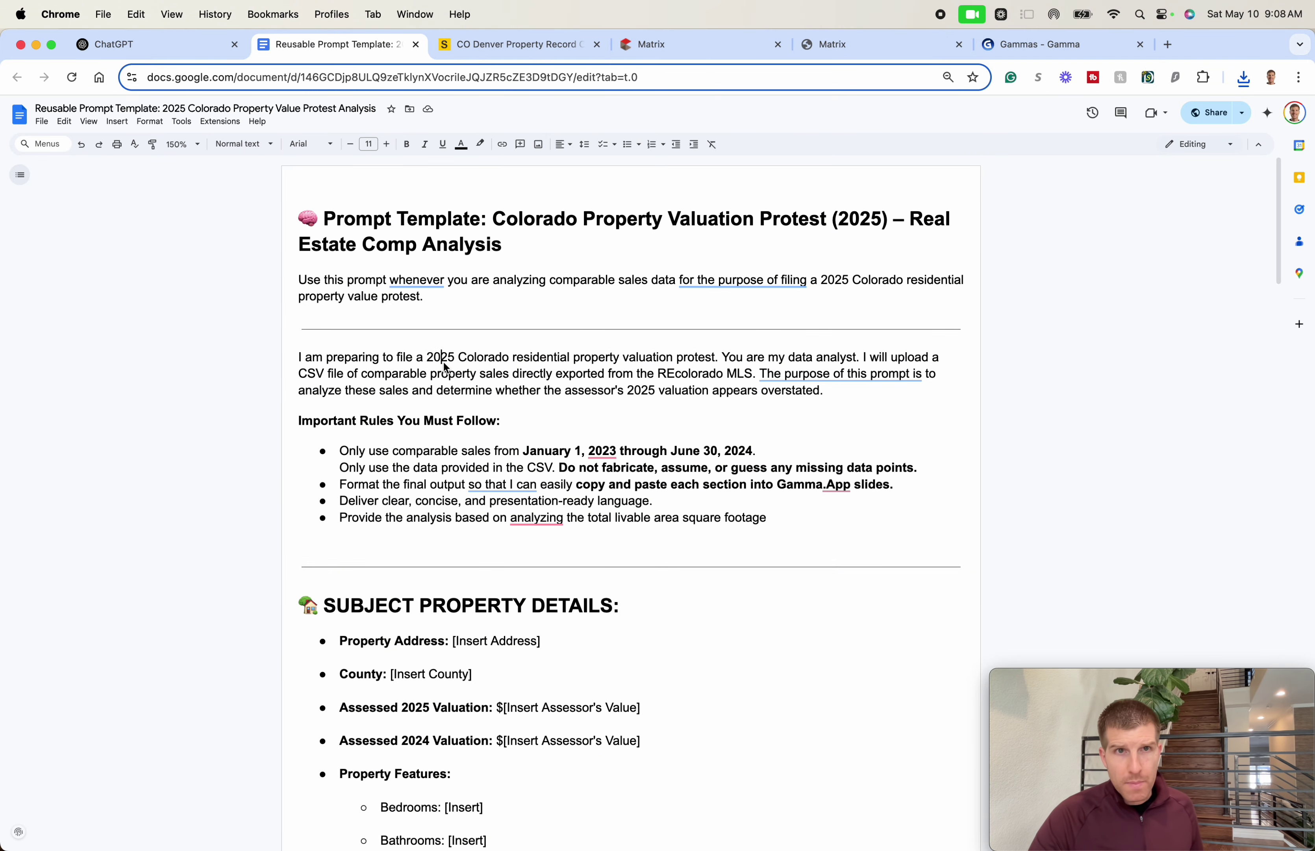
triple_click(443, 374)
scroll(531, 413, down, 15)
scroll(539, 424, down, 20)
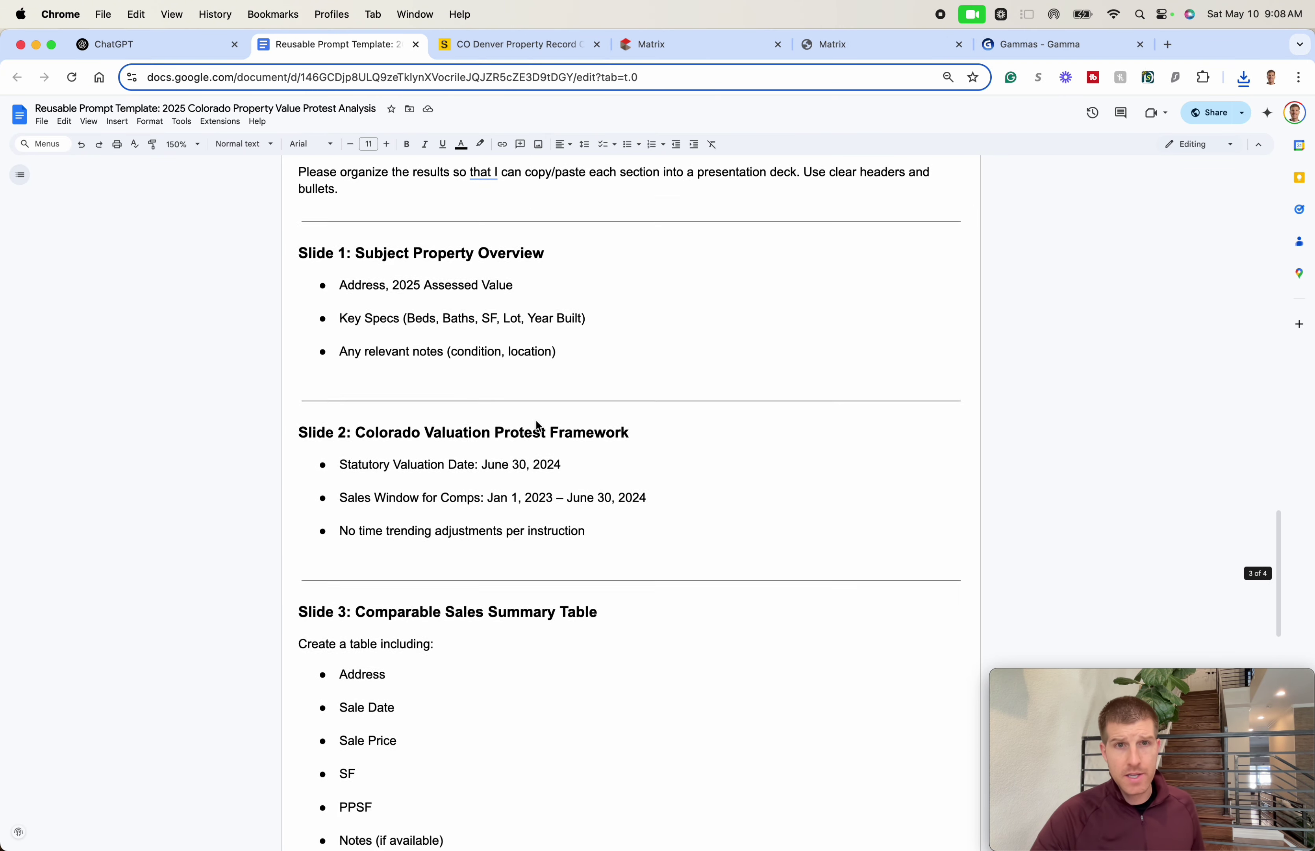
shift+click(932, 440)
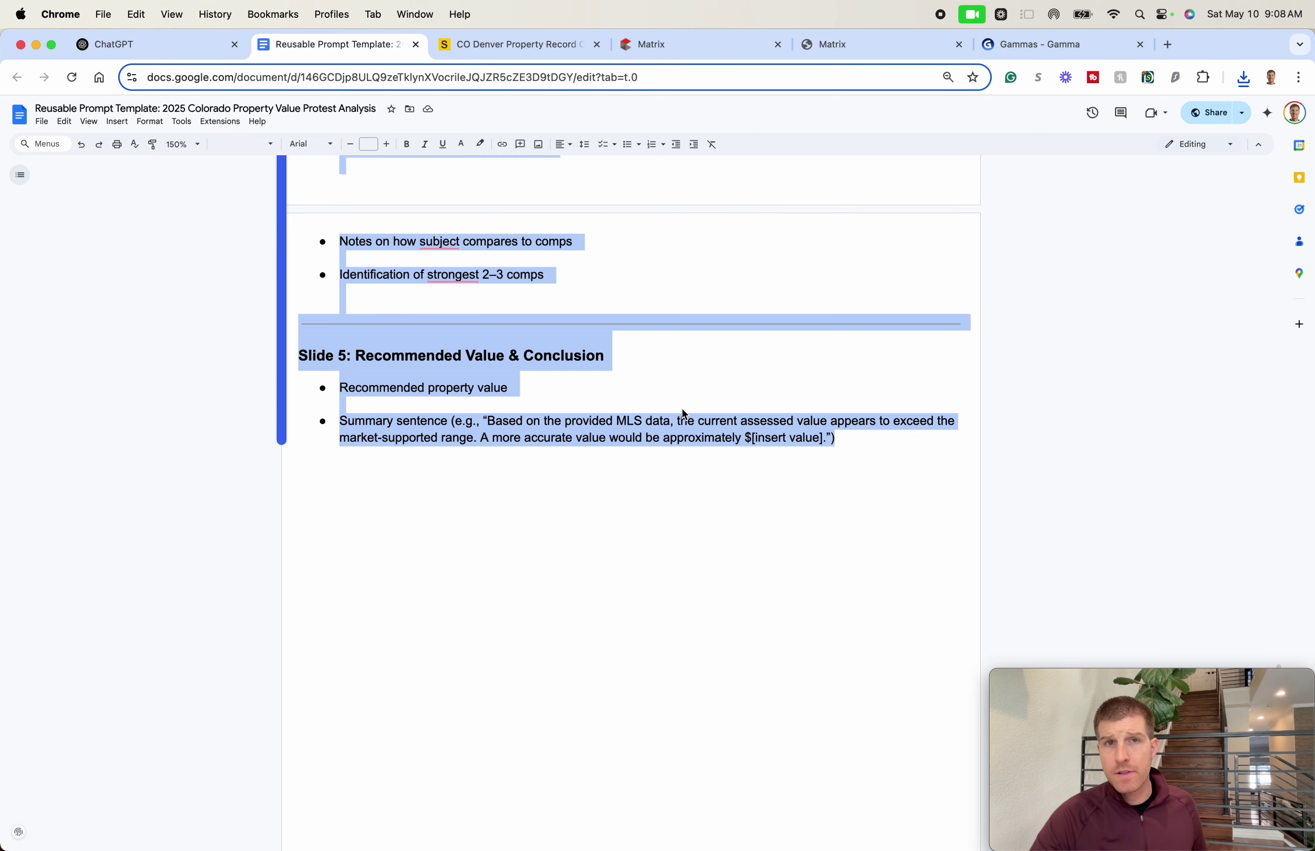
key(super+c)
- Look over the template's Subject Property Details section
scroll(688, 408, up, 20)
click(489, 441)
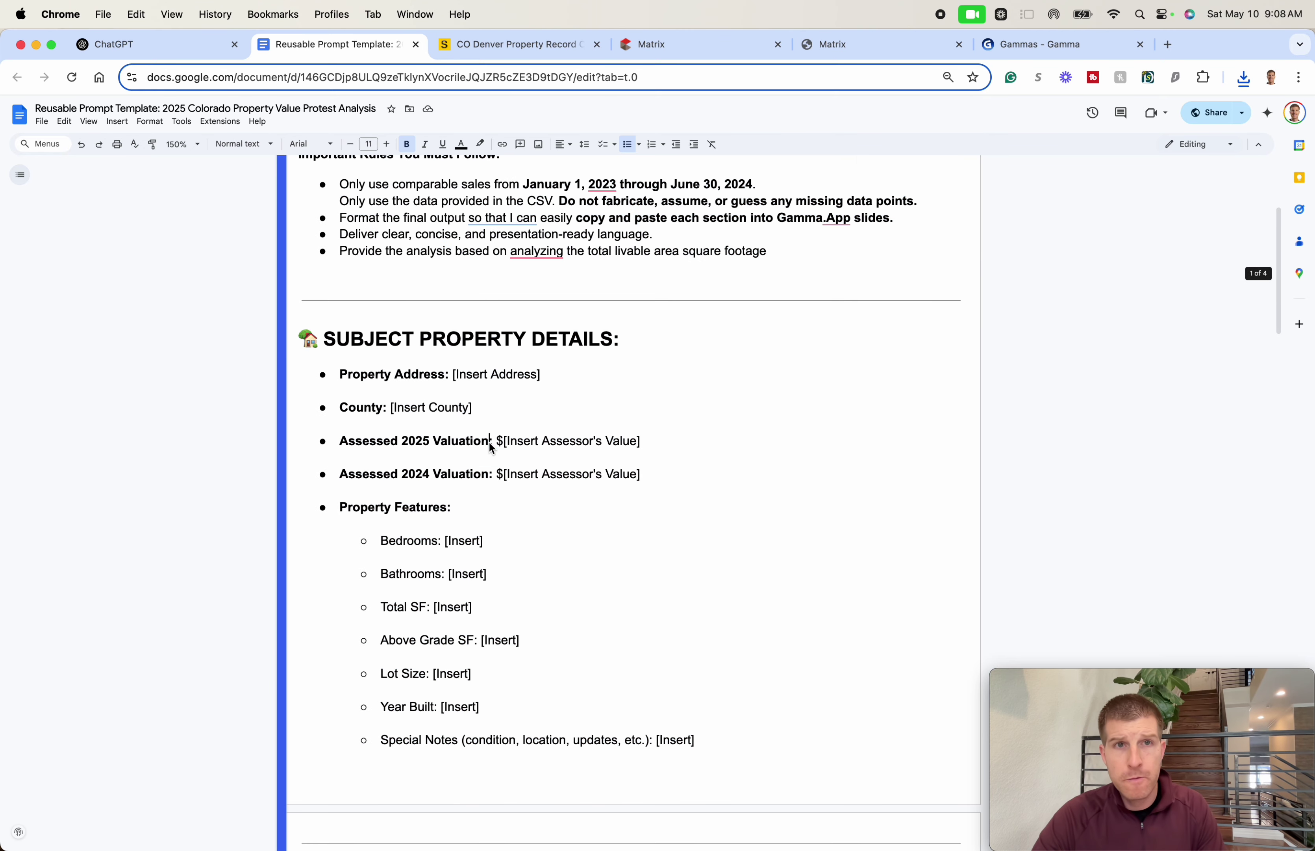
scroll(389, 392, down, 2)
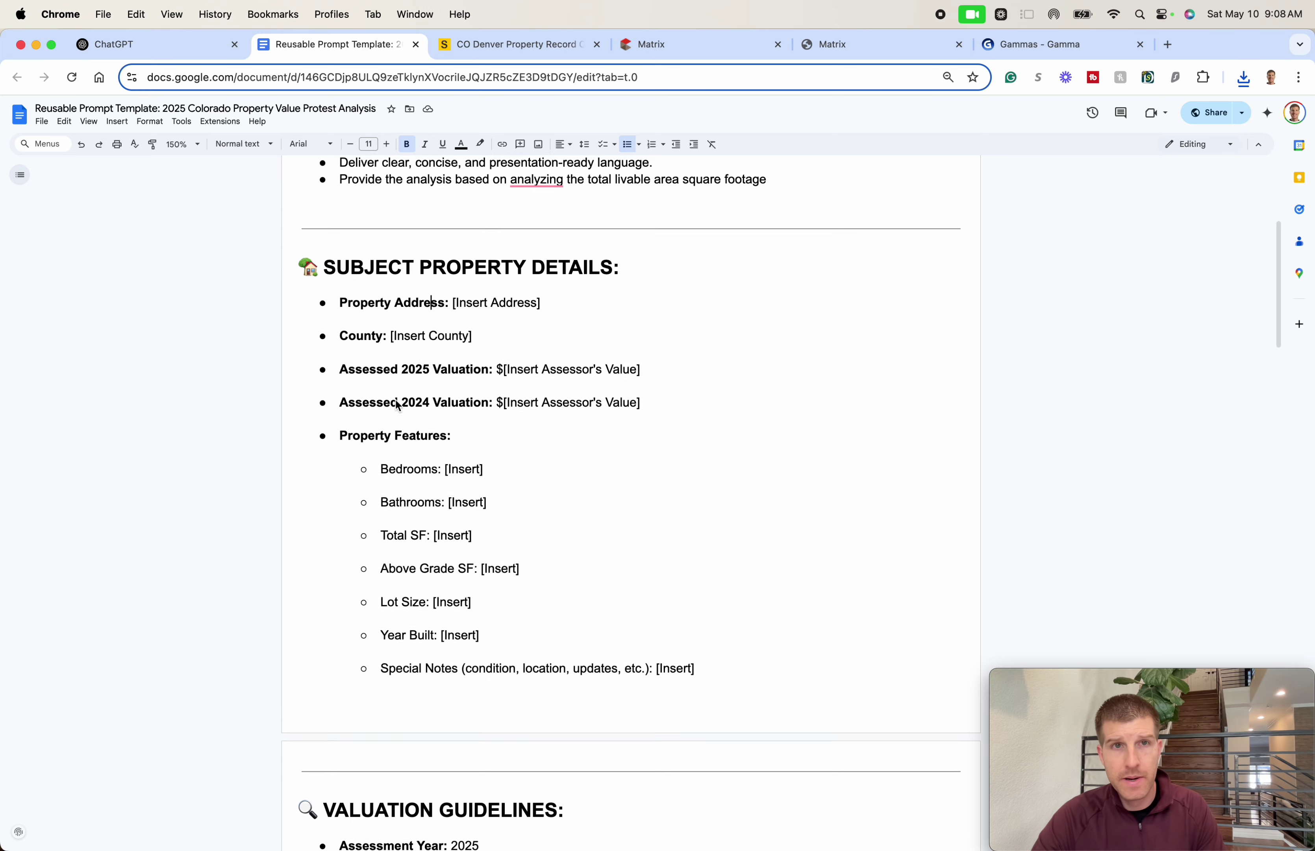
drag(402, 263, 503, 714)
click(739, 545)
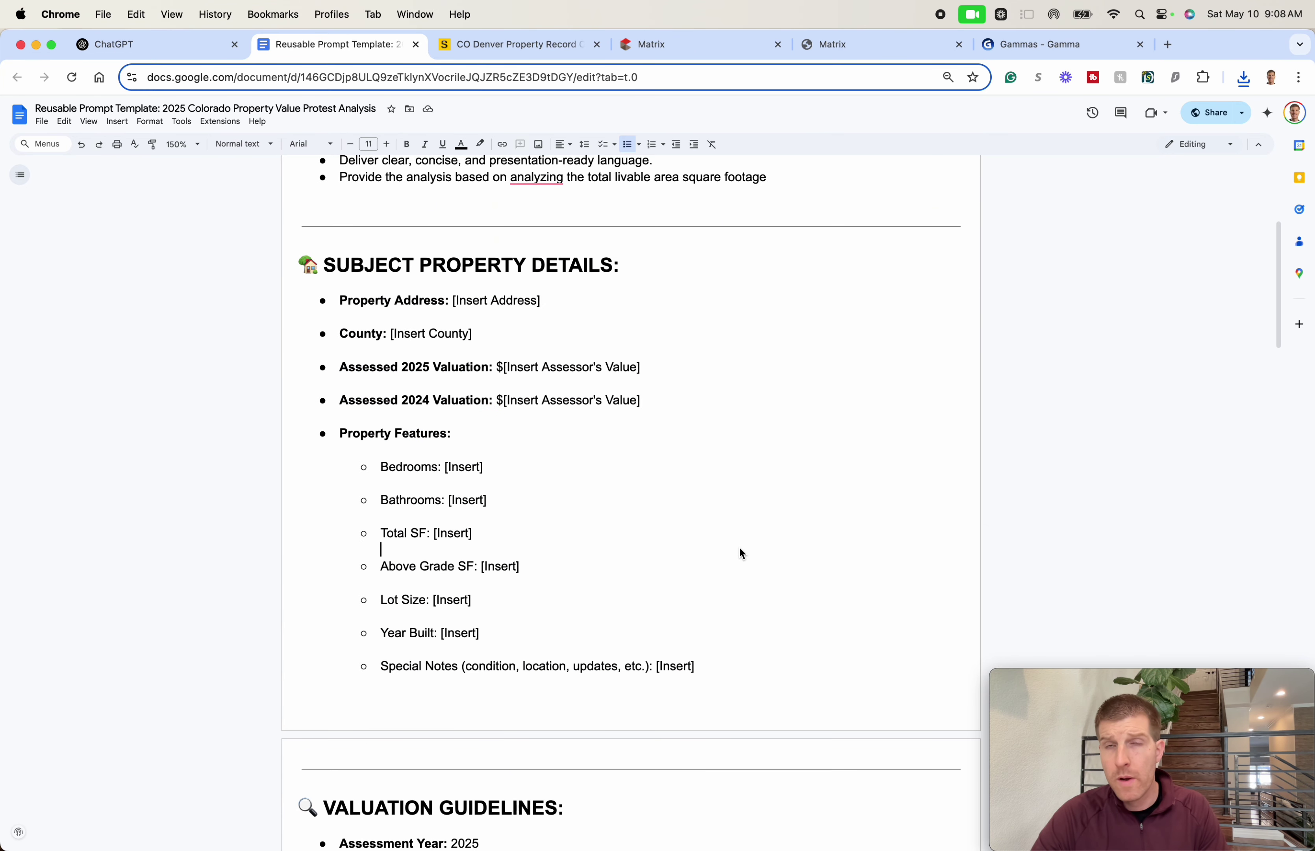
scroll(734, 542, down, 2)
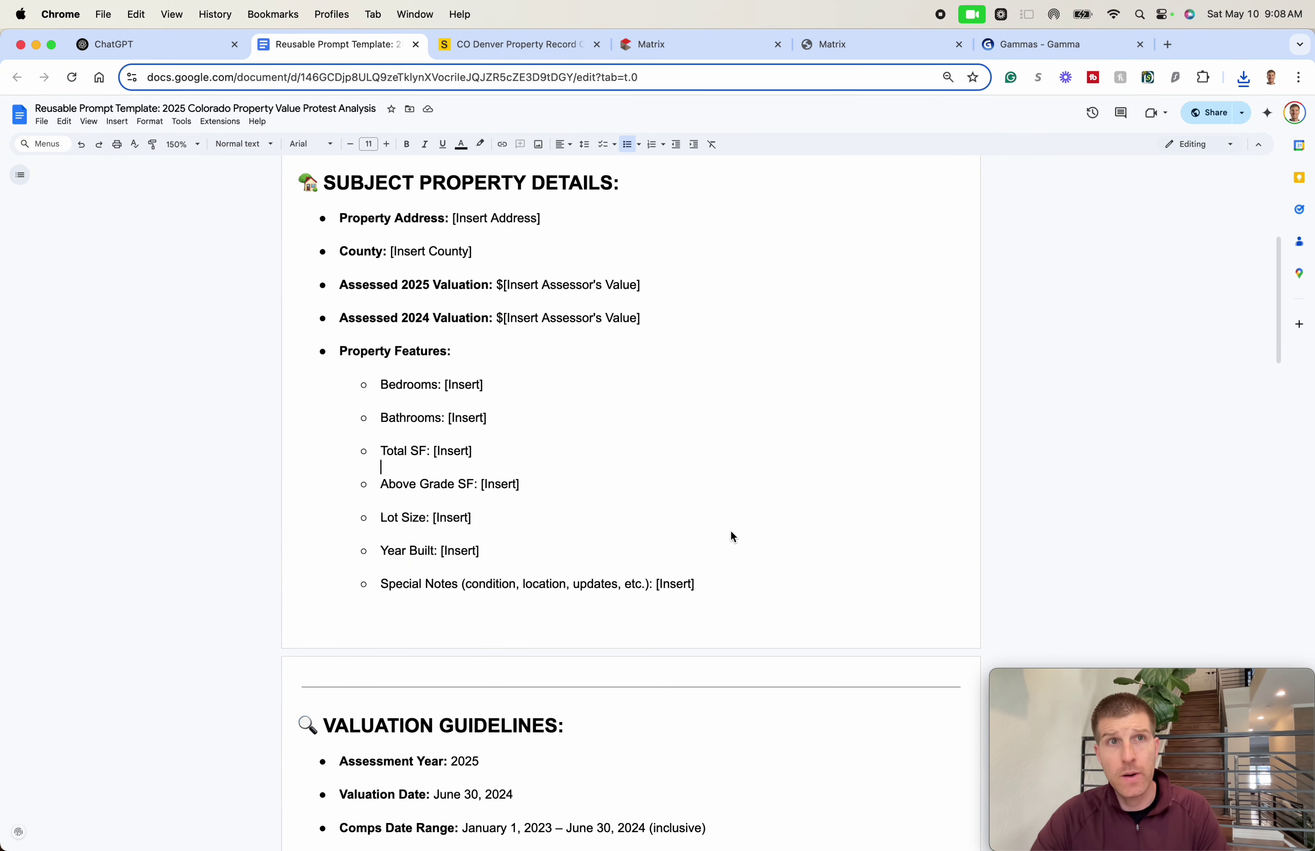
click(166, 44)
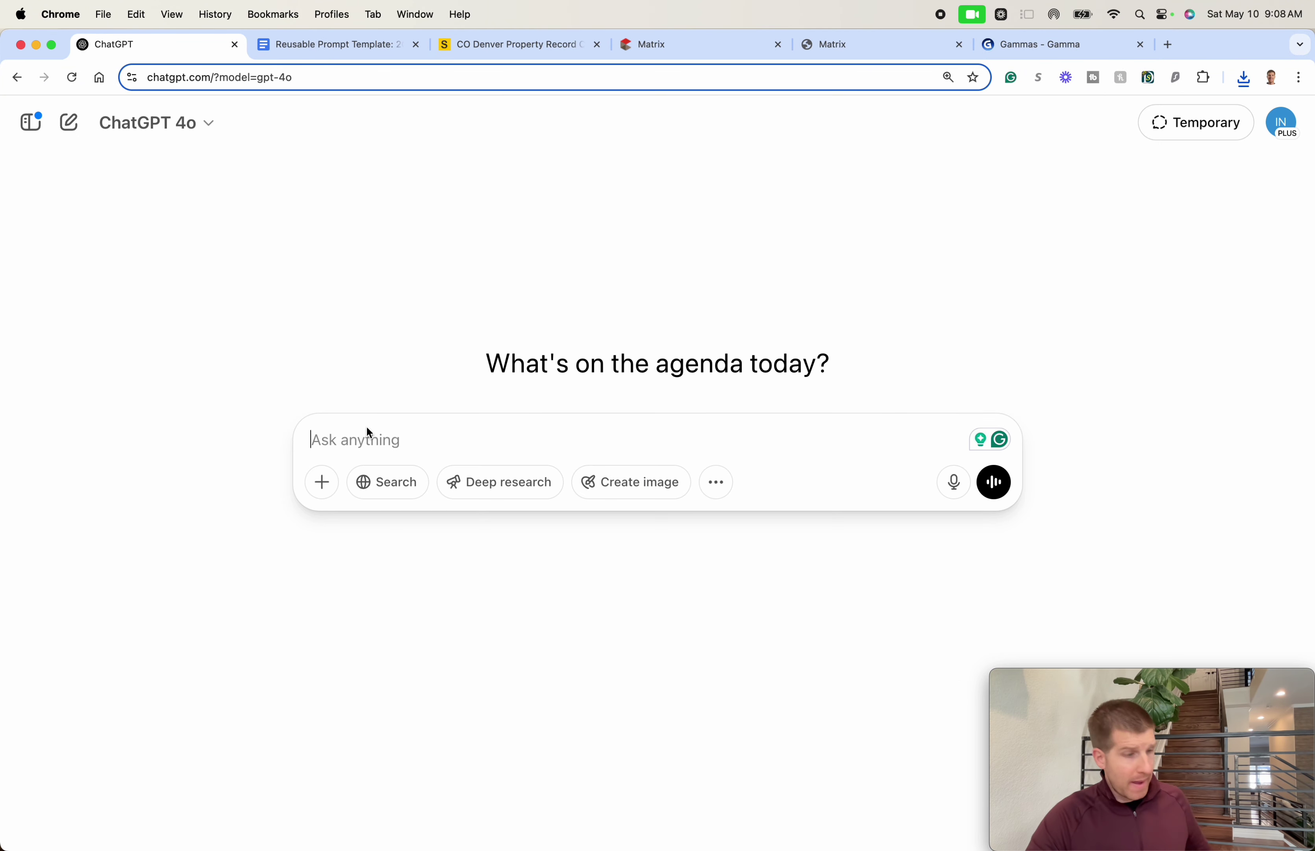
- Paste the copied valuation prompt template into ChatGPT's message box
click(361, 435)
key(super+v)
scroll(472, 470, up, 15)
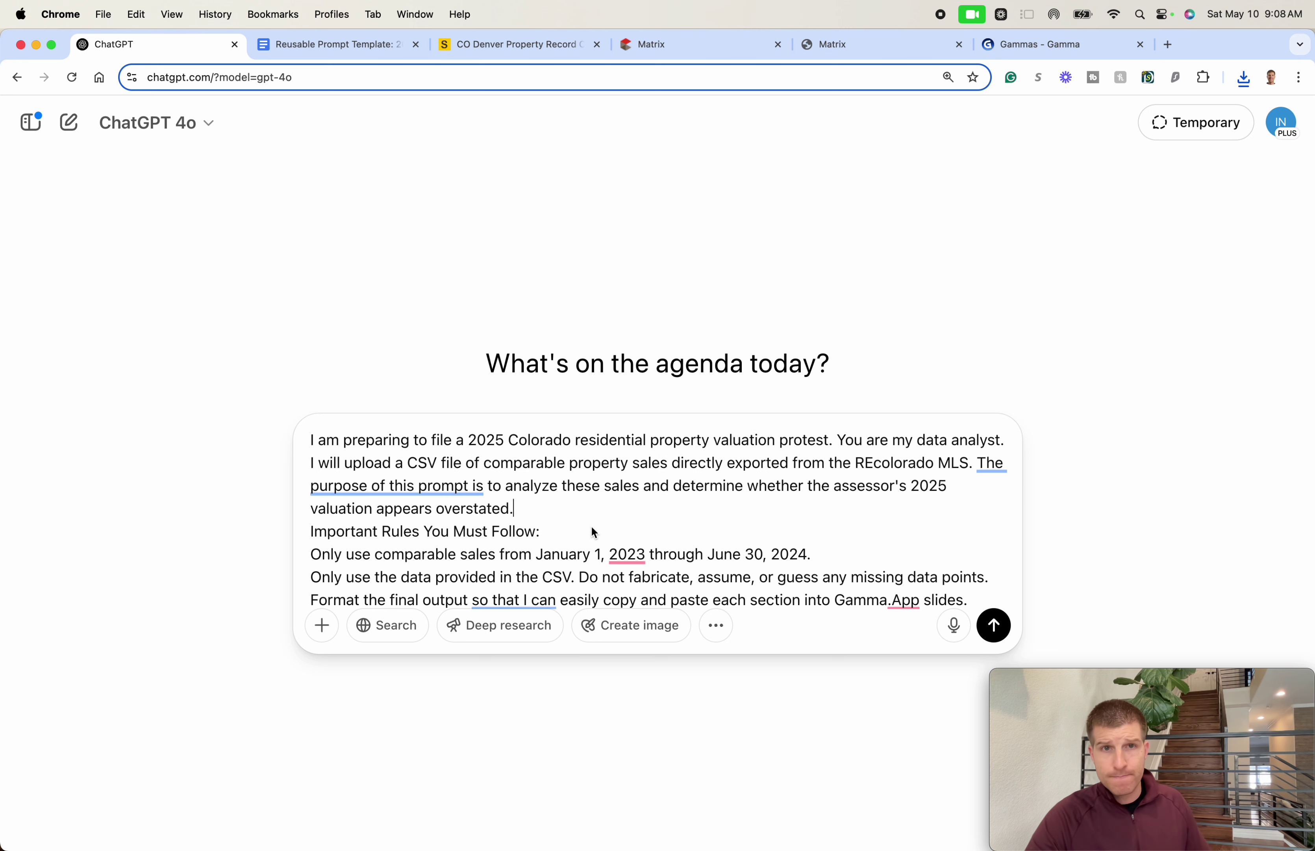
scroll(591, 530, down, 15)
scroll(575, 528, up, 3)
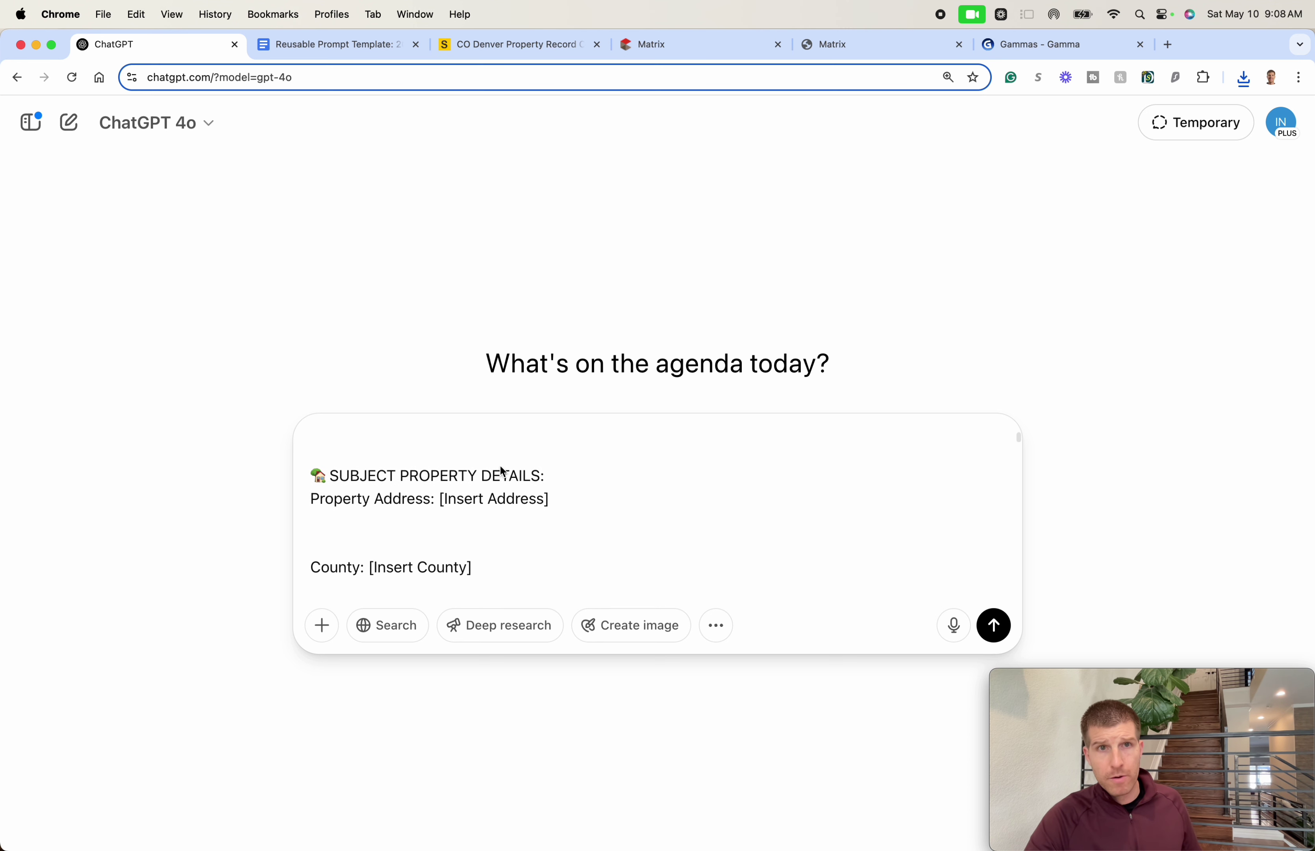
- Under SUBJECT PROPERTY DETAILS, add a line asking ChatGPT to read the attached images and fill in every detail
click(541, 476)
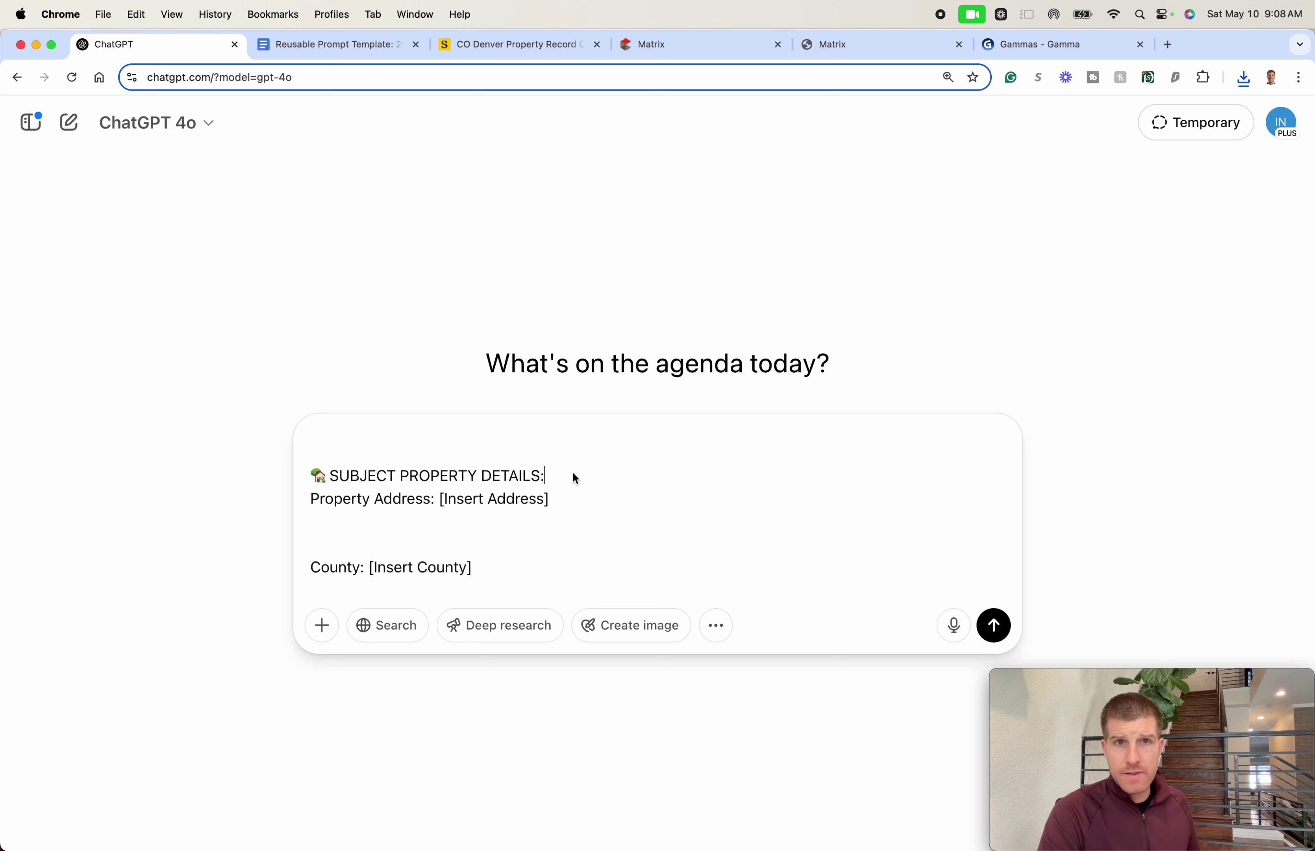
text(I have attached some screen shots of the subject property)
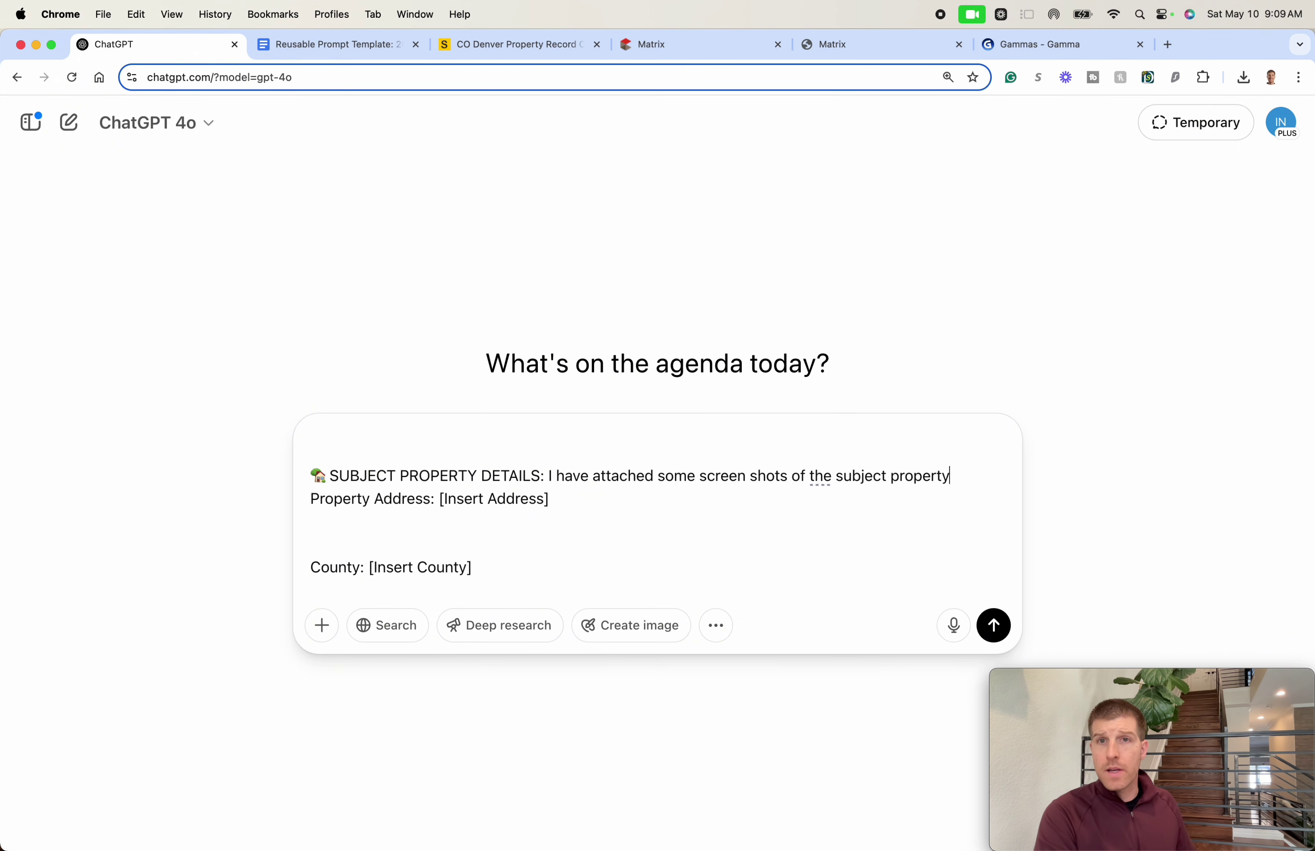
text( , co ahead and )
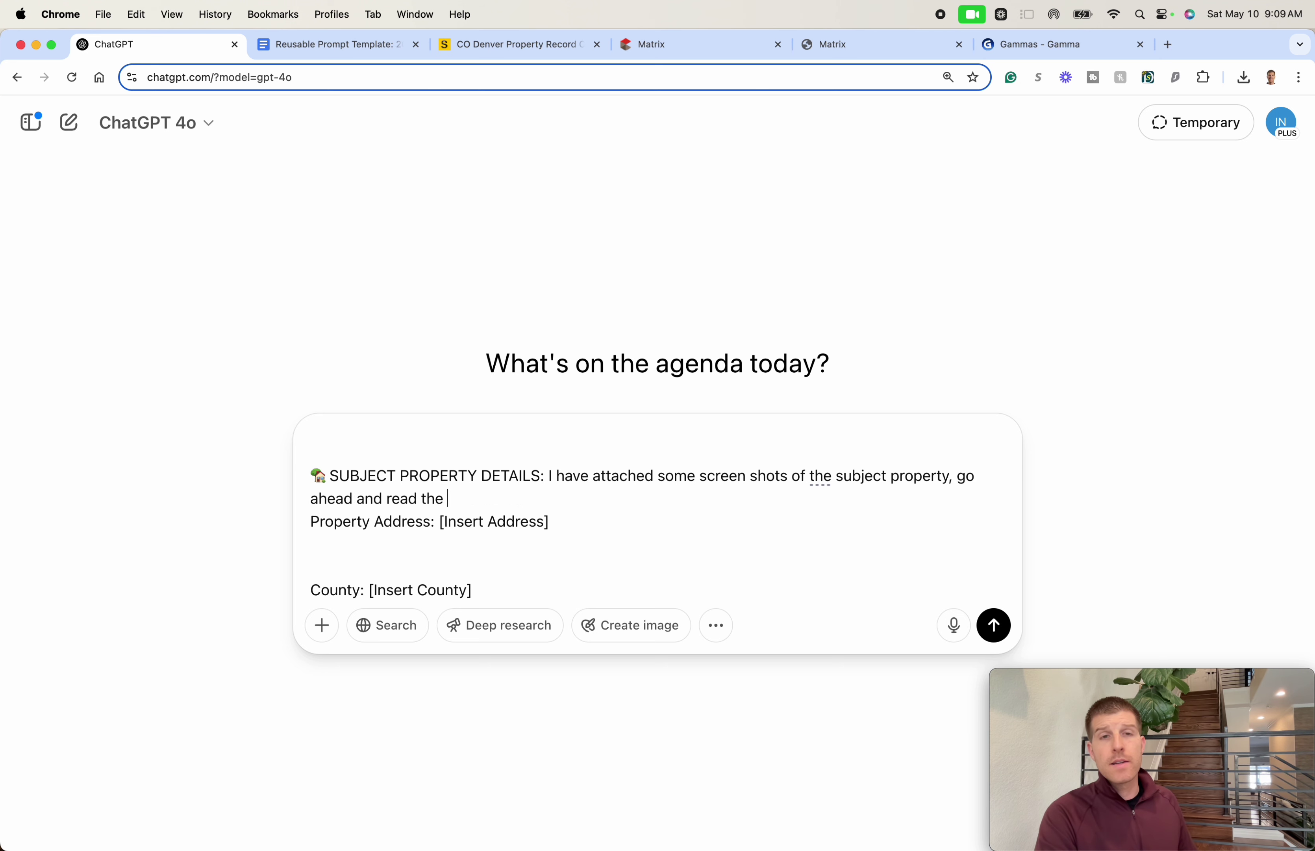
text(read the details on the atta)
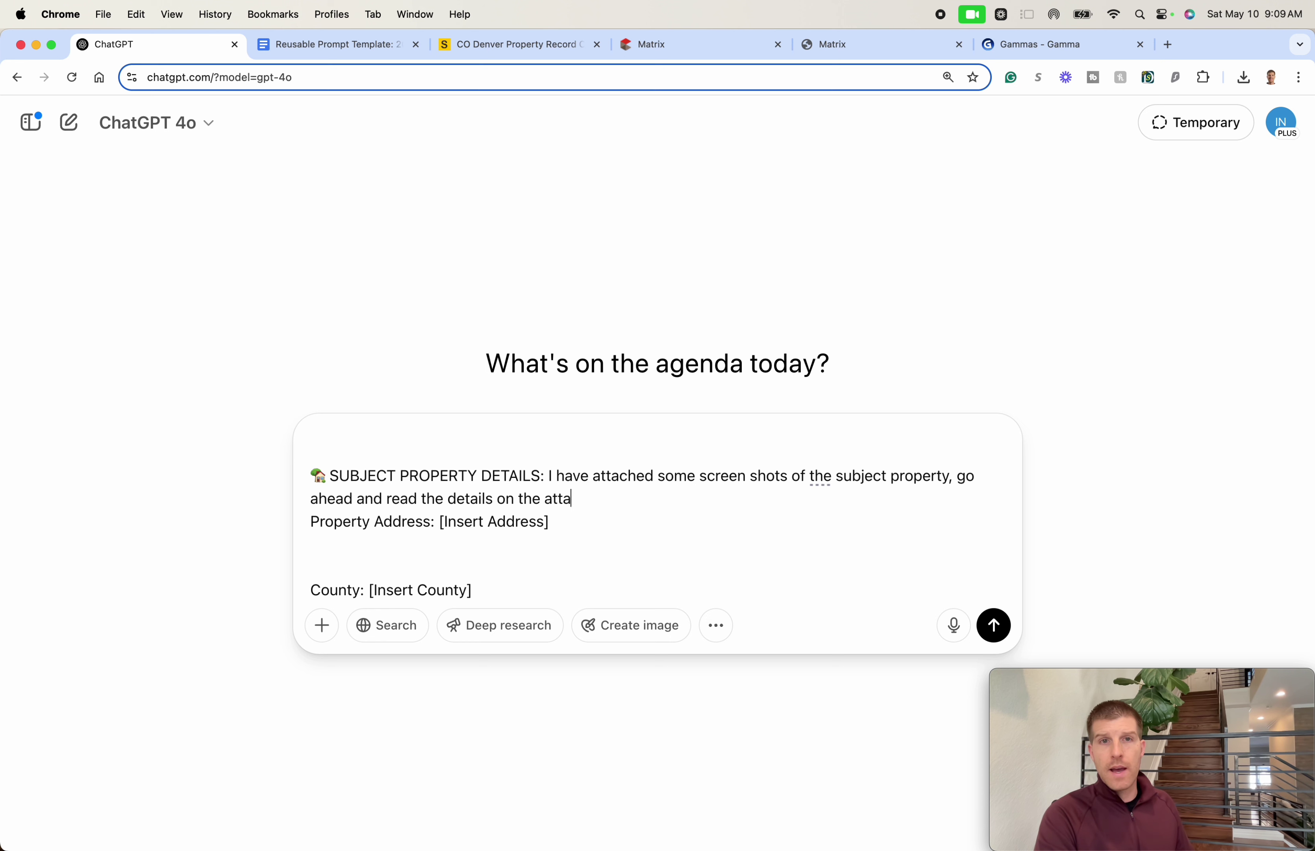
text(ched images and fill in all of the p)
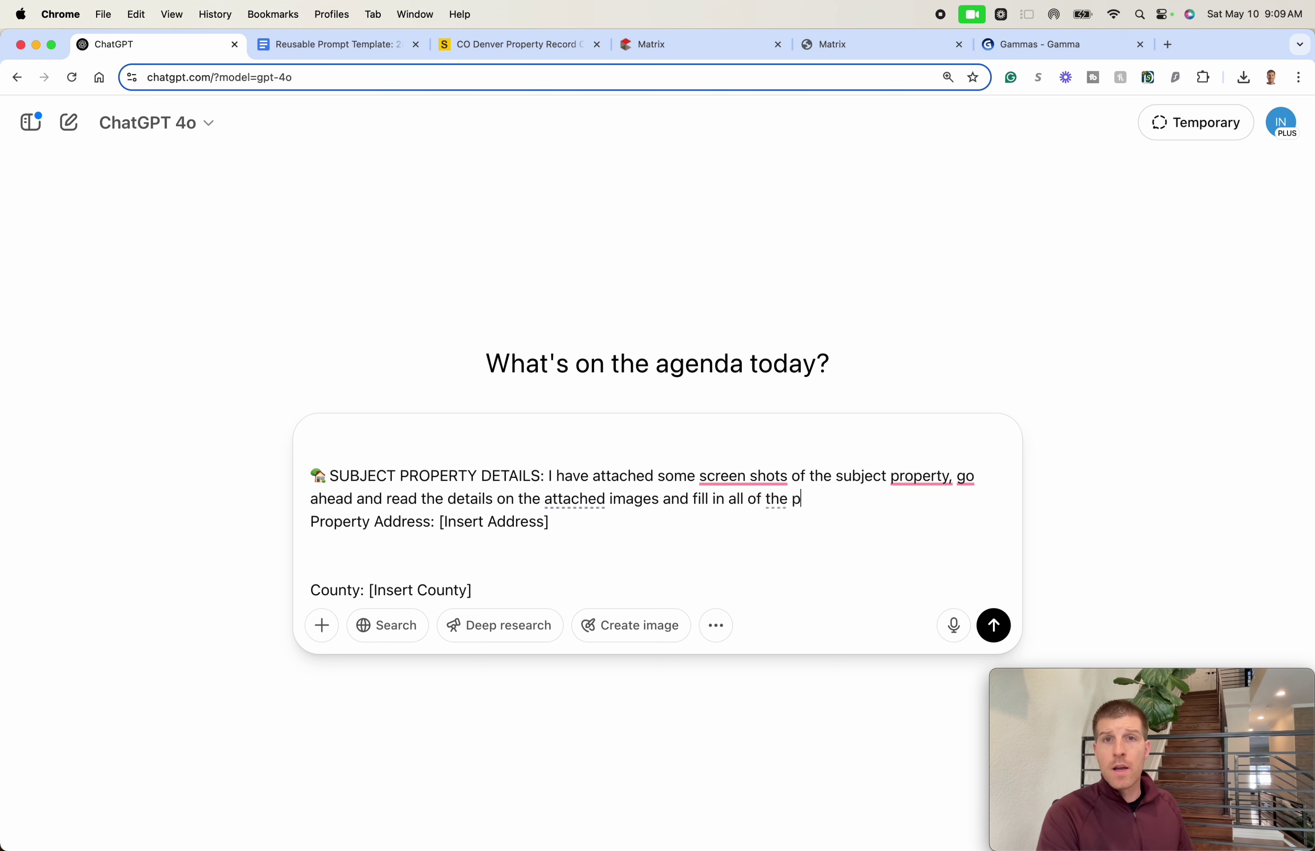
text(ertinent informa)
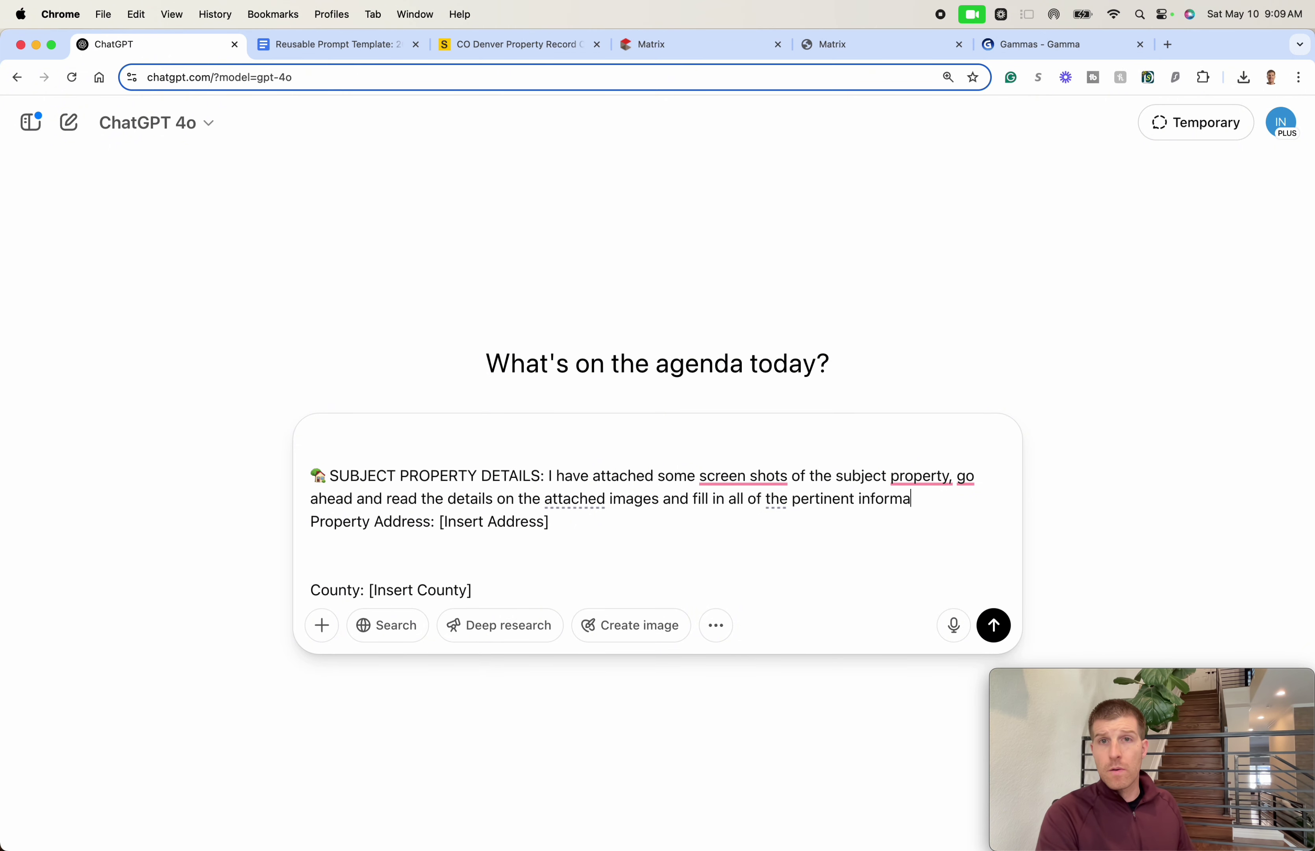
text(tion for the su)
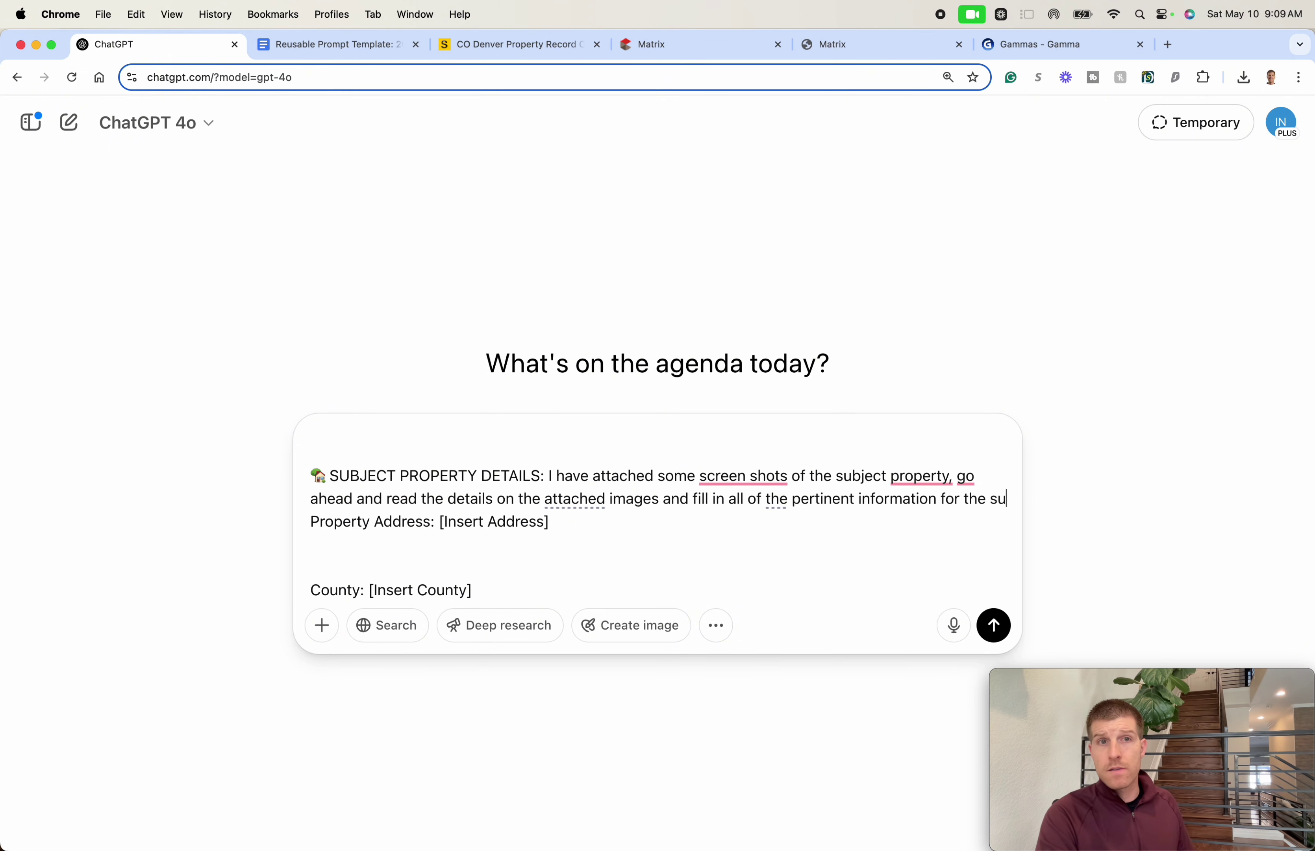
text(bjec)
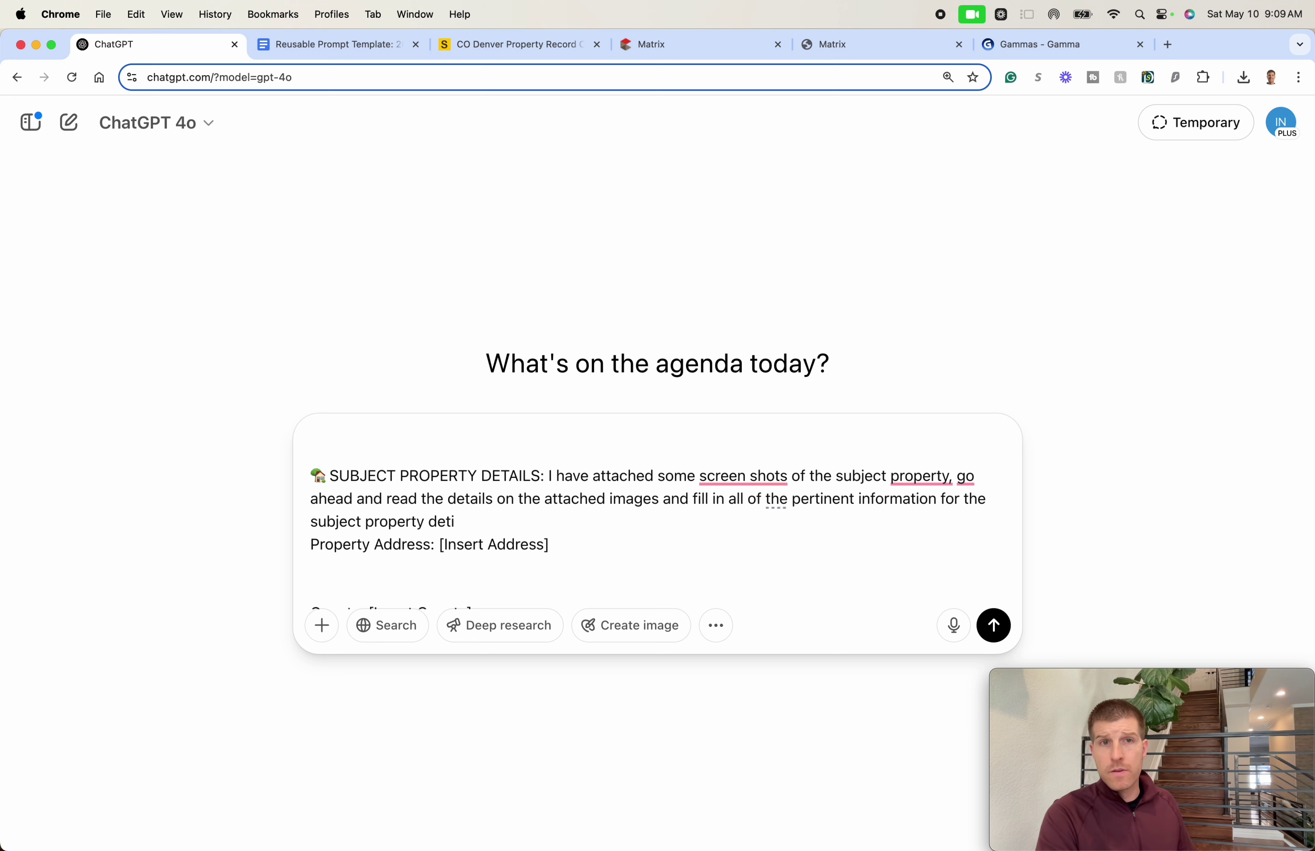
text(t property details.)
key(shift+Return)
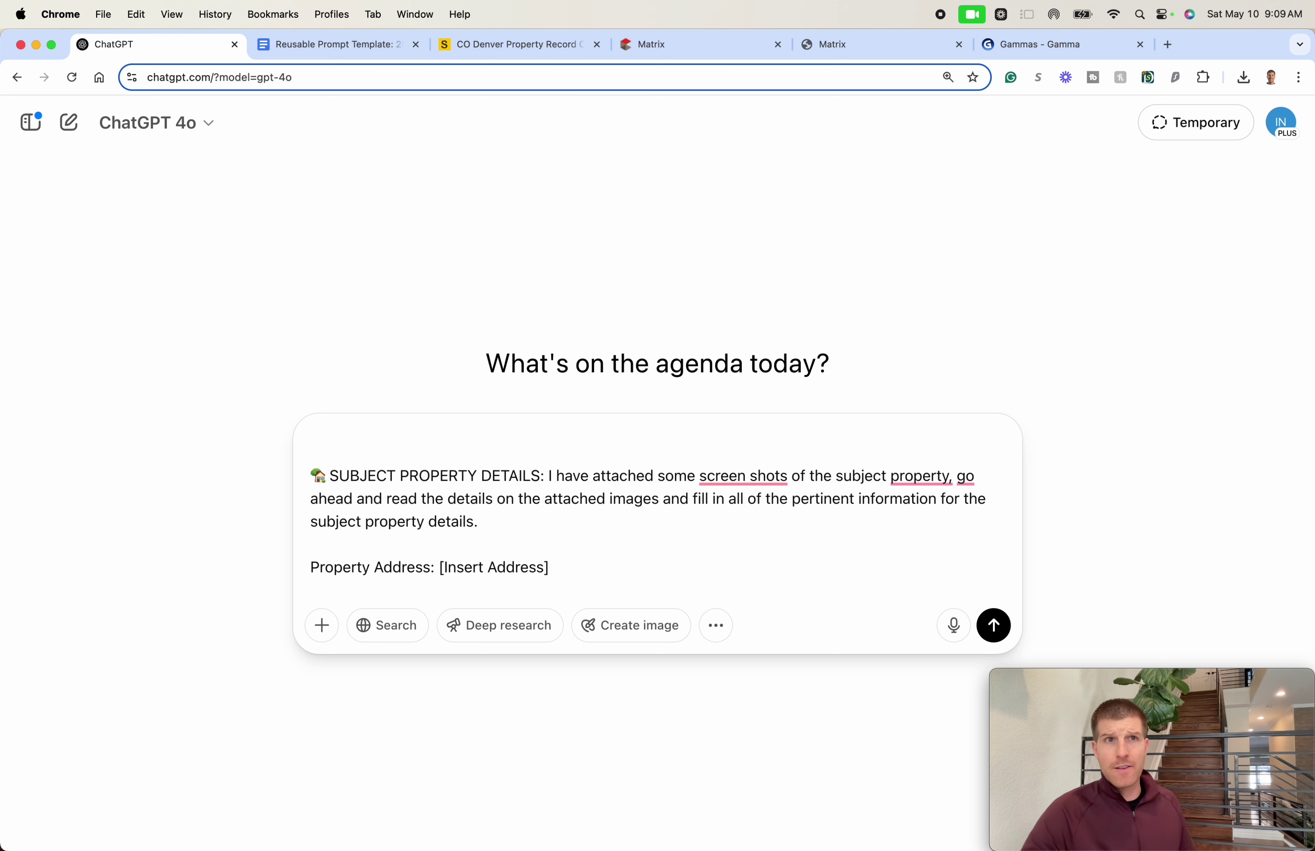
- Screenshot the Key Information and Assessment Details tables and attach the image to the ChatGPT prompt
click(479, 46)
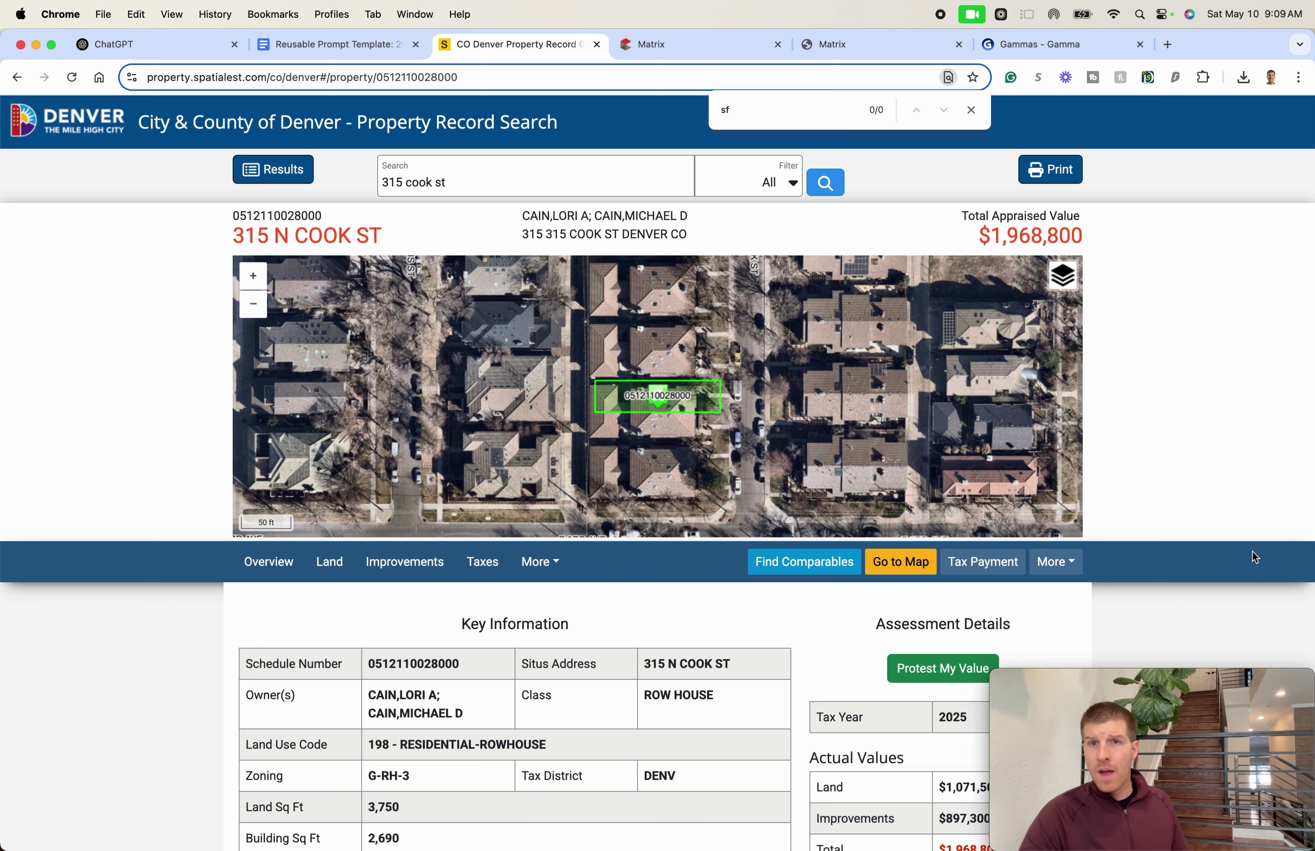
scroll(1176, 498, down, 1)
mouse_move(998, 680)
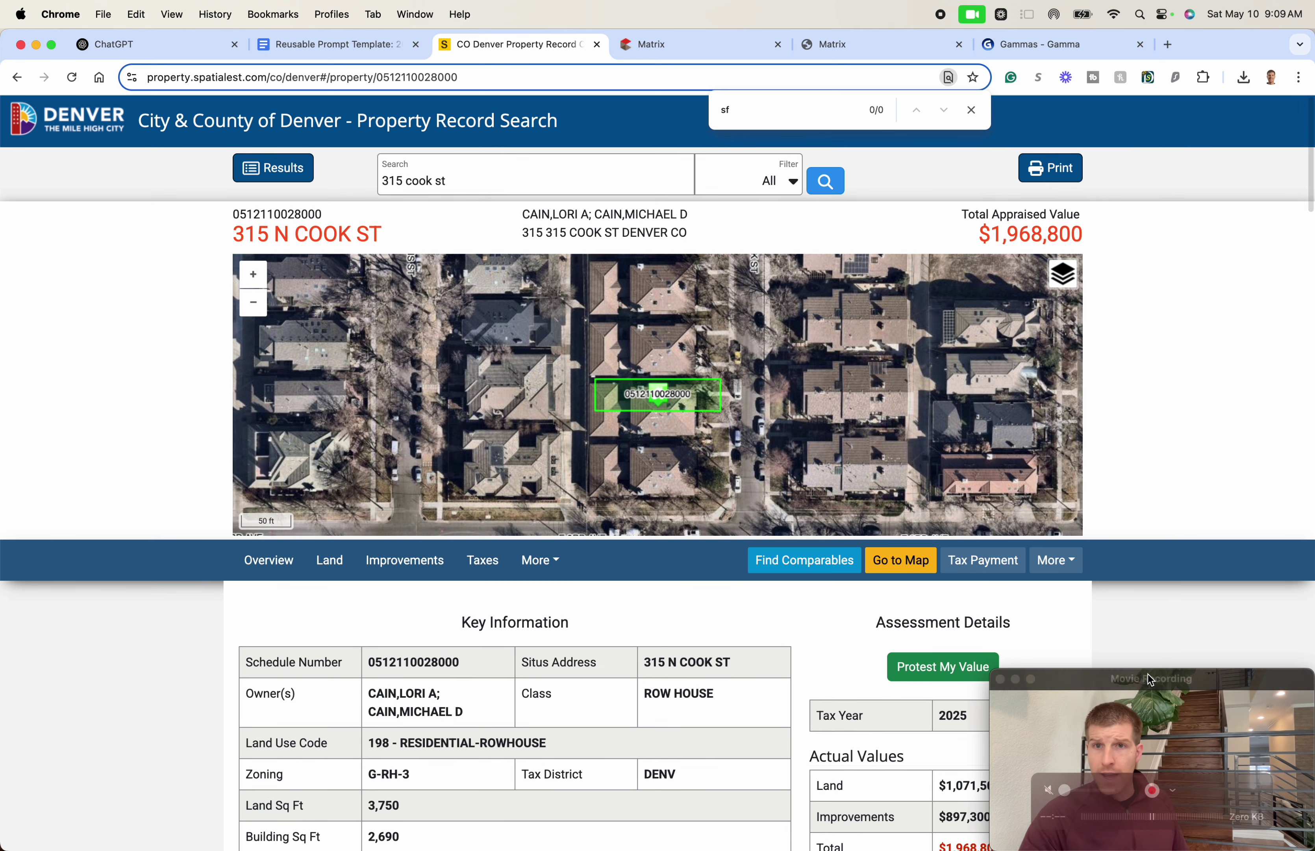
drag(1089, 680, 1168, 640)
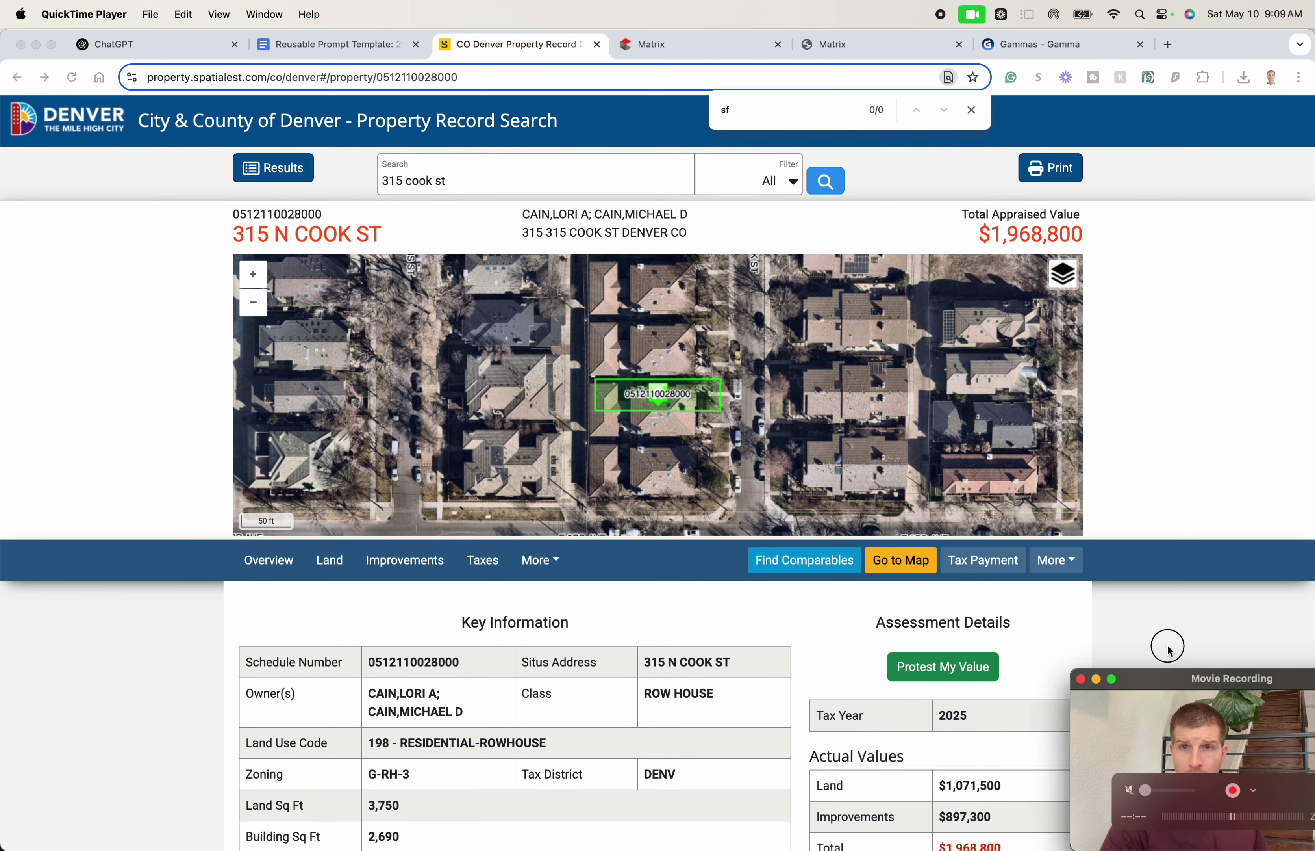
click(1192, 419)
scroll(1126, 420, down, 1)
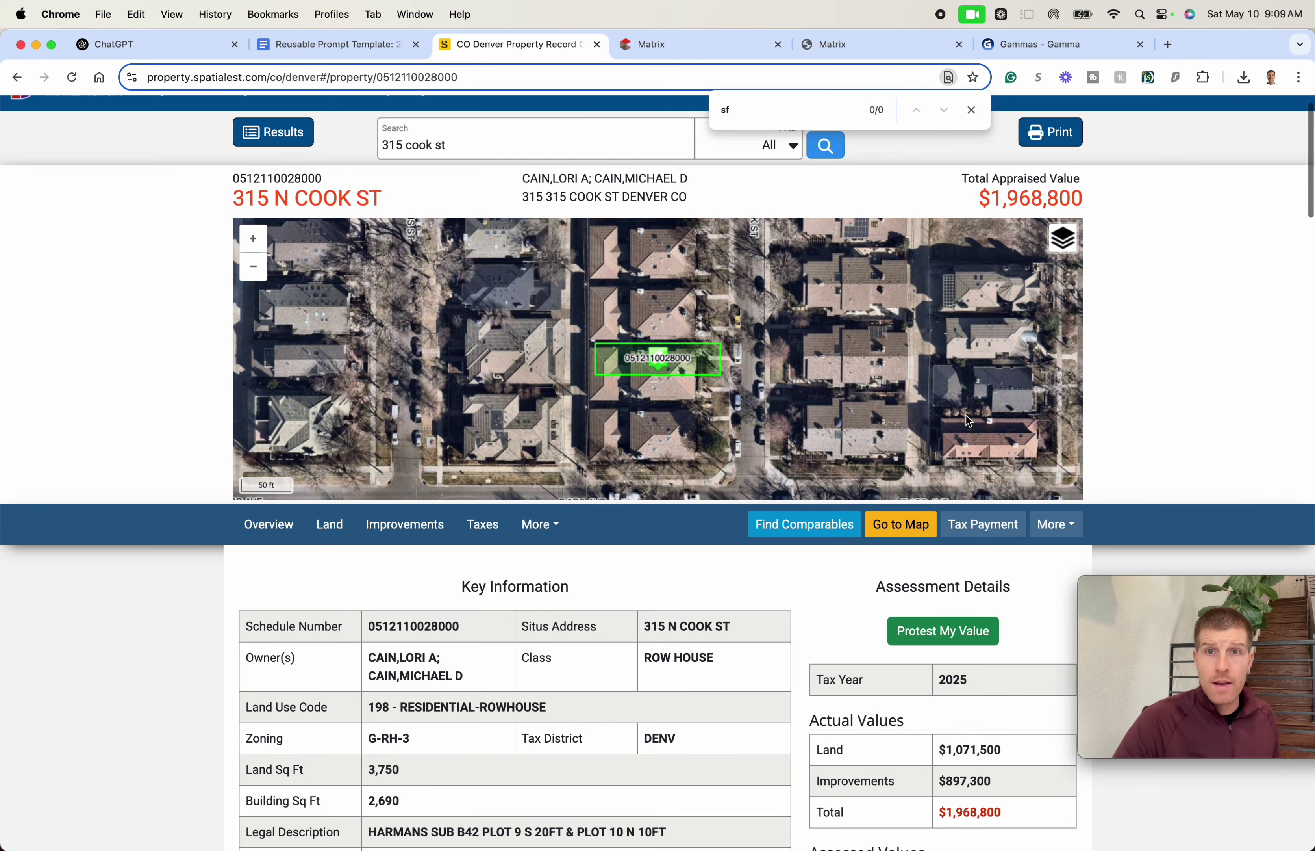
drag(1188, 663, 1219, 656)
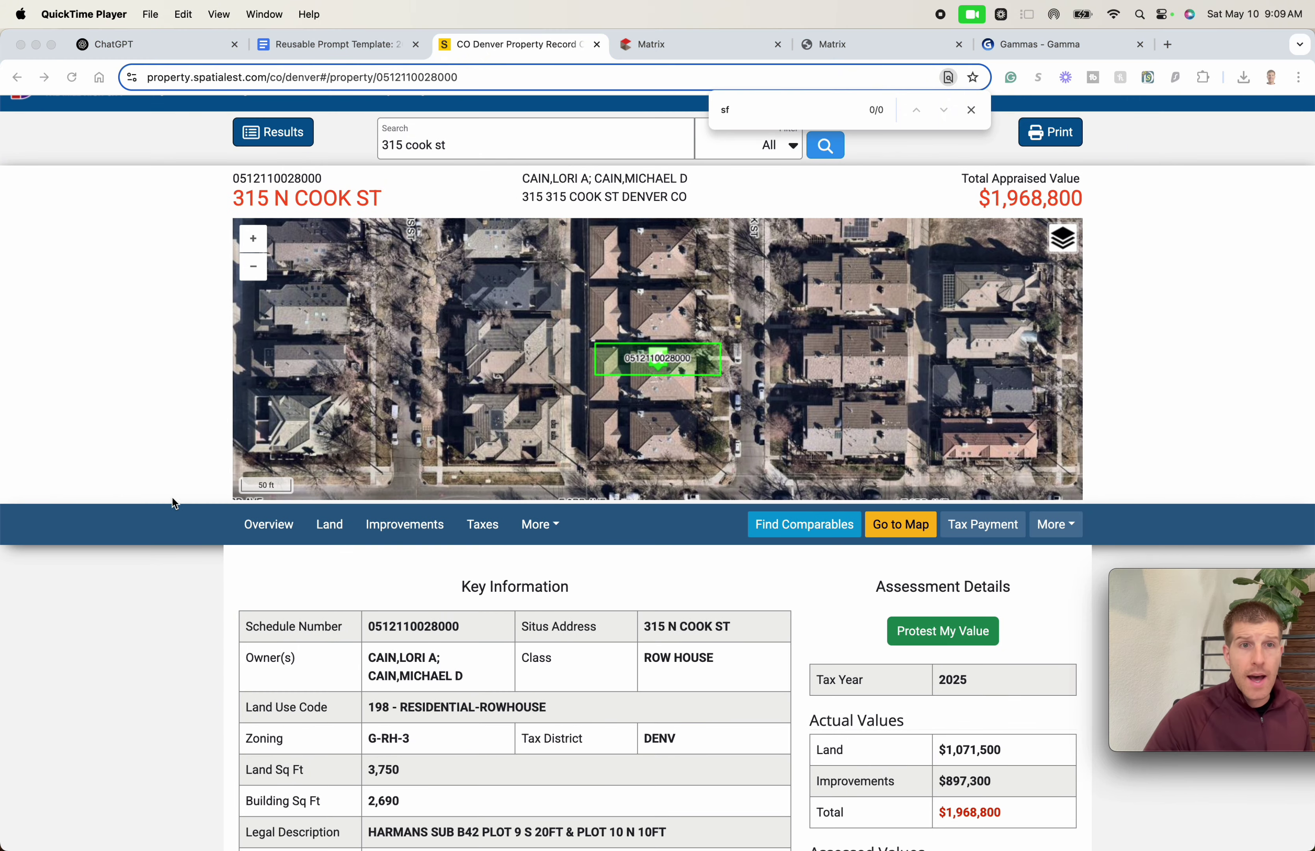
scroll(165, 309, down, 6)
key(super+shift+4)
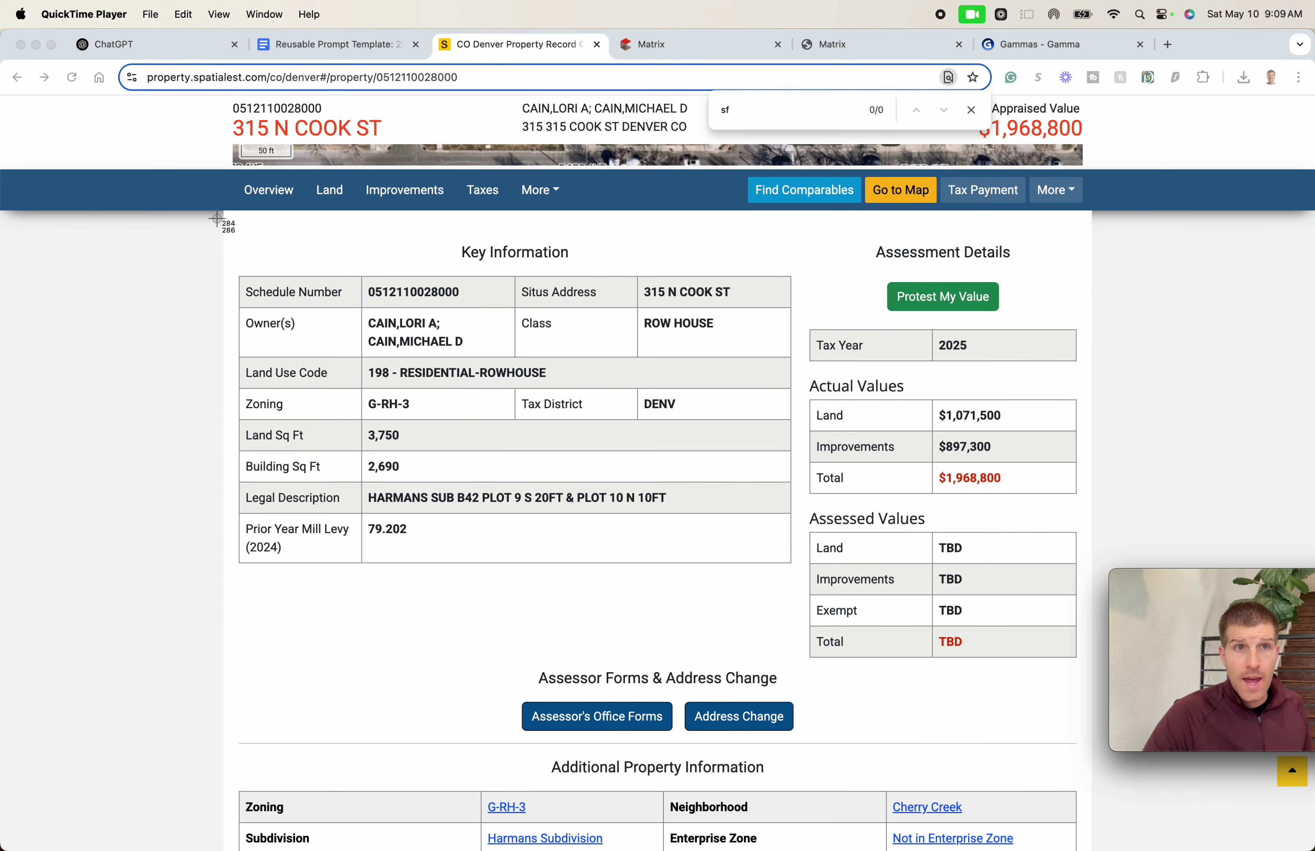
drag(222, 211, 1084, 697)
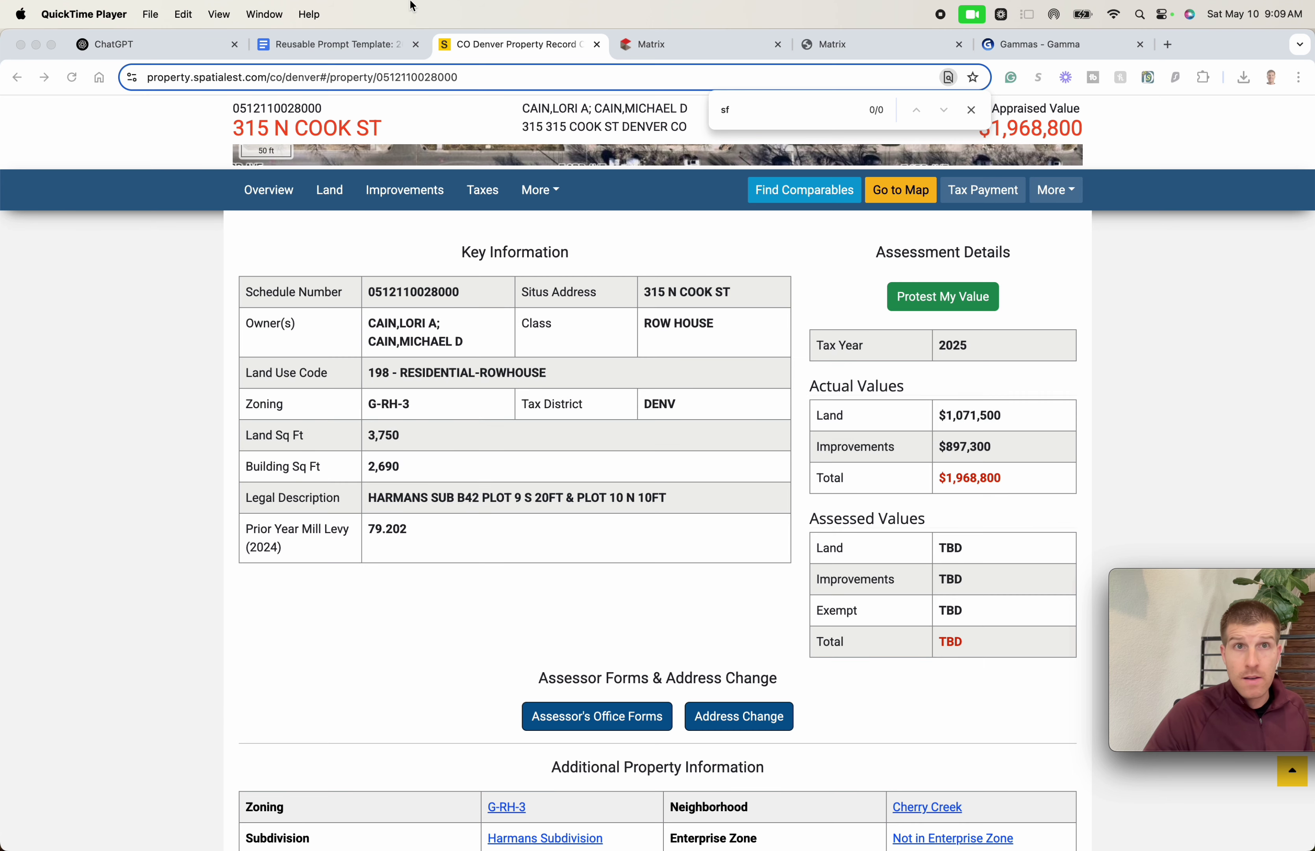
click(147, 46)
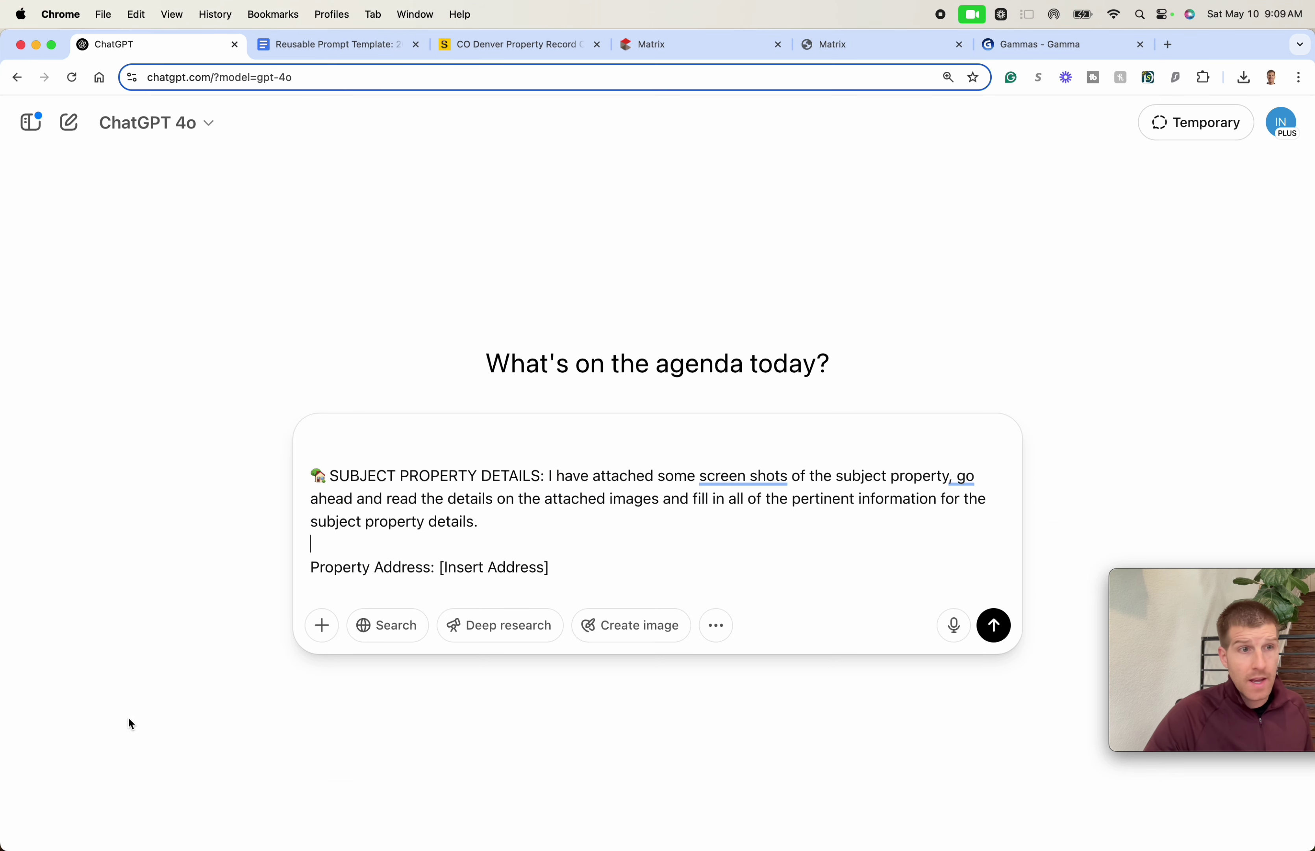
drag(1210, 690, 459, 382)
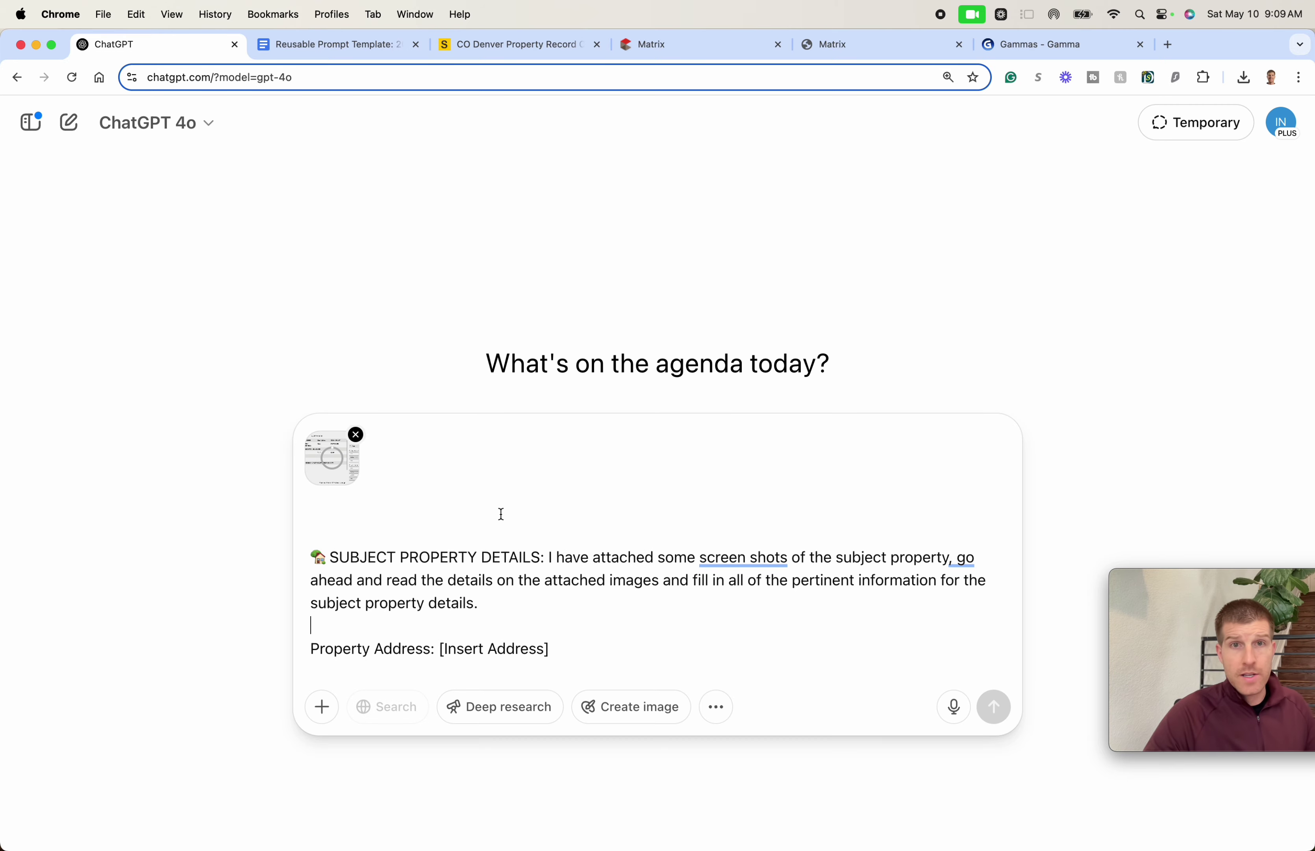
- Screenshot the Additional Property Information and Land Details and attach it to the prompt
click(512, 45)
drag(512, 45, 332, 45)
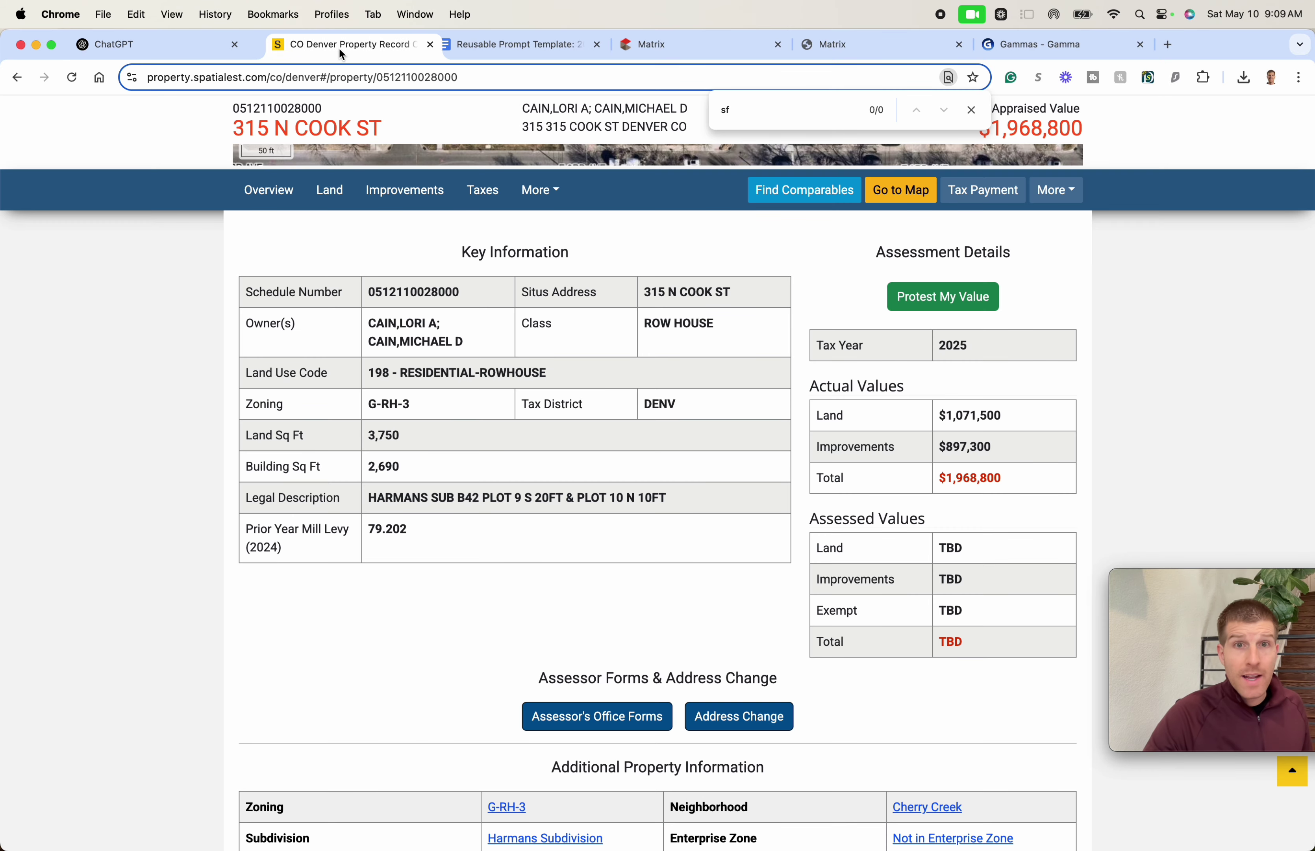
scroll(549, 504, down, 10)
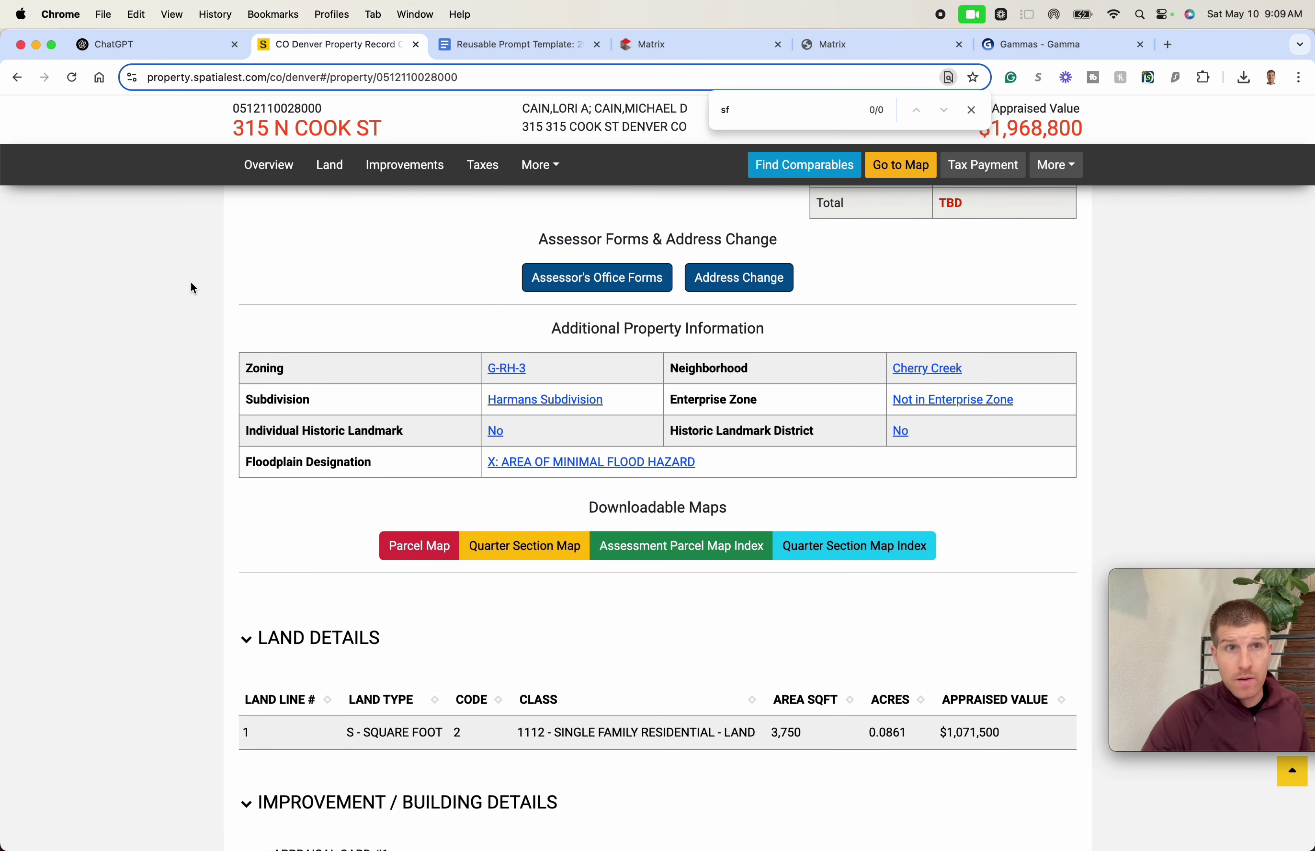
key(super+shift+4)
drag(234, 220, 1171, 564)
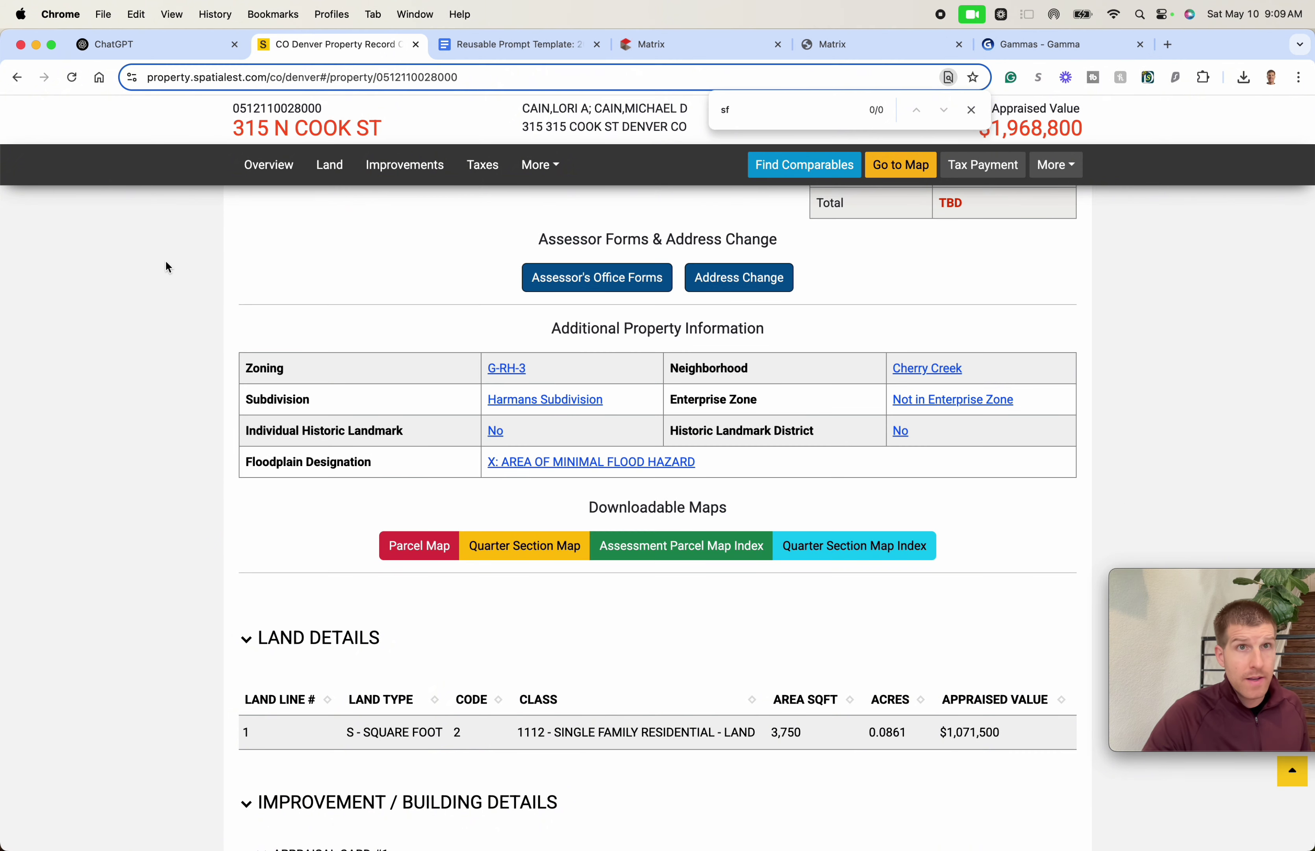
click(141, 52)
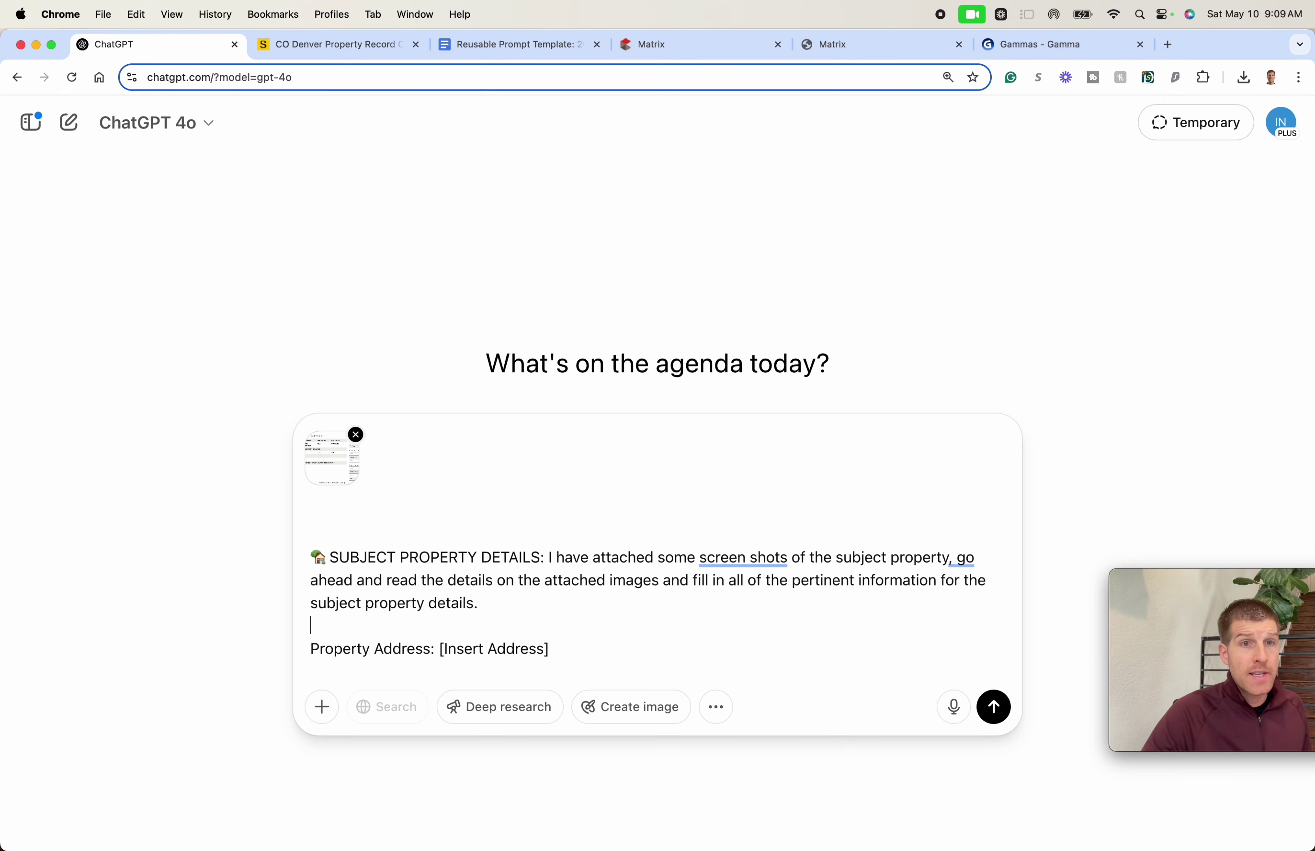
drag(1205, 768, 443, 337)
- Screenshot the building details and Sub-Areas tables and attach them to the prompt
click(332, 44)
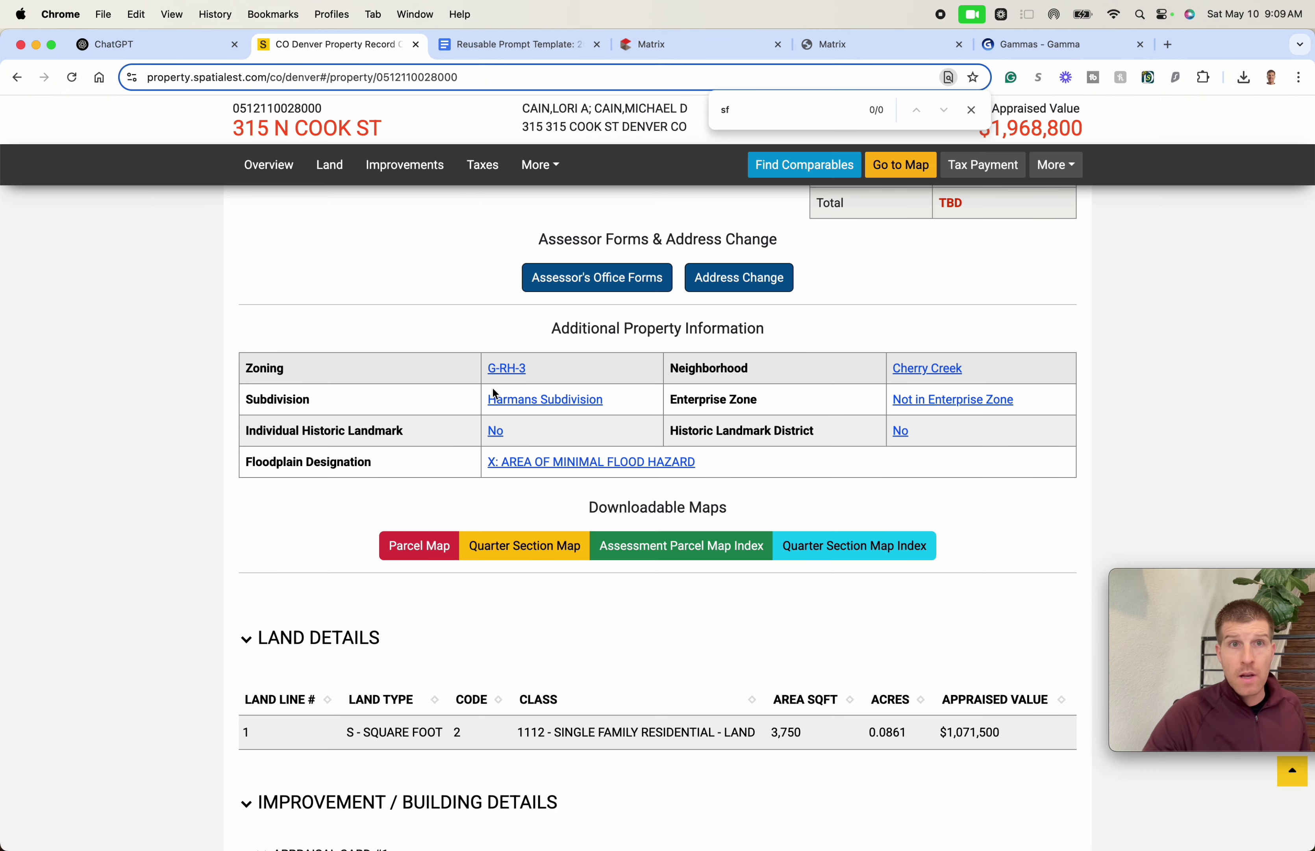
scroll(495, 394, down, 10)
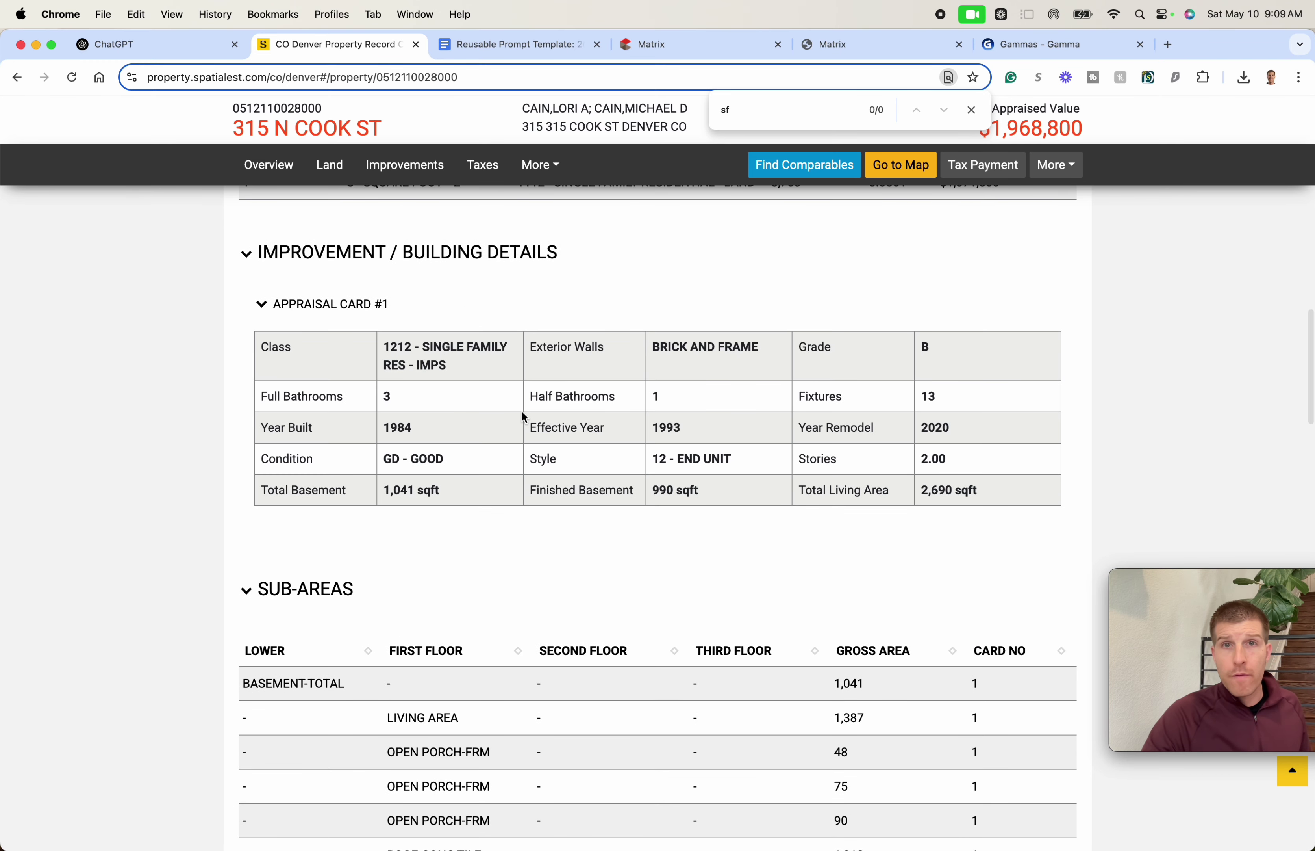
key(super+shift+4)
drag(222, 206, 1204, 620)
click(149, 51)
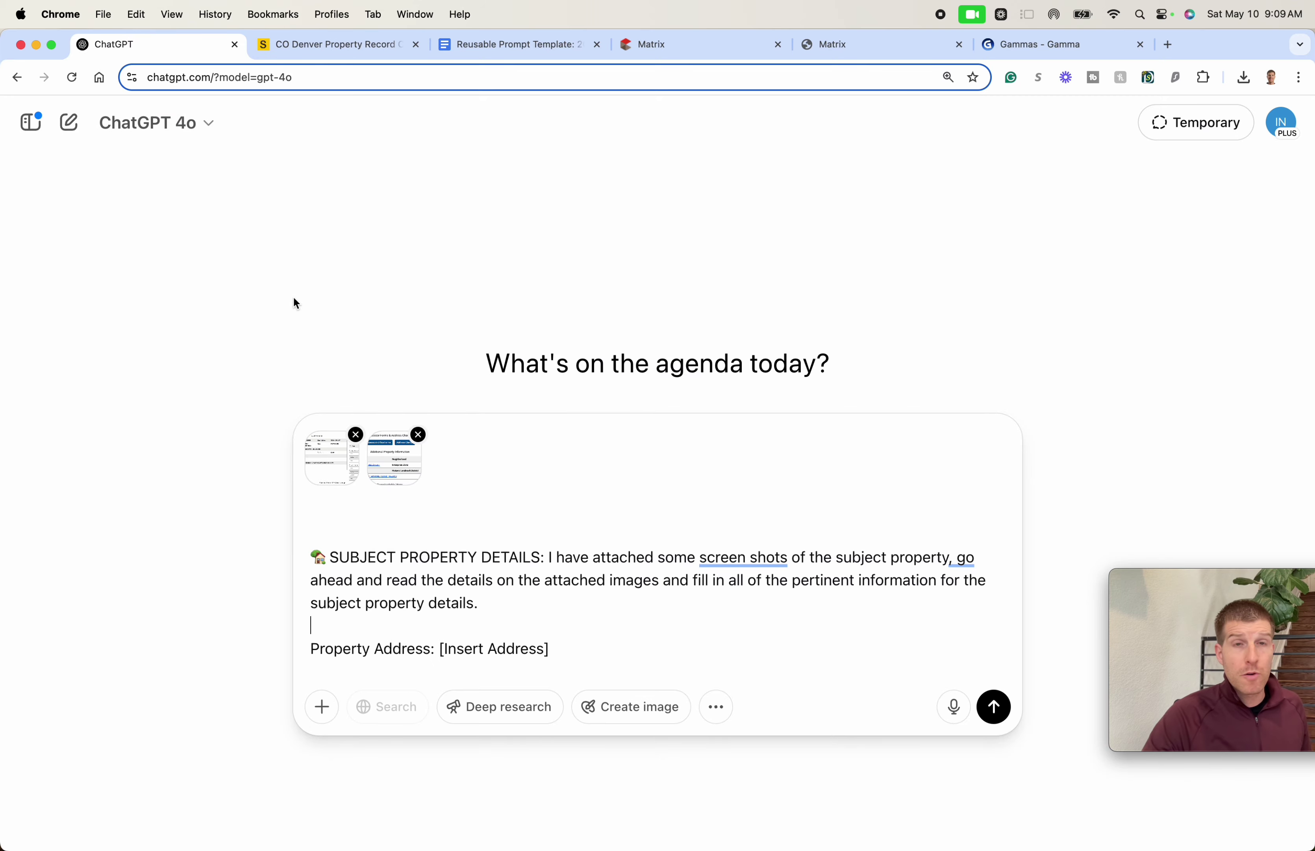
drag(1244, 790, 428, 420)
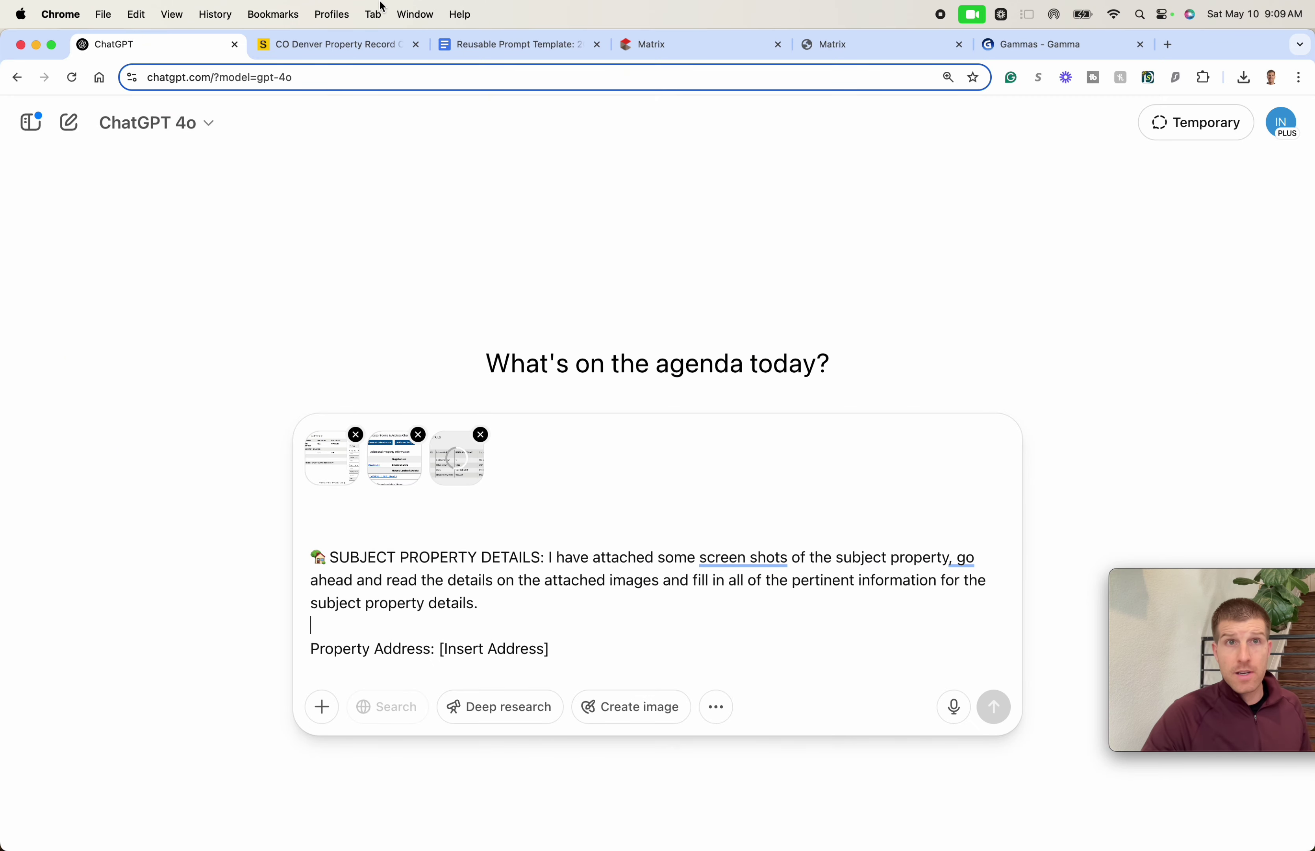
- Capture the Sale Details table and add it to the prompt
click(364, 47)
scroll(559, 486, down, 15)
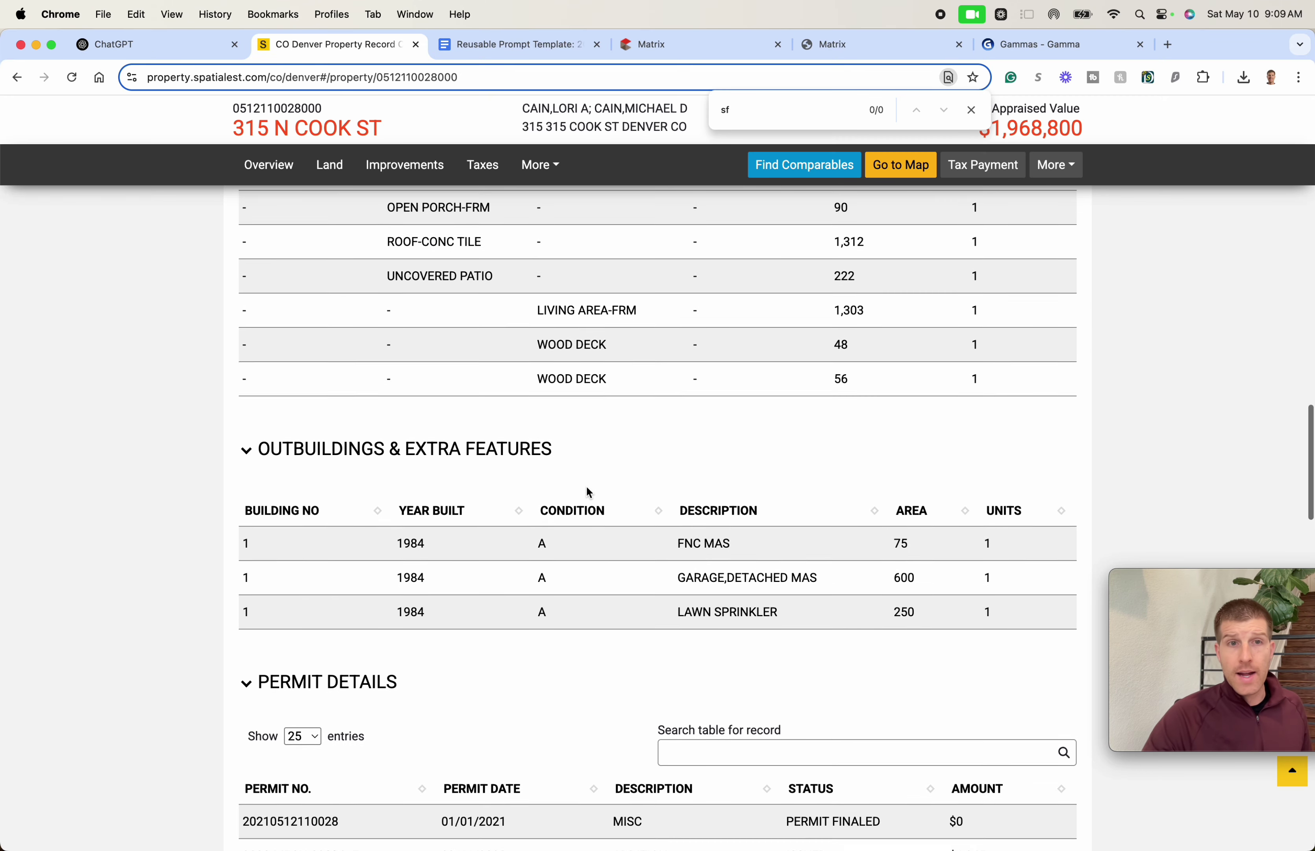
scroll(587, 494, up, 1)
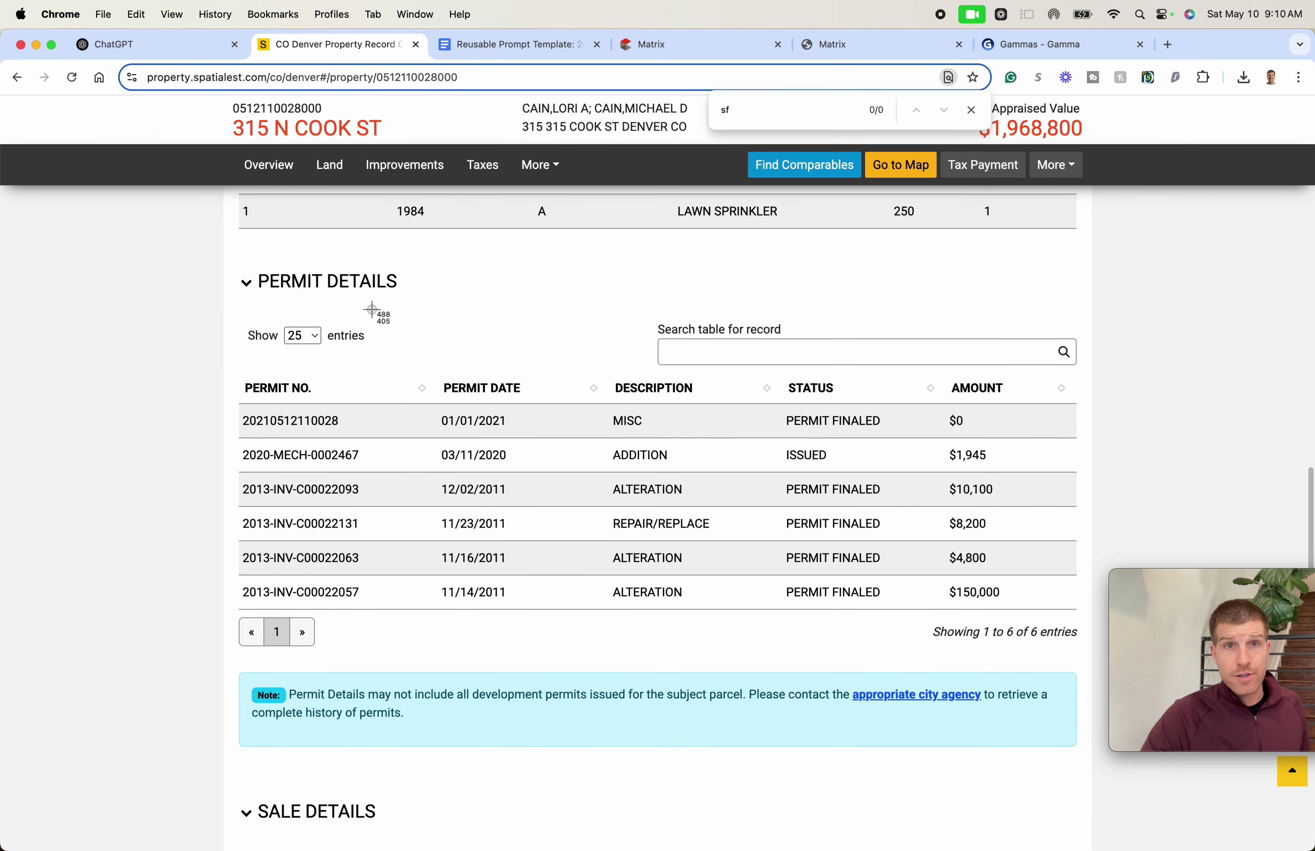
scroll(408, 354, down, 10)
scroll(379, 351, up, 1)
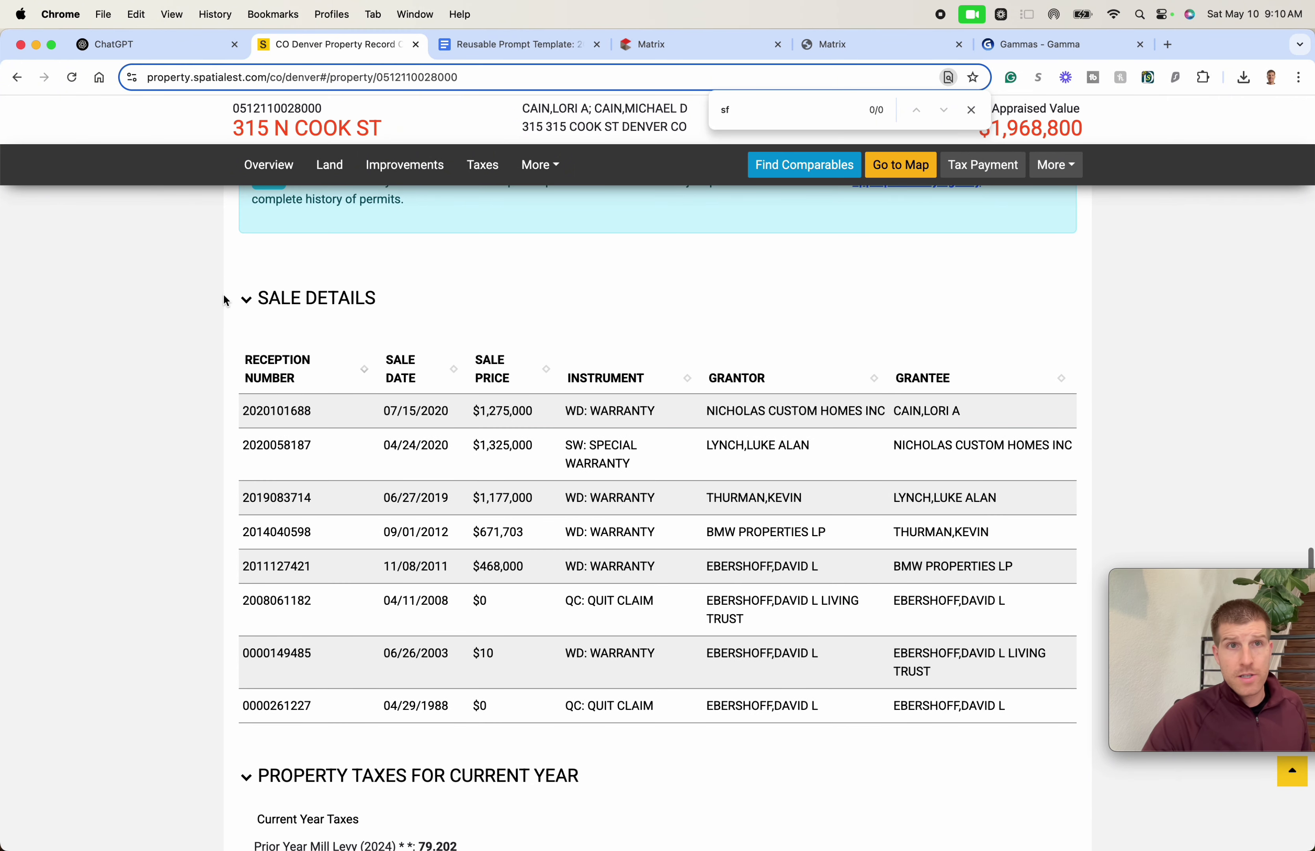
drag(221, 263, 1086, 778)
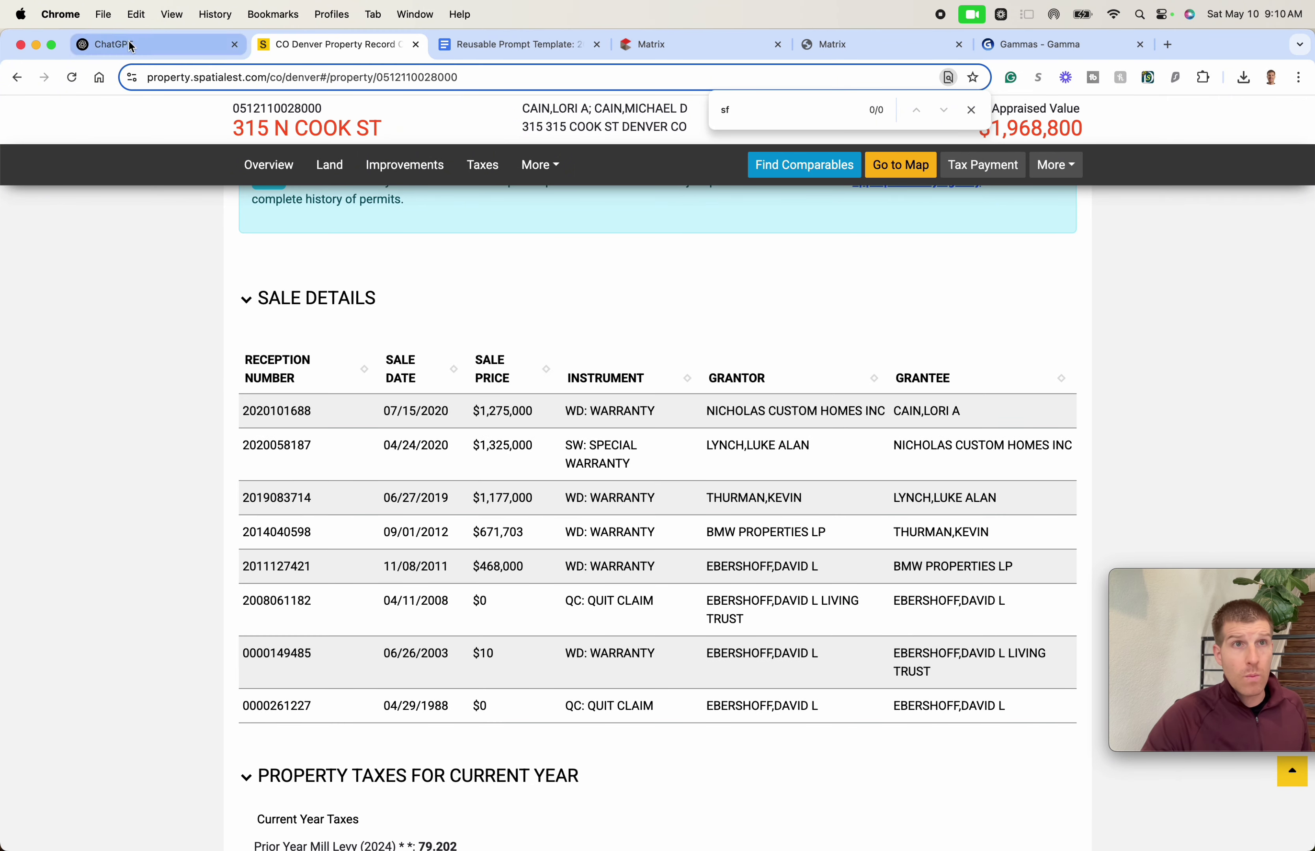
click(132, 47)
drag(1216, 773, 718, 459)
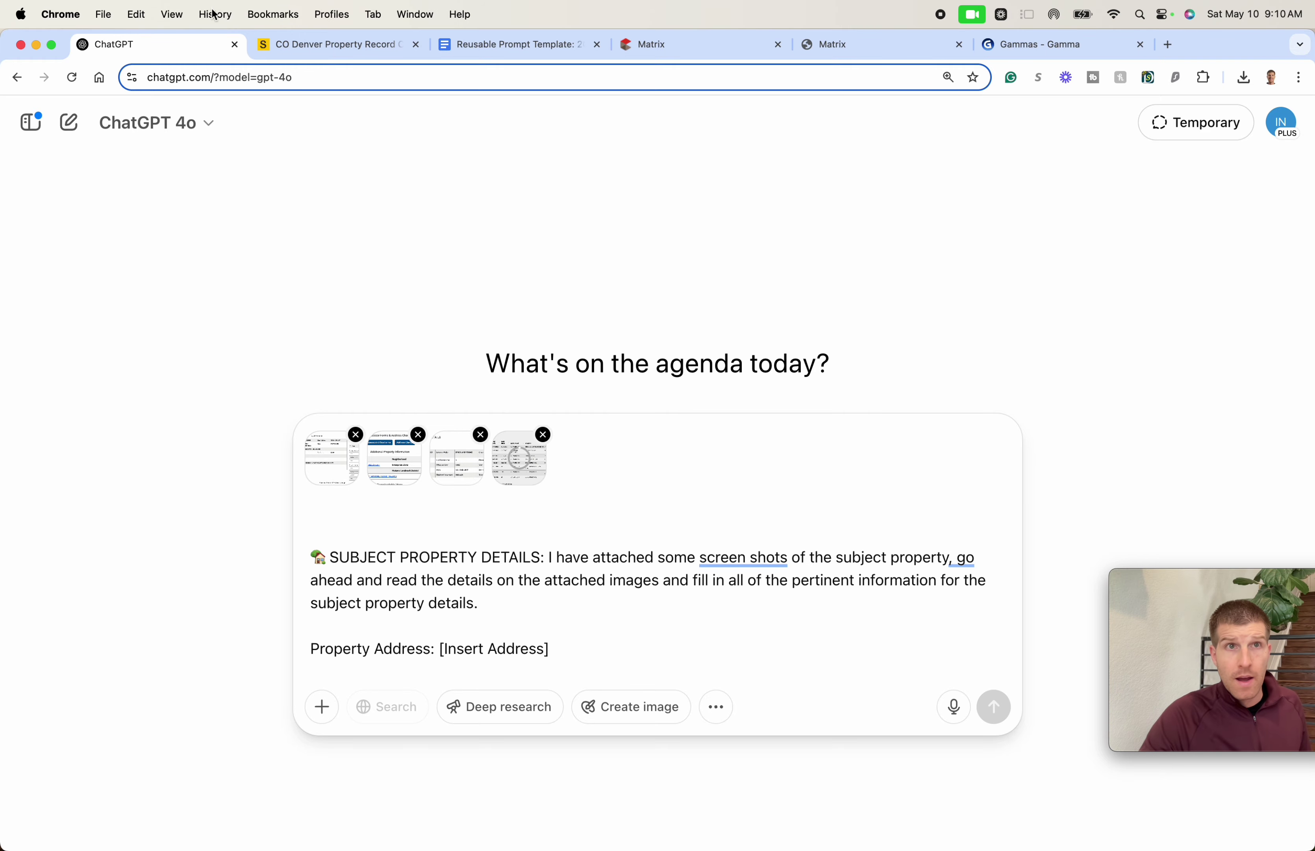
- Screenshot the current and prior year value tables and attach them to the prompt
key(ctrl+Tab)
scroll(606, 414, down, 4)
scroll(608, 416, down, 15)
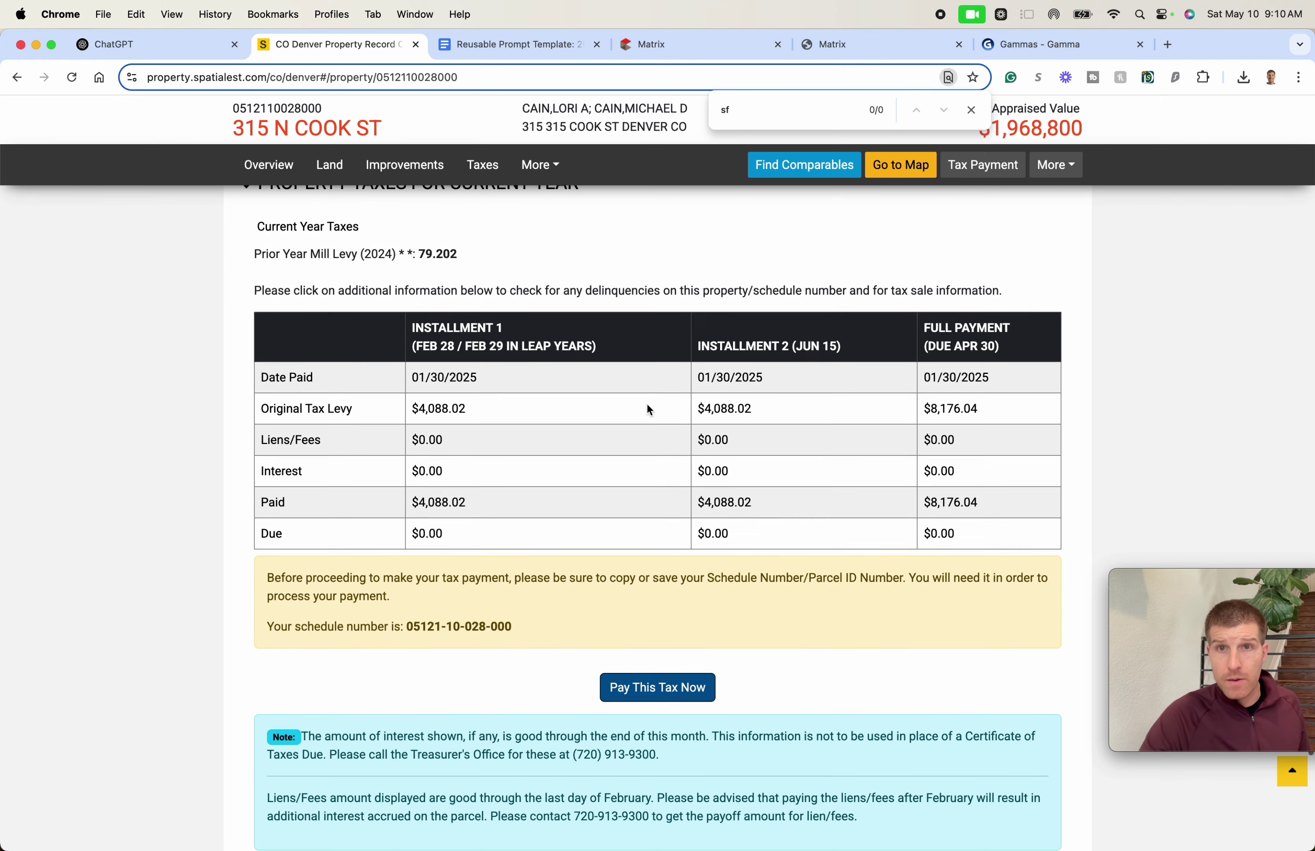
scroll(668, 436, down, 3)
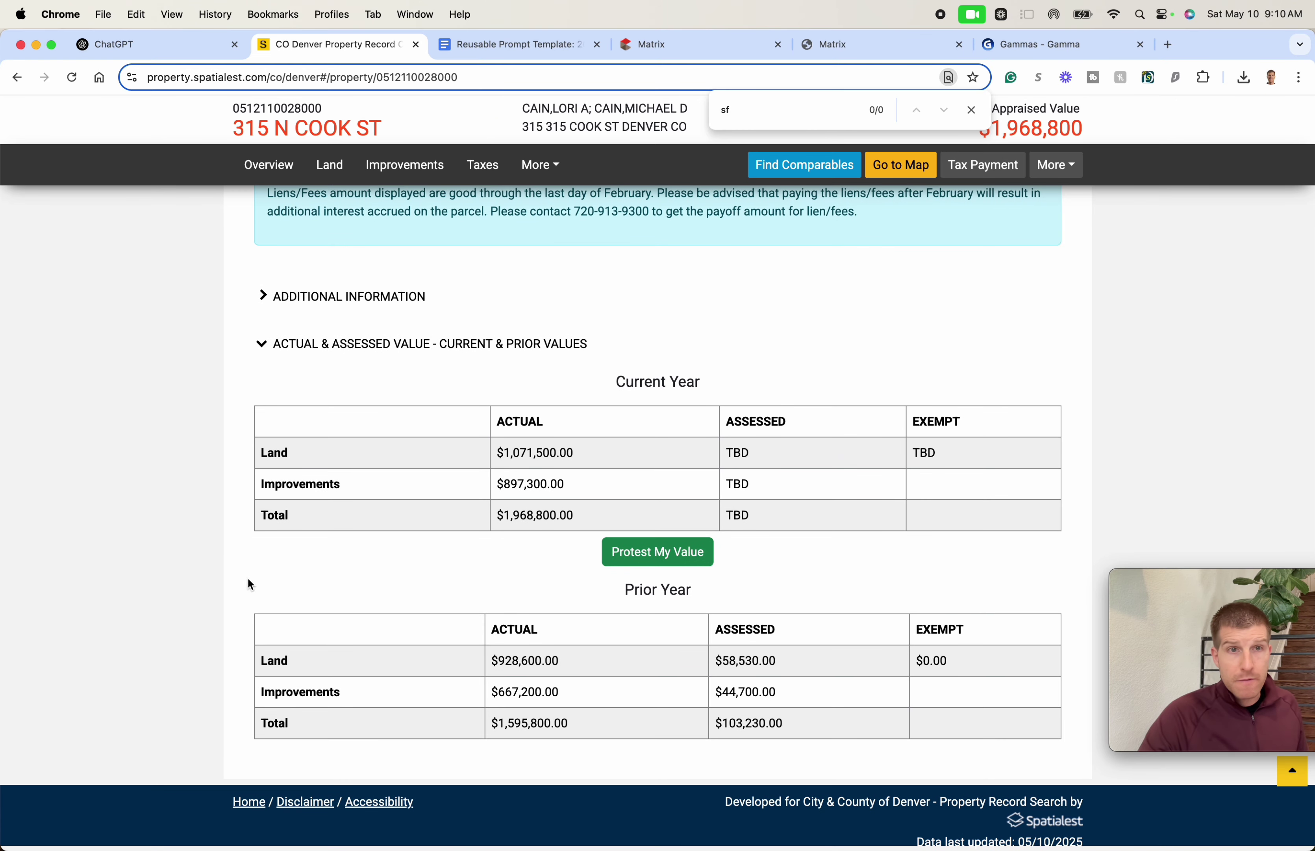
key(super+shift+4)
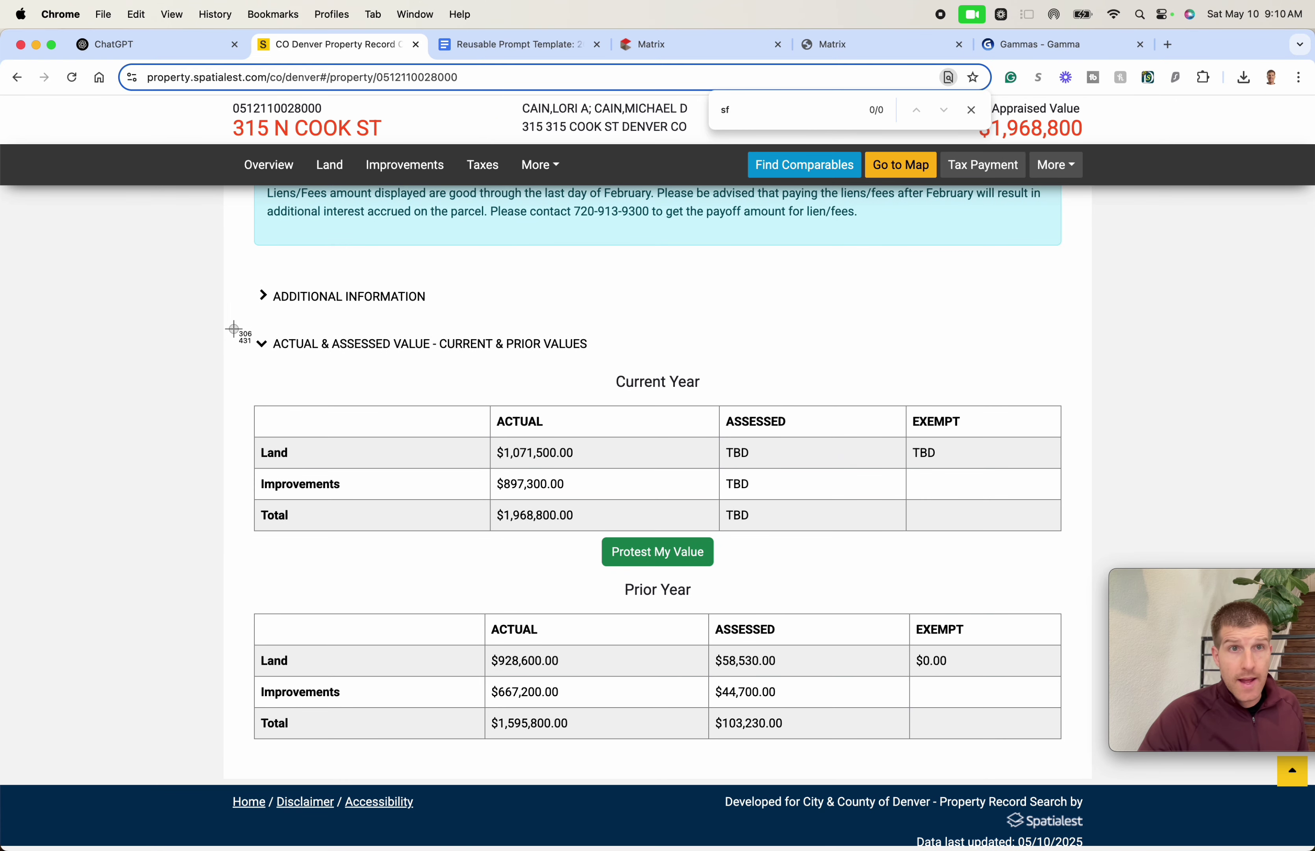
drag(233, 328, 1133, 801)
click(151, 52)
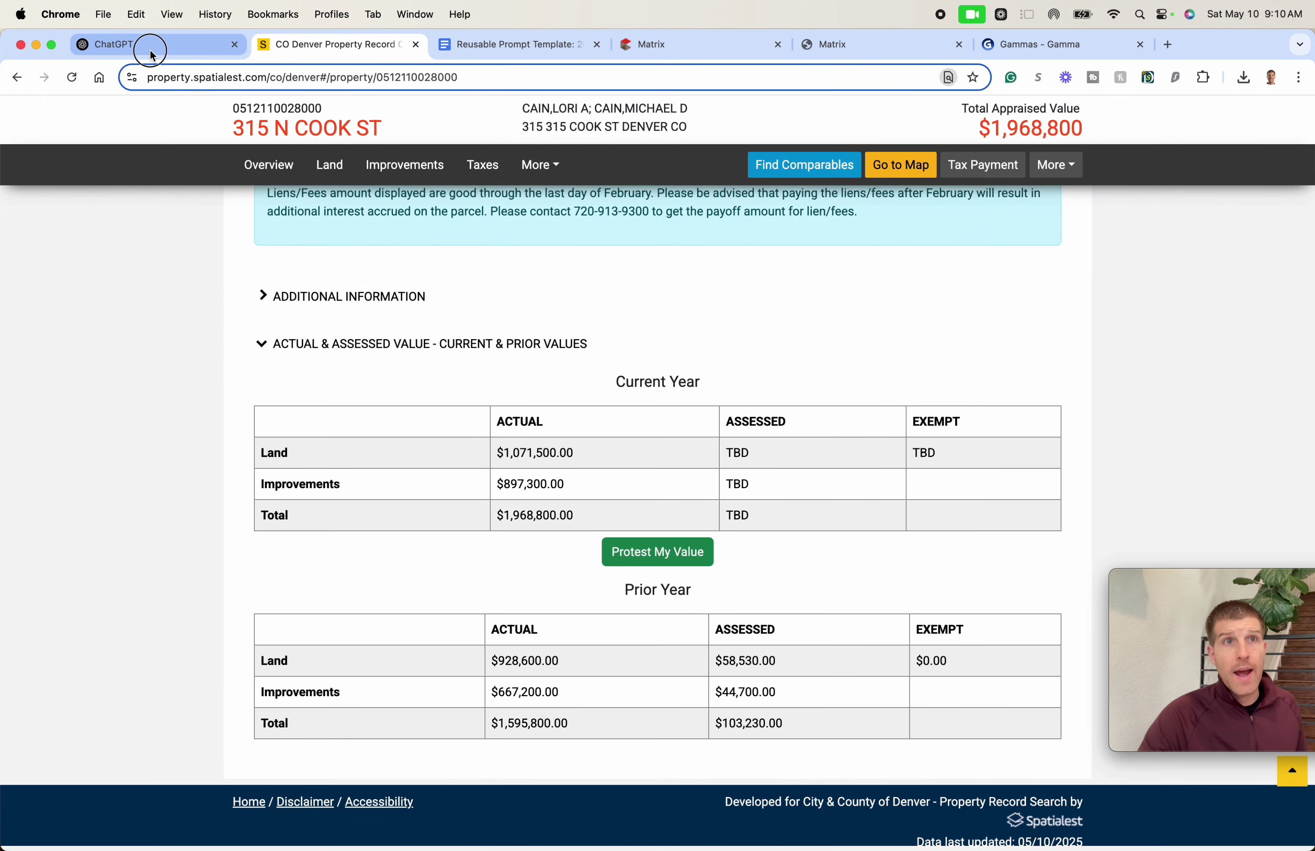
drag(1215, 718, 685, 552)
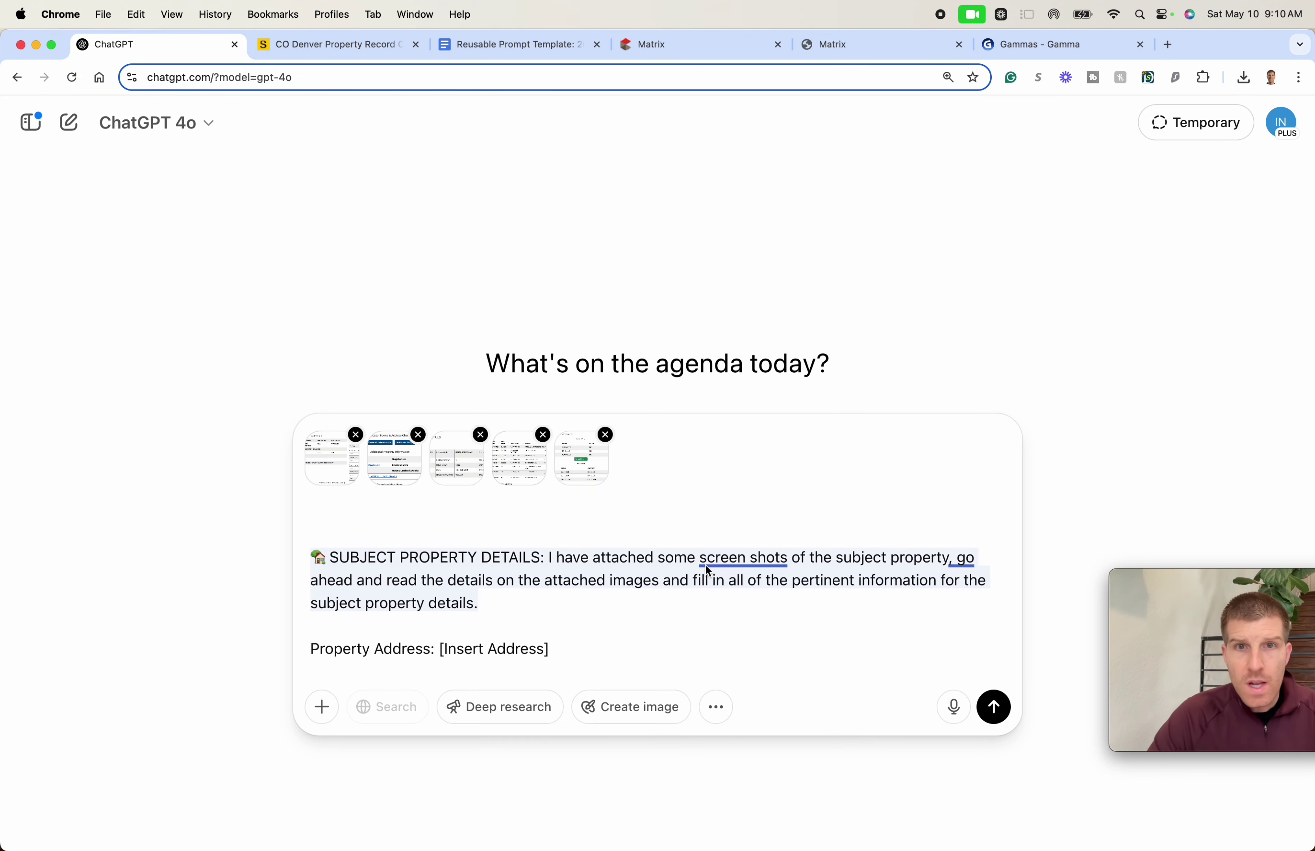
- Send the valuation prompt with all five screenshots attached
scroll(632, 556, down, 5)
scroll(634, 563, down, 15)
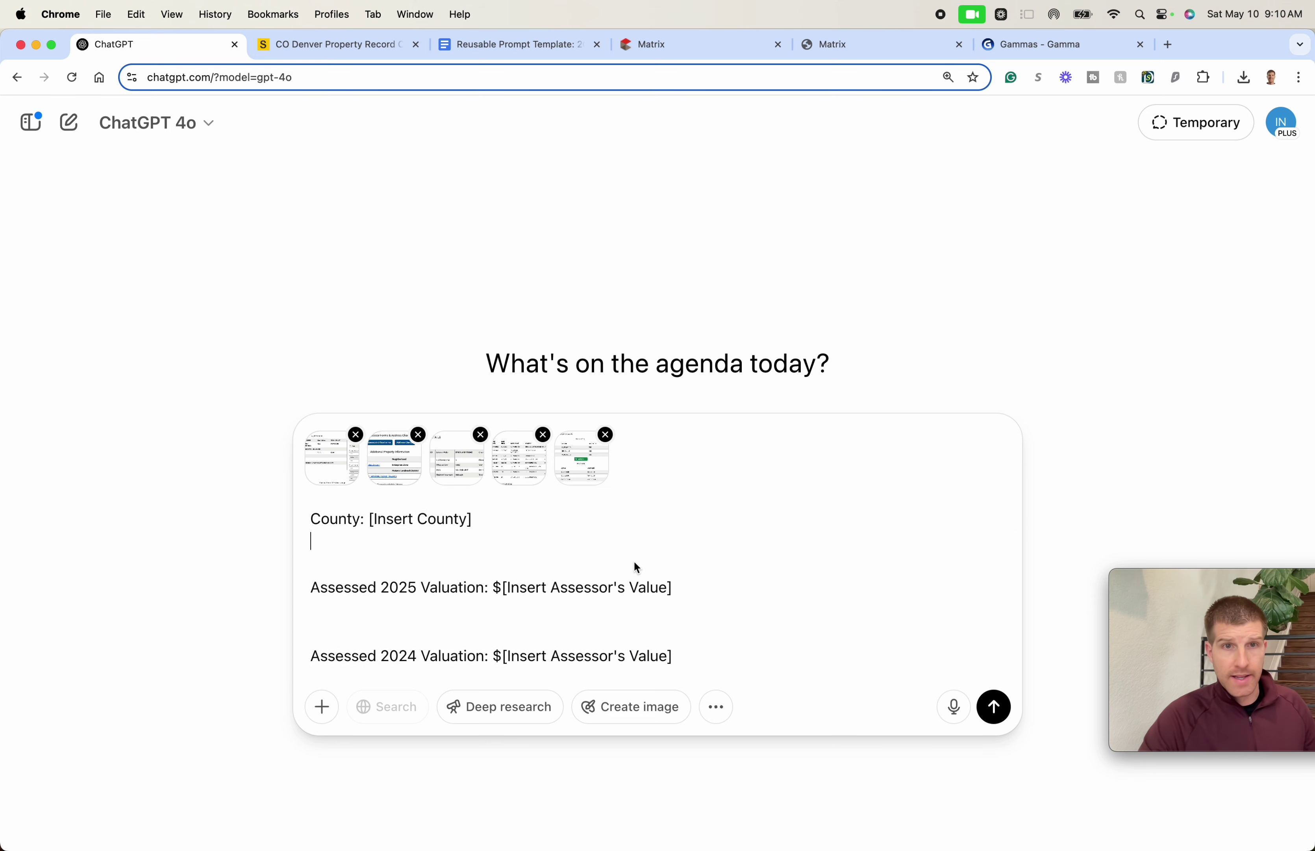
scroll(632, 578, down, 15)
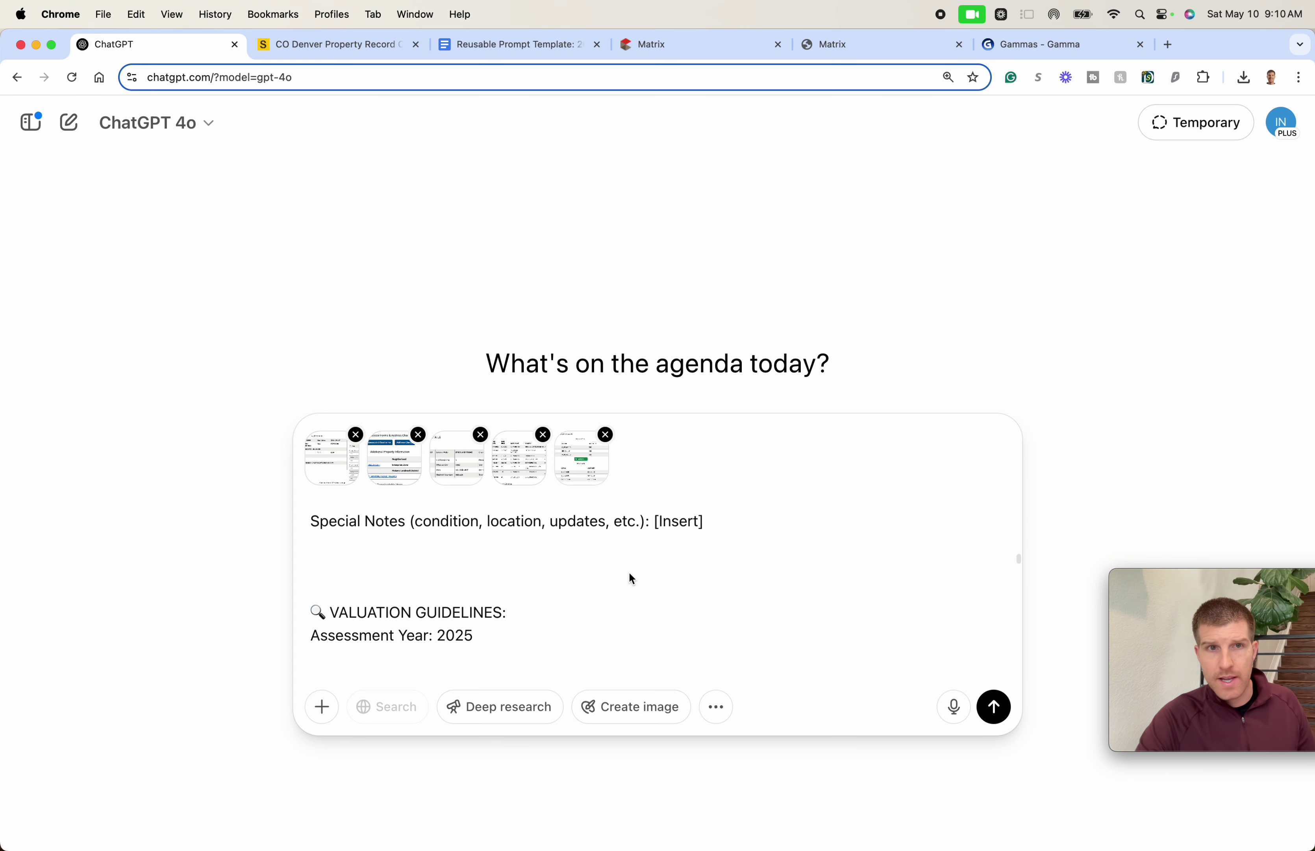
scroll(632, 576, down, 20)
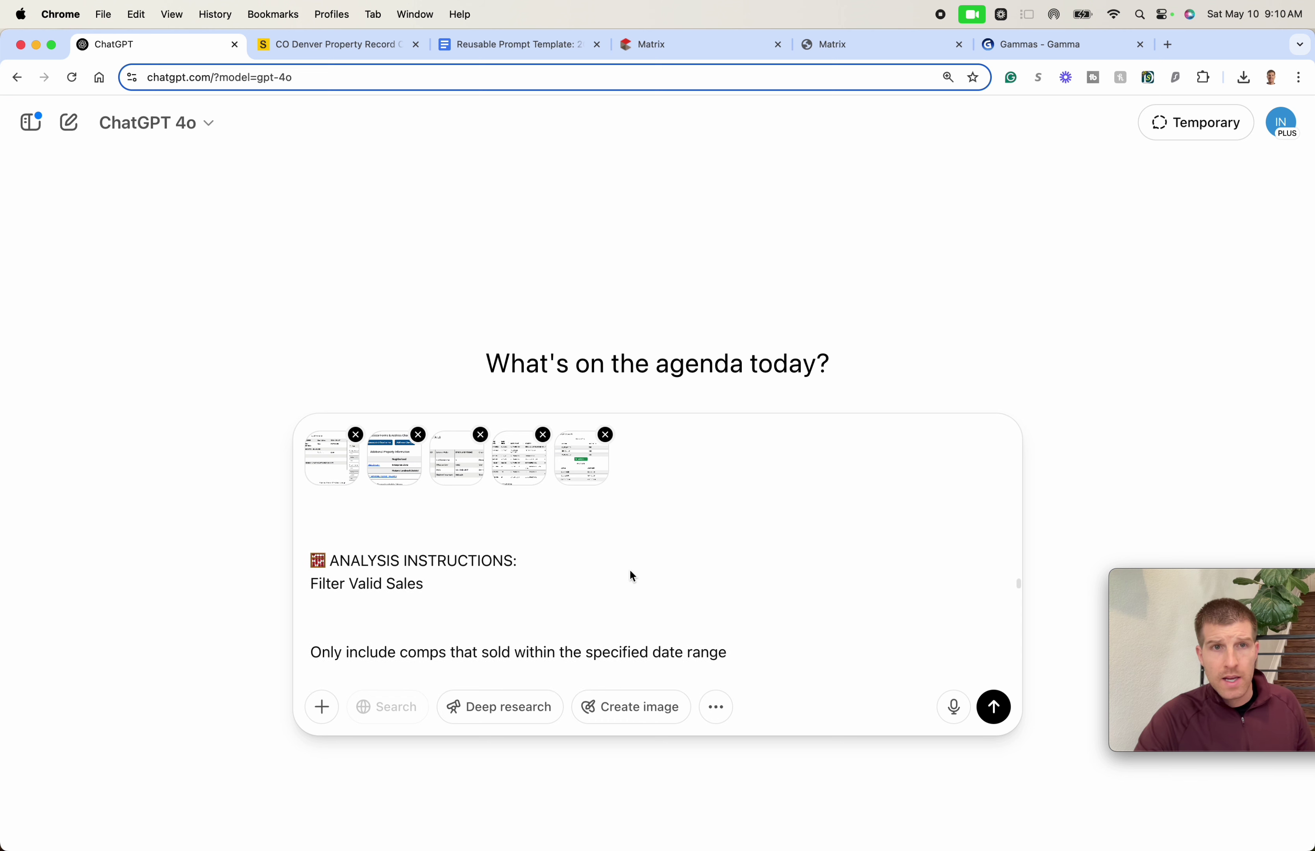
key(Return)
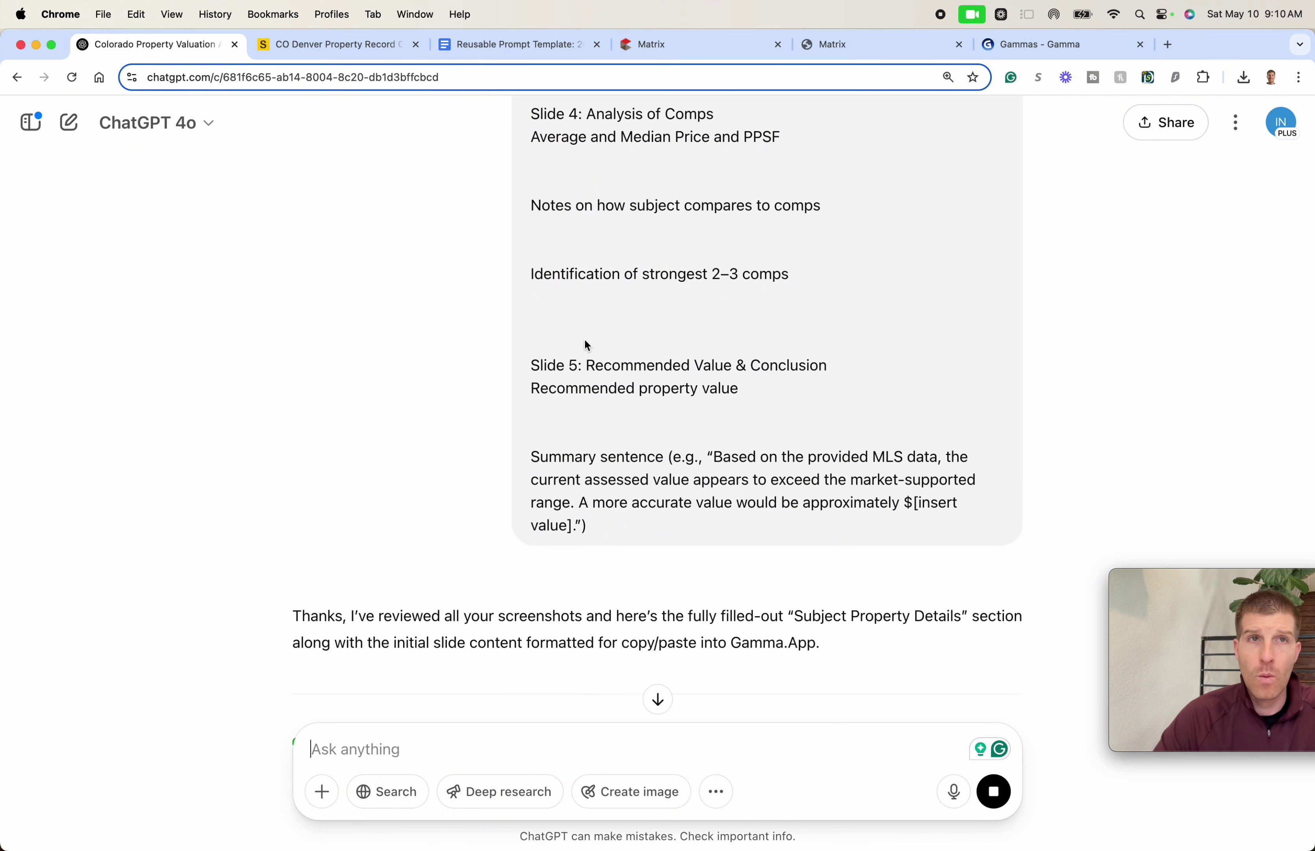
scroll(578, 340, down, 5)
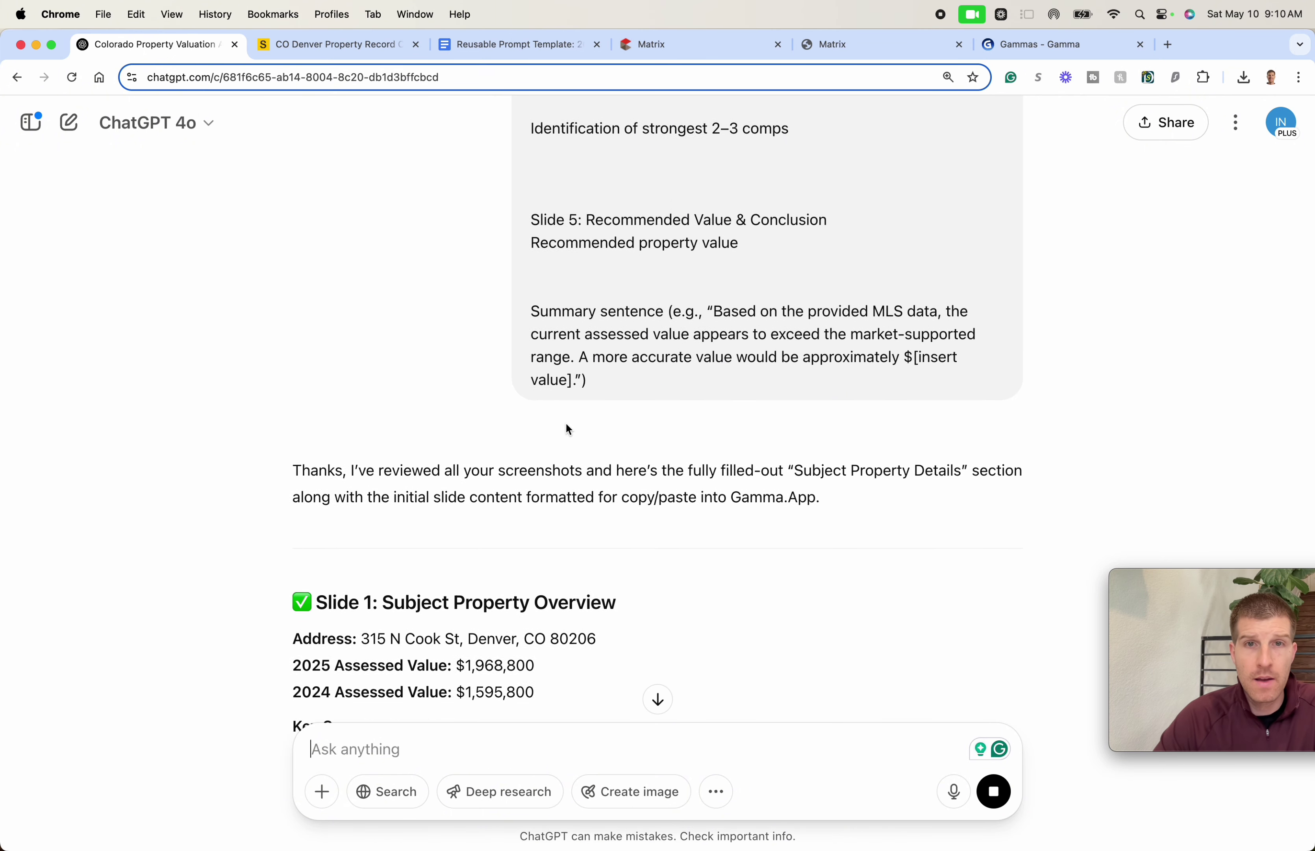
scroll(569, 428, down, 8)
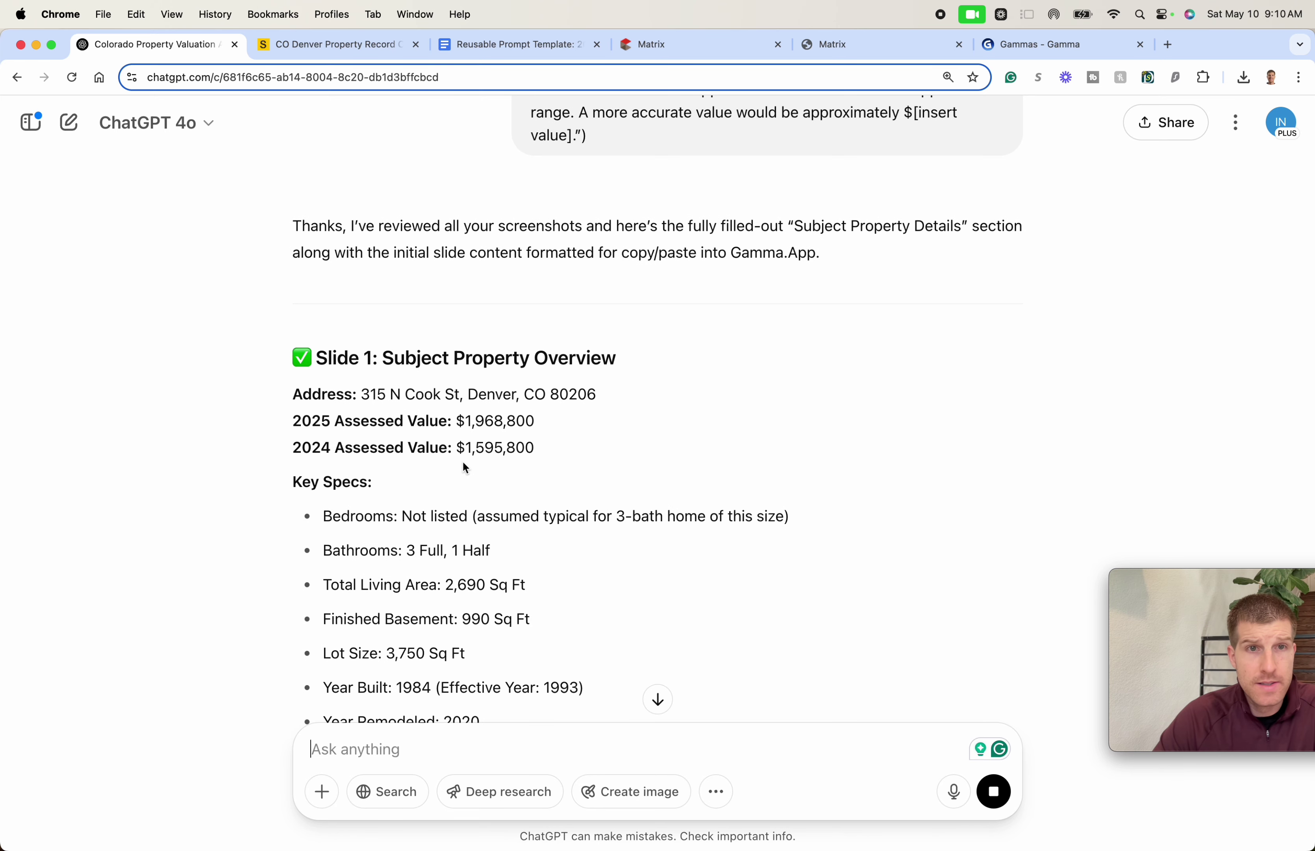
scroll(462, 467, down, 1)
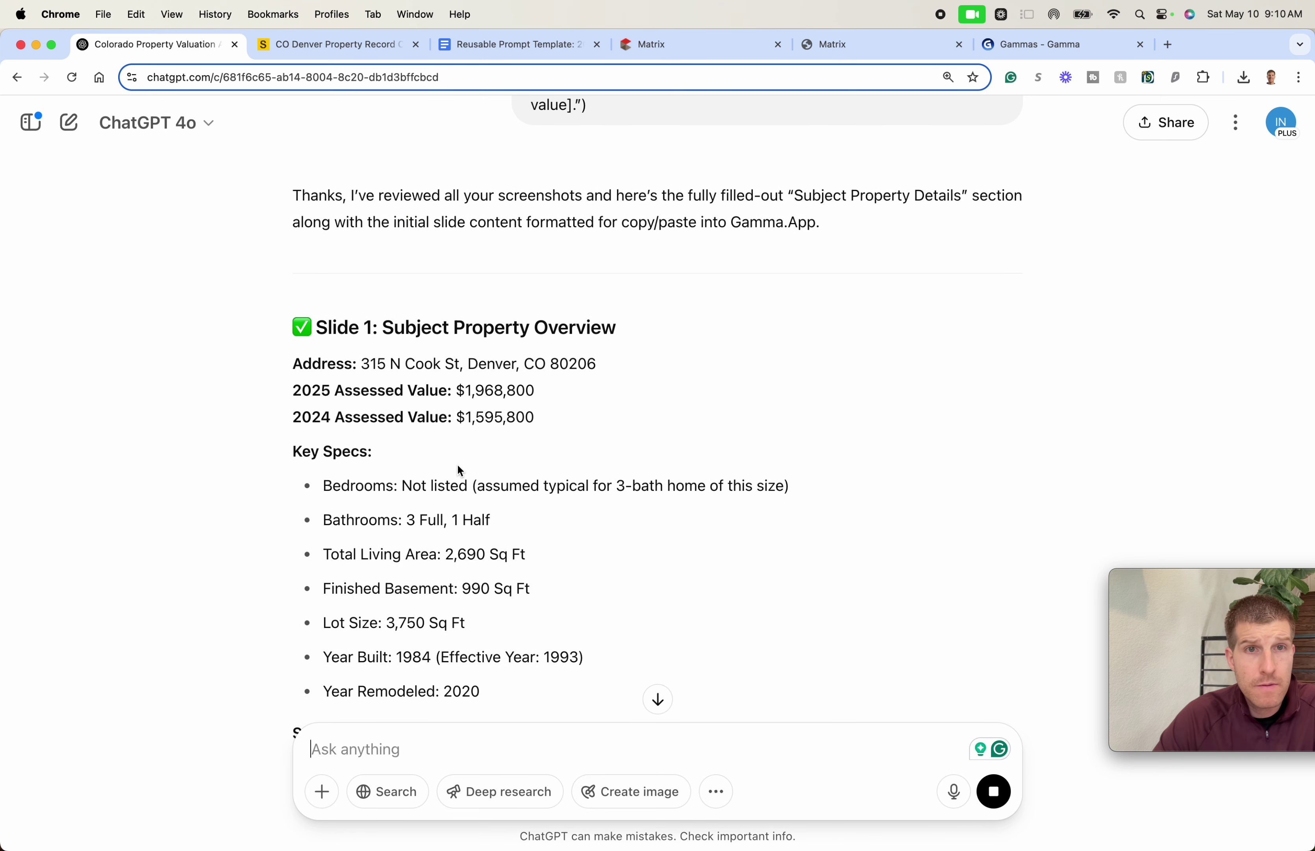
triple_click(448, 483)
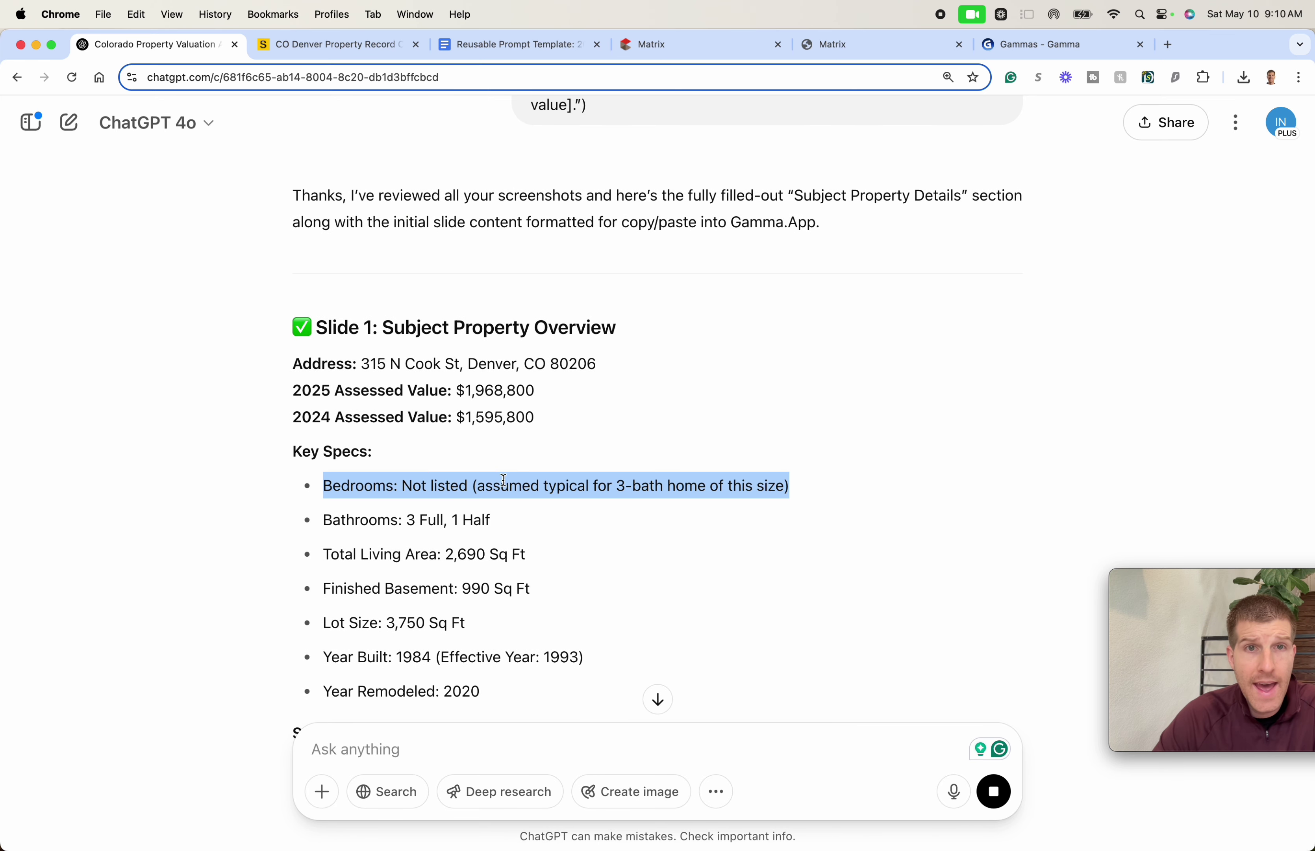
triple_click(446, 470)
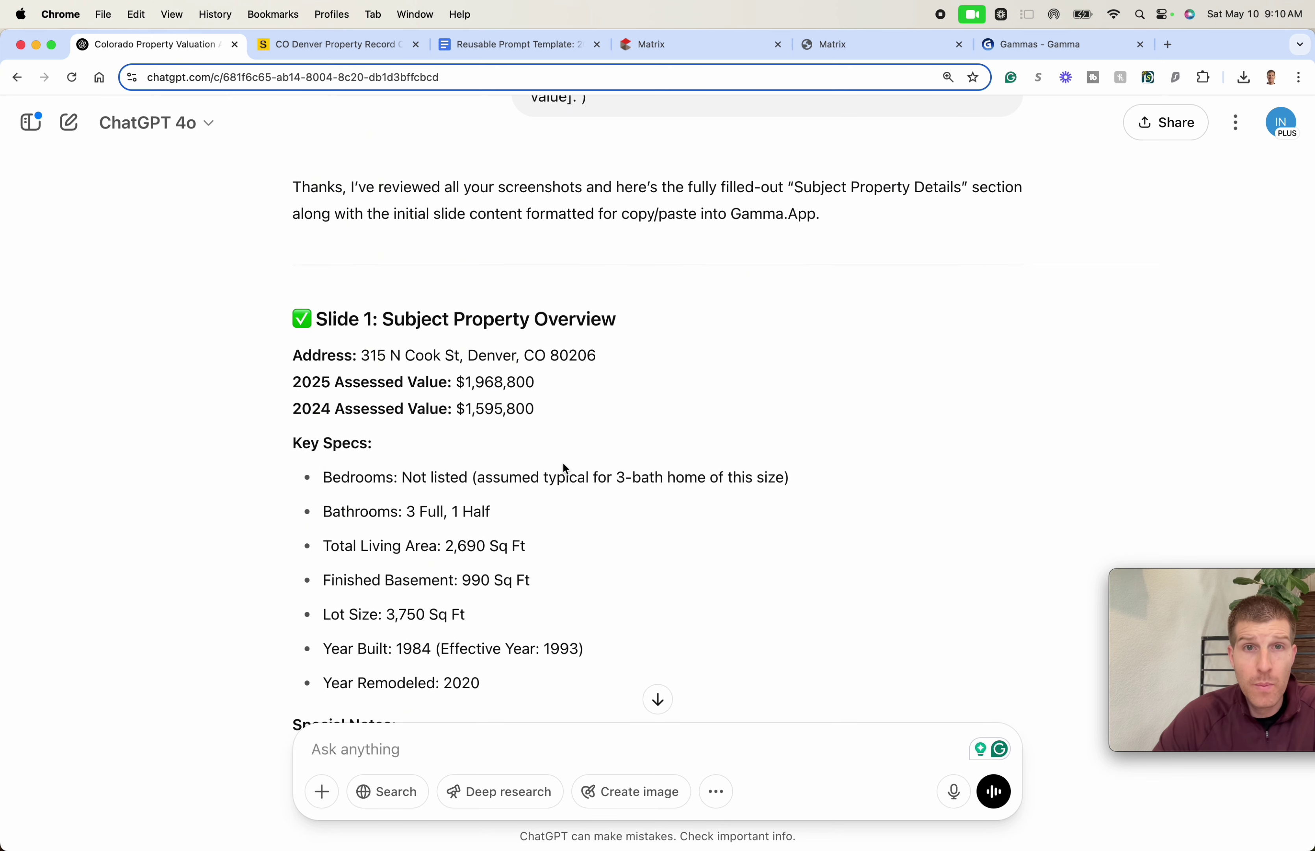
scroll(562, 459, down, 3)
scroll(552, 455, down, 3)
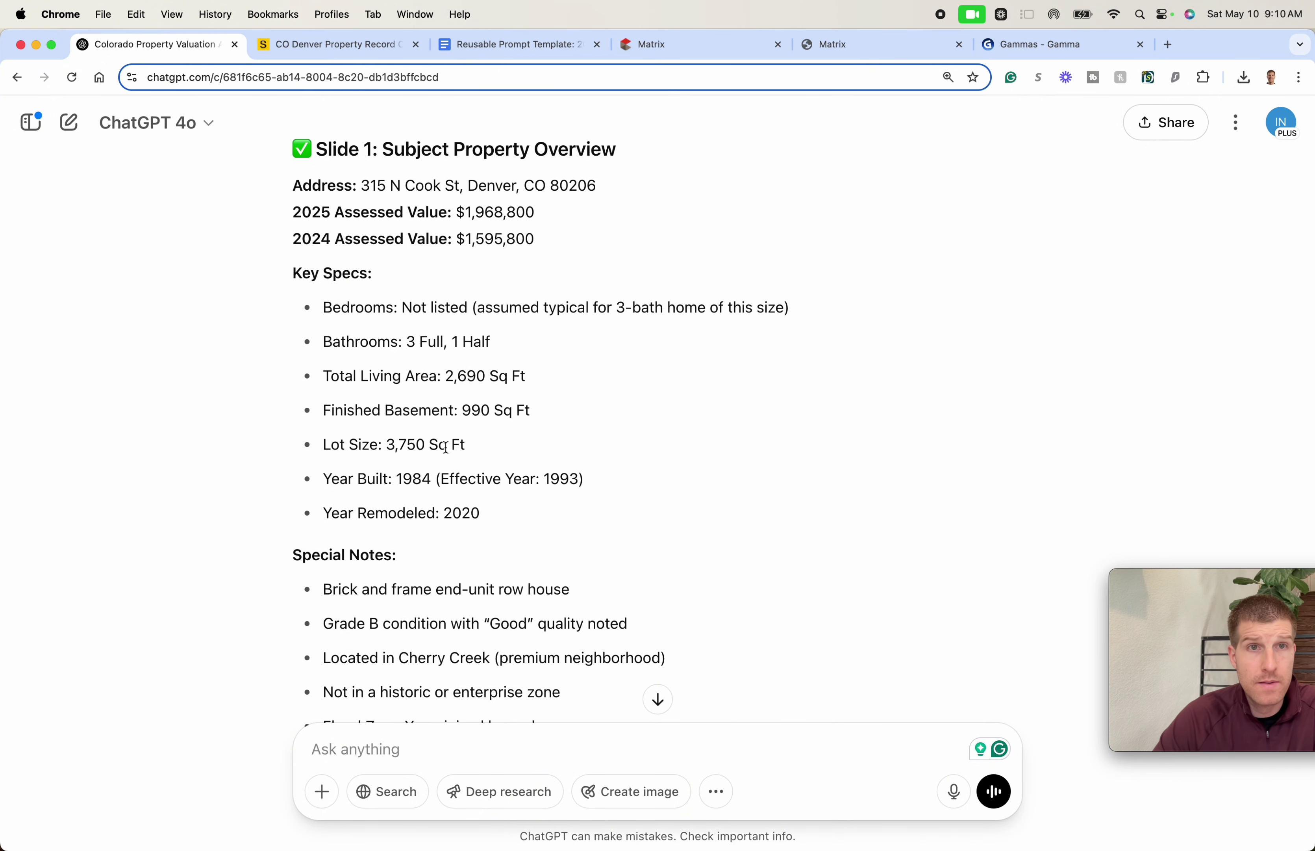
scroll(431, 419, down, 5)
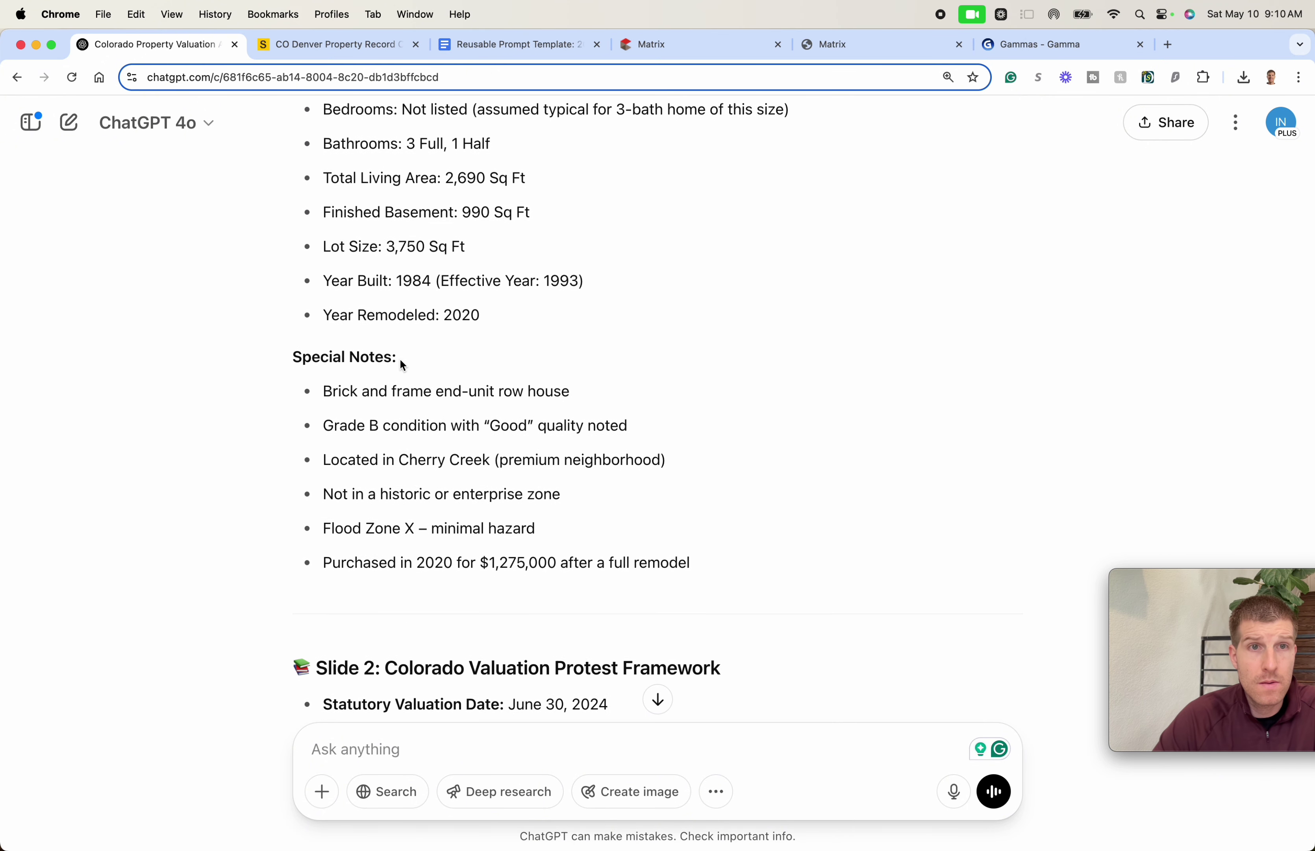
scroll(401, 358, down, 1)
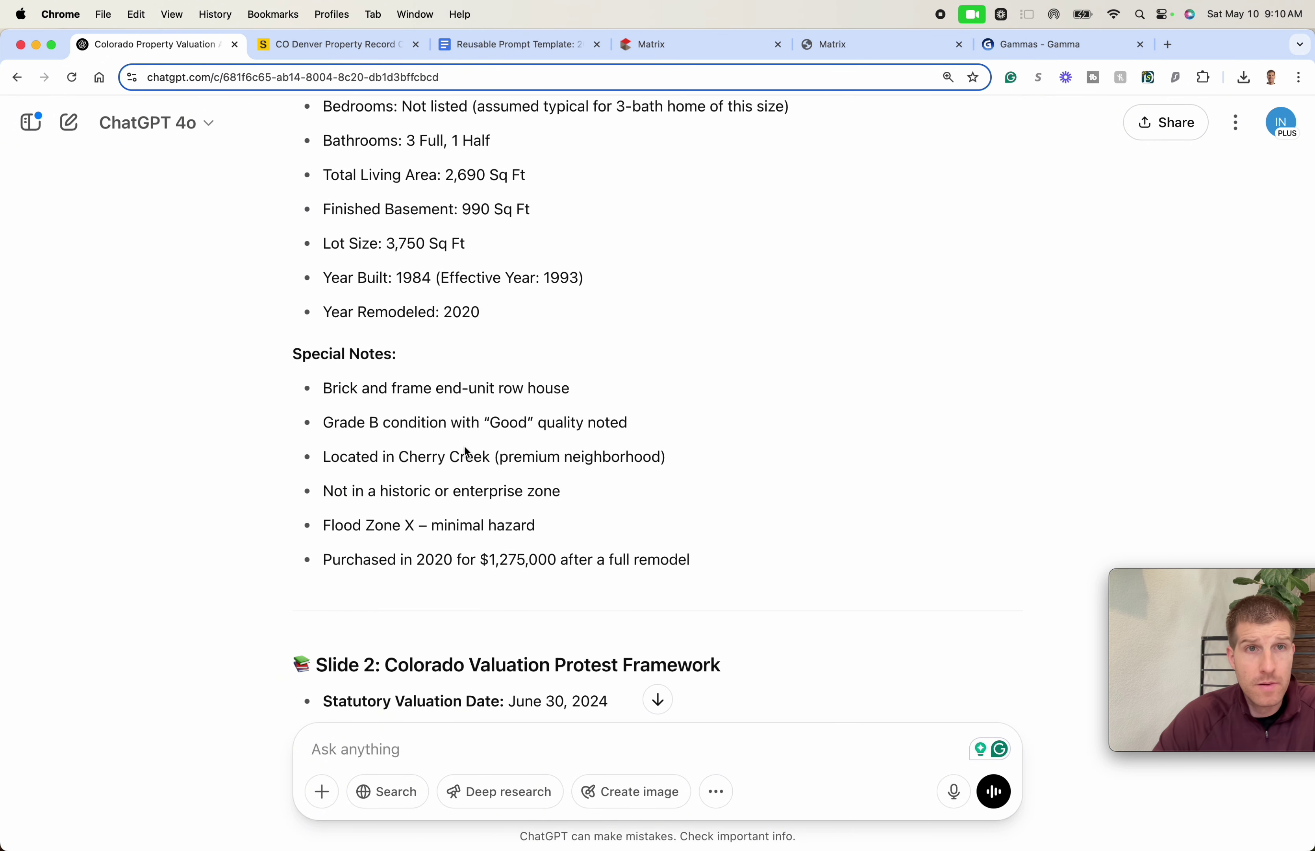
scroll(459, 445, down, 3)
scroll(460, 441, down, 3)
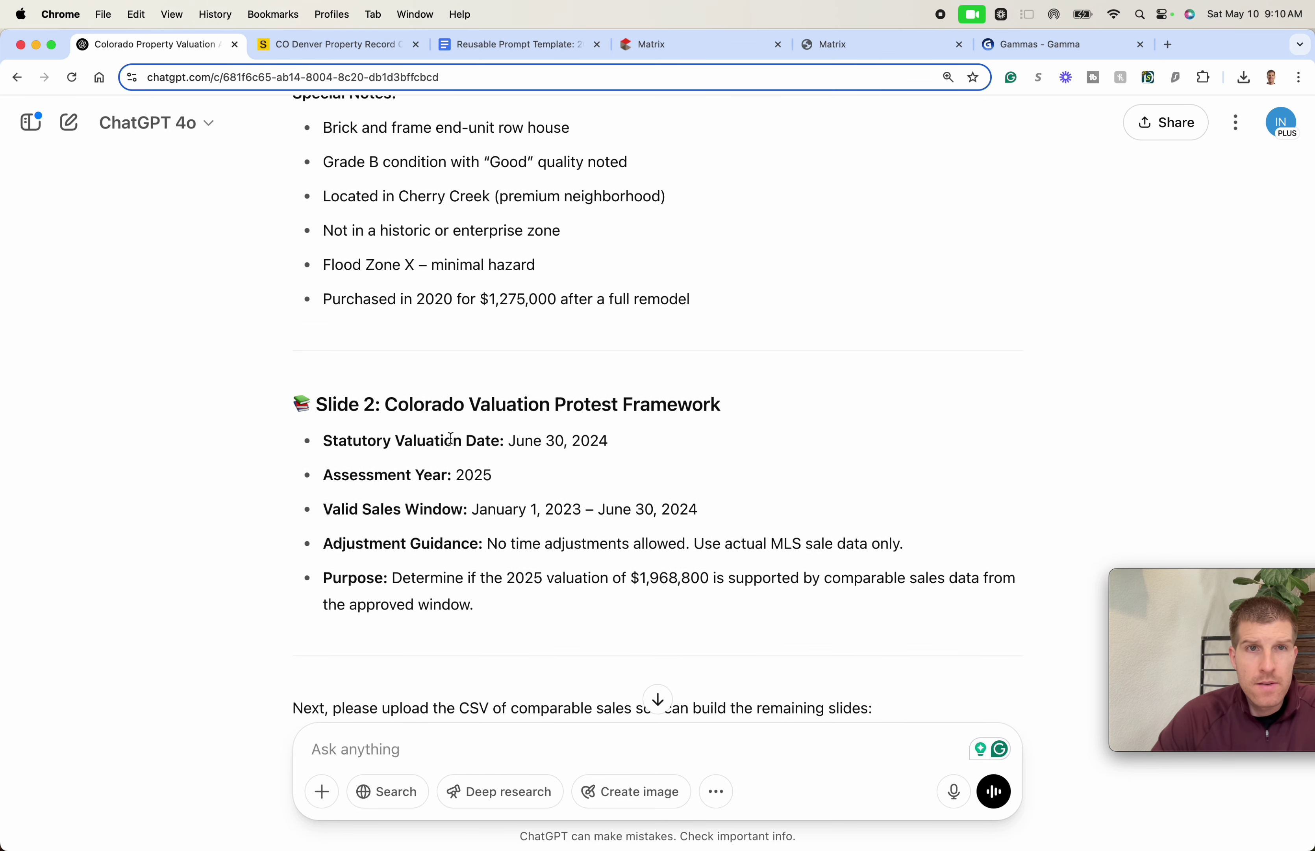
scroll(454, 459, down, 8)
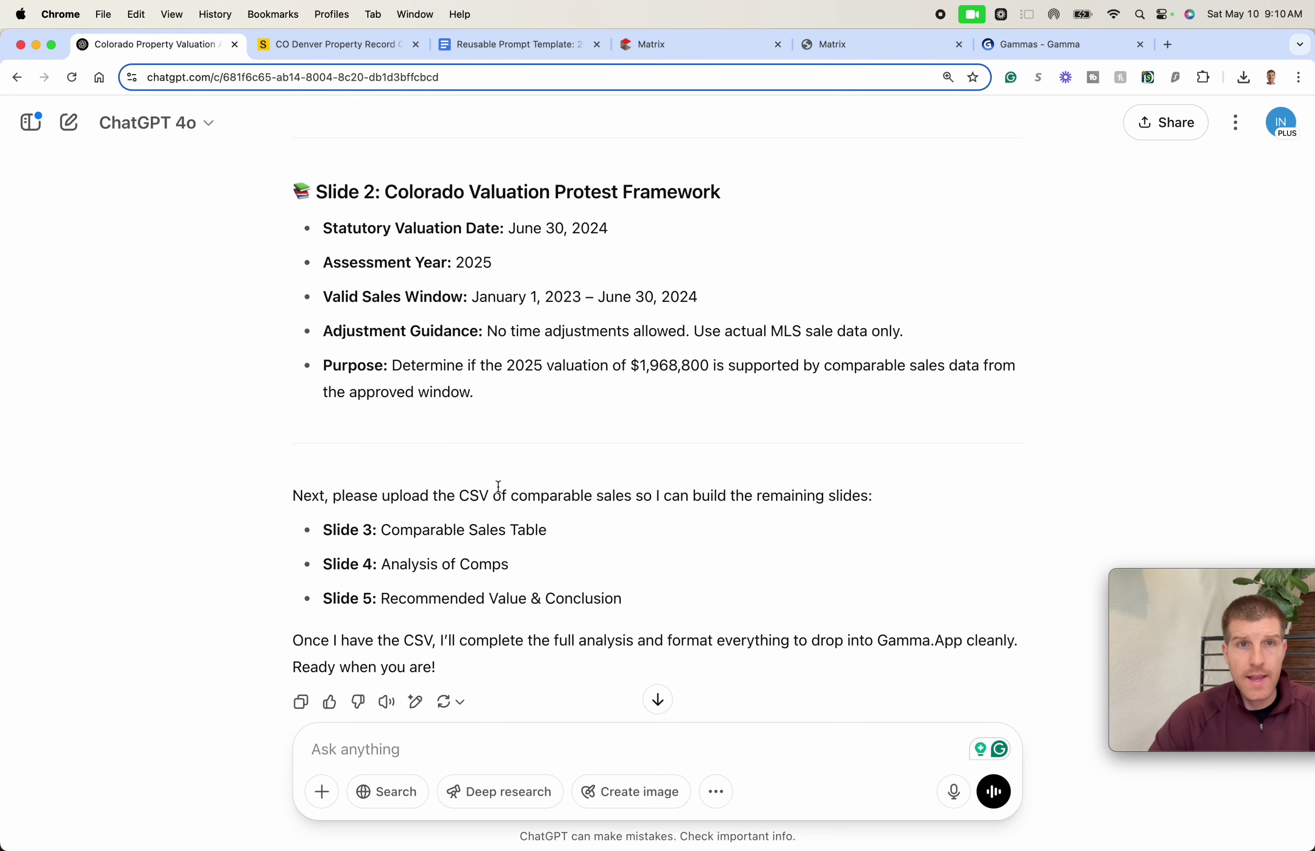
drag(1206, 577, 1077, 594)
- Send ChatGPT 'awesome, update the subject property to 3 bedrooms thanks'
click(391, 729)
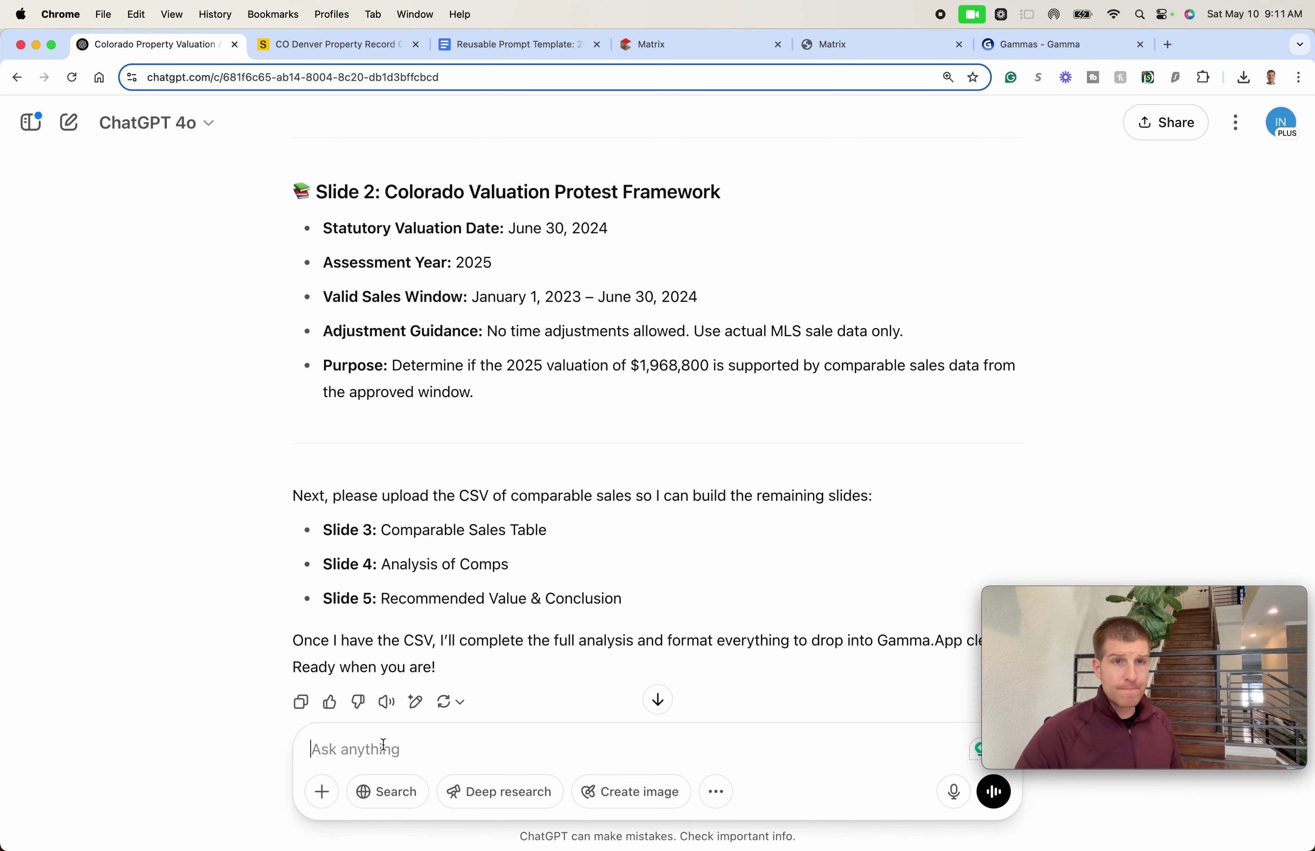
text(ase)
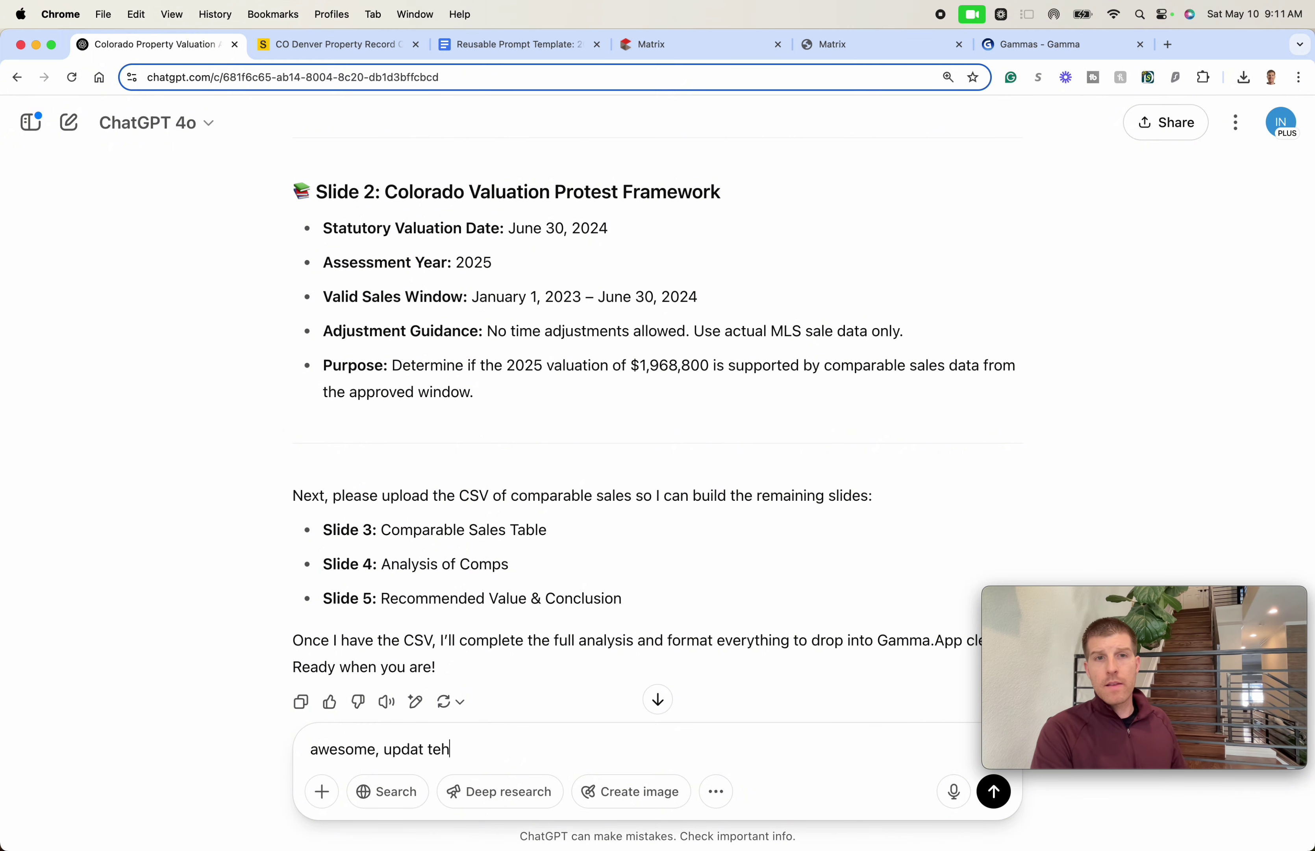
text(some, update the sp)
key(BackSpace)
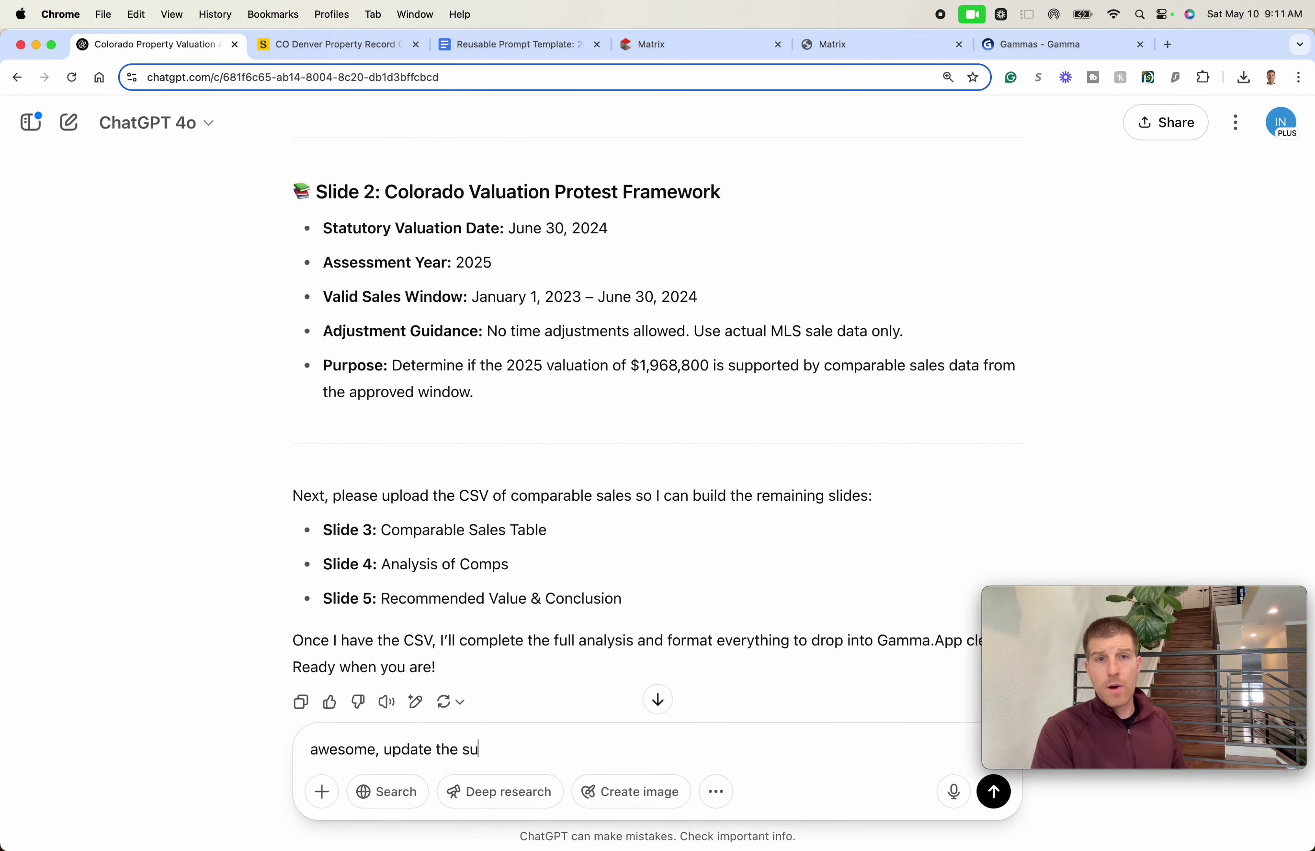
text(ubject property to 3 bedrooms)
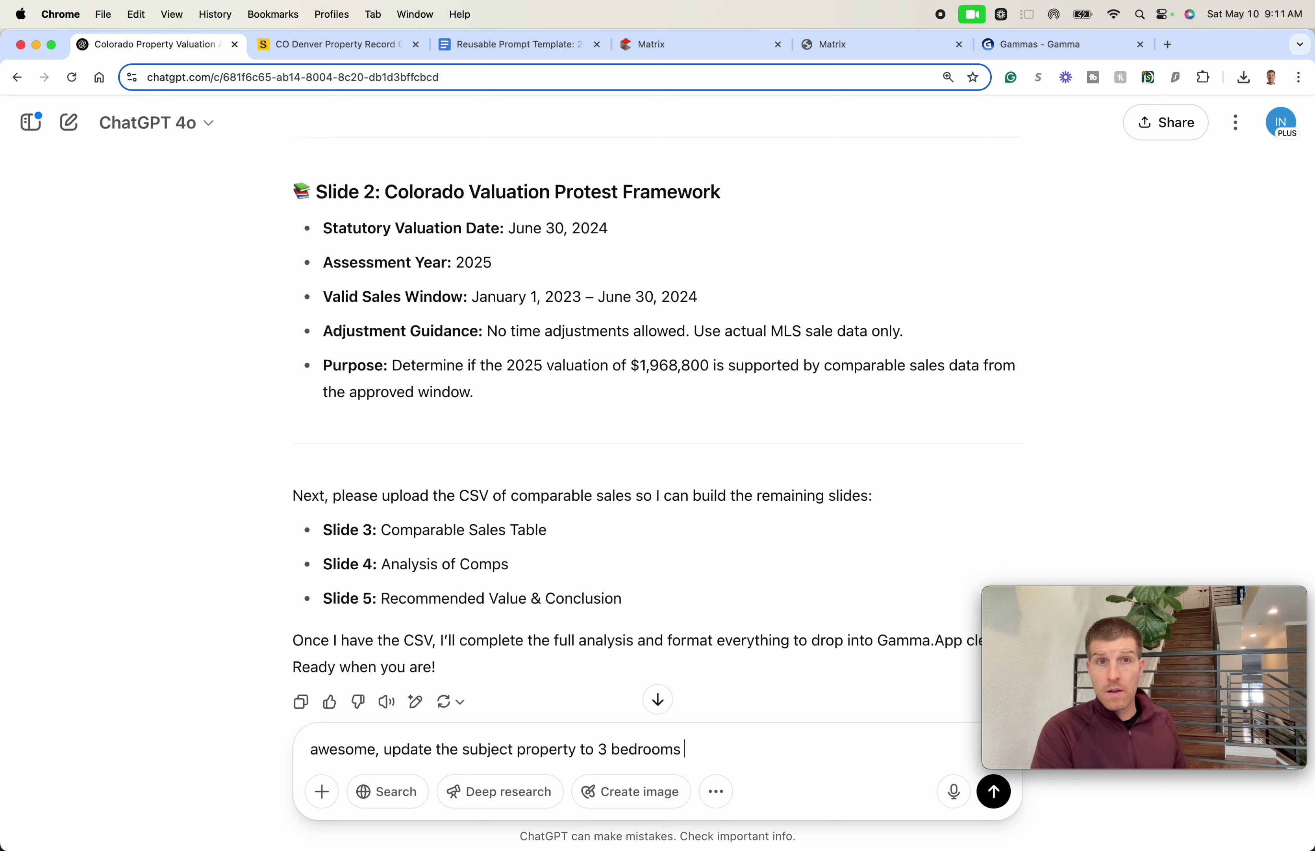
text( thanks)
key(Return)
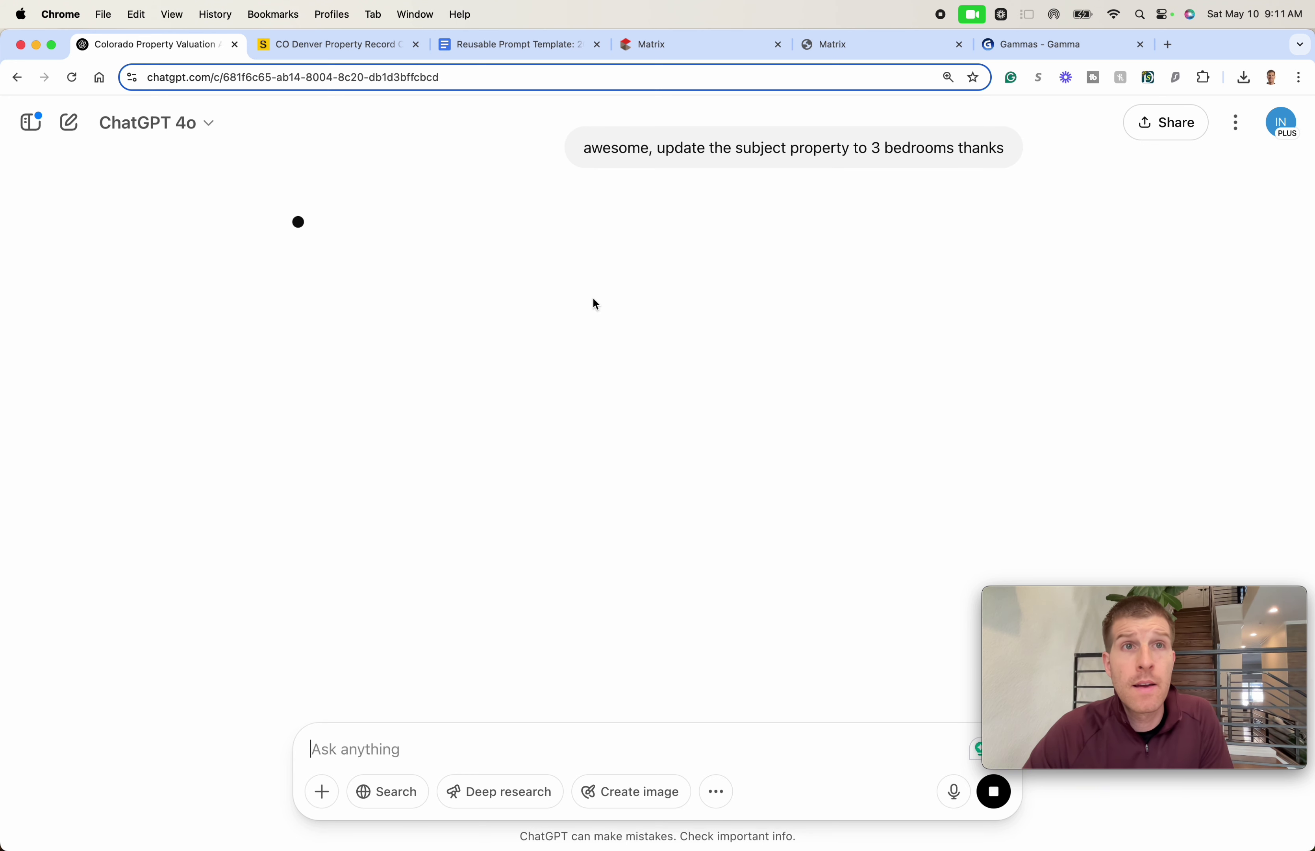
click(323, 794)
click(688, 508)
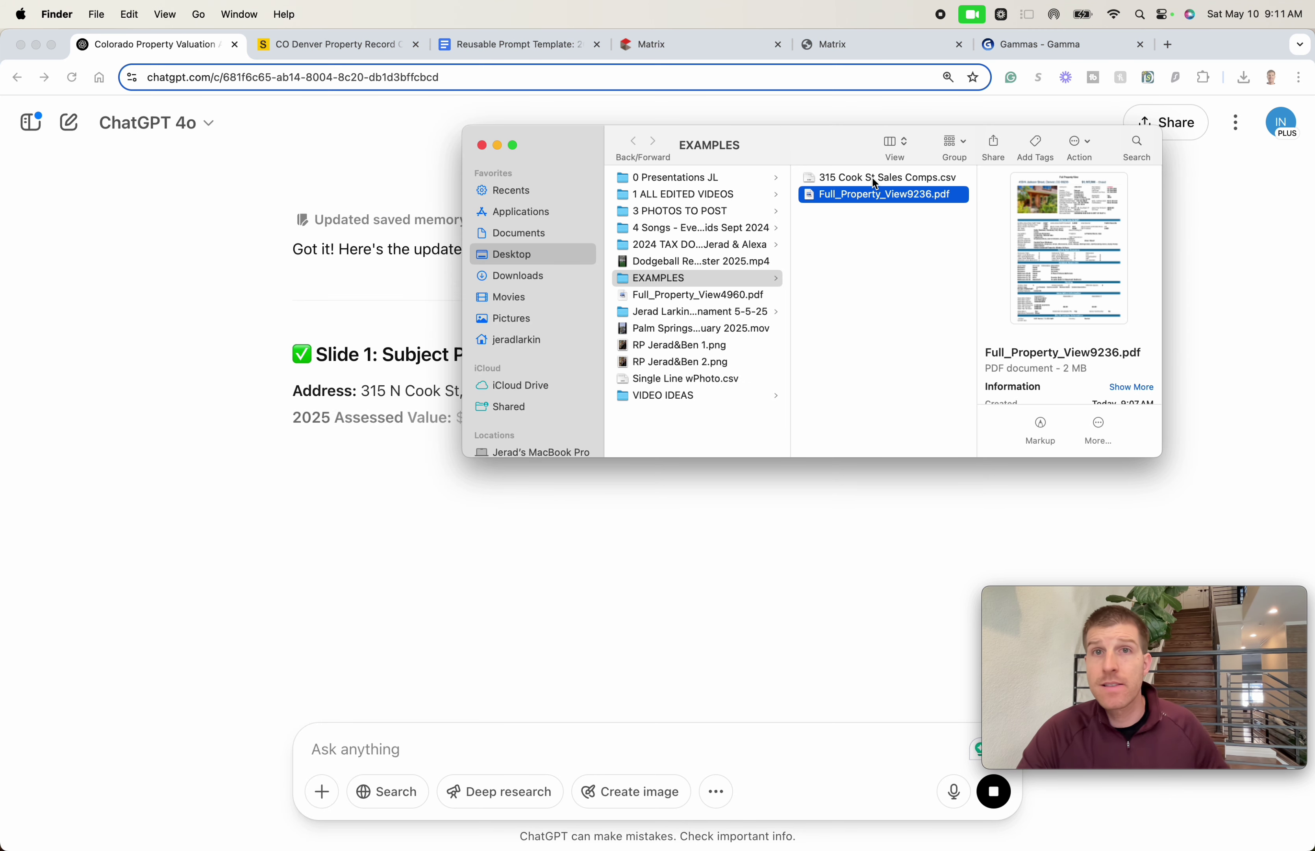
click(884, 177)
key(space)
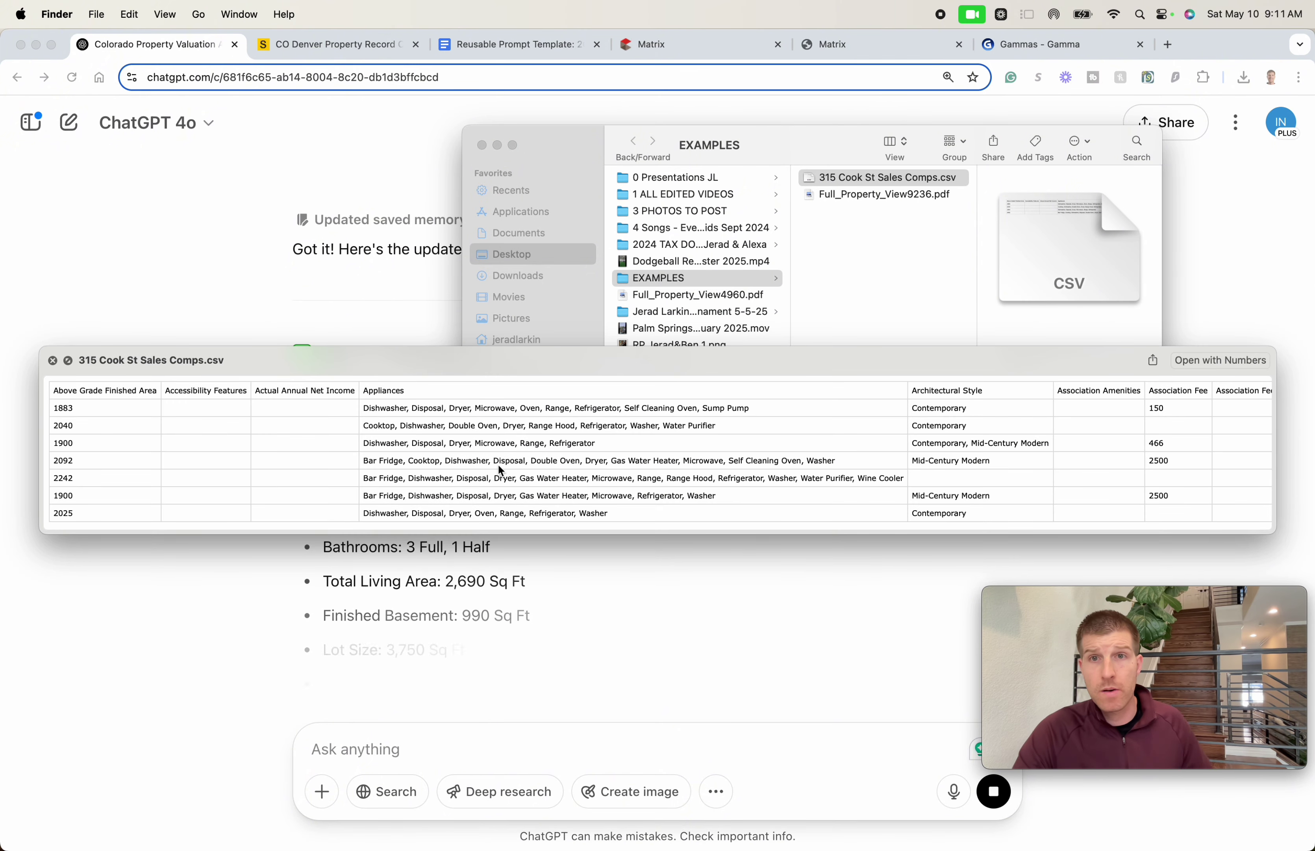
scroll(517, 448, right, 10)
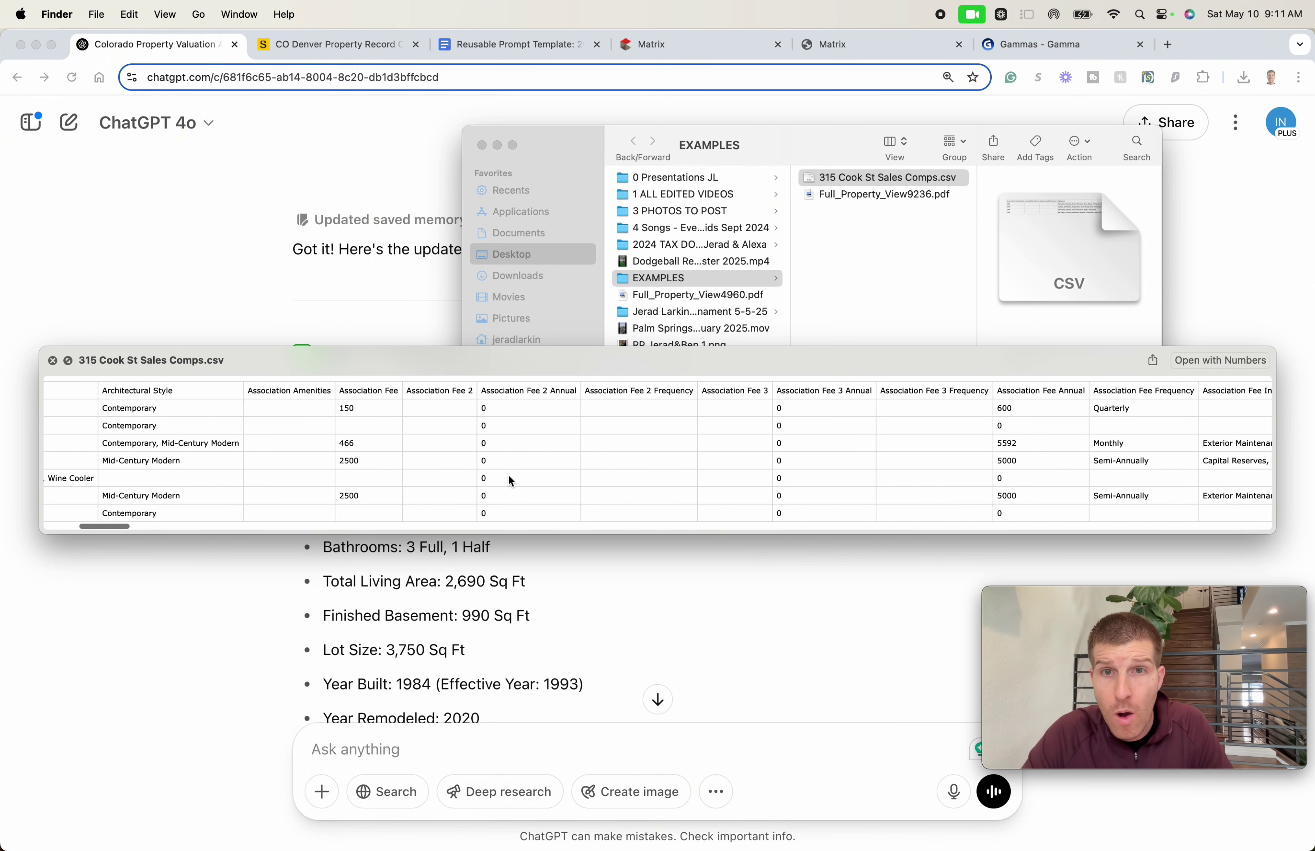
drag(121, 530, 1275, 514)
key(space)
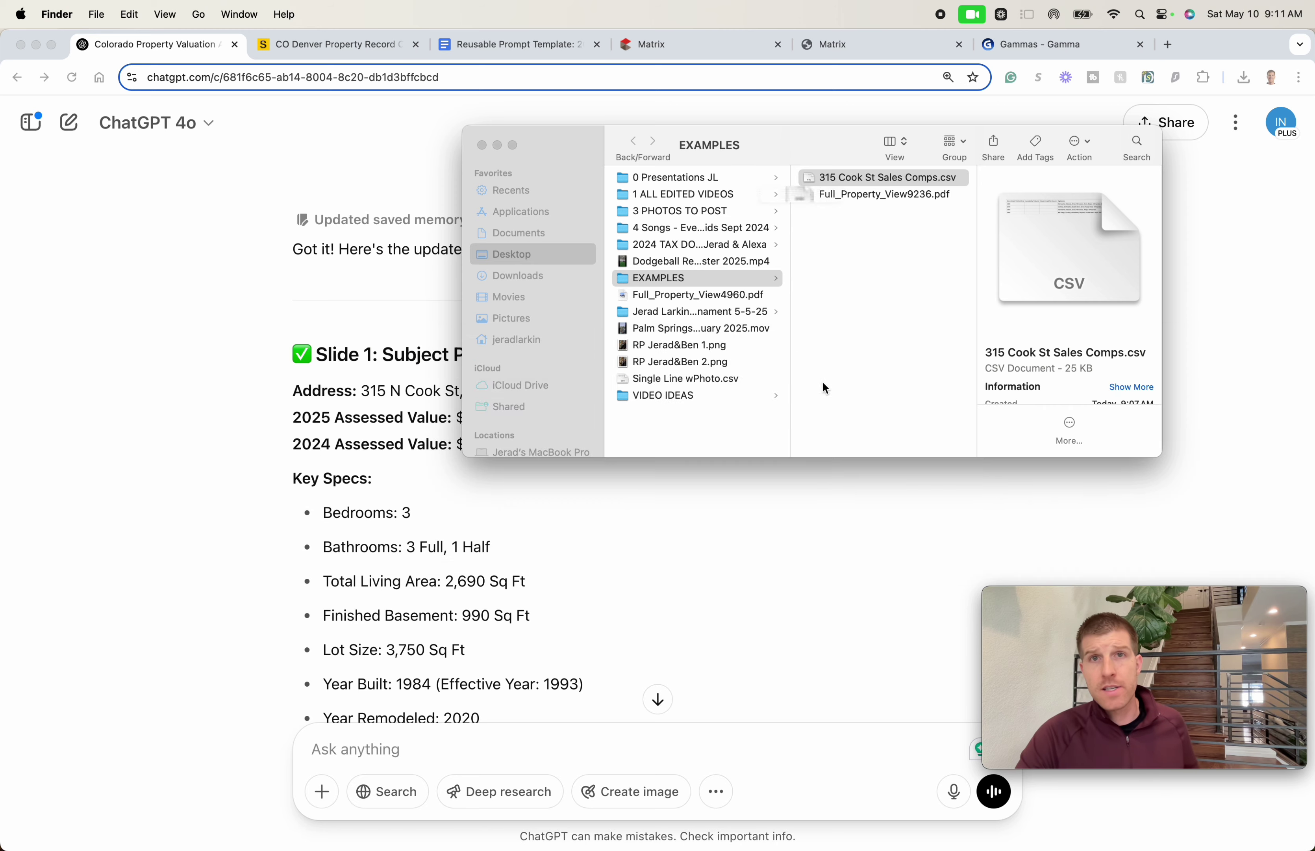
click(883, 177)
drag(900, 177, 636, 746)
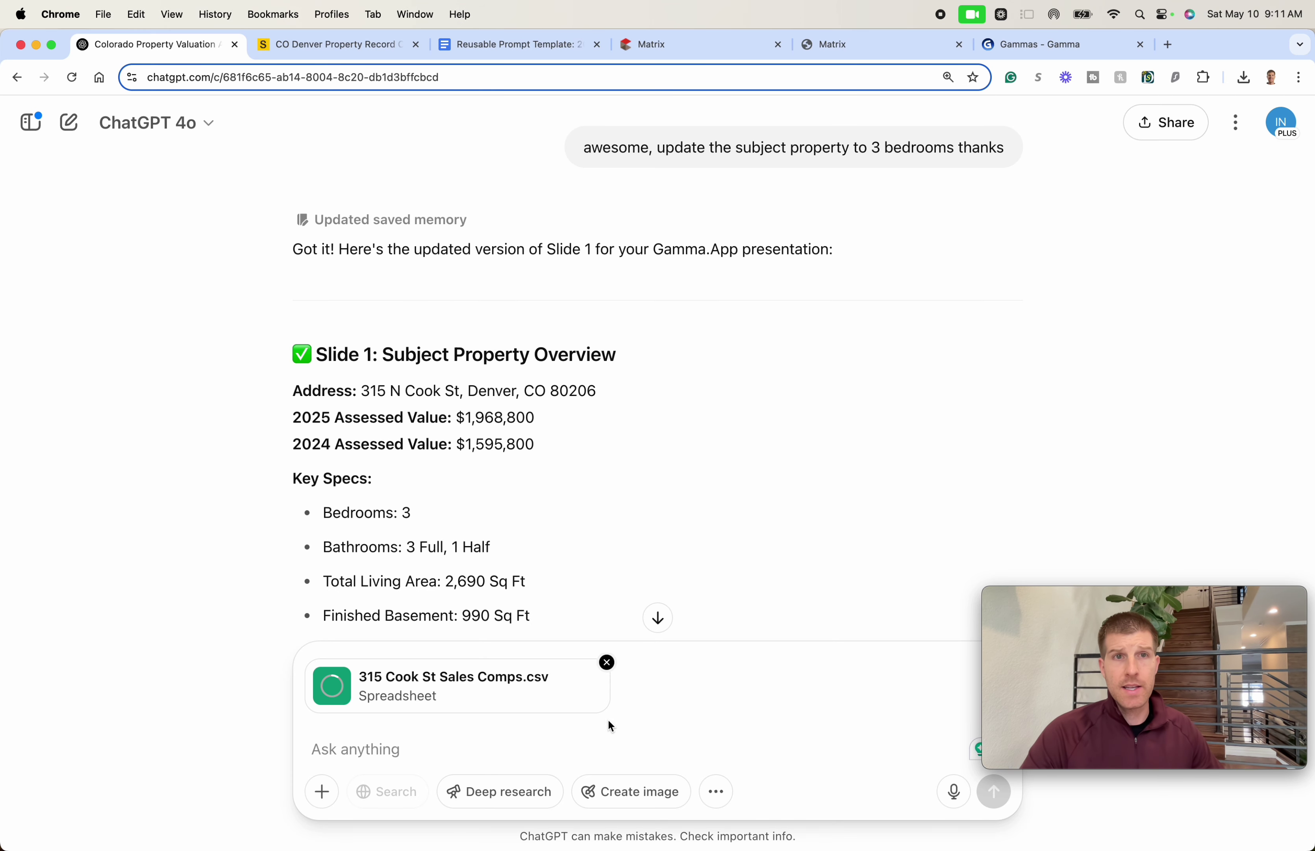
- Send the comps CSV with the message 'here is the csv file of the comps'
scroll(699, 541, down, 10)
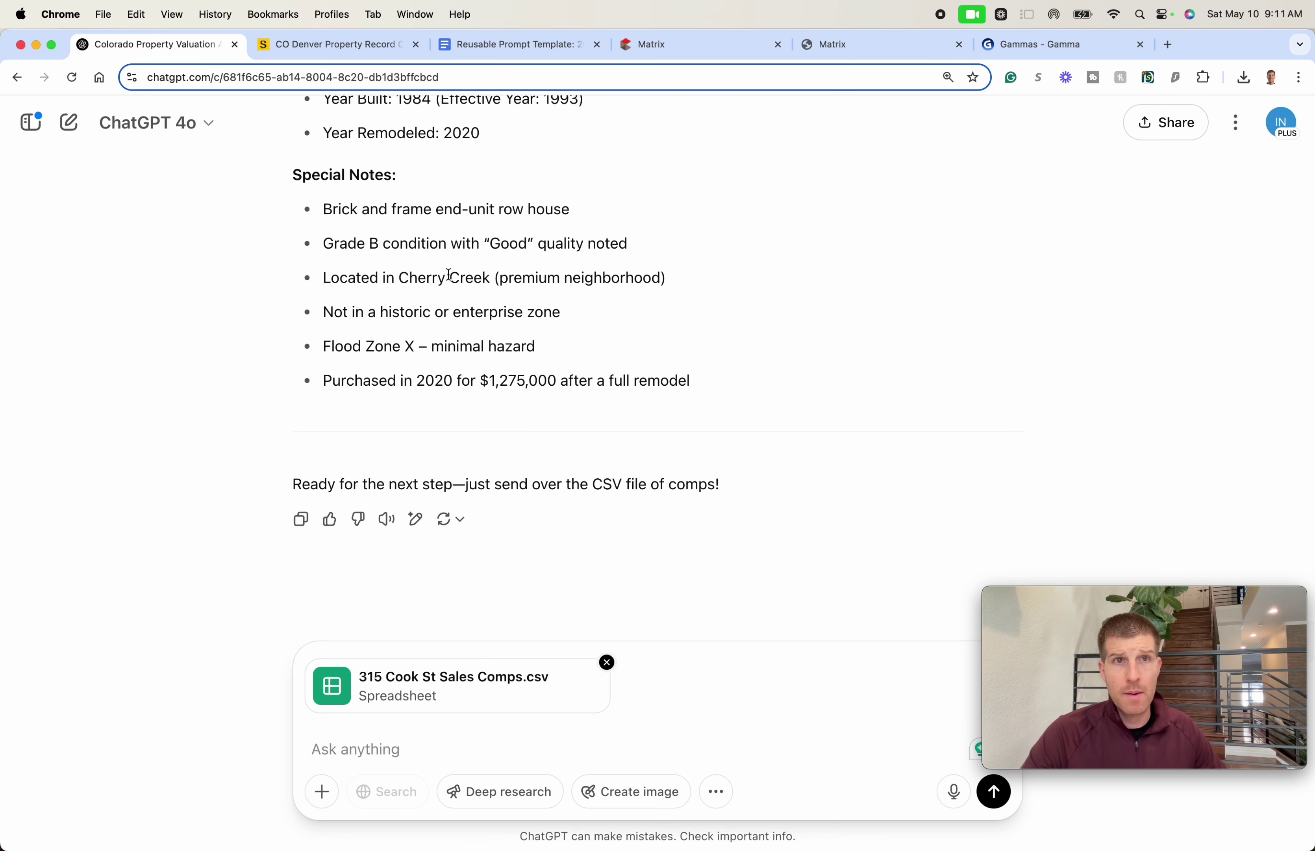
scroll(449, 275, up, 2)
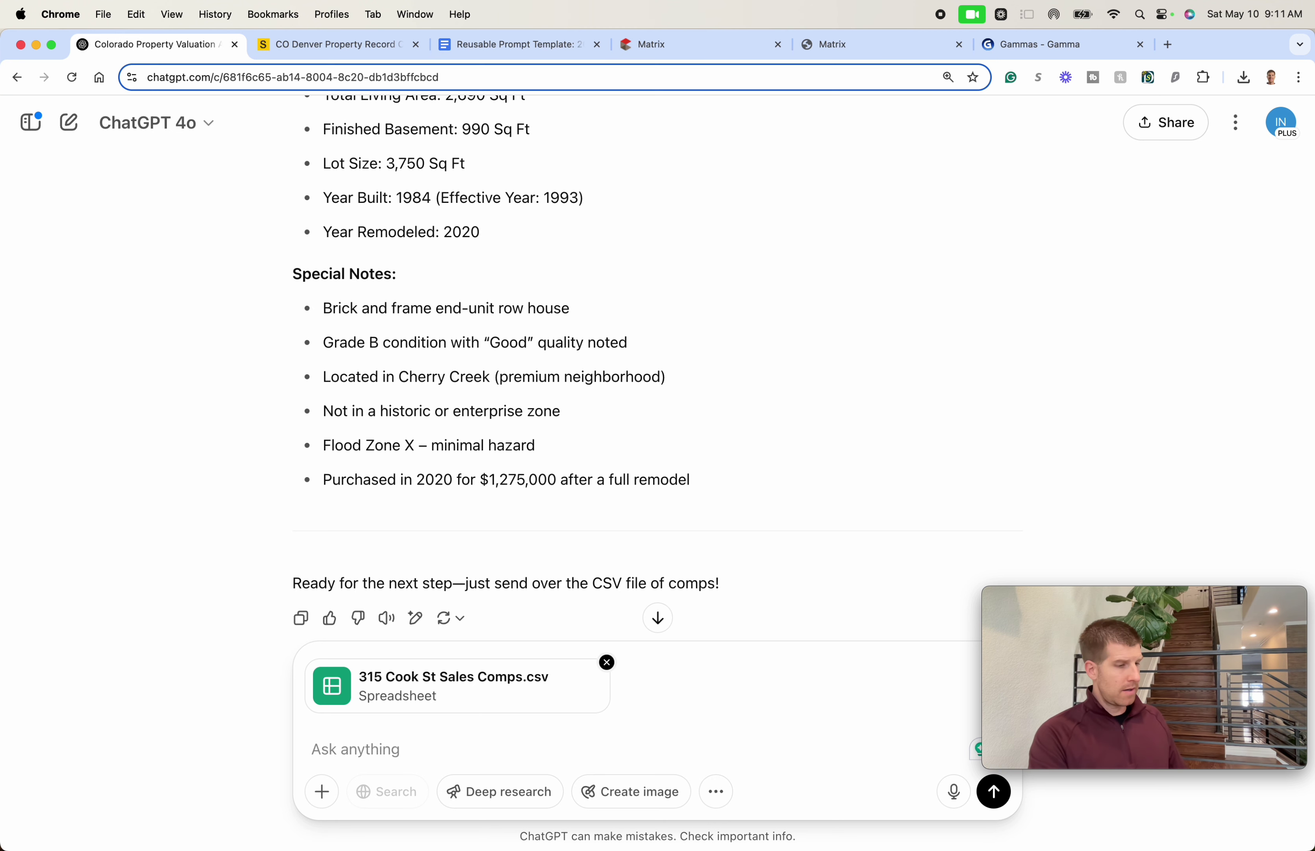
text(here is the csv fil)
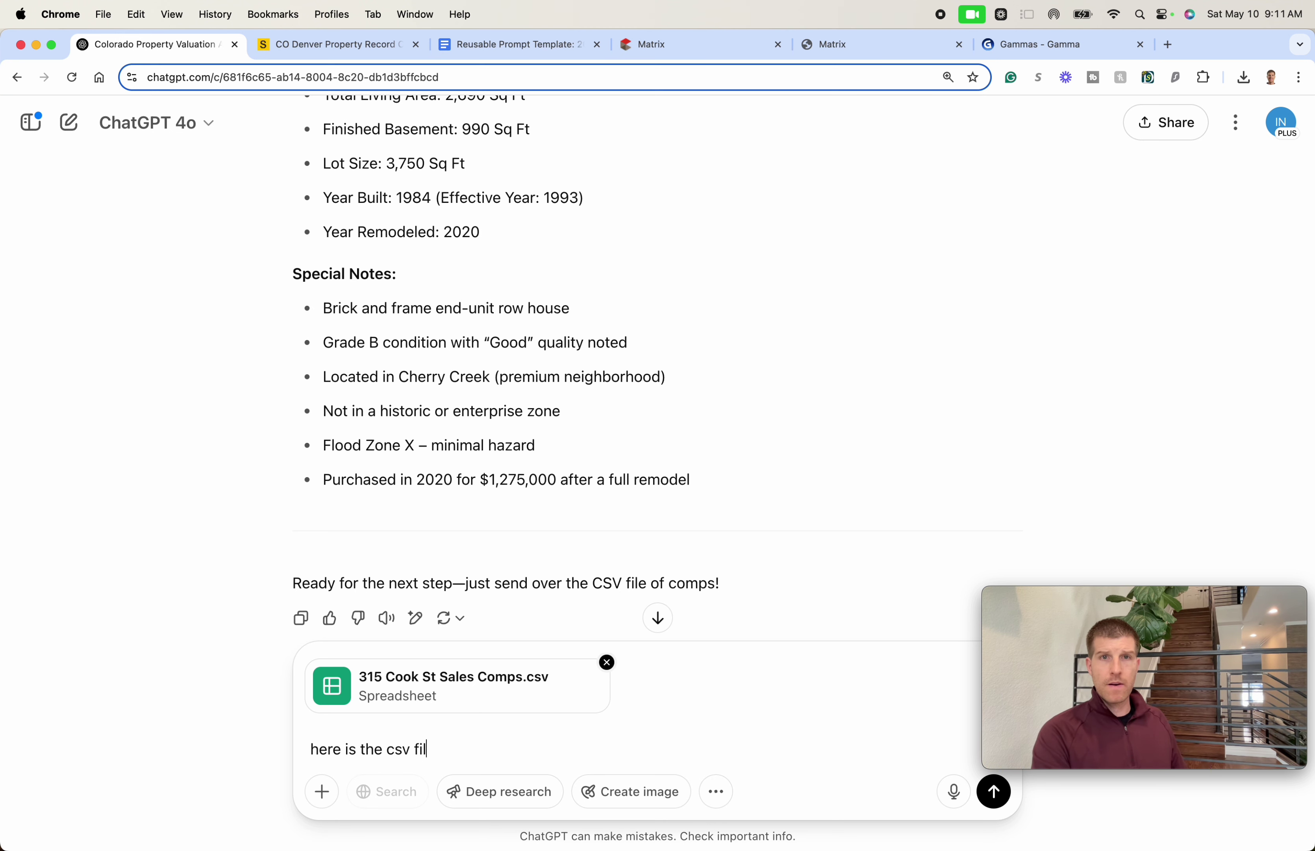
text(e of the comps)
key(Return)
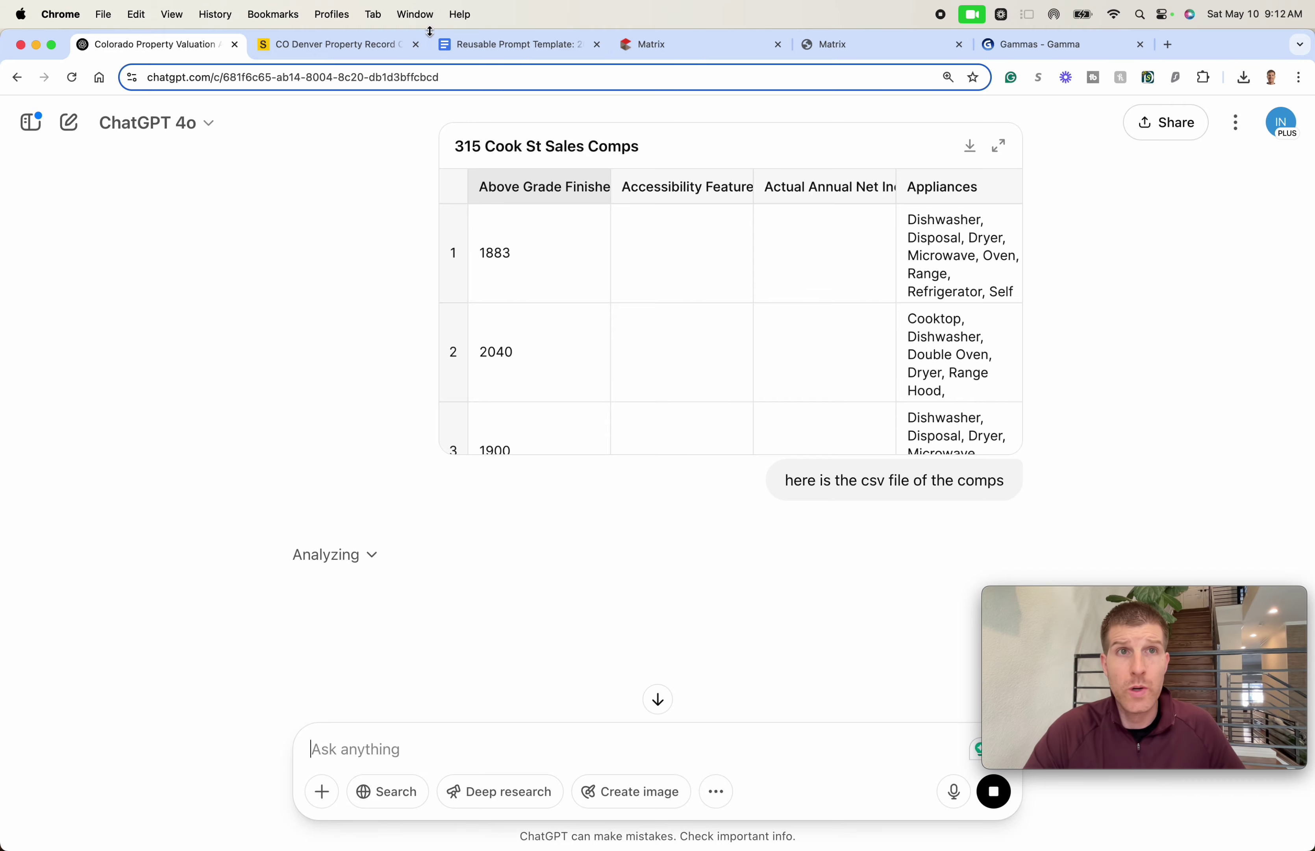
key(super+f)
text(sf)
click(363, 47)
click(172, 44)
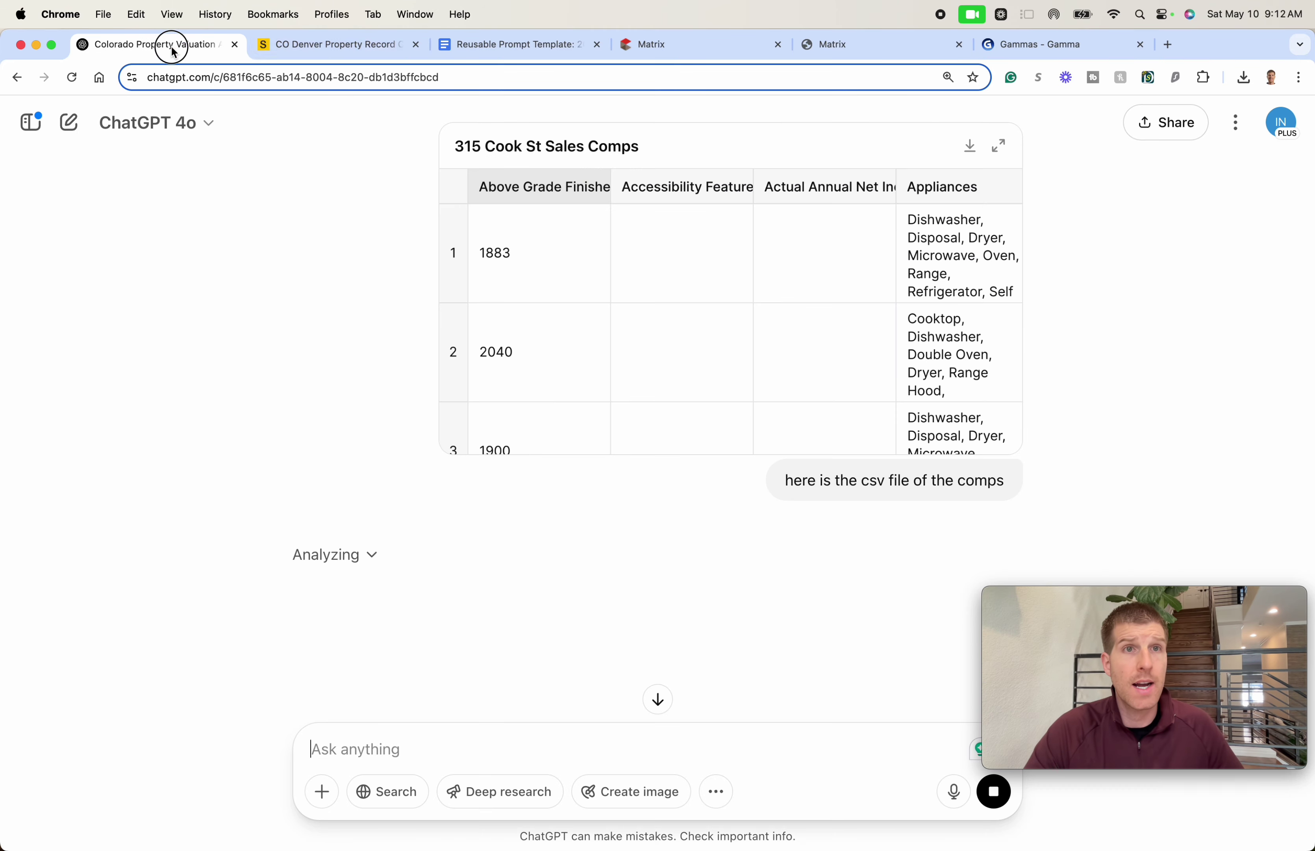
click(285, 46)
scroll(163, 331, up, 20)
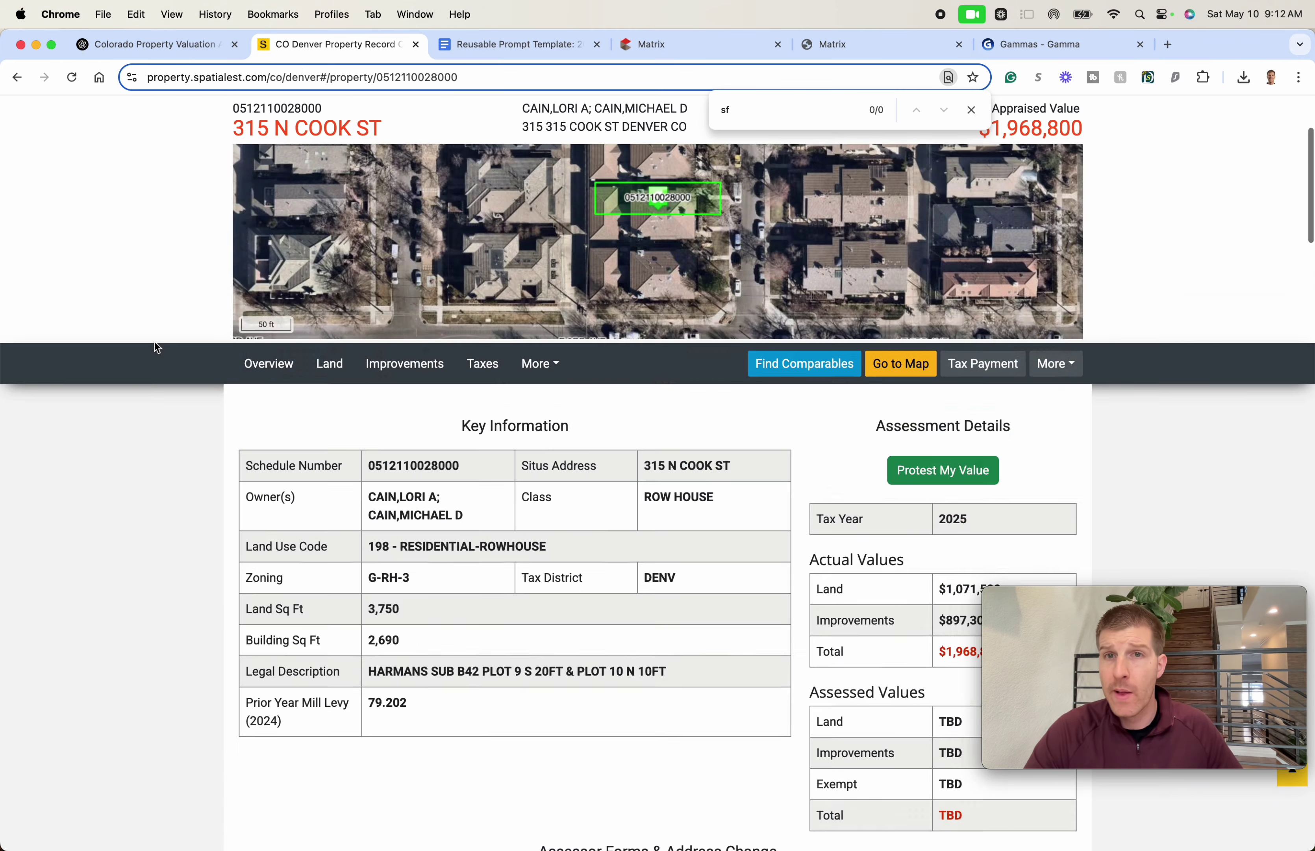
scroll(1247, 312, down, 3)
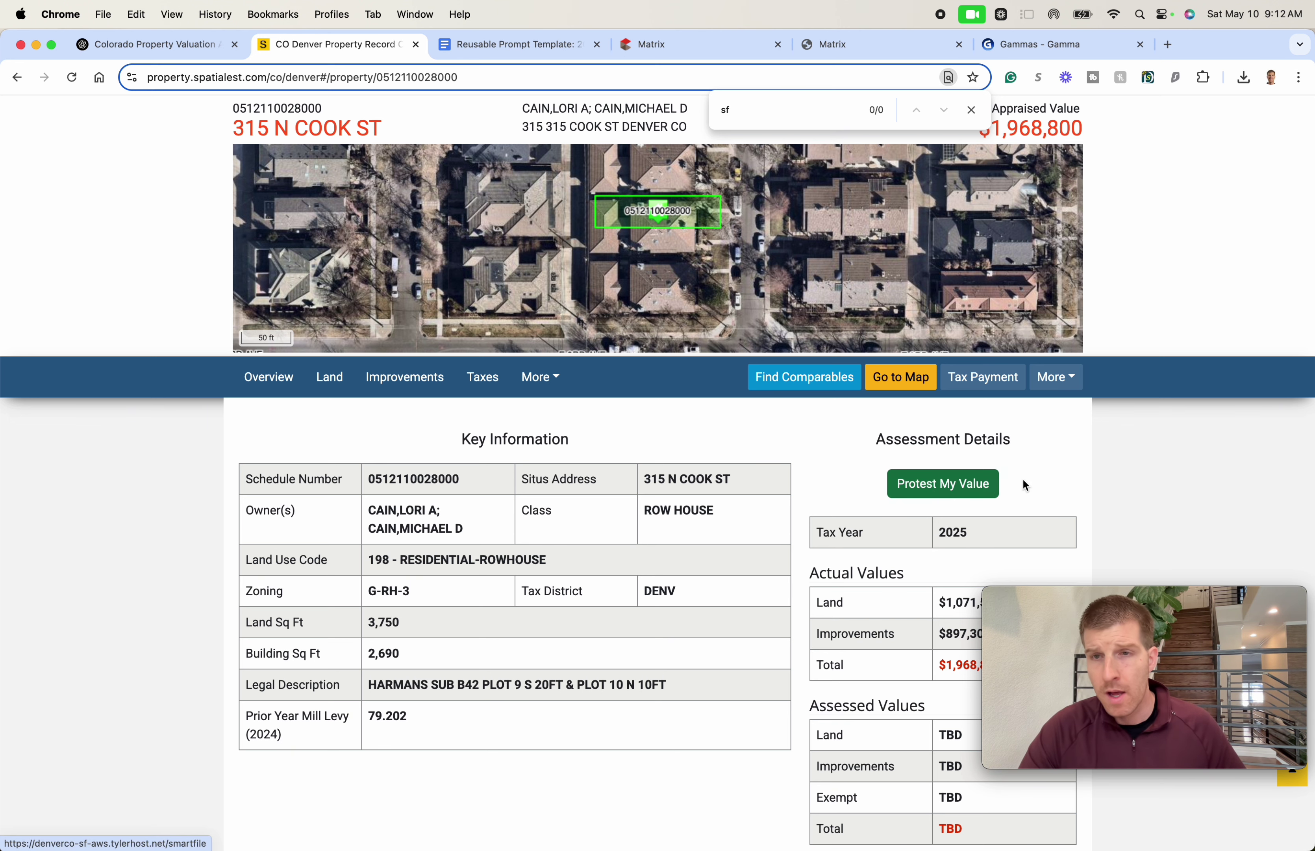
click(1155, 489)
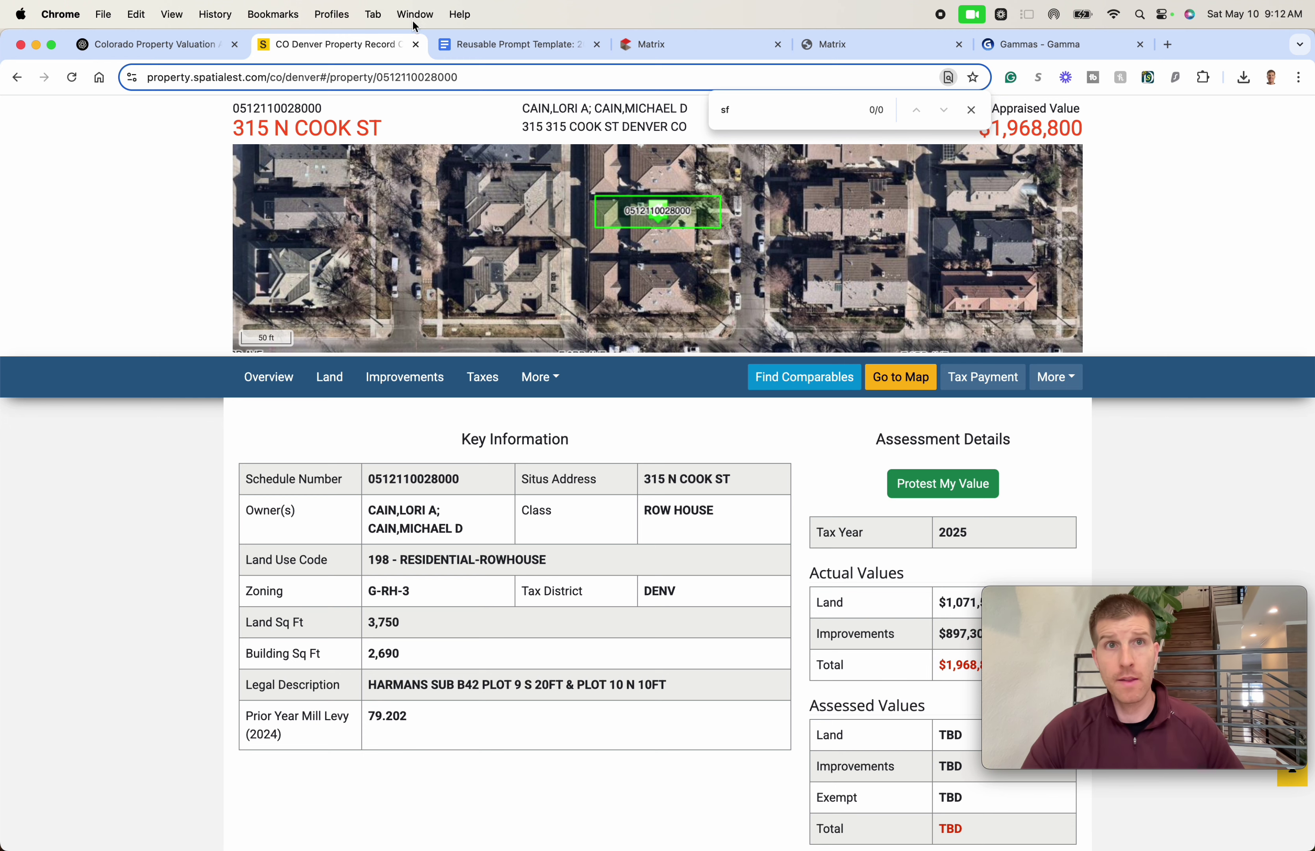
click(176, 46)
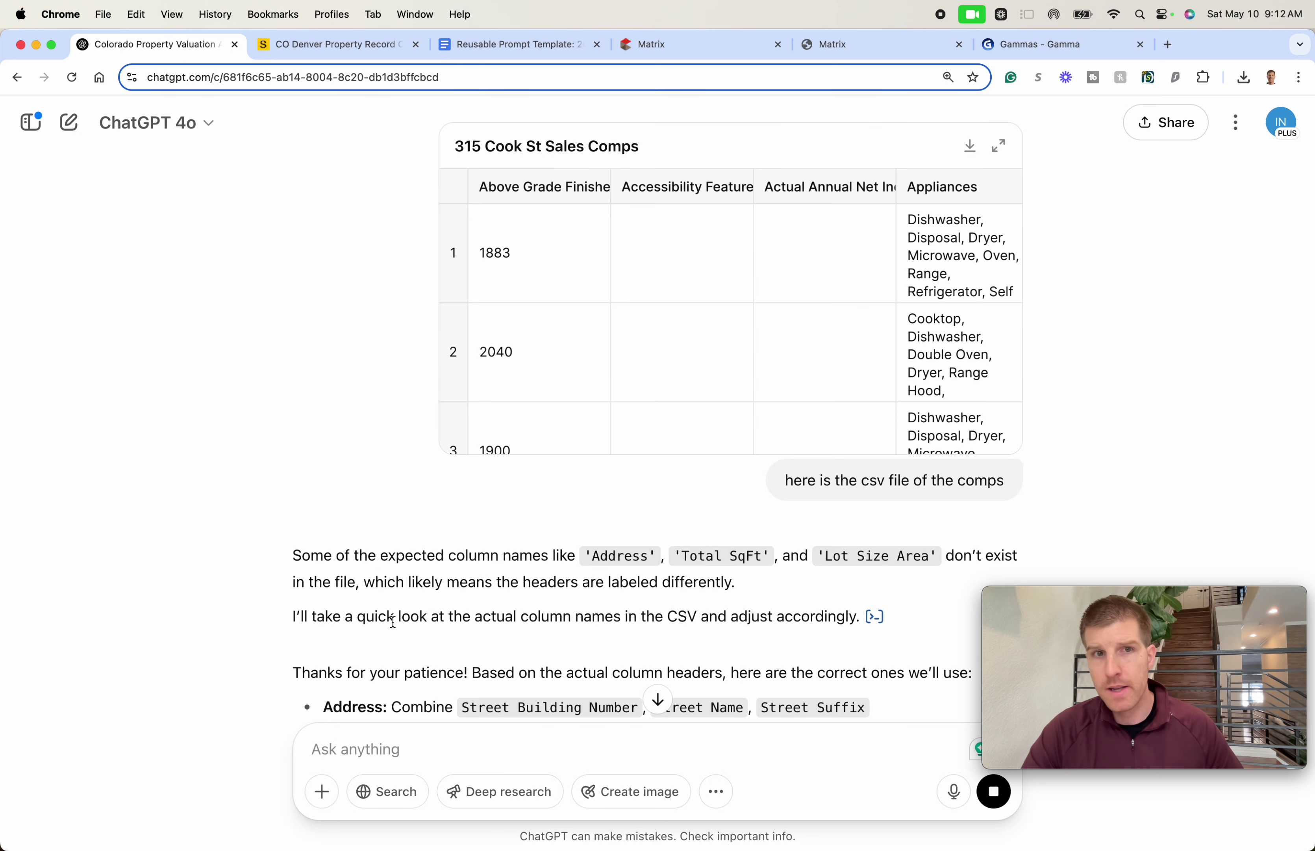
- Read ChatGPT's note on missing CSV column names and its check of the actual headers
scroll(468, 553, down, 2)
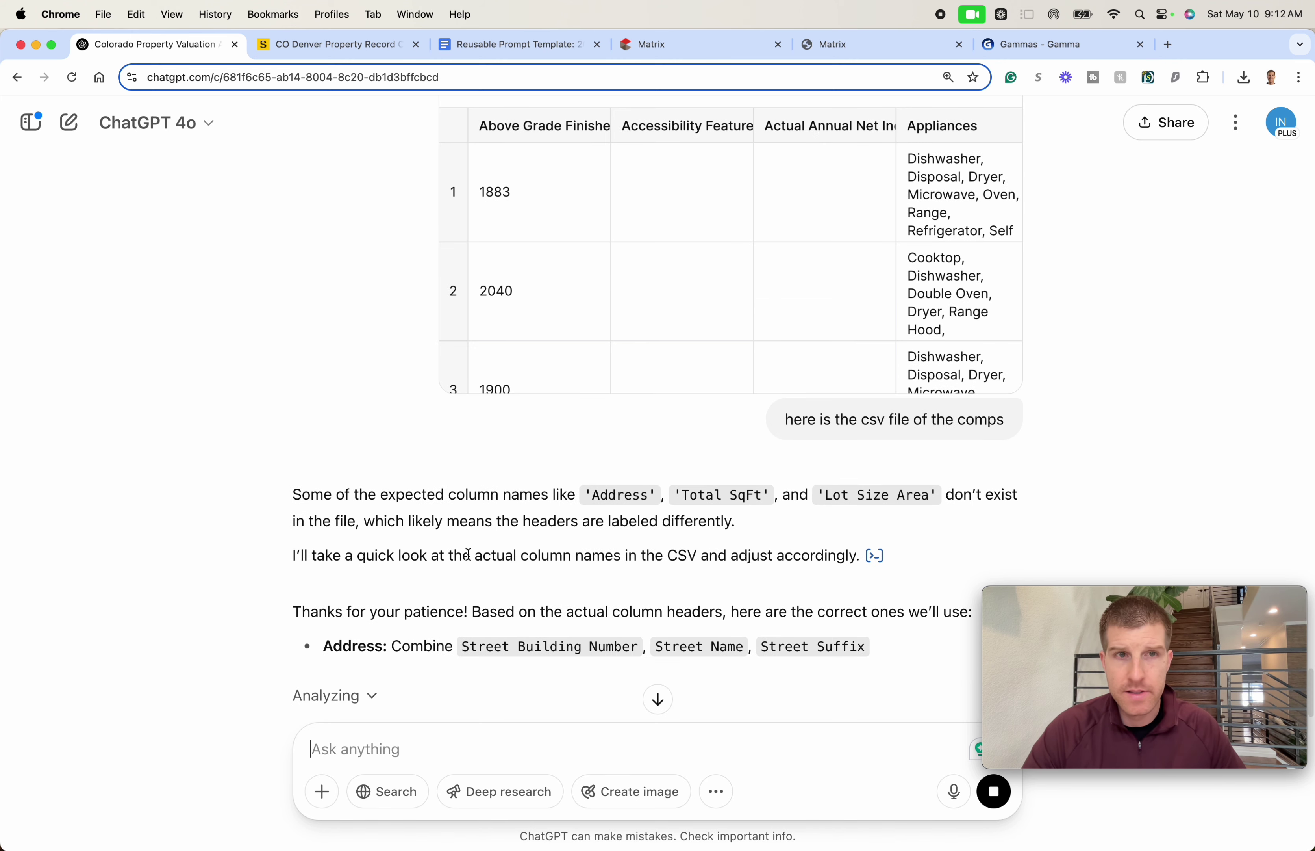
scroll(449, 494, down, 2)
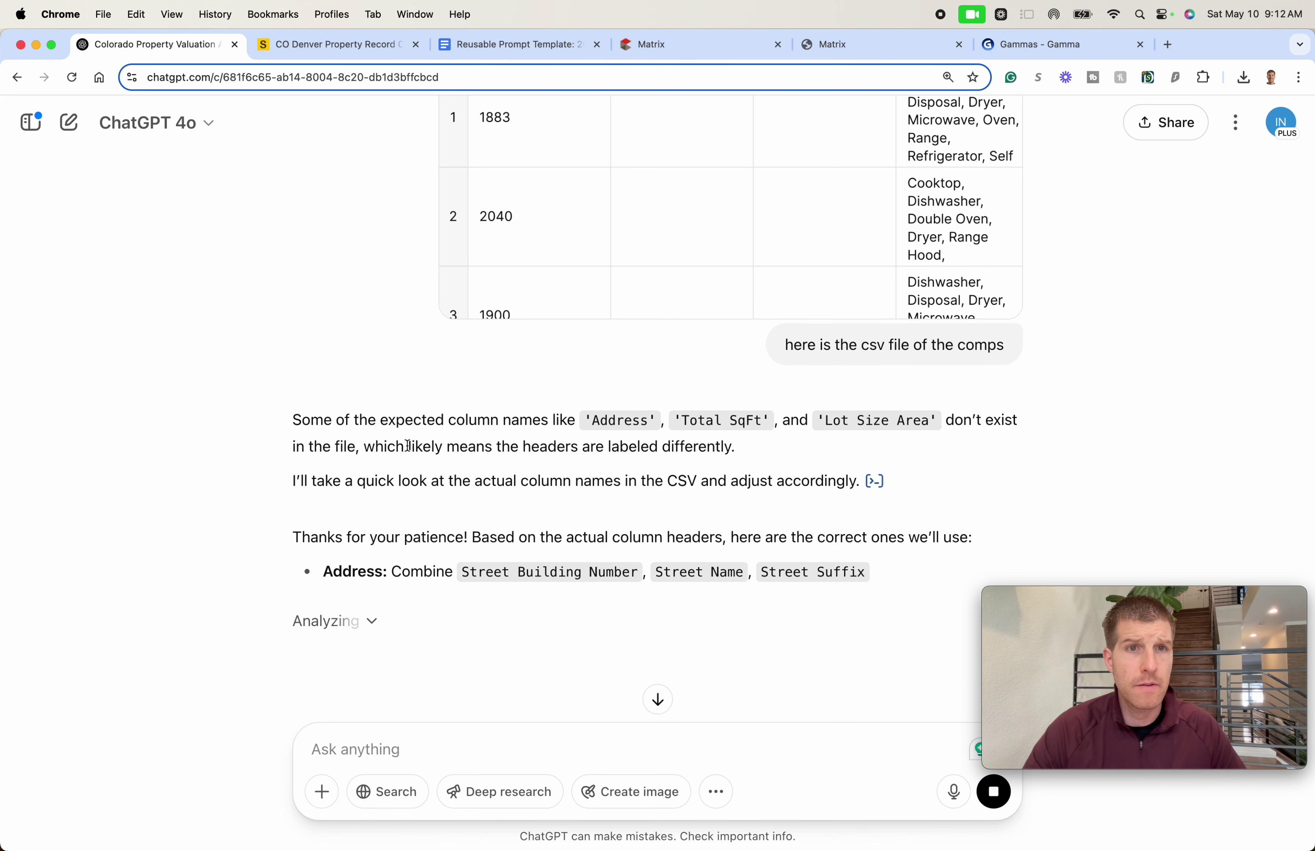
click(485, 436)
triple_click(485, 436)
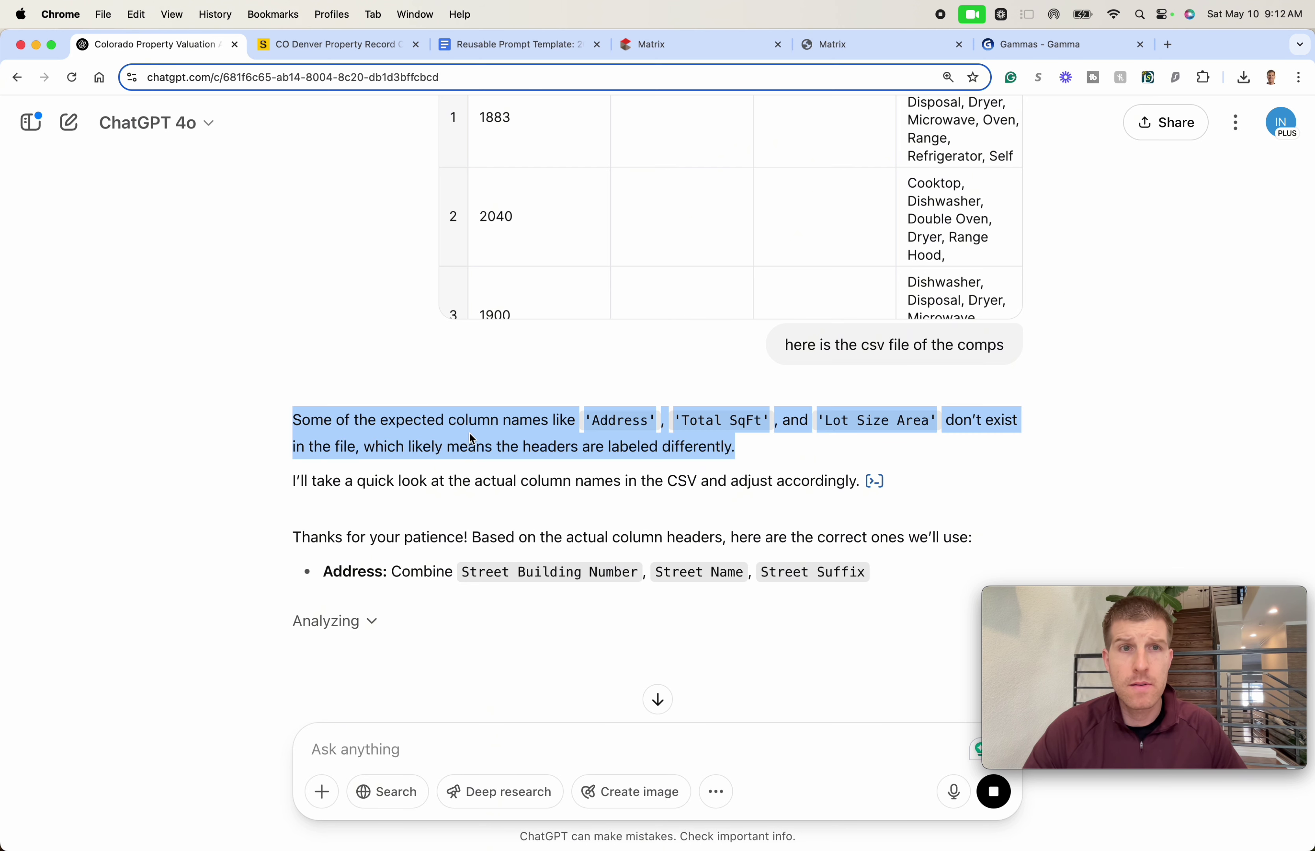
scroll(468, 434, down, 3)
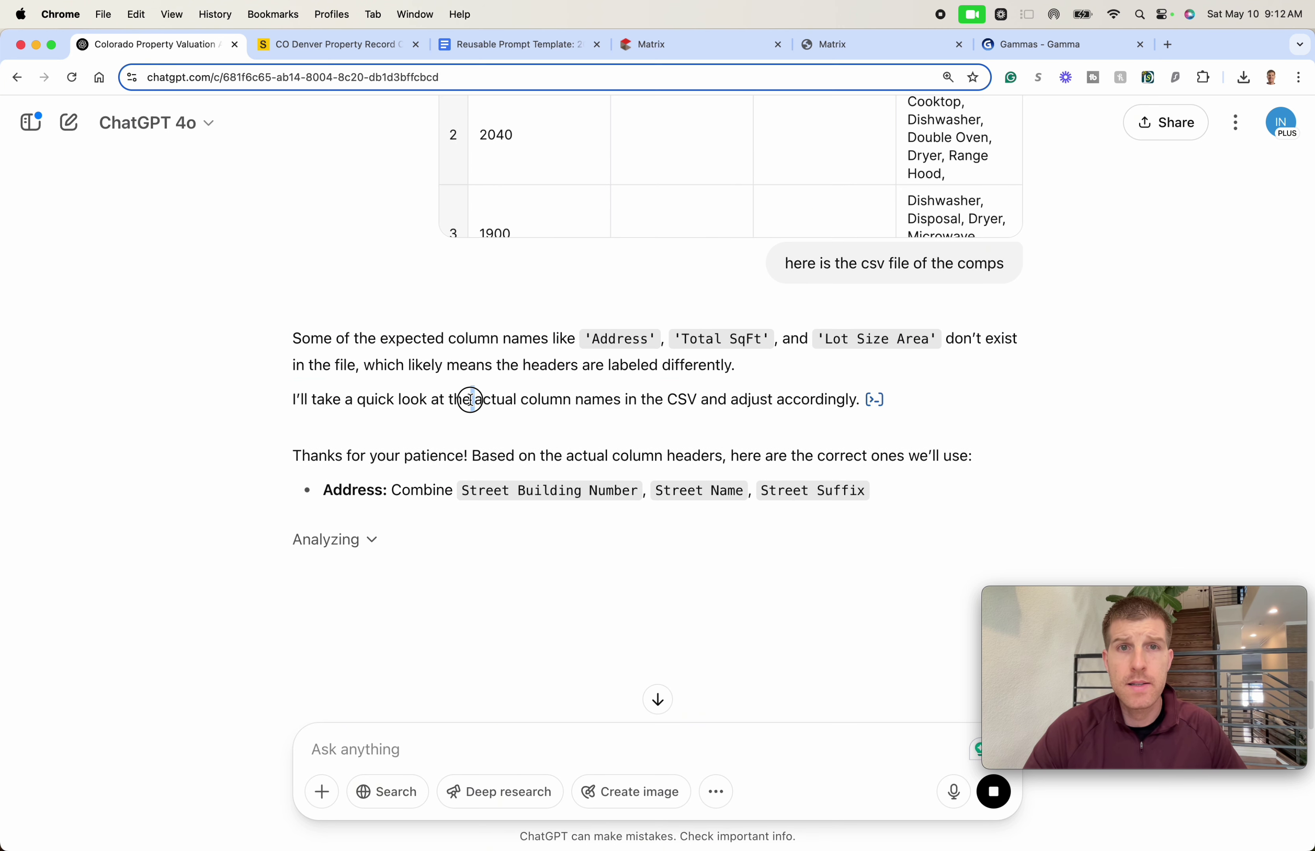
triple_click(463, 394)
click(463, 398)
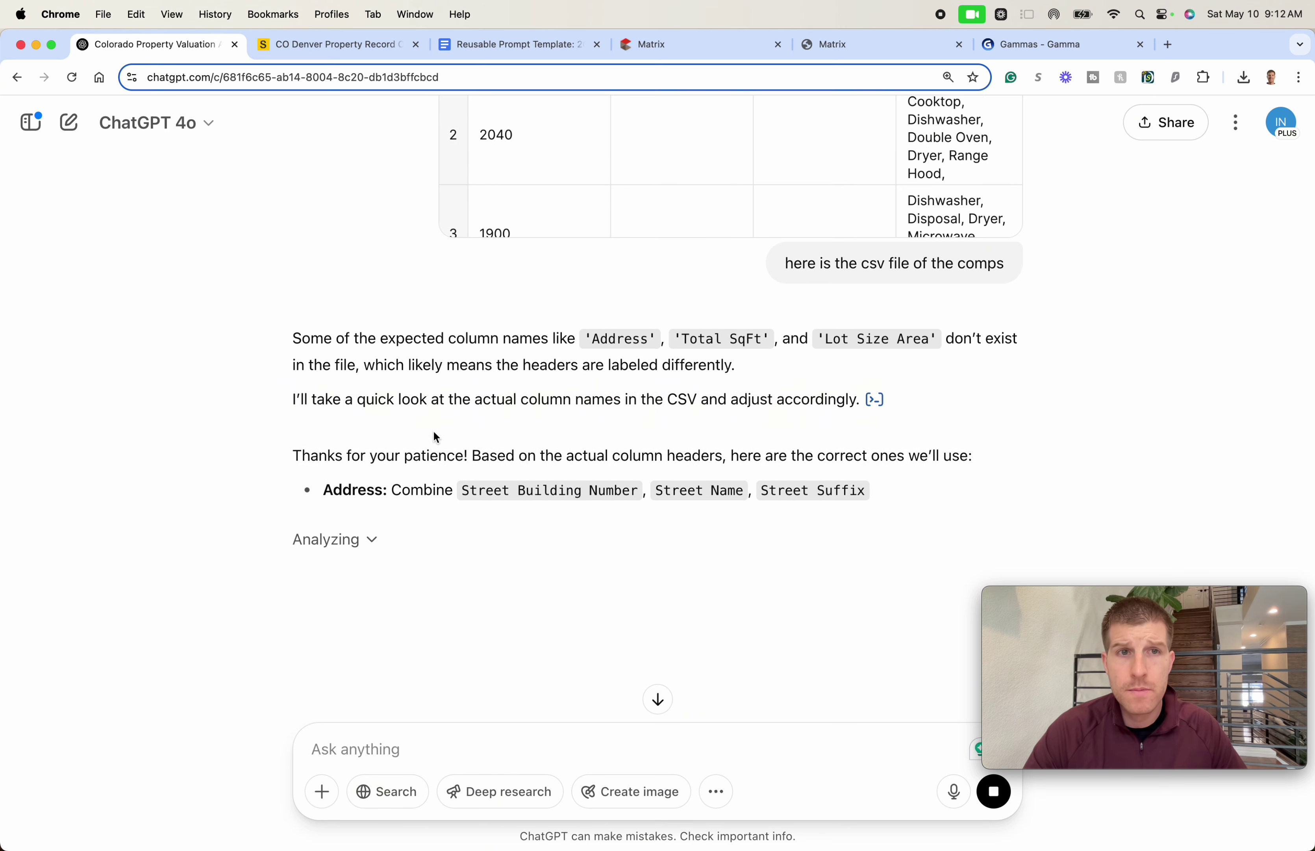
triple_click(392, 457)
click(387, 456)
- Follow the reprocessed data down to the six-sale Comparable Sales Summary table
scroll(384, 458, down, 1)
scroll(382, 450, down, 4)
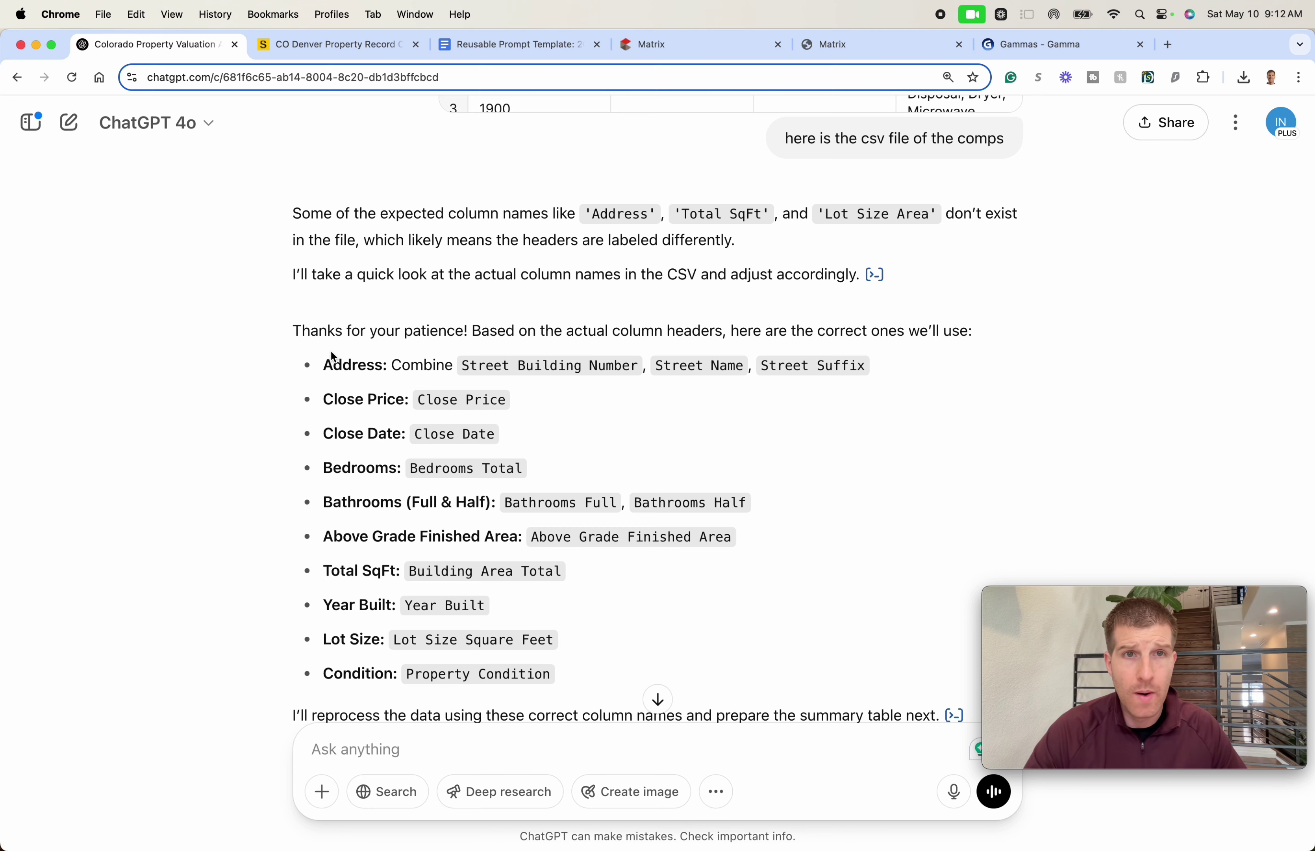
scroll(338, 369, down, 3)
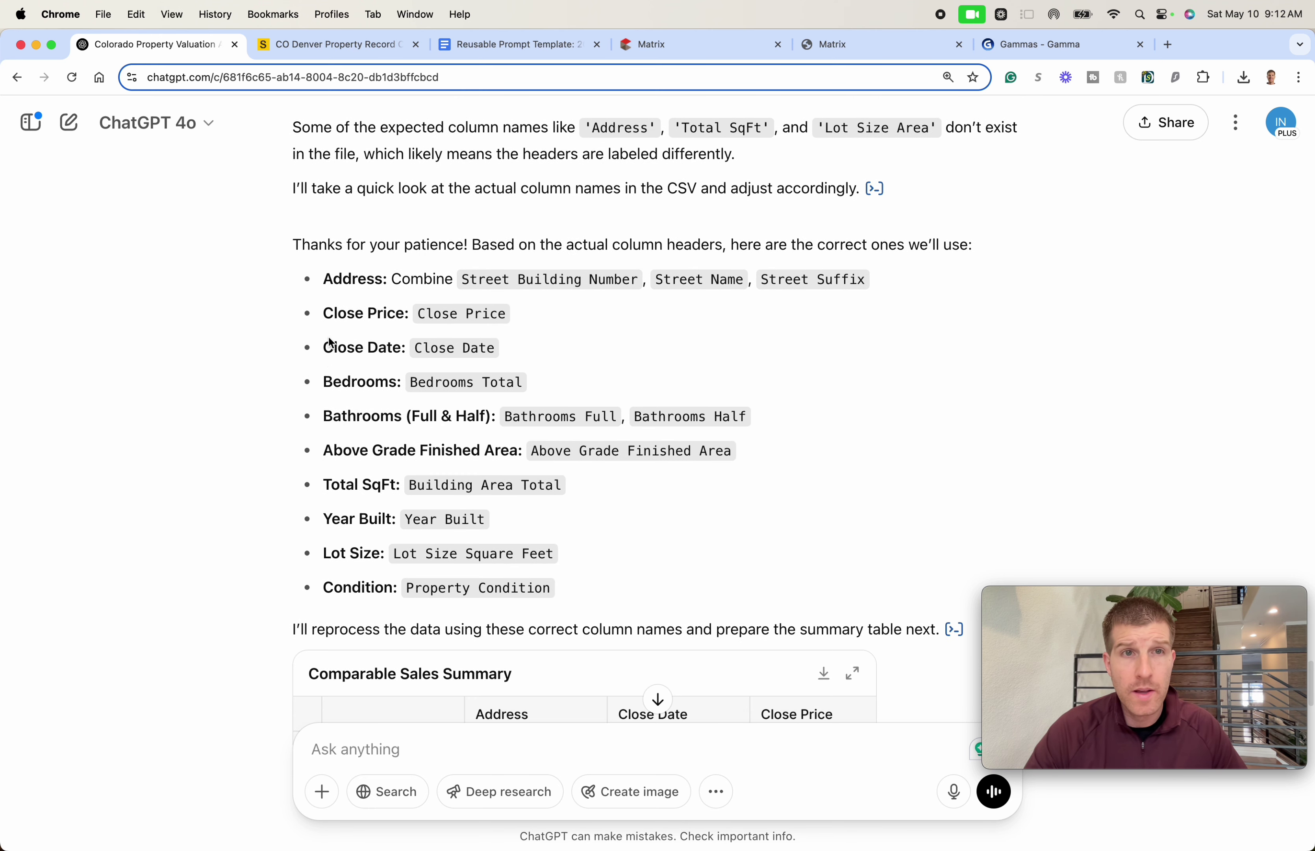
scroll(370, 309, down, 2)
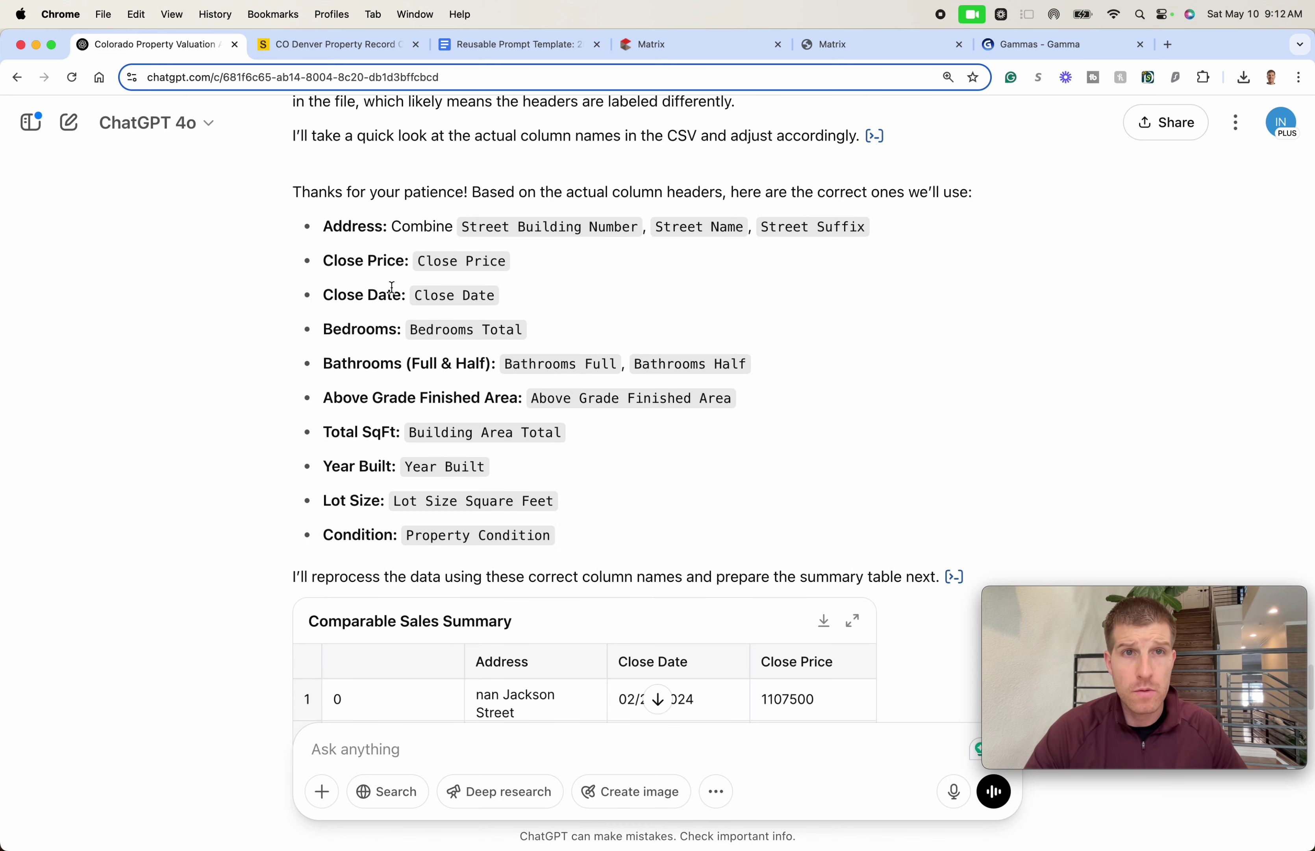
scroll(386, 289, down, 2)
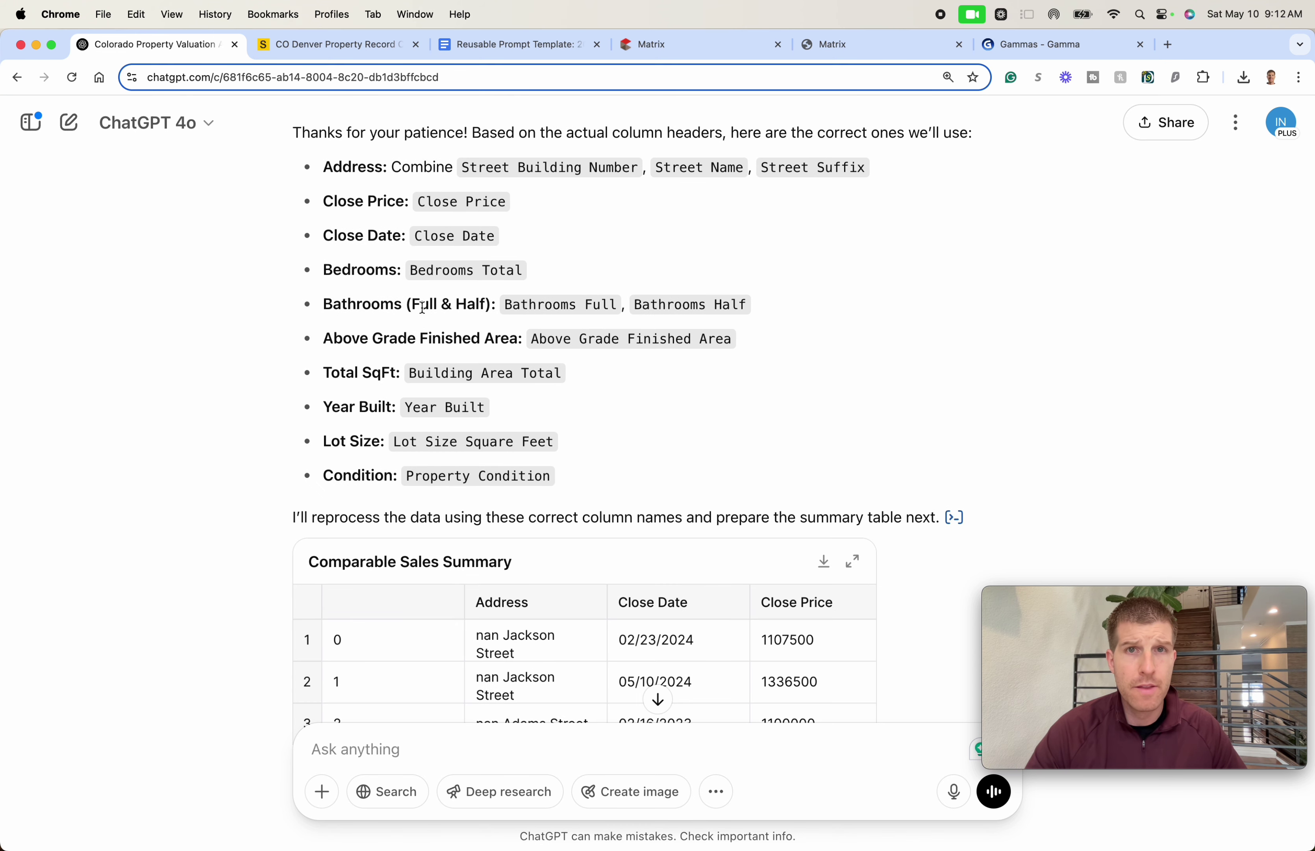
scroll(406, 326, down, 3)
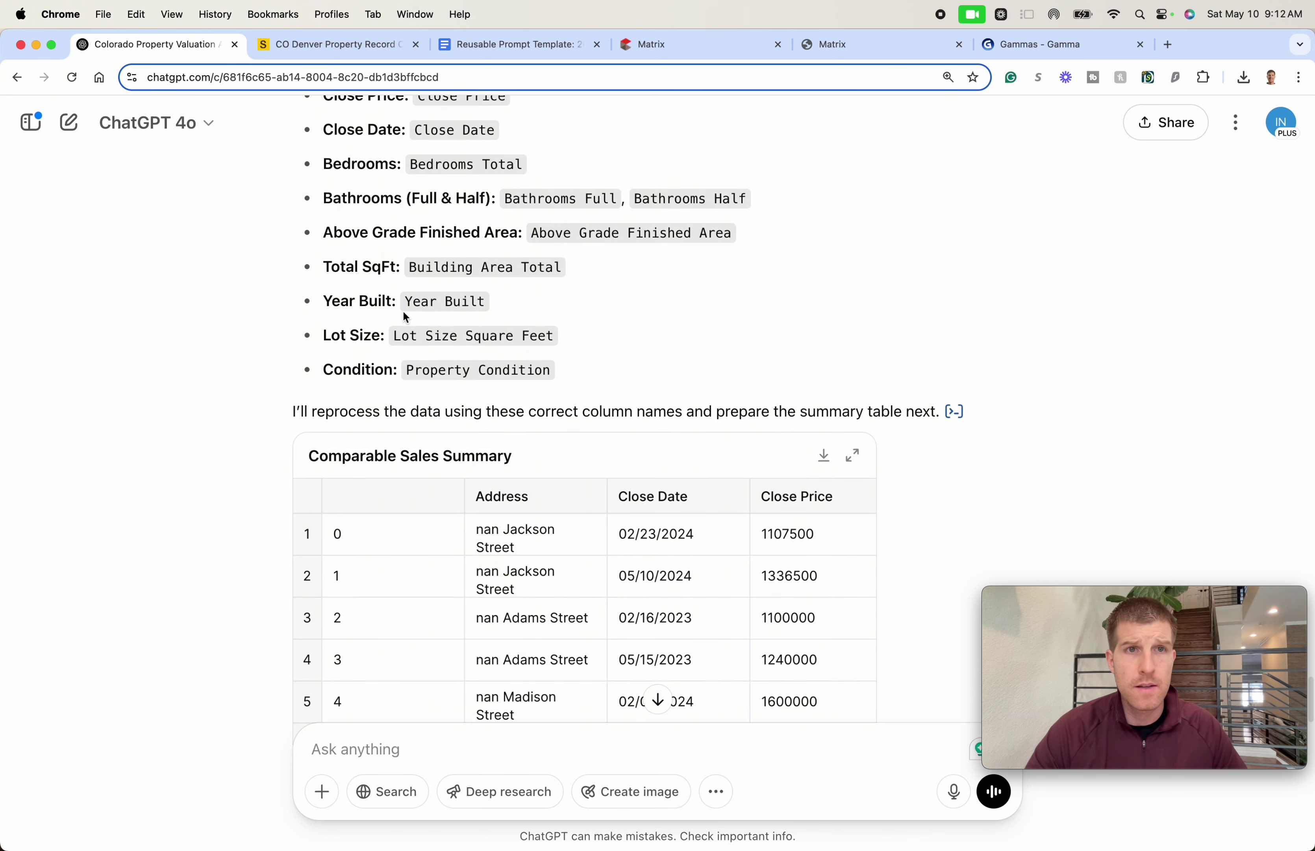
triple_click(398, 409)
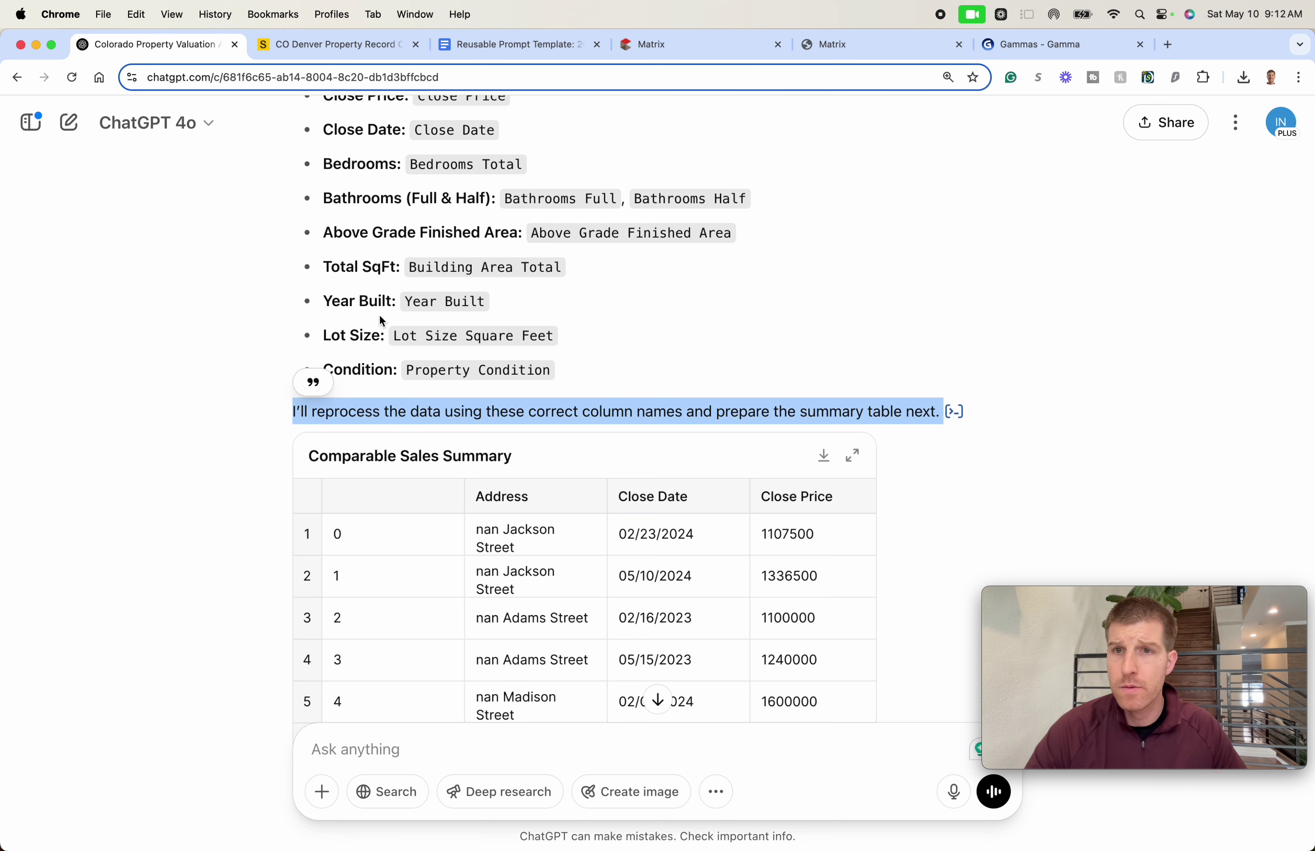
scroll(380, 317, down, 8)
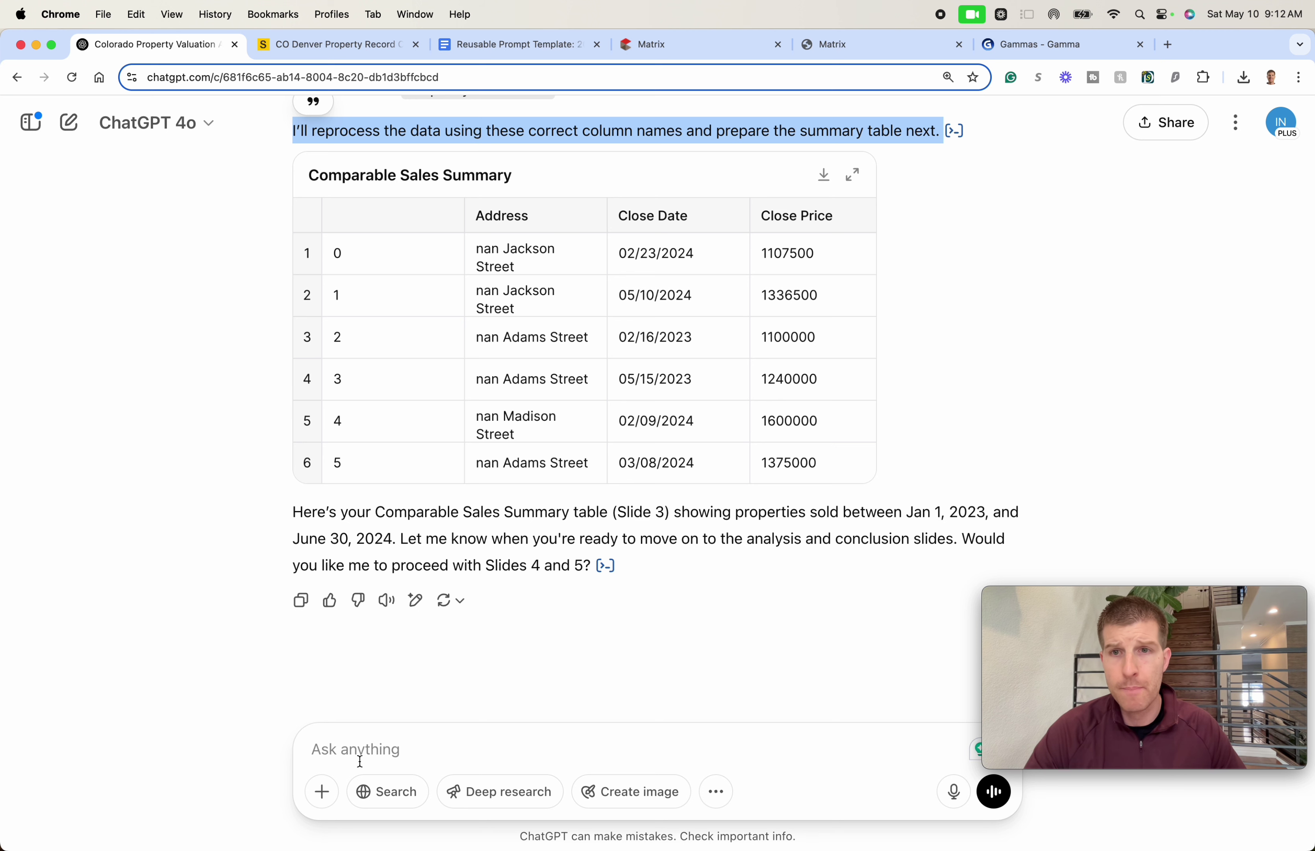
- Review the closing text of the reply below the comps summary table
click(322, 792)
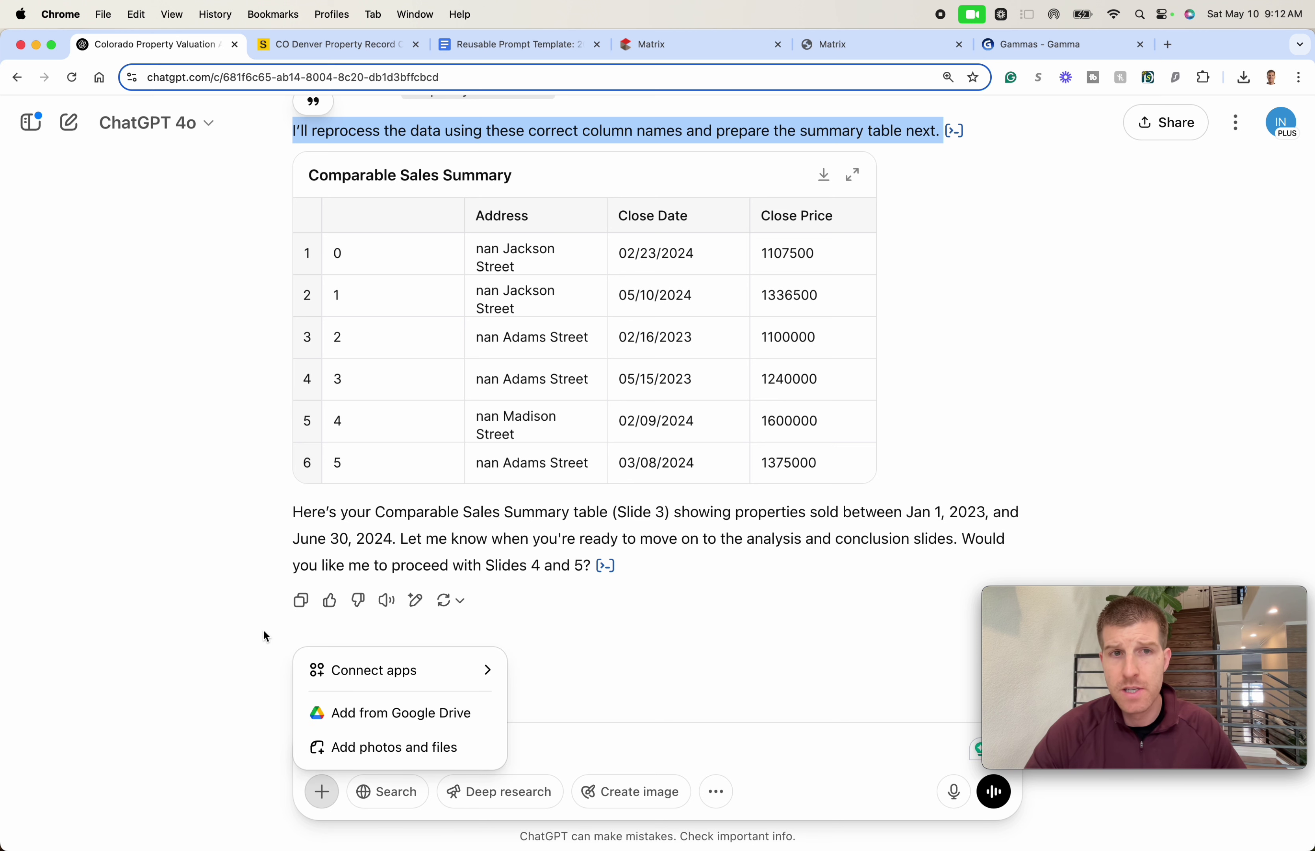
click(262, 631)
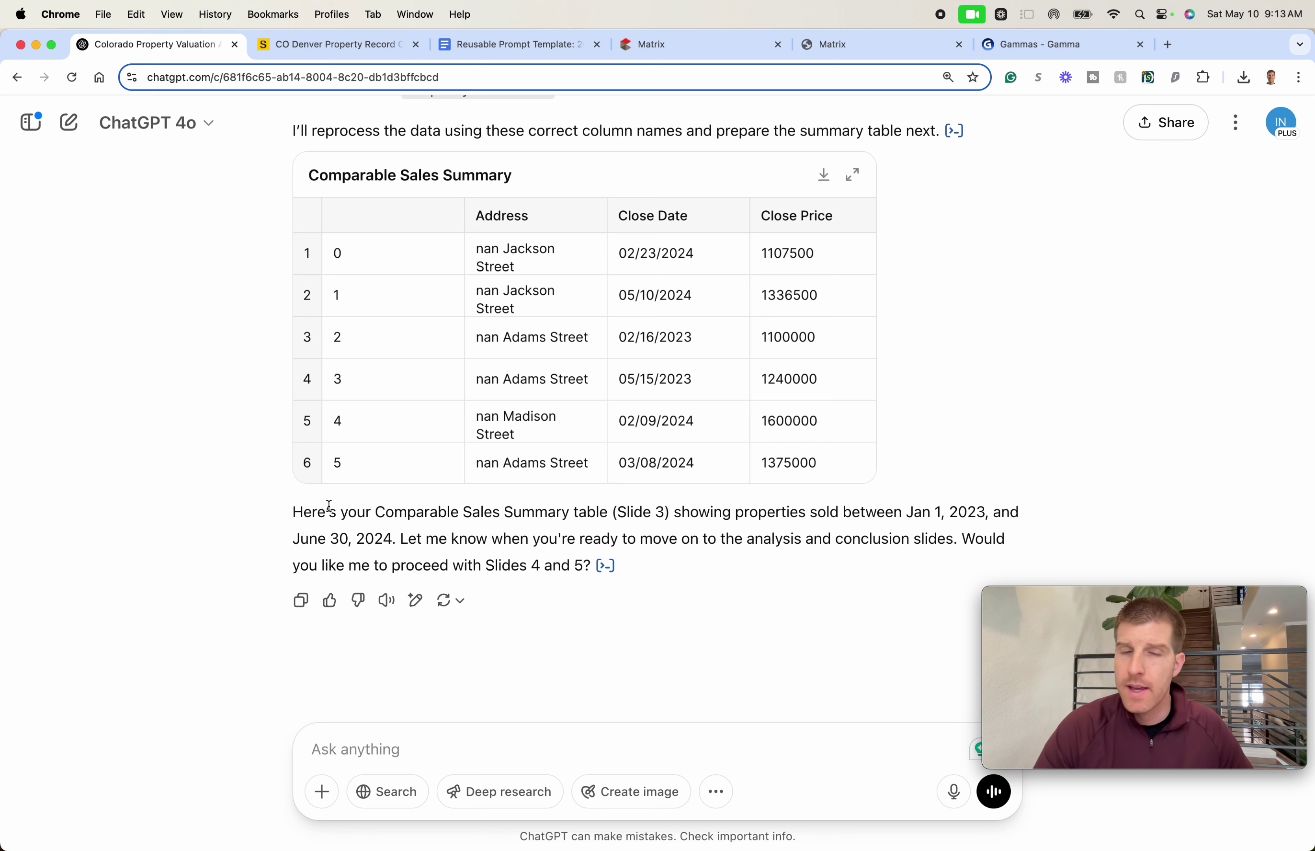
double_click(354, 513)
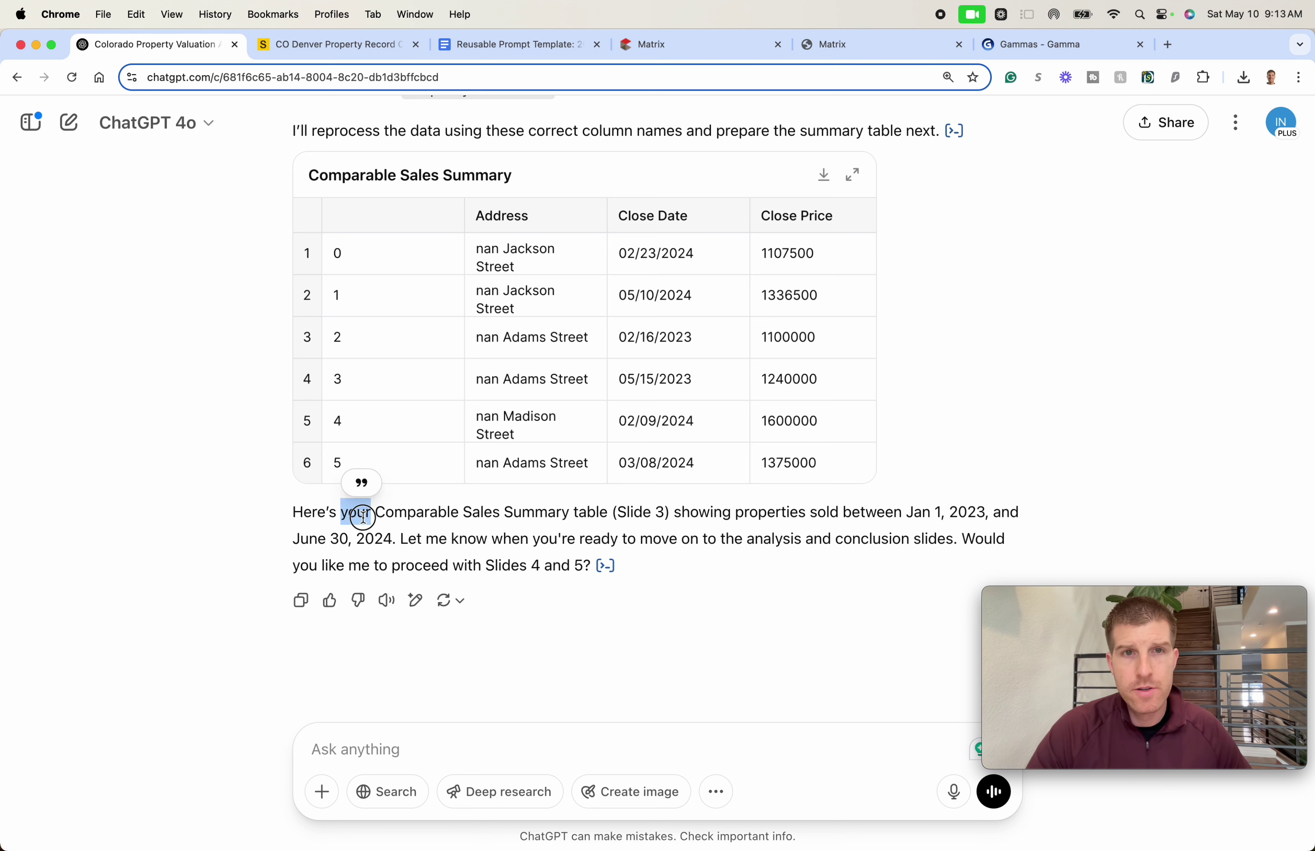
click(407, 518)
drag(465, 505, 435, 561)
click(431, 536)
click(488, 534)
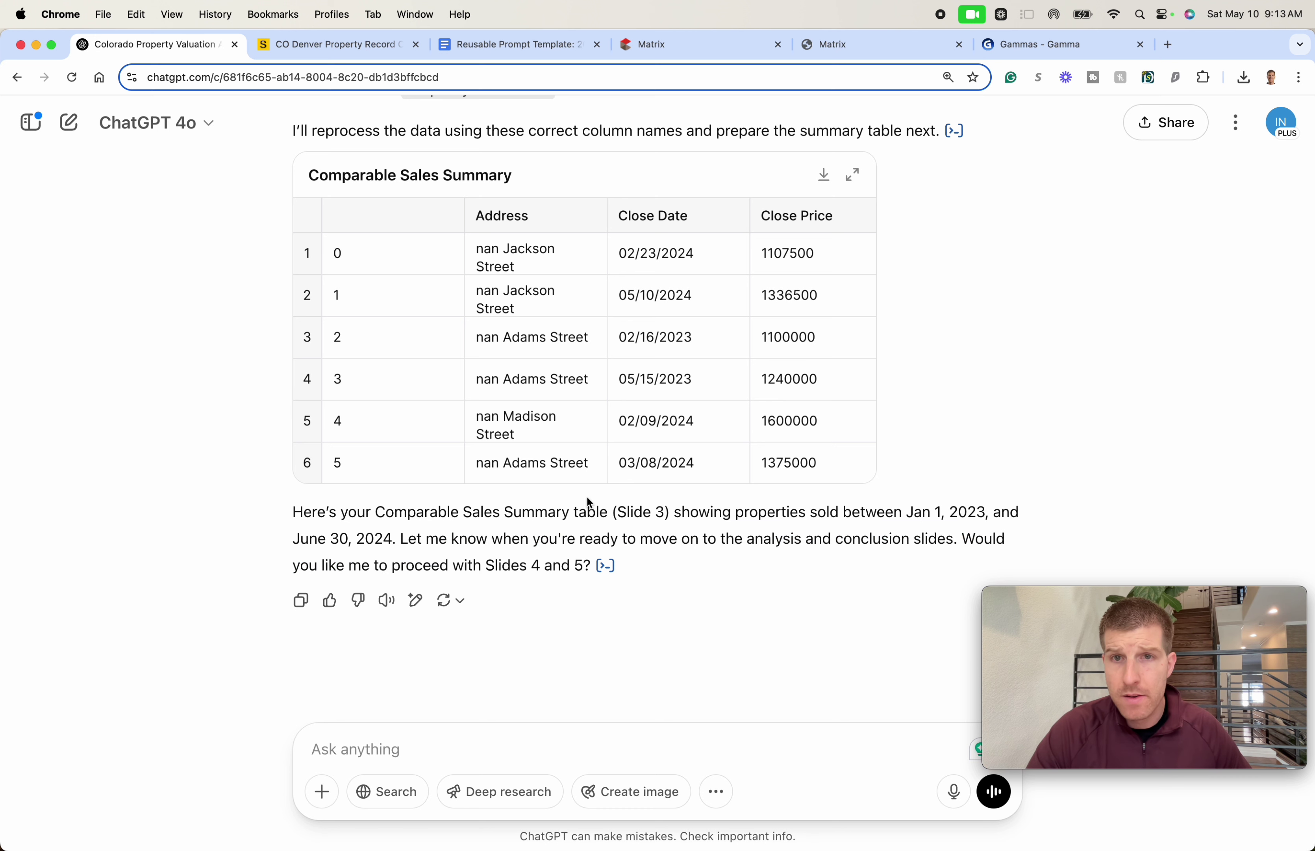
- Reply 'yes please proceed' so ChatGPT continues with Slides 4 and 5
click(376, 734)
text(yes please p)
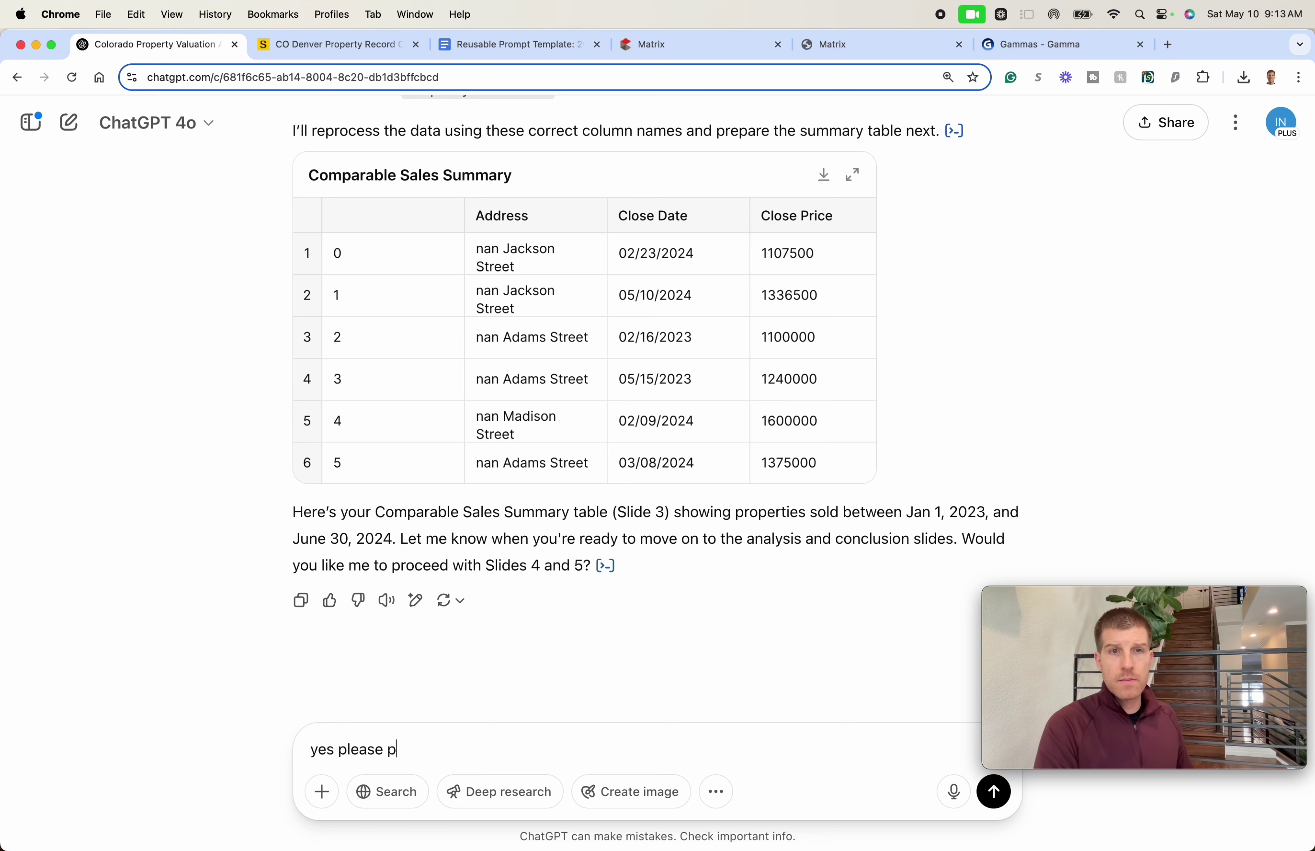
text(roceed)
key(Return)
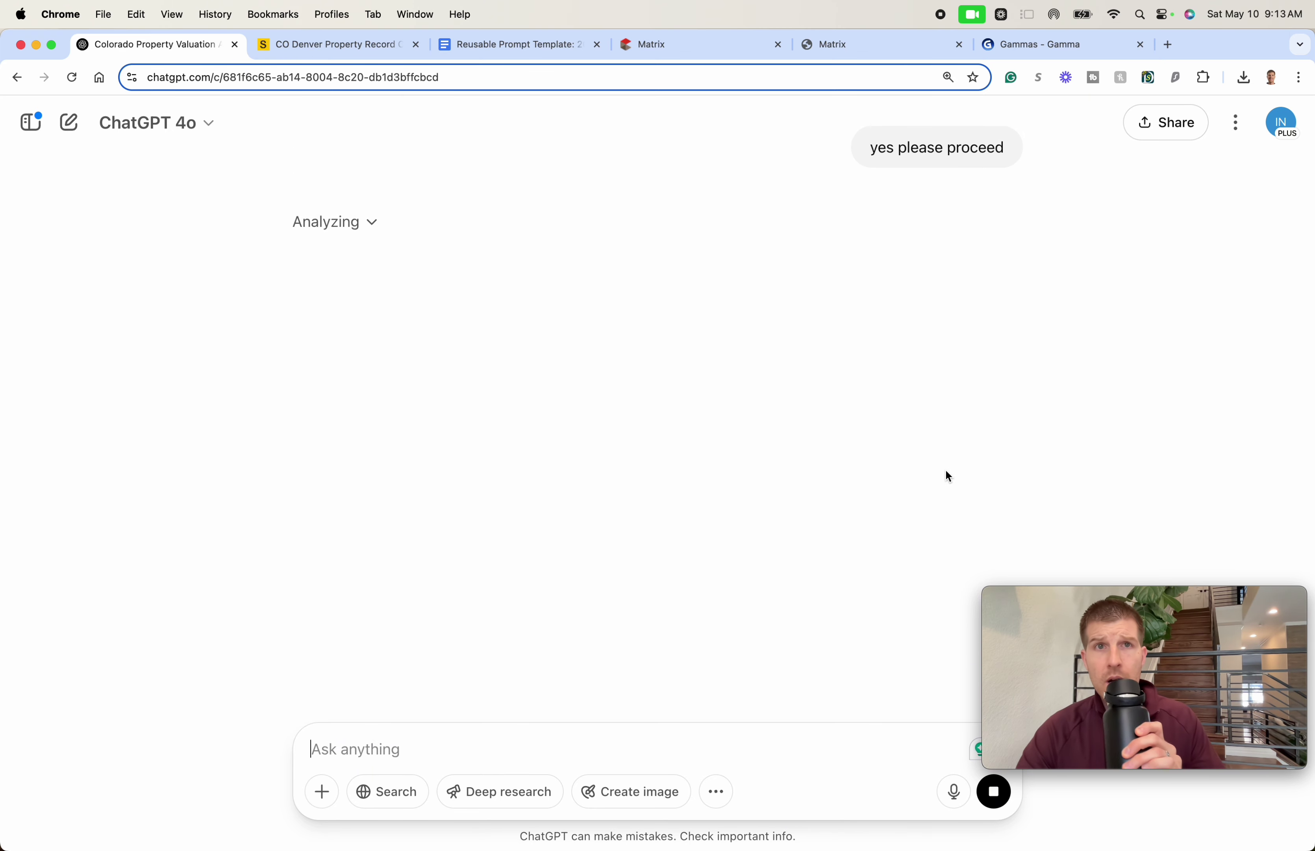
scroll(948, 475, up, 4)
scroll(948, 476, up, 1)
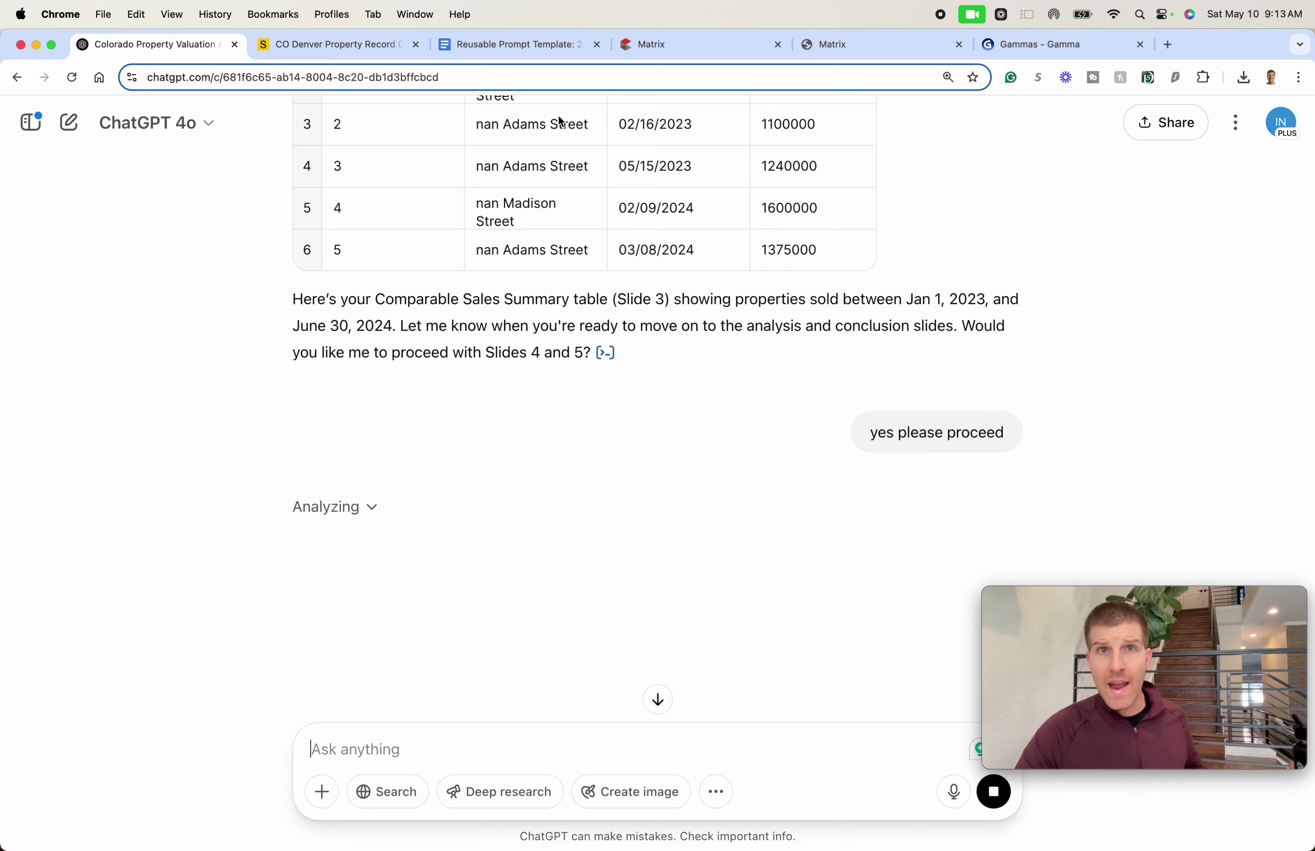
- Close the Matrix PDF tab and show the top of the Reusable Prompt Template document
click(839, 53)
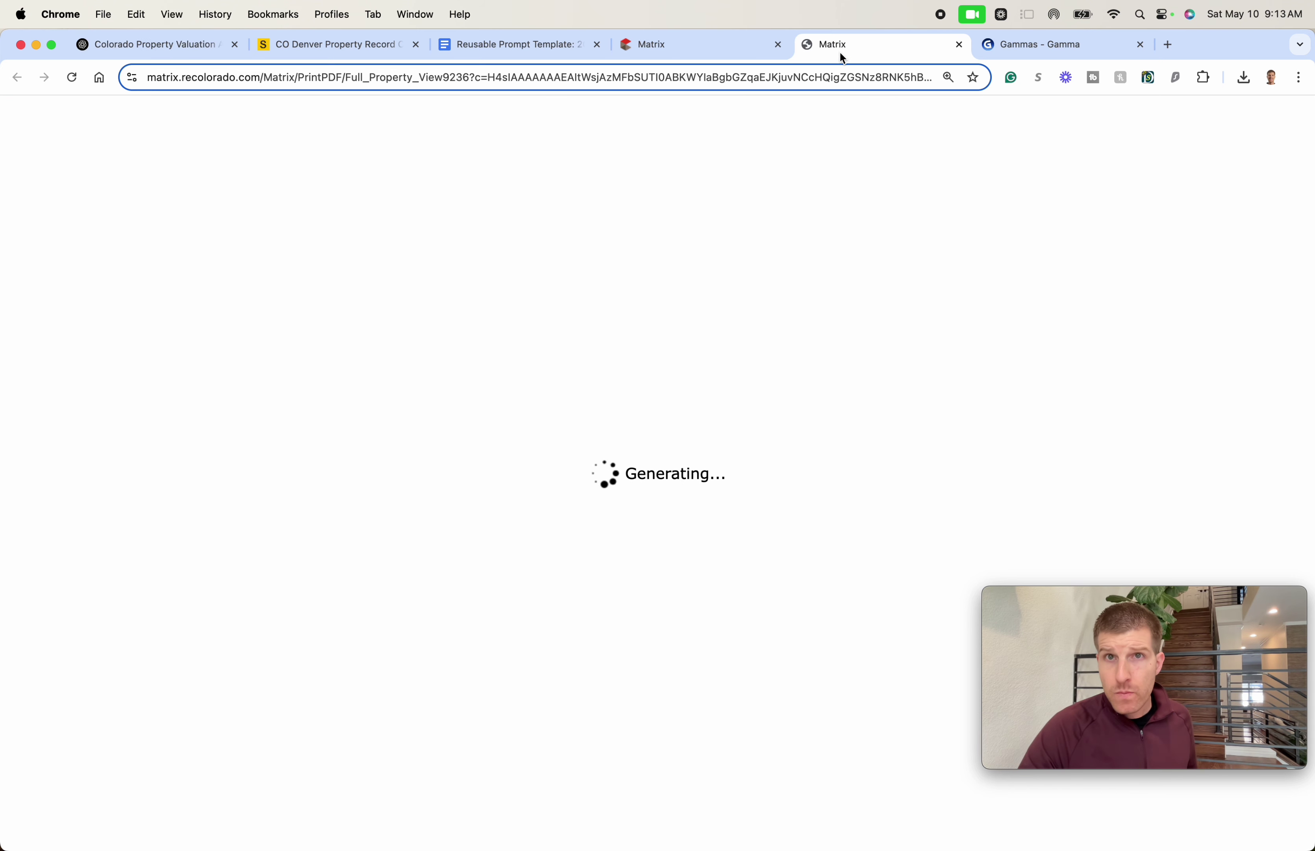
key(super+w)
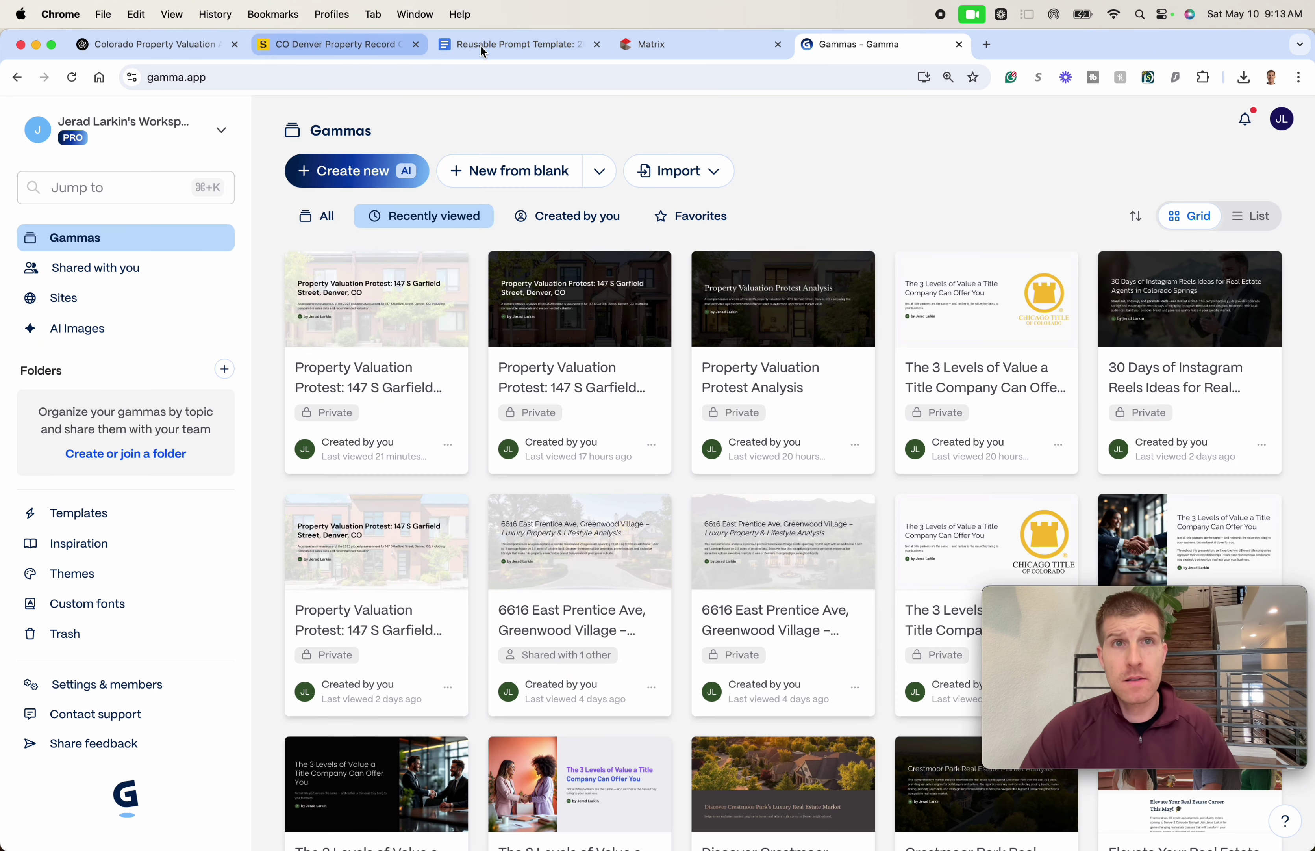
click(497, 45)
scroll(711, 282, up, 10)
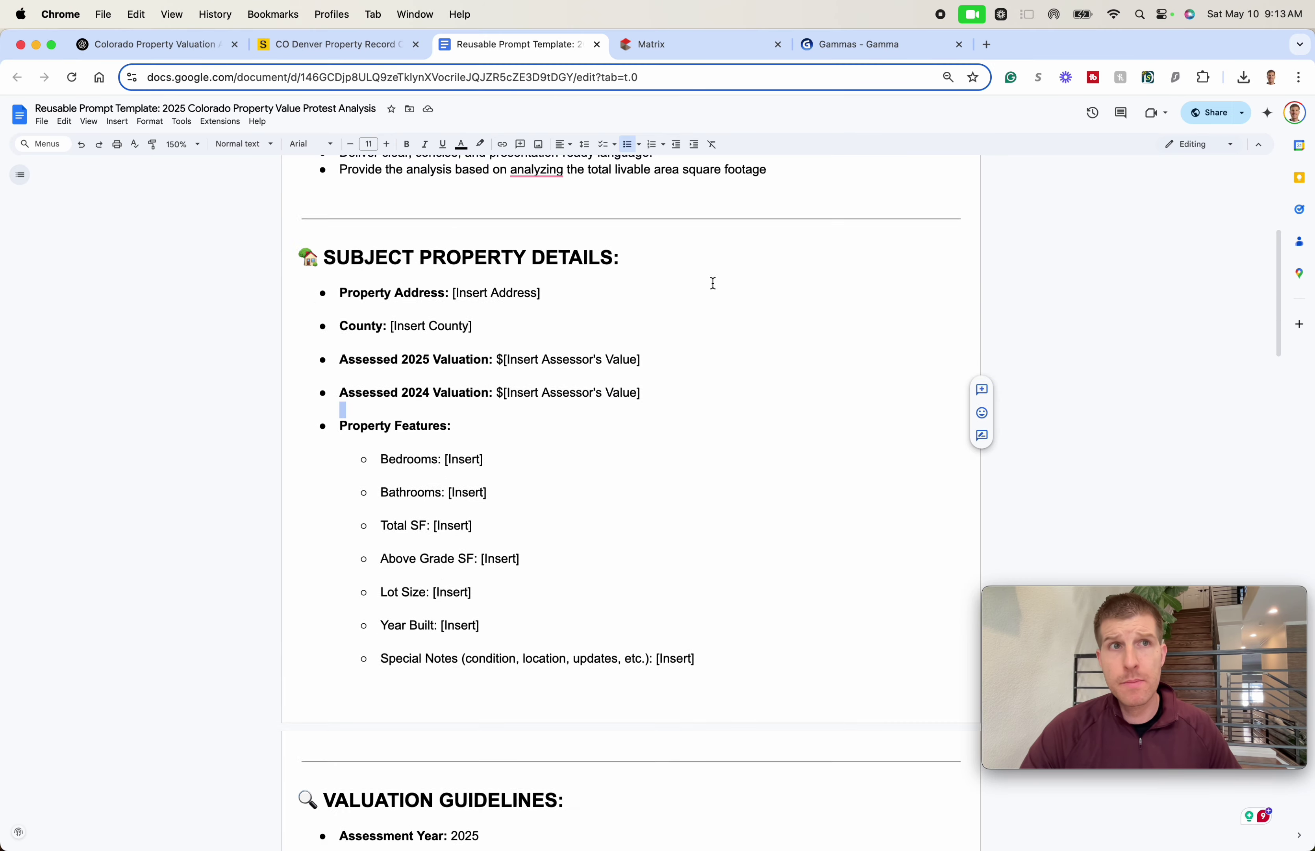
scroll(718, 309, down, 20)
scroll(772, 333, up, 20)
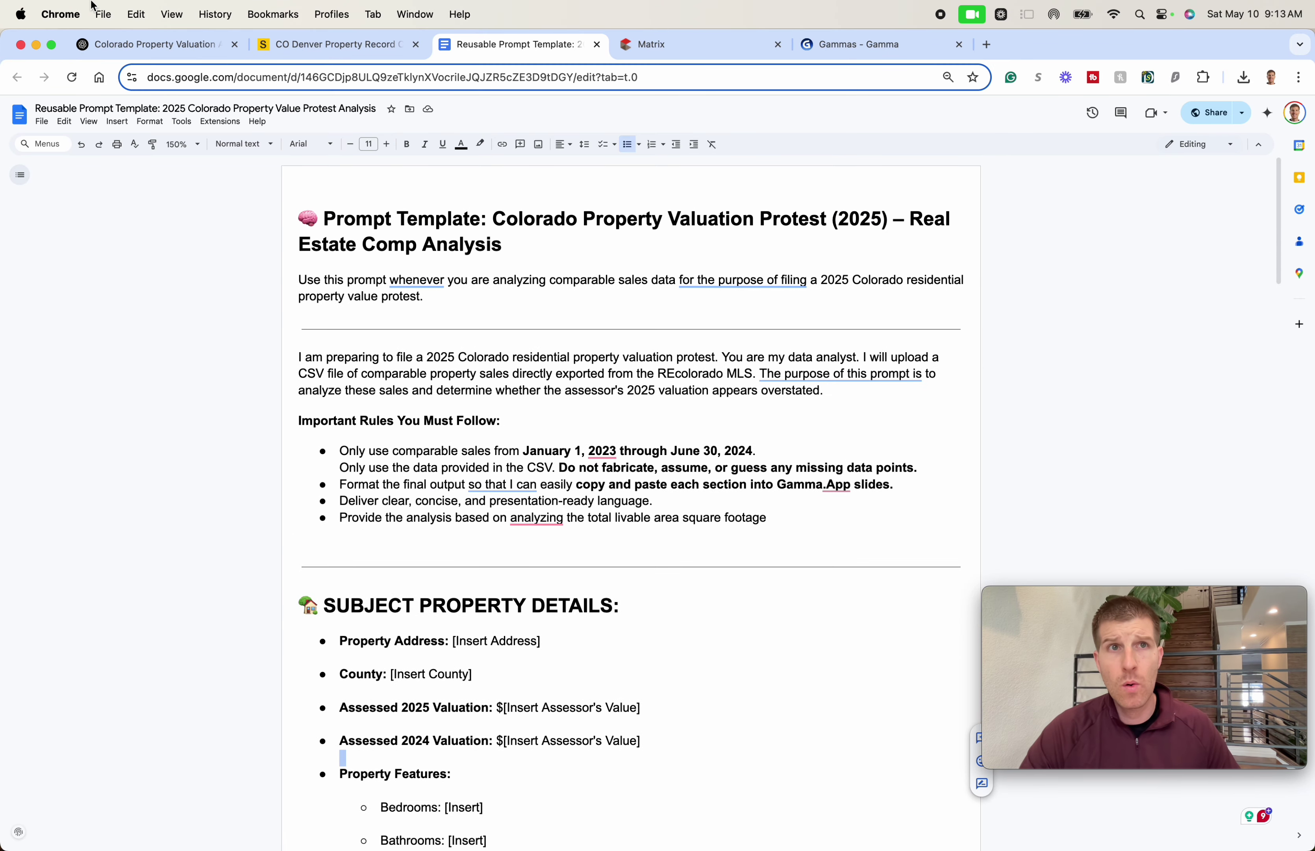
click(332, 45)
click(160, 45)
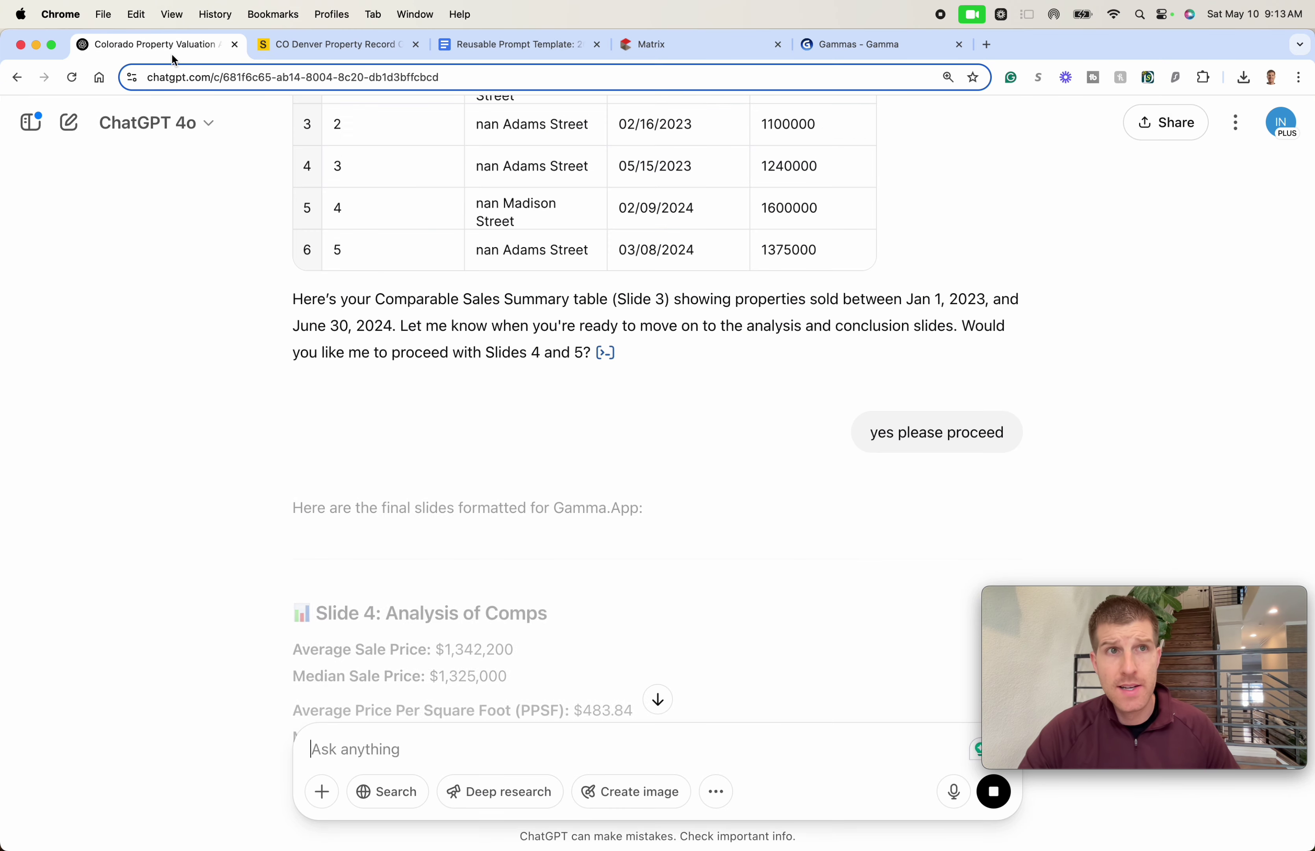
scroll(665, 575, down, 6)
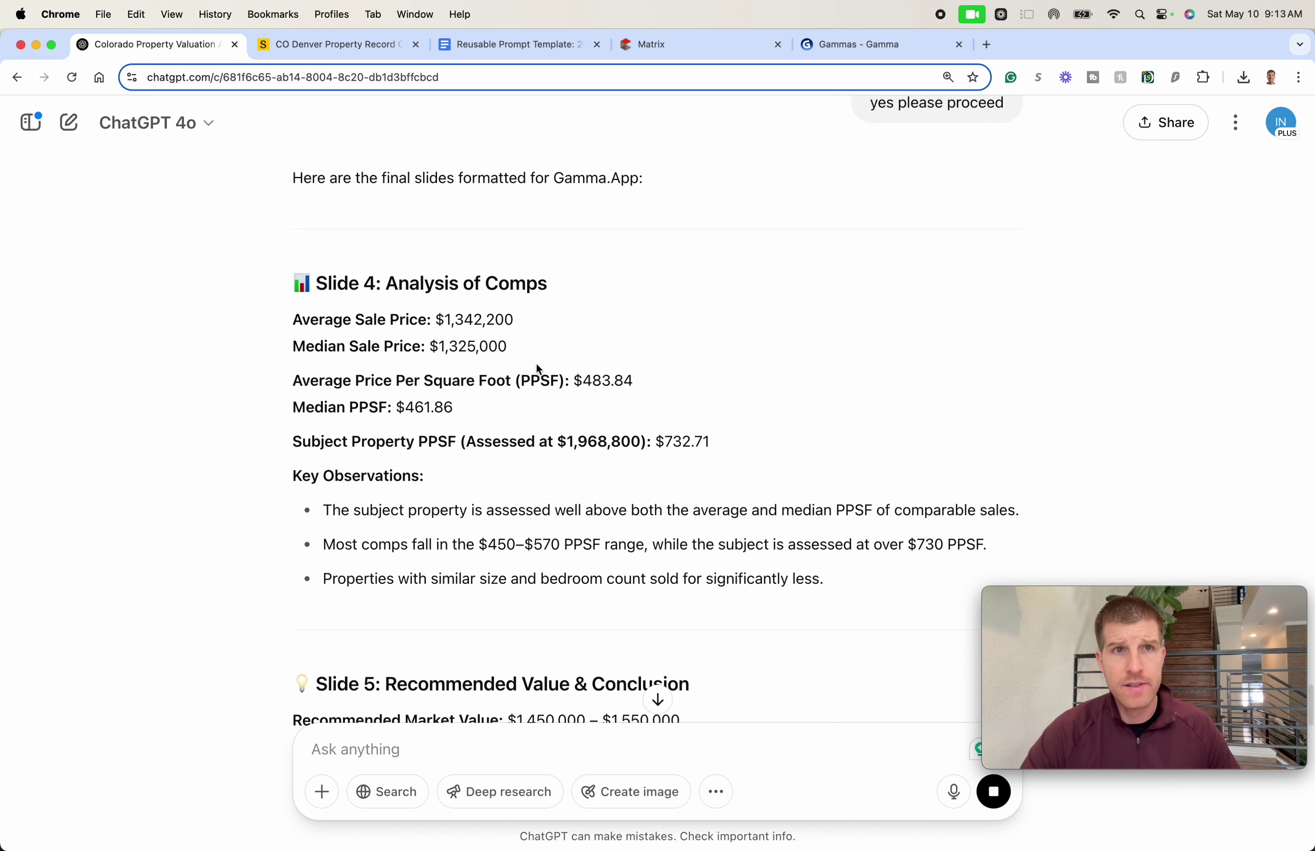
scroll(536, 364, down, 5)
scroll(539, 389, down, 2)
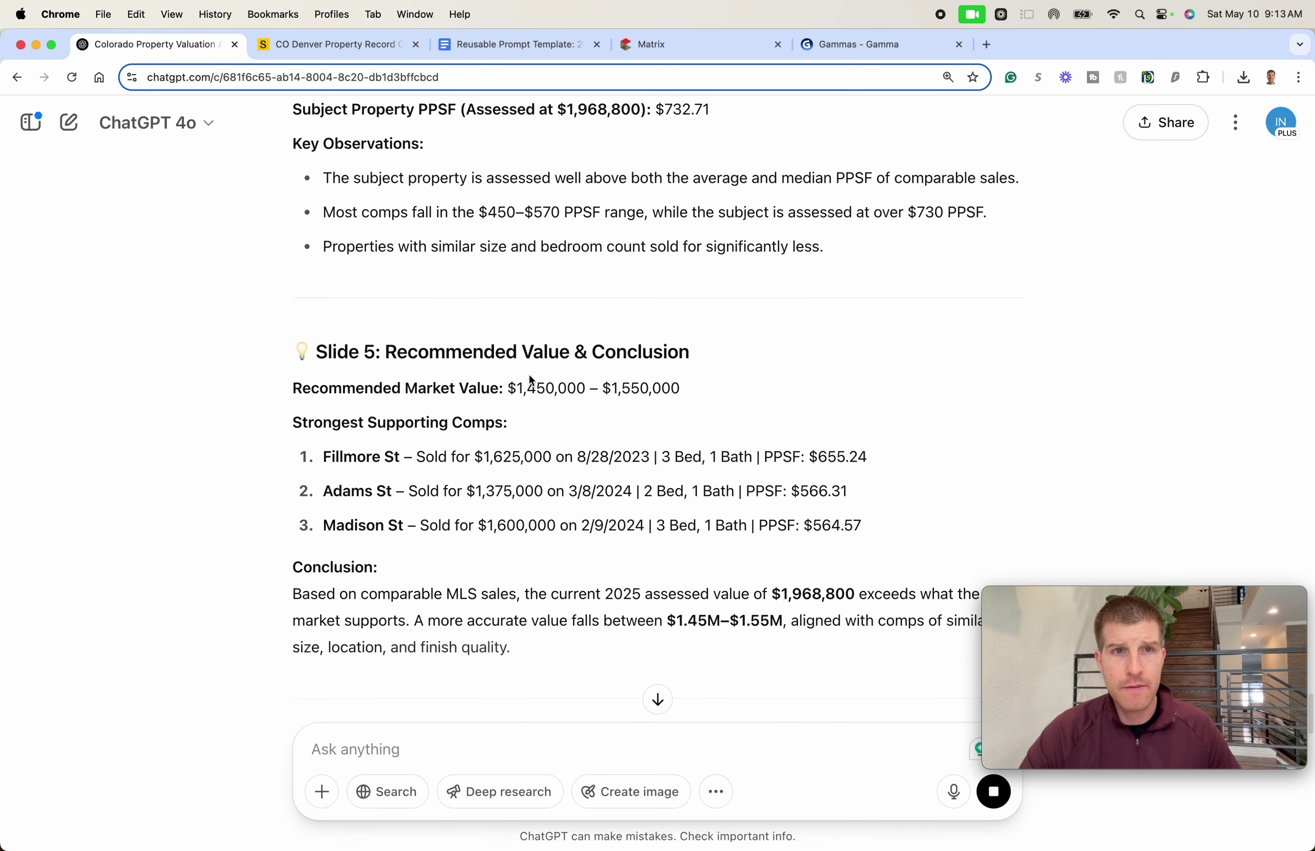
triple_click(505, 388)
drag(499, 388, 681, 390)
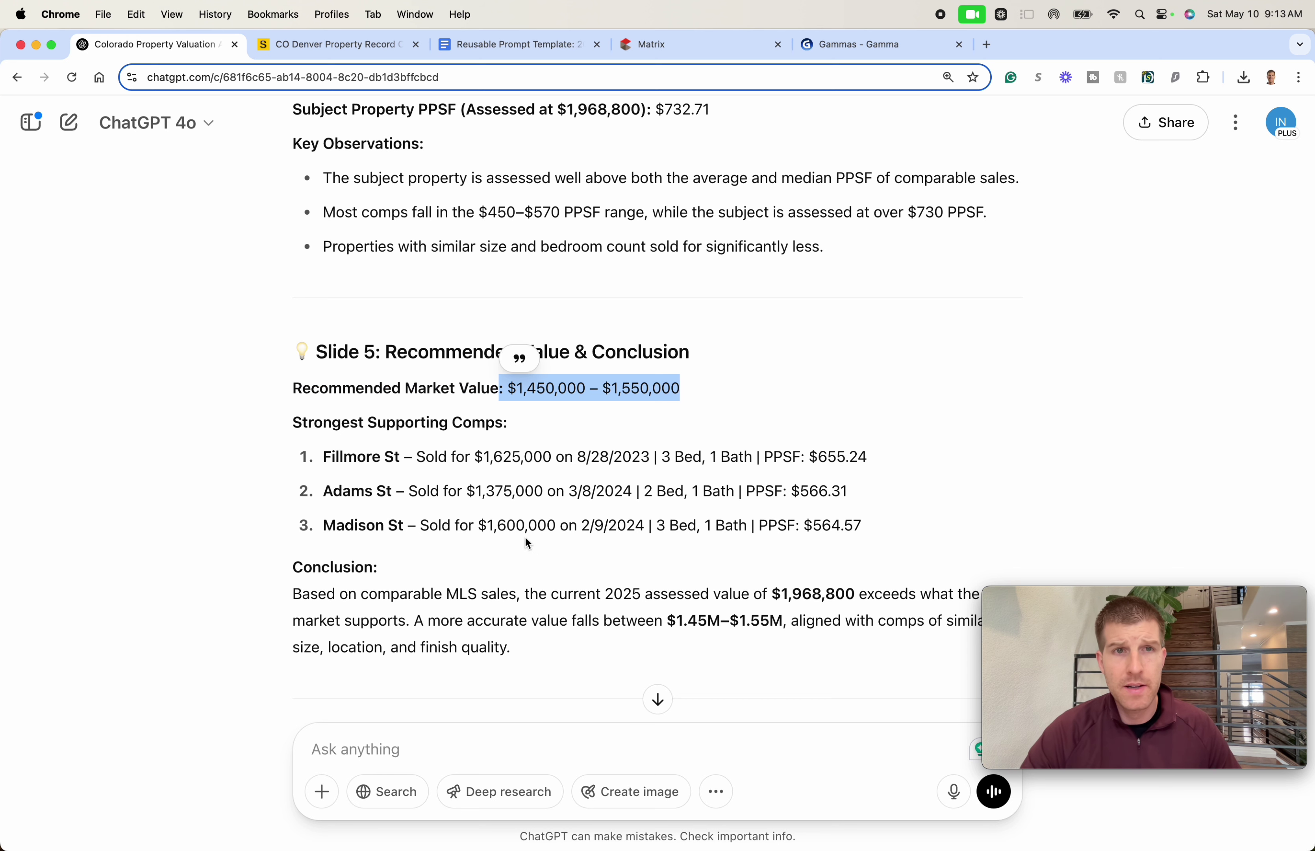
scroll(528, 543, down, 4)
click(375, 435)
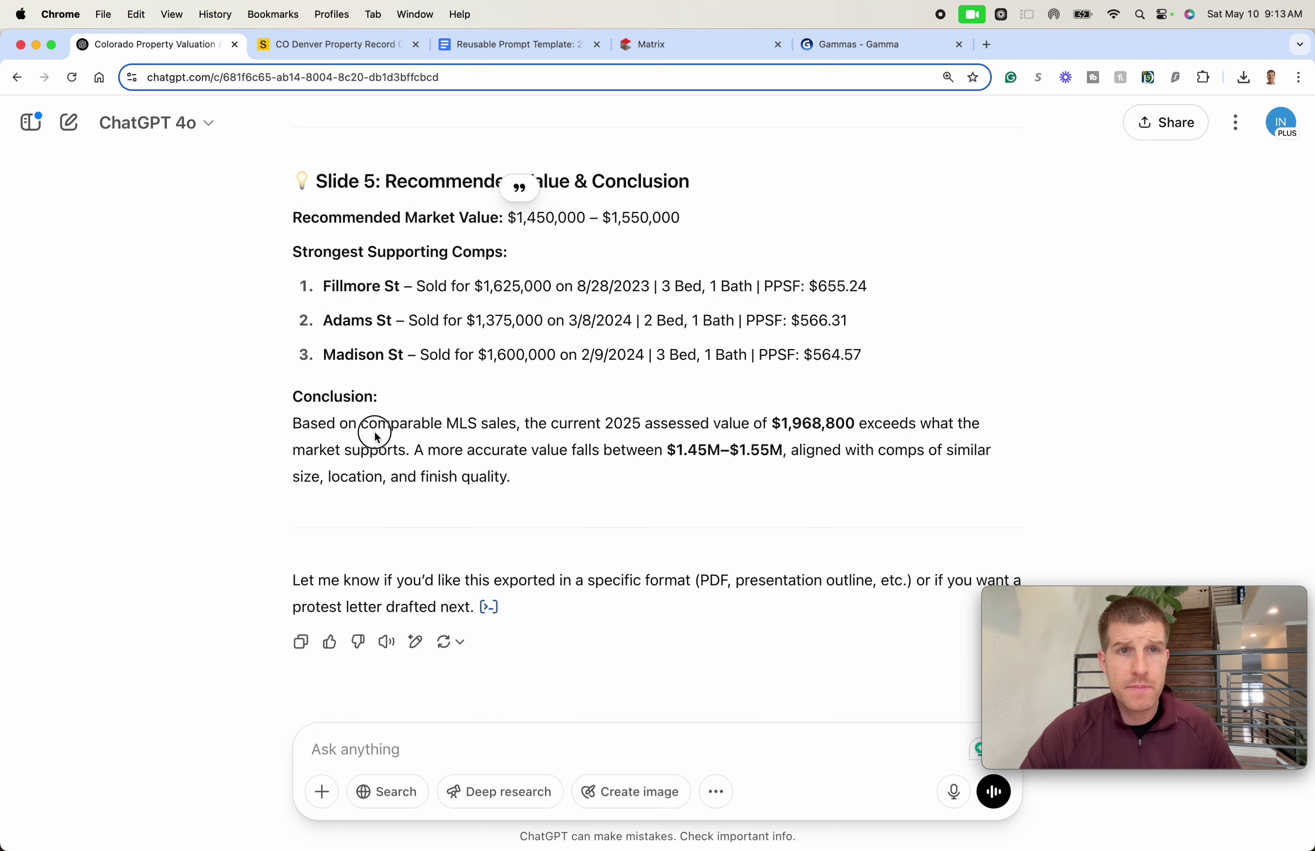
drag(376, 436, 418, 480)
click(448, 448)
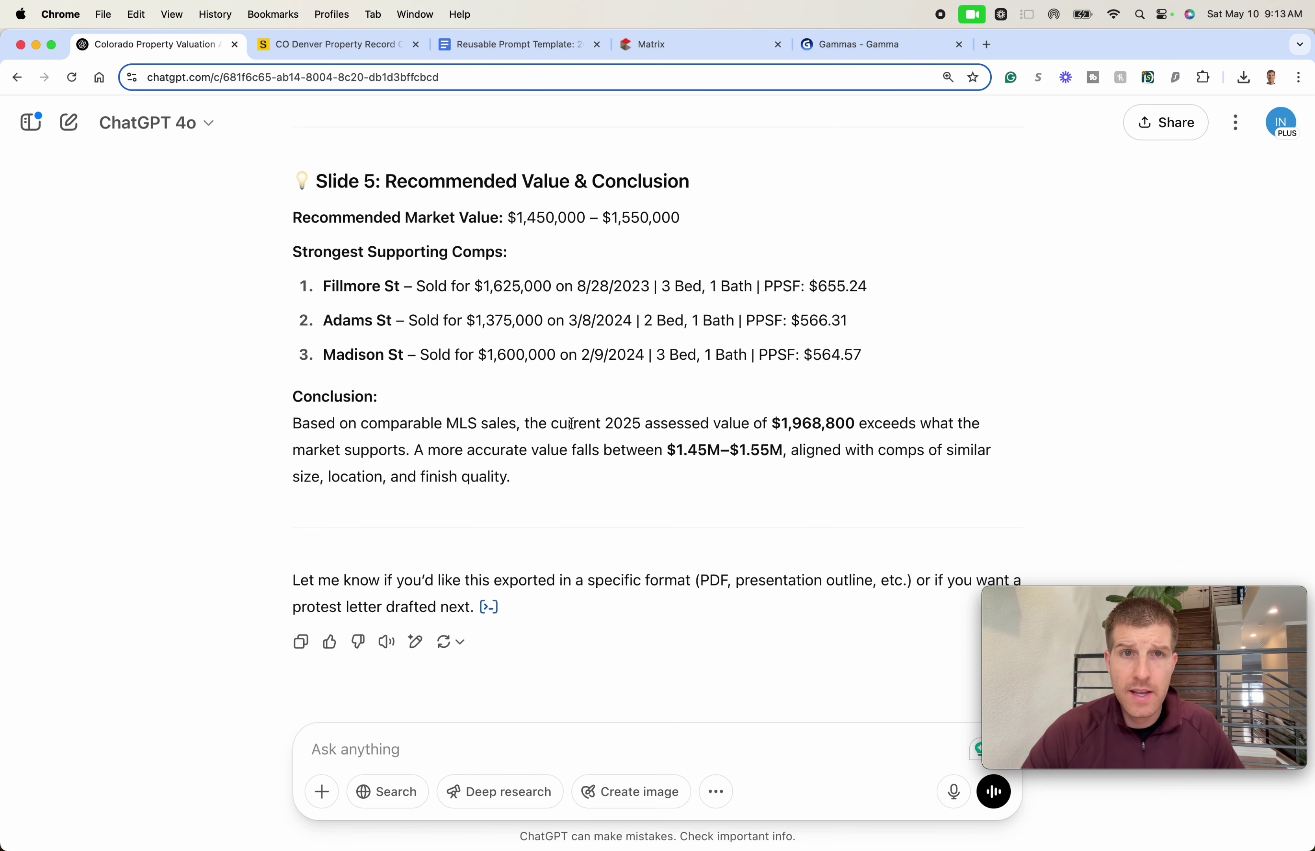
drag(571, 424, 613, 446)
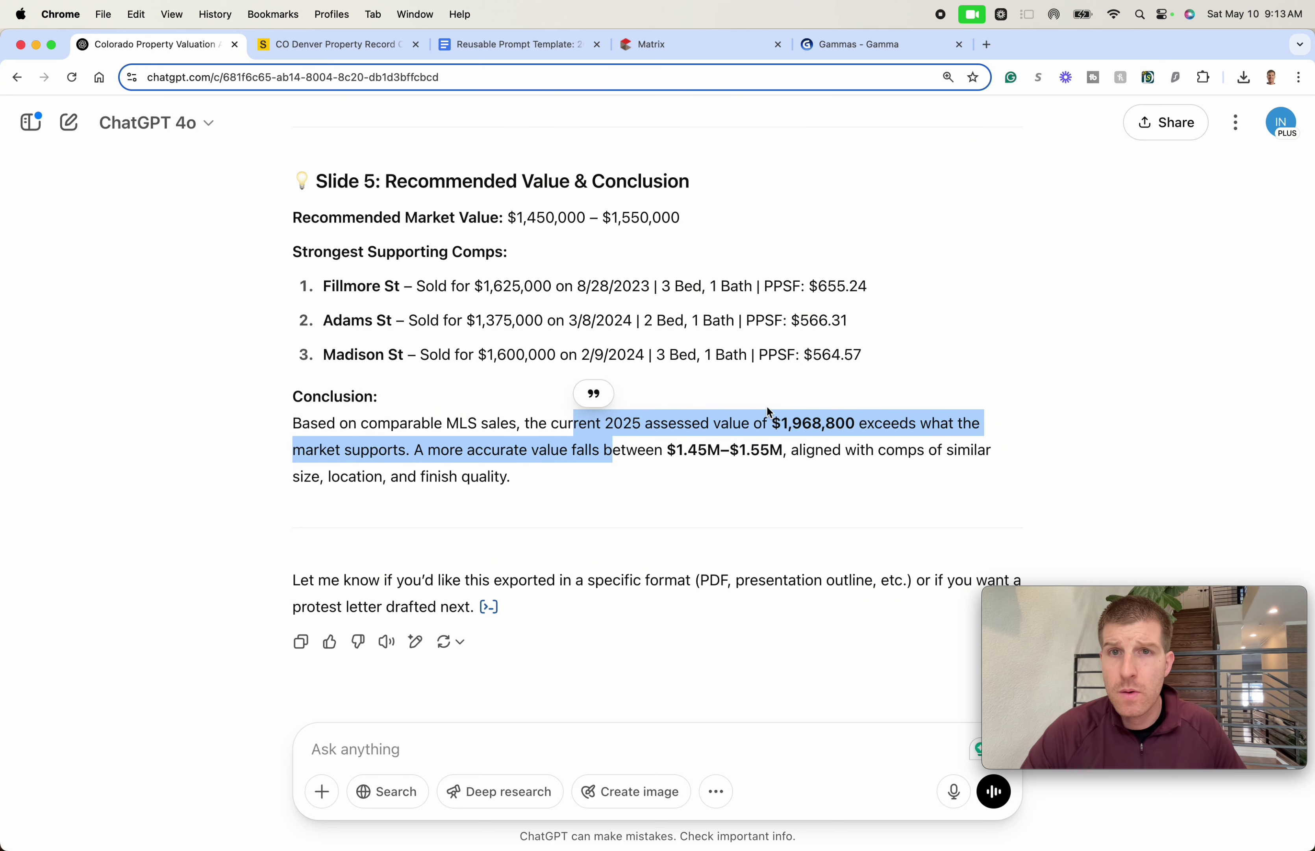
click(410, 446)
drag(414, 449, 447, 476)
click(449, 473)
drag(525, 424, 587, 505)
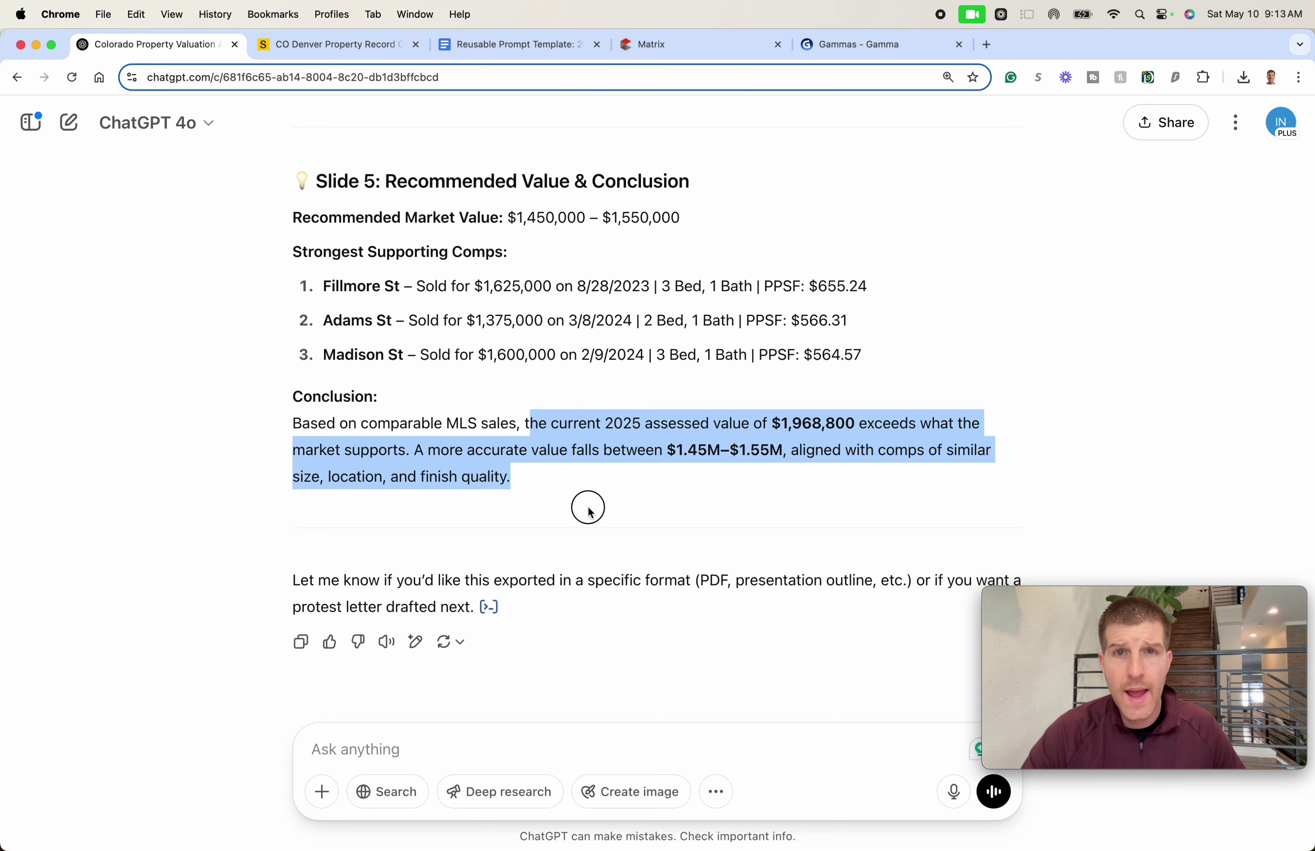
click(587, 490)
drag(603, 445, 606, 491)
click(606, 492)
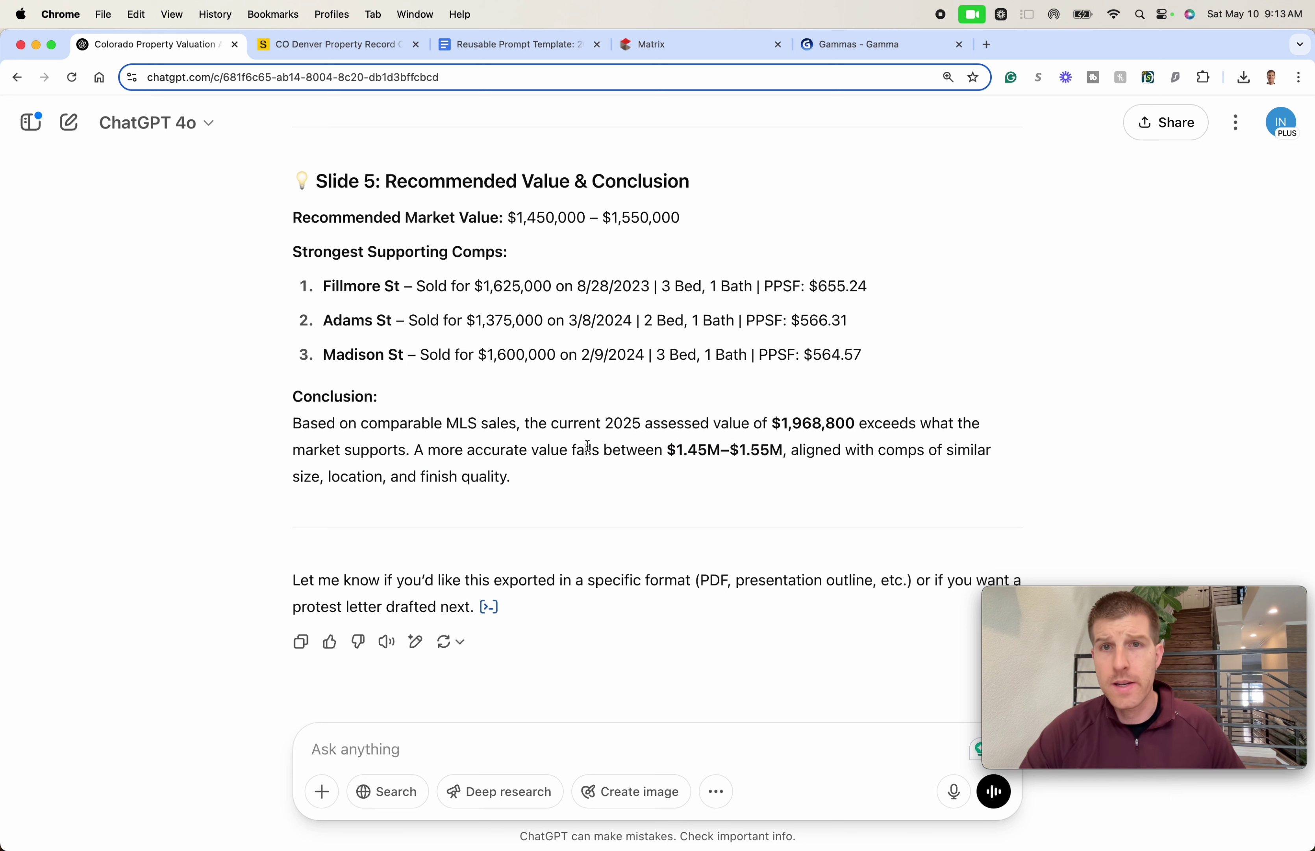
scroll(575, 451, down, 1)
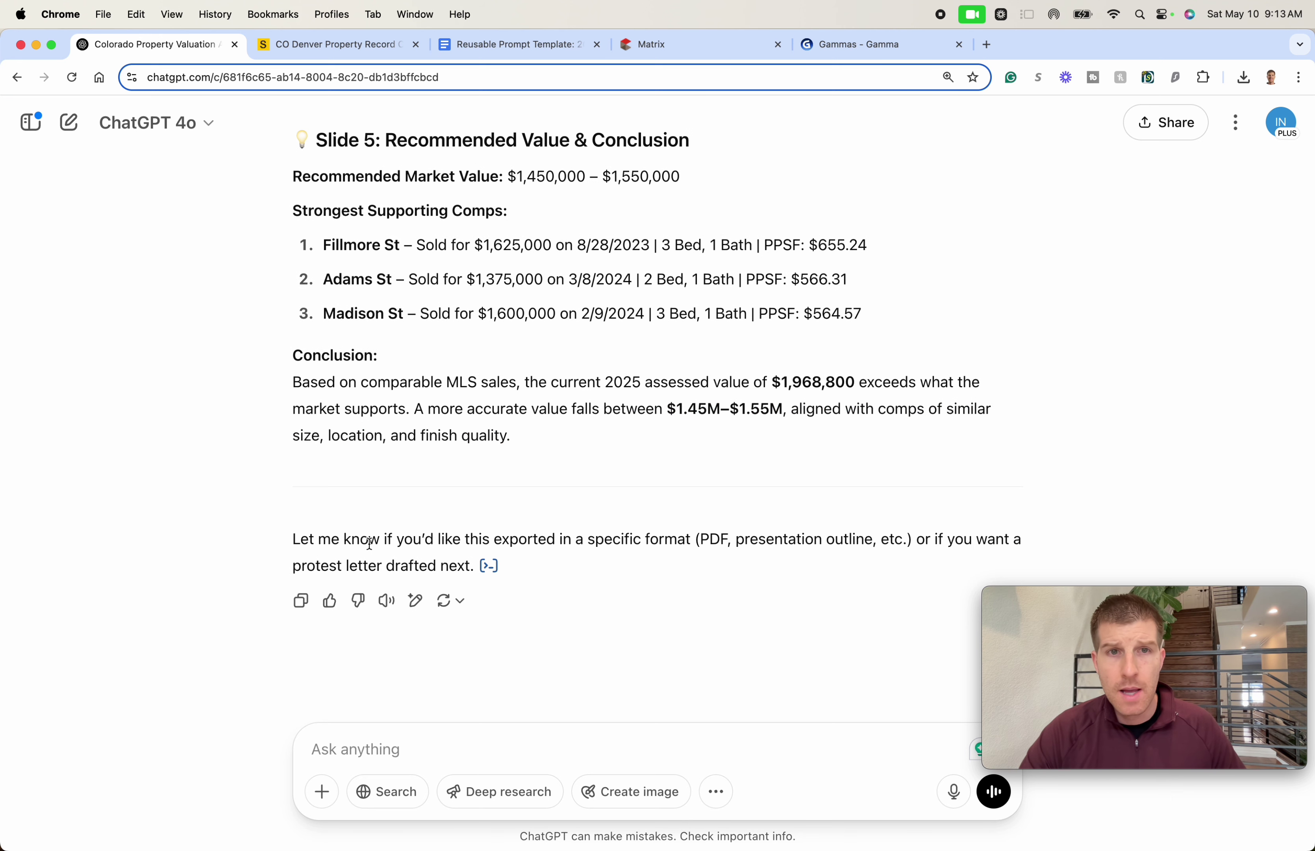
drag(441, 536, 437, 568)
click(602, 537)
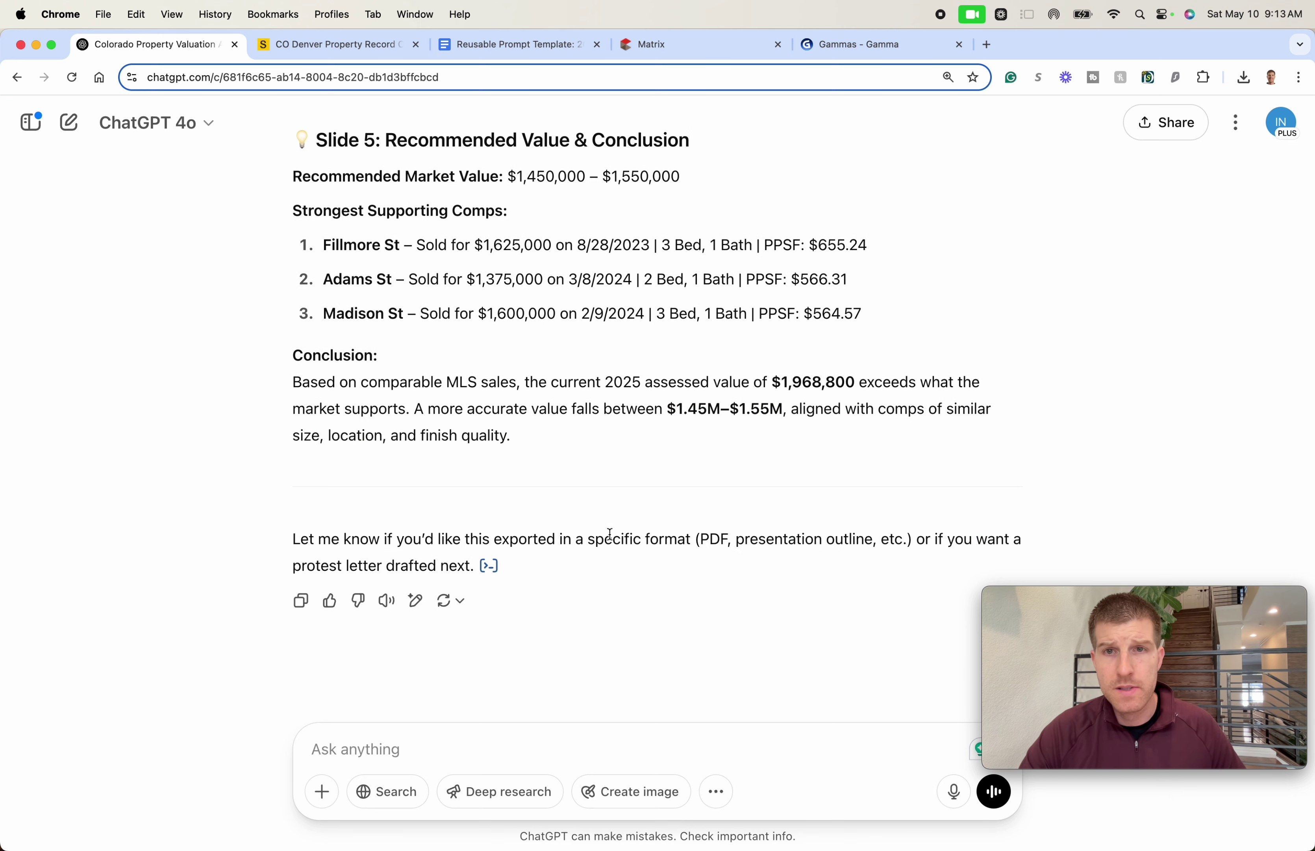
drag(602, 536, 620, 579)
click(620, 579)
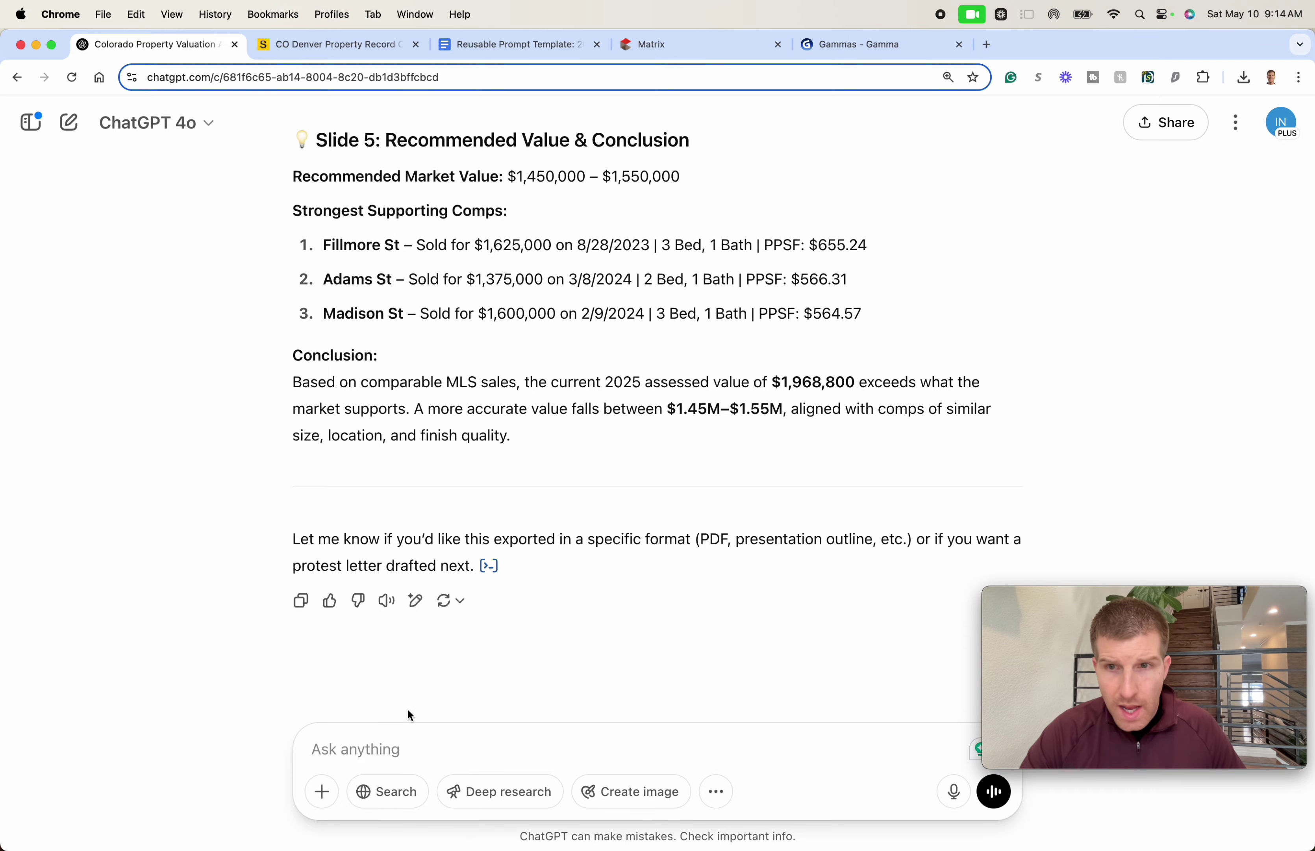
scroll(409, 714, up, 20)
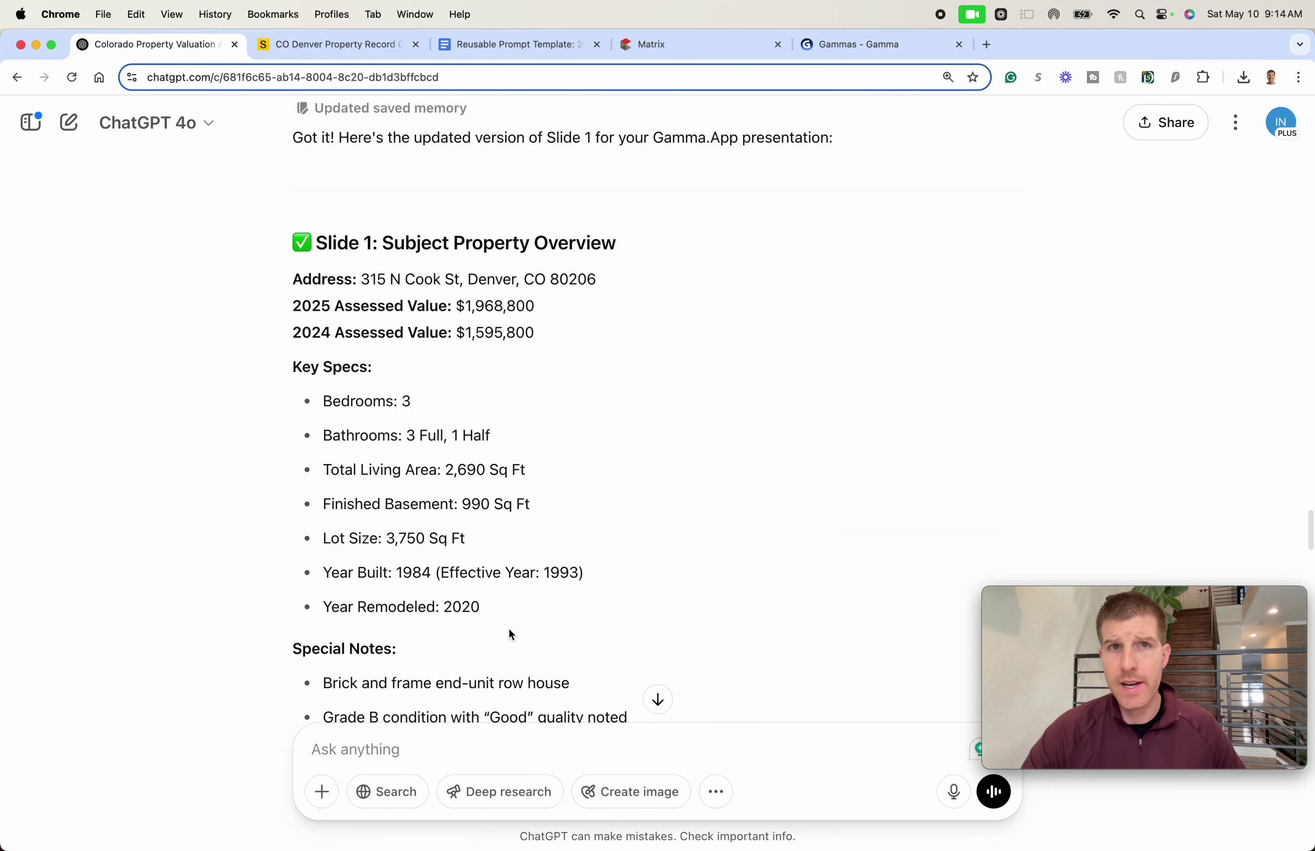
scroll(494, 534, up, 10)
scroll(494, 534, down, 13)
scroll(494, 534, up, 20)
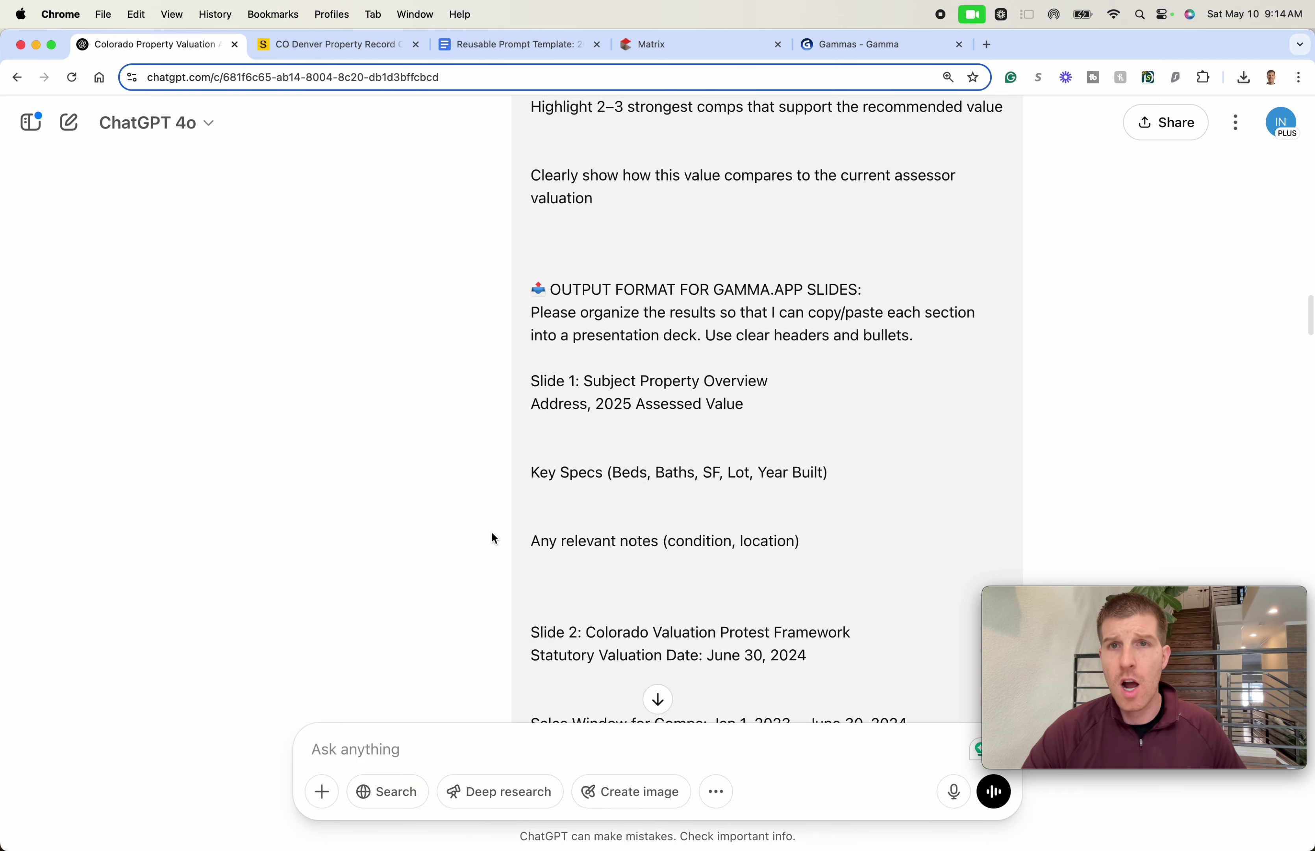
scroll(491, 537, up, 10)
scroll(487, 539, down, 12)
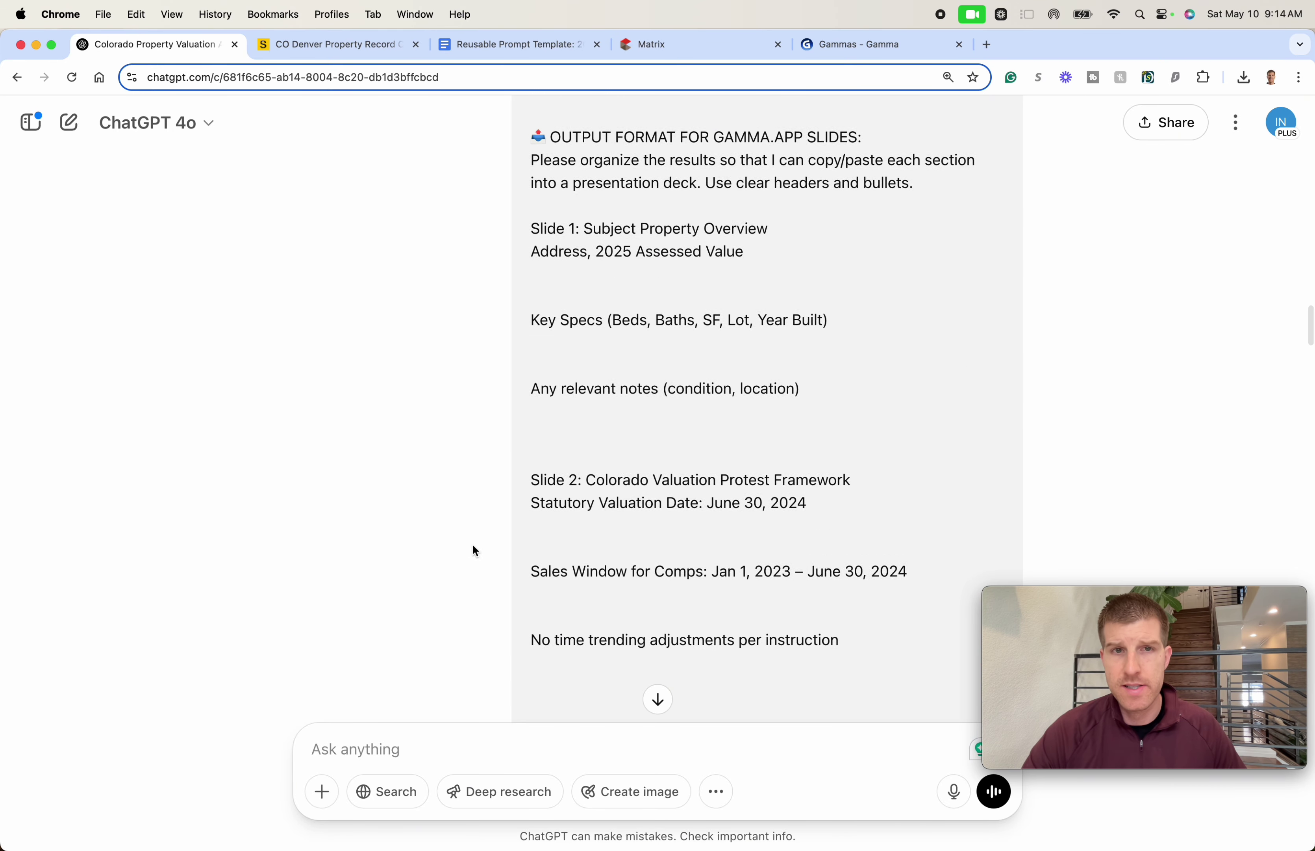
scroll(473, 544, down, 20)
scroll(475, 528, up, 6)
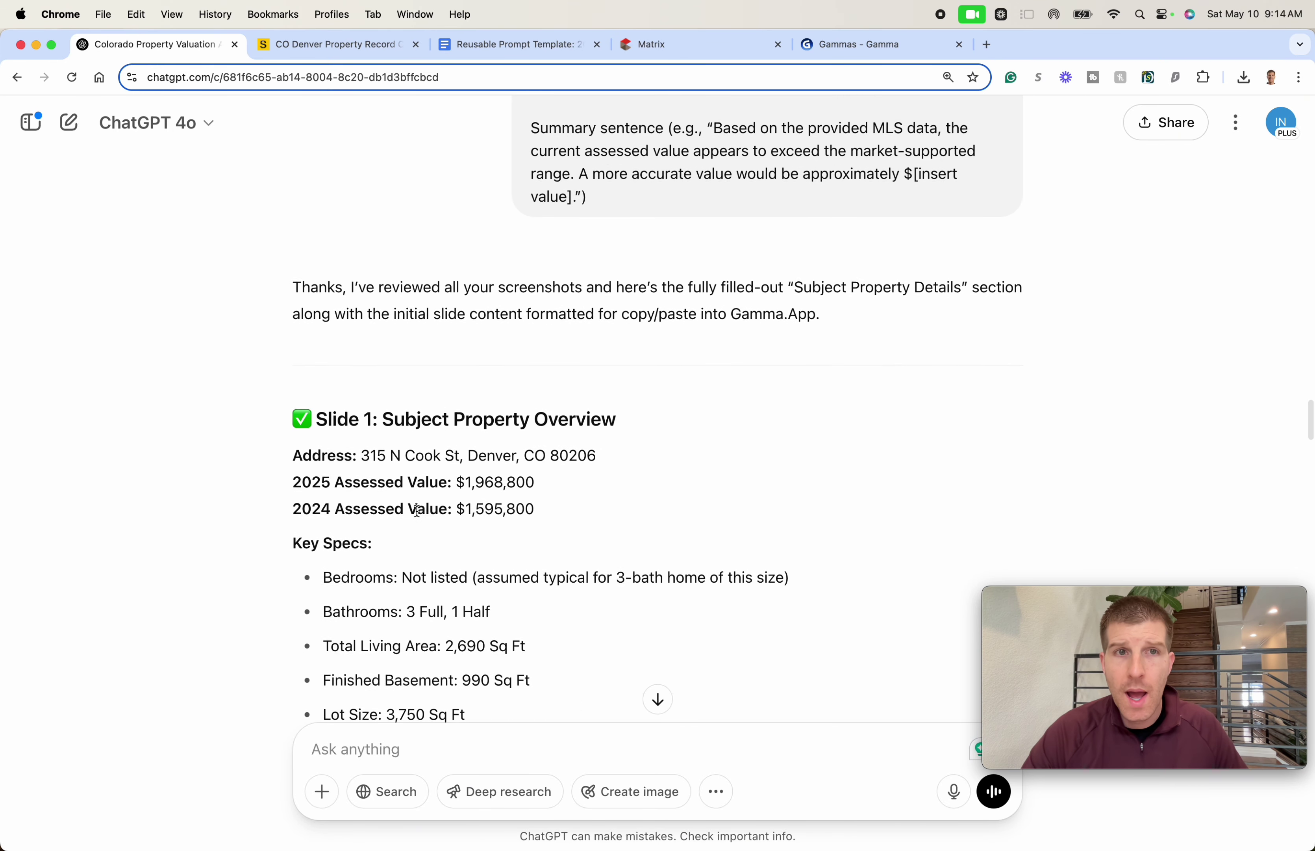
triple_click(395, 419)
scroll(445, 461, down, 13)
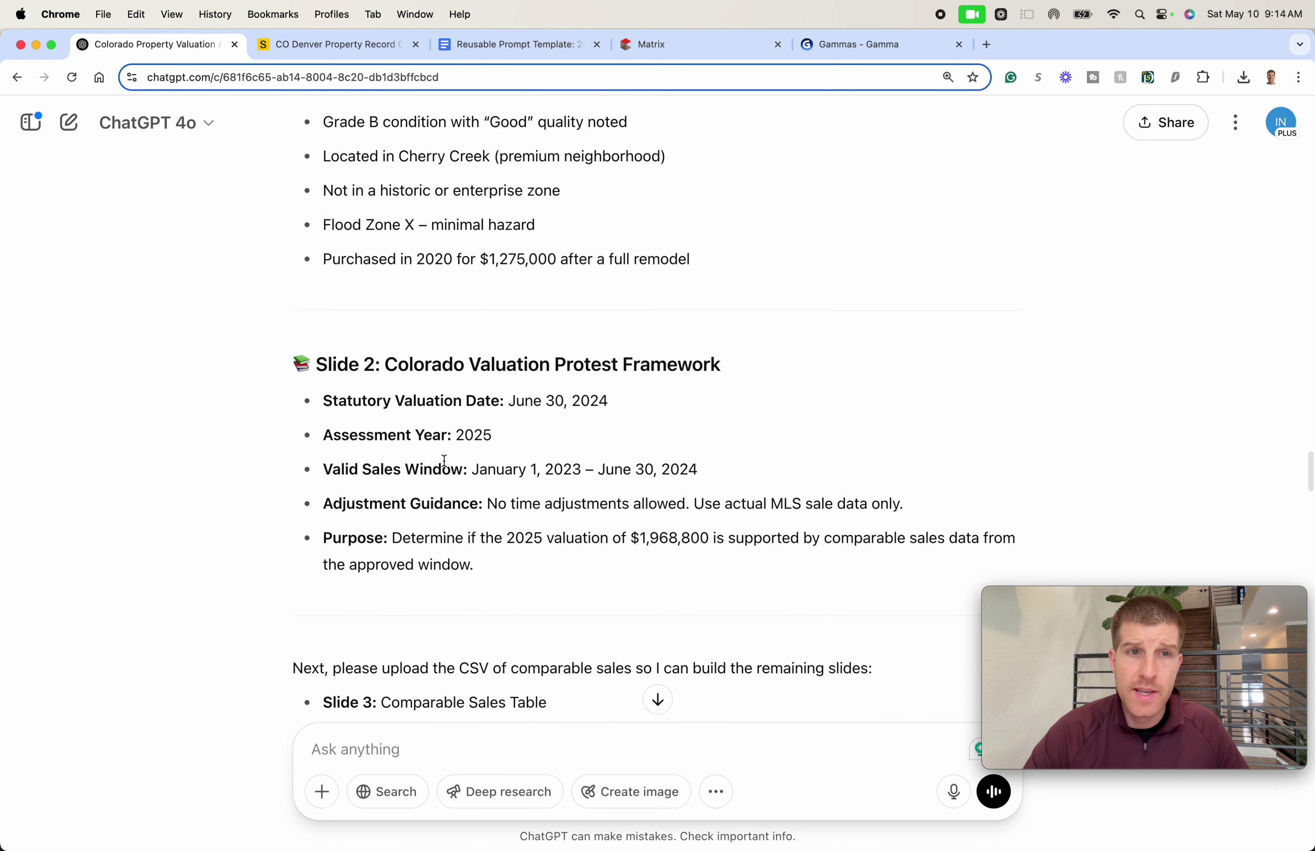
scroll(445, 461, down, 2)
scroll(426, 340, up, 13)
scroll(420, 367, down, 10)
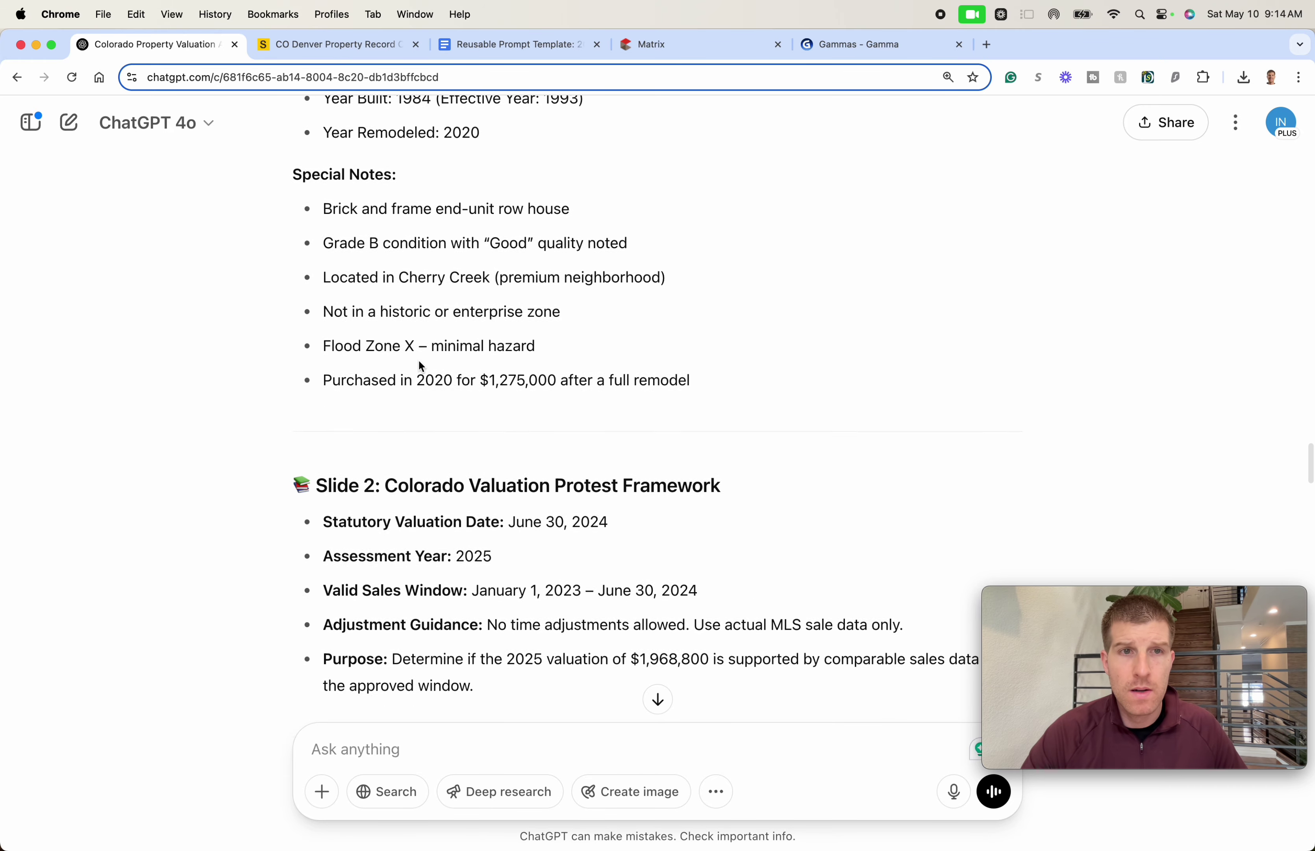
scroll(420, 367, down, 14)
scroll(421, 369, up, 1)
scroll(422, 370, down, 10)
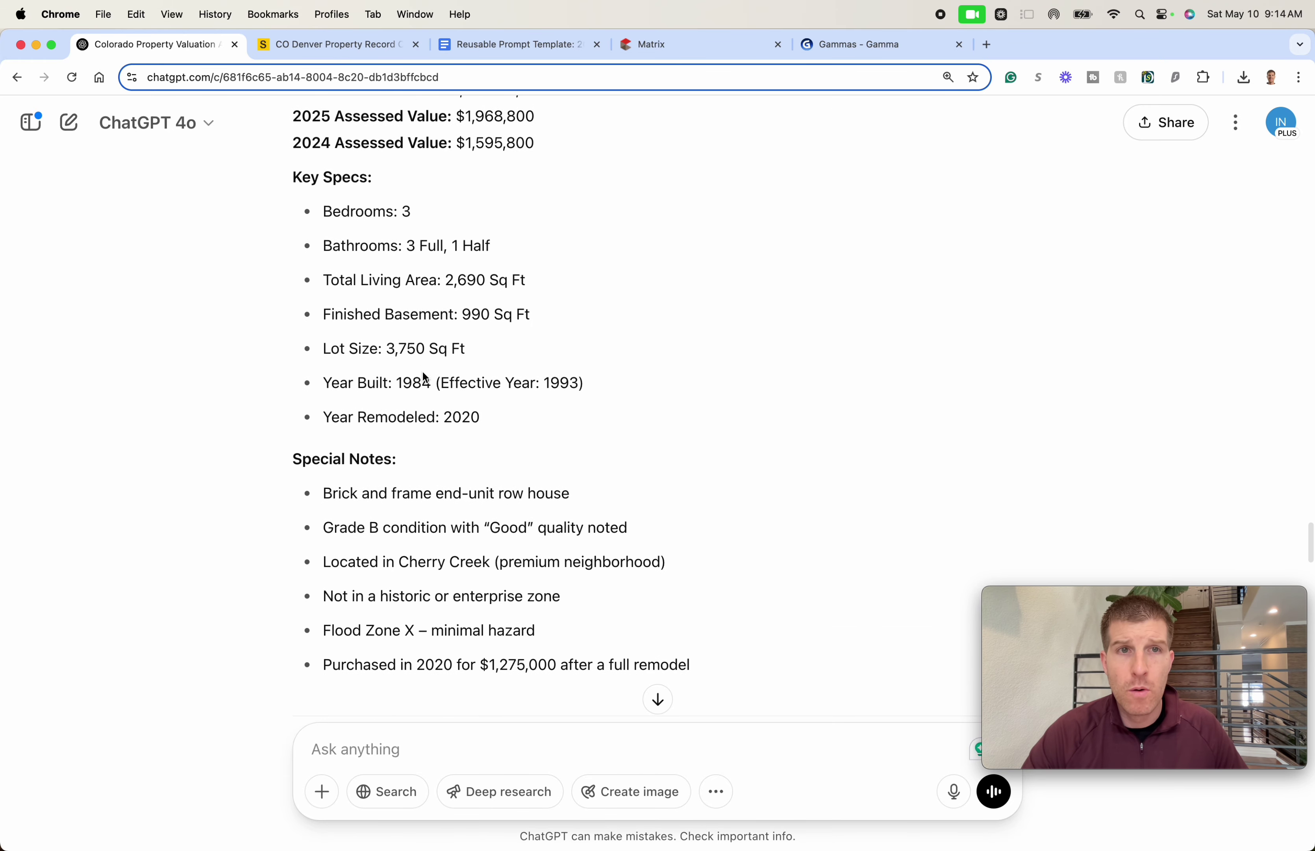
scroll(414, 381, down, 20)
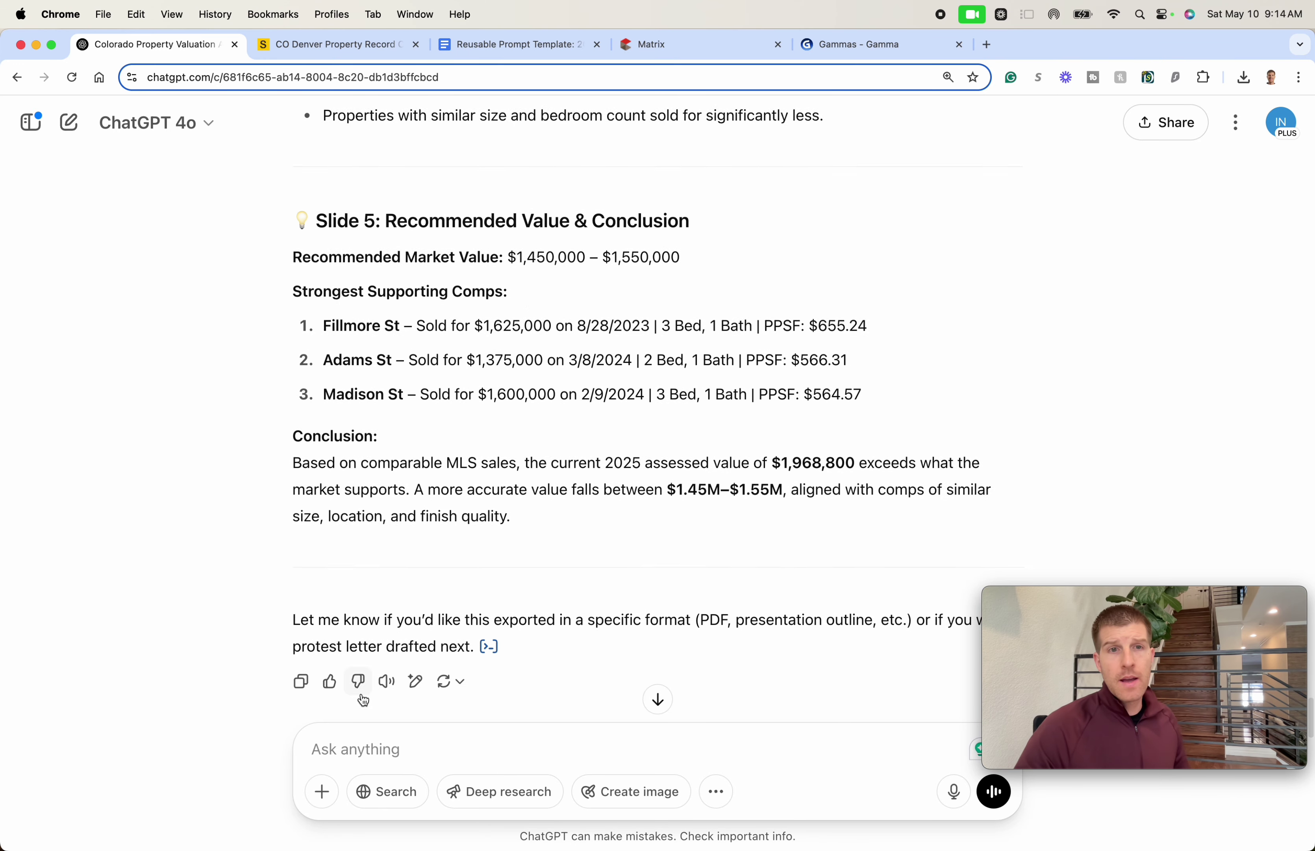
scroll(363, 700, down, 2)
- Ask ChatGPT to rewrite all the slides so they can be pasted into gamma.app
click(349, 745)
text(fantastic)
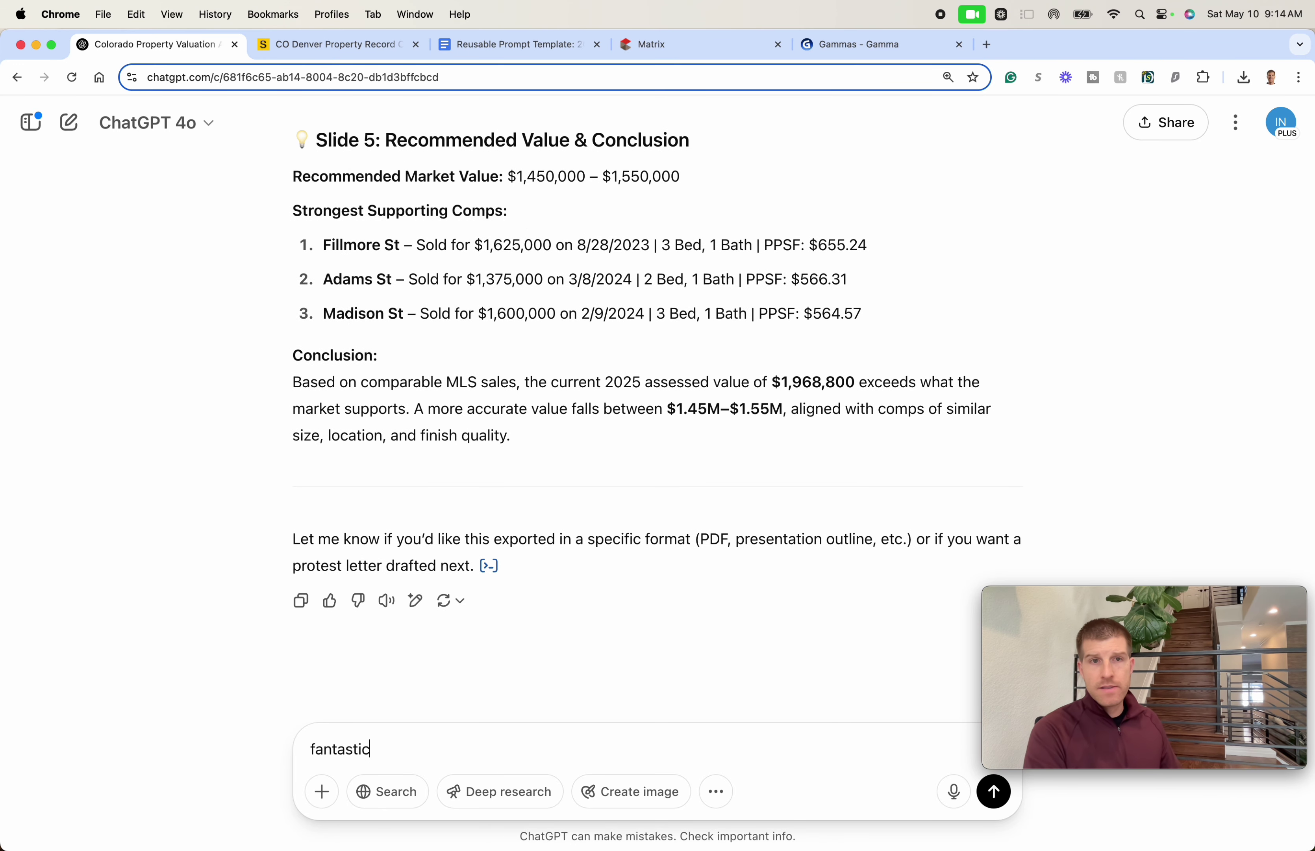
text(... rewr)
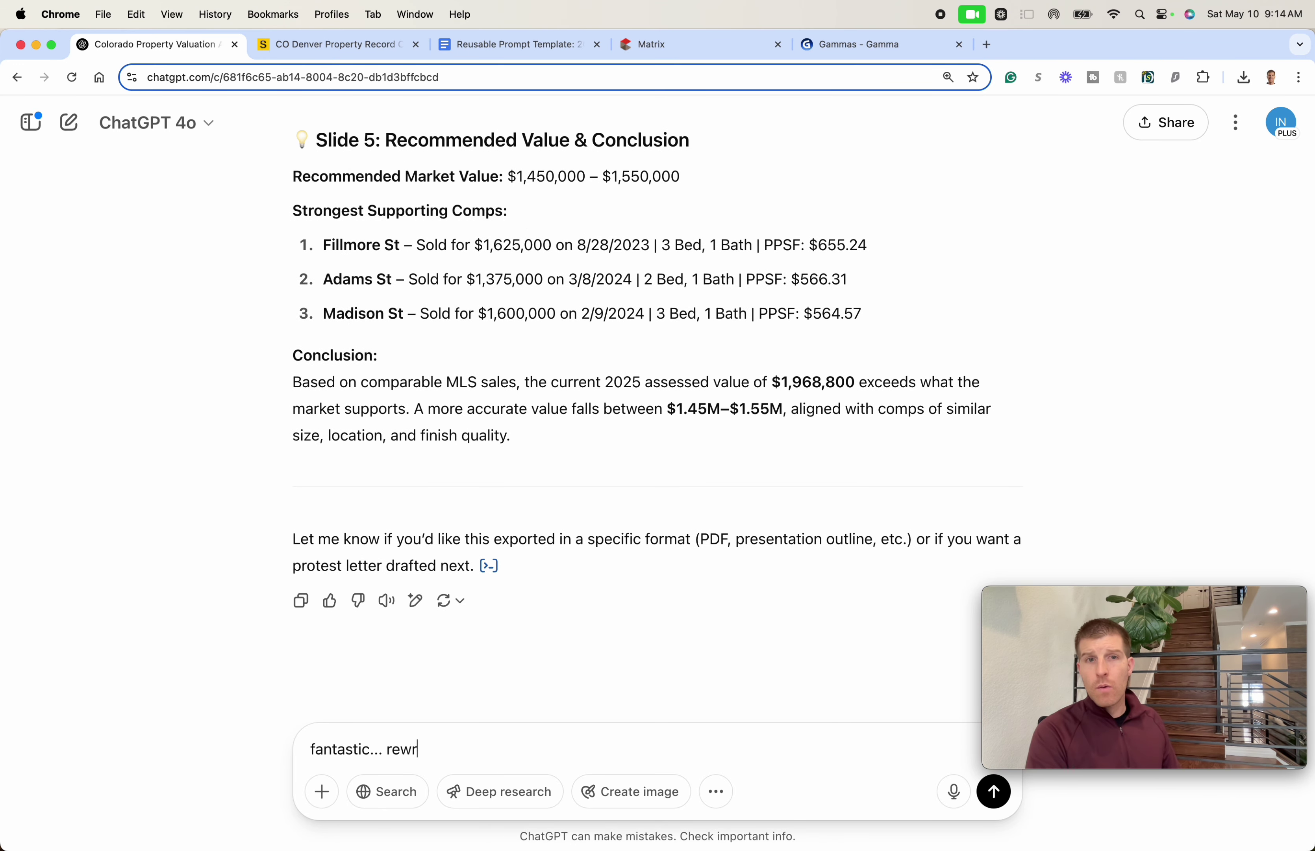
text(ite this out so)
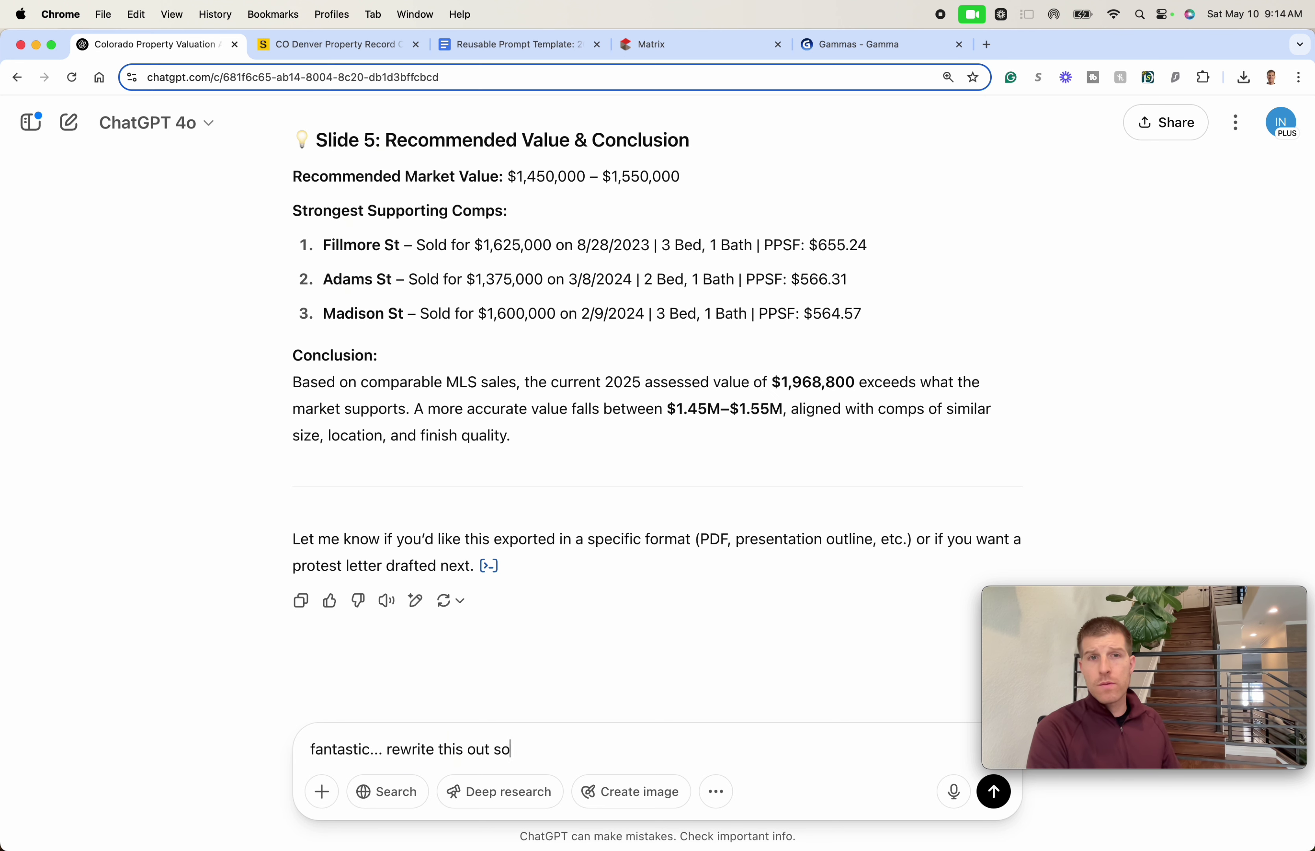
text( I can copy and pas)
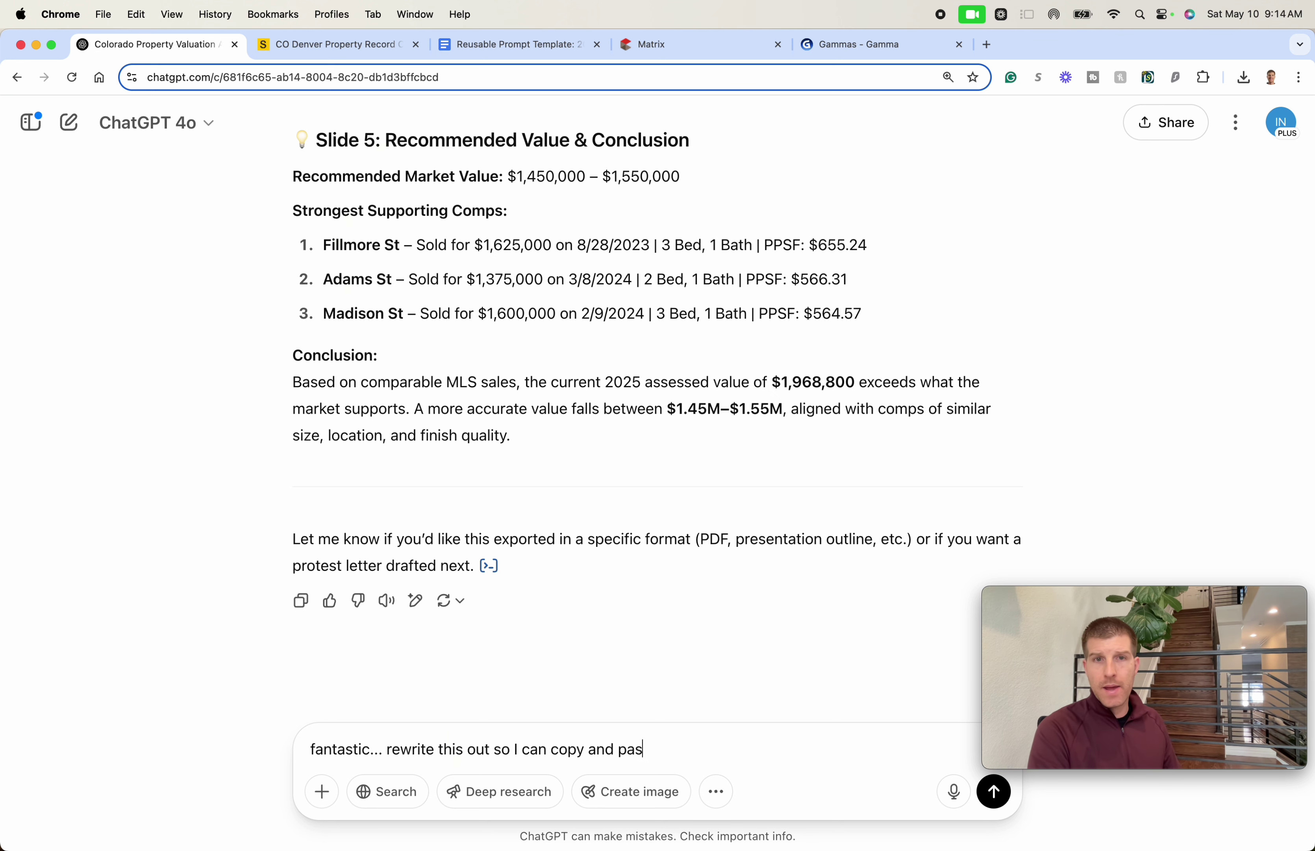
text(te all of the slides)
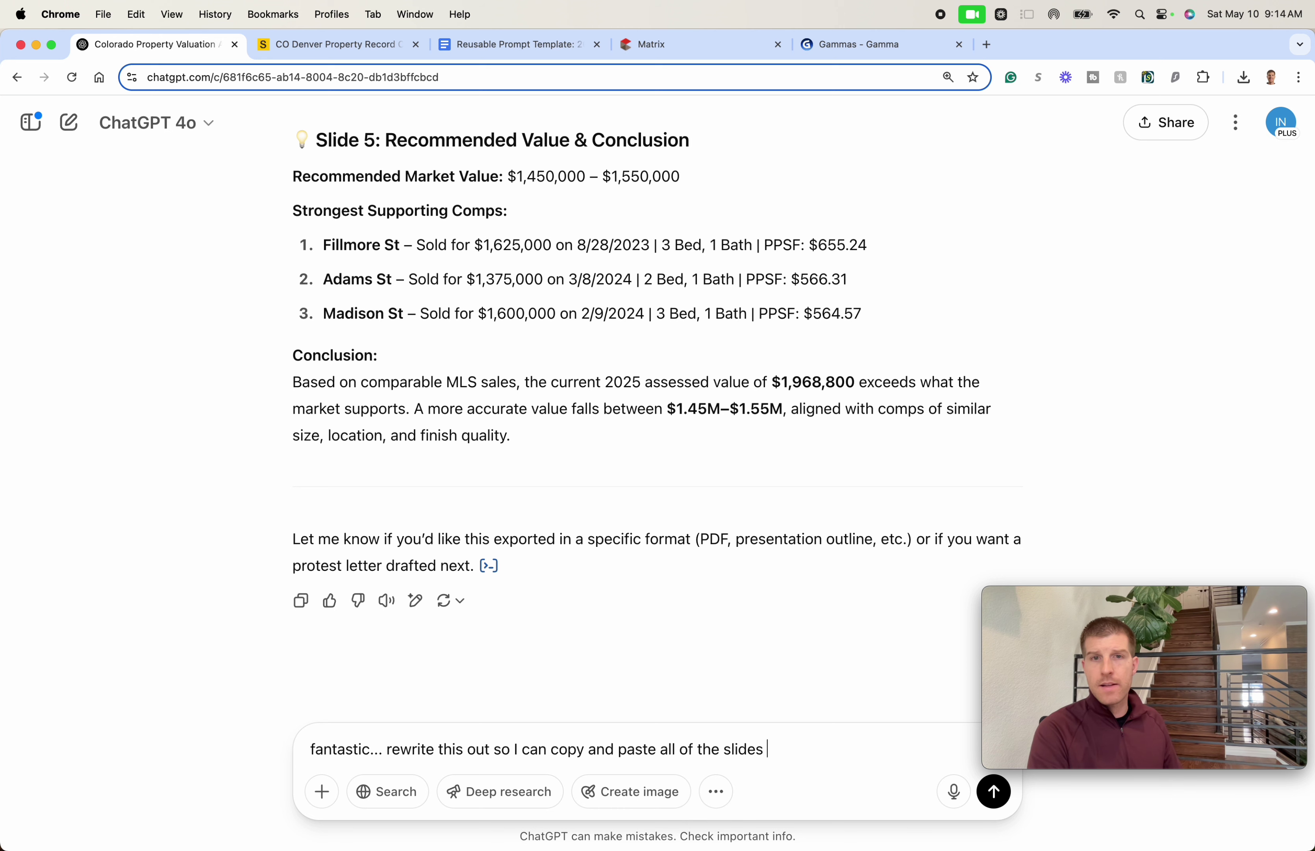
text( into gamma.app)
key(Return)
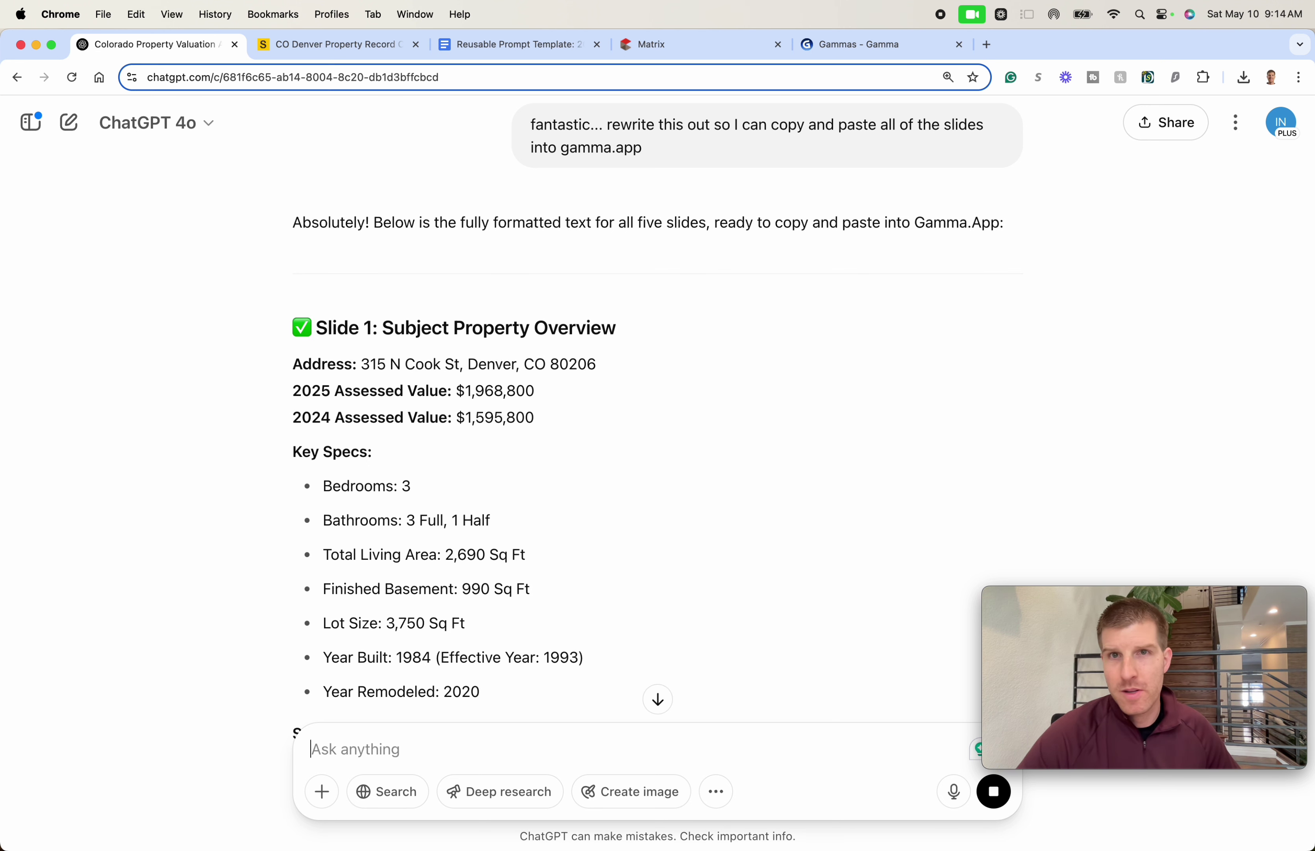
- Switch to Gamma and open the Create new AI page after browsing the Gammas dashboard
drag(862, 44, 389, 33)
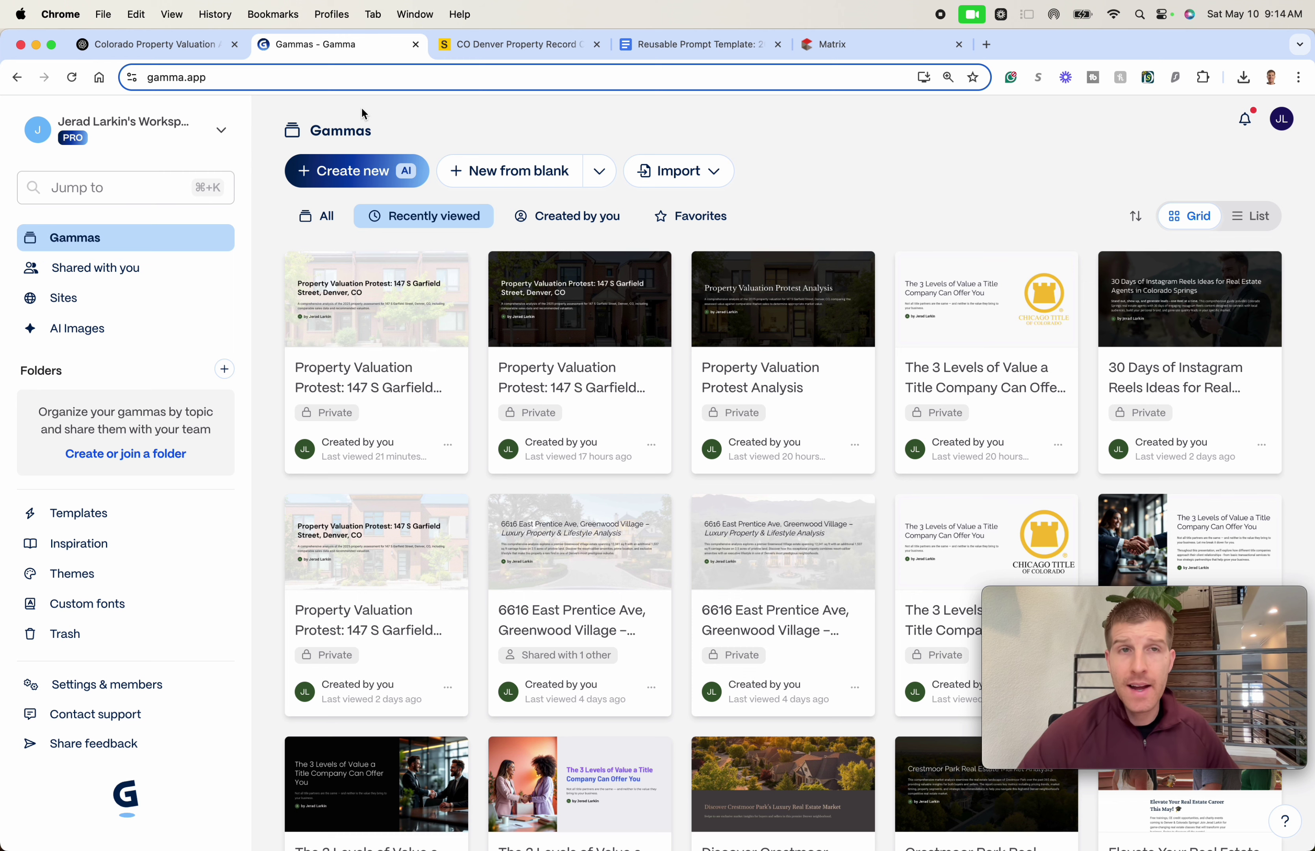
click(337, 170)
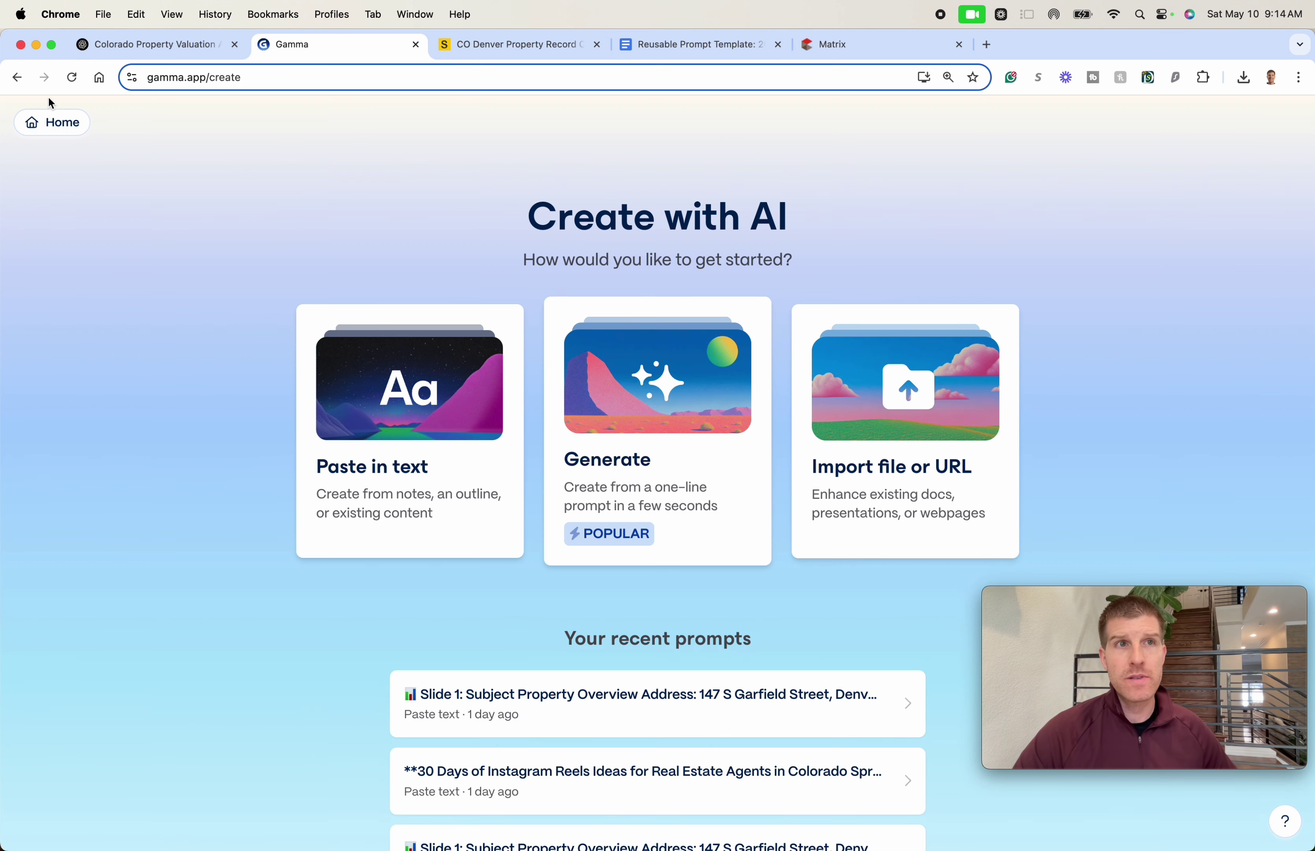
click(17, 77)
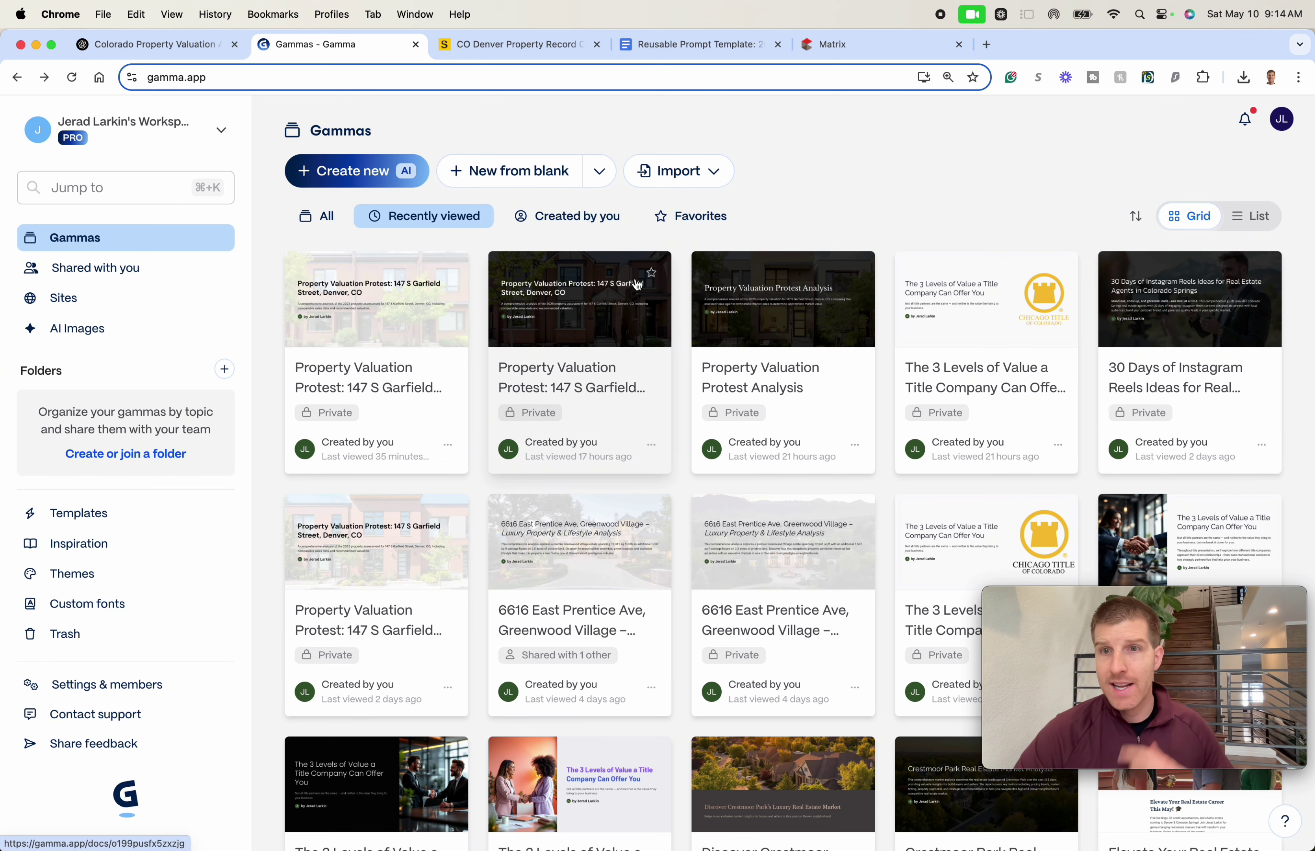
scroll(826, 447, down, 3)
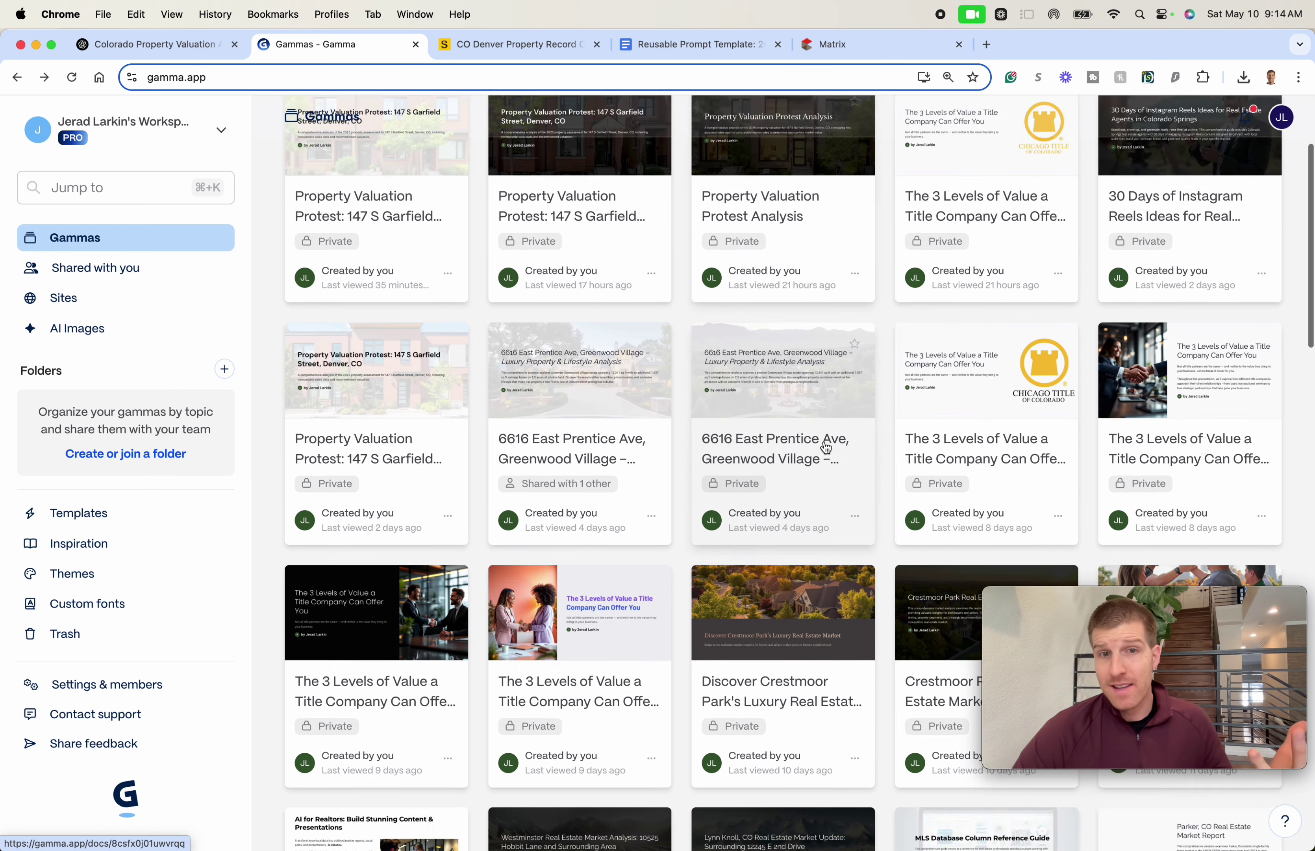
scroll(826, 448, down, 4)
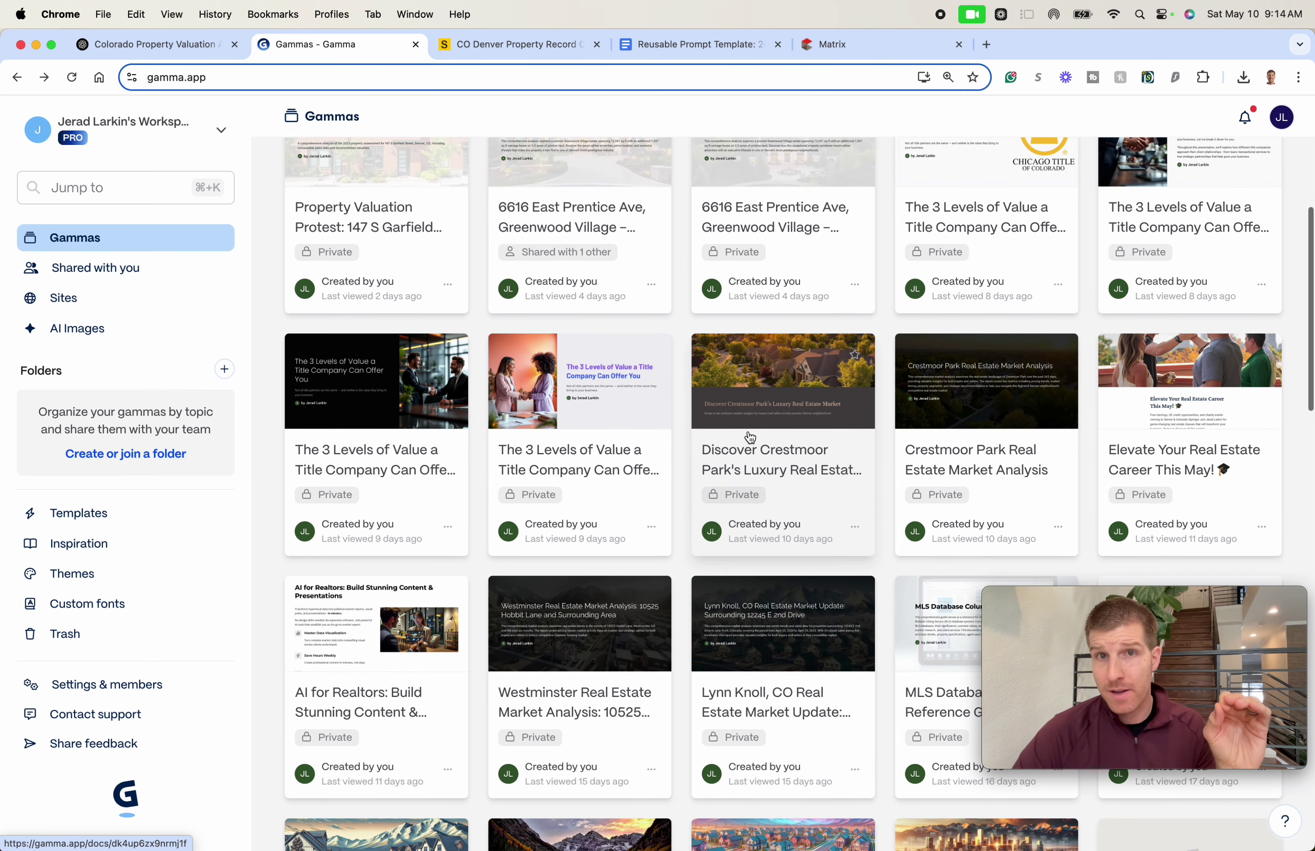
scroll(746, 436, up, 8)
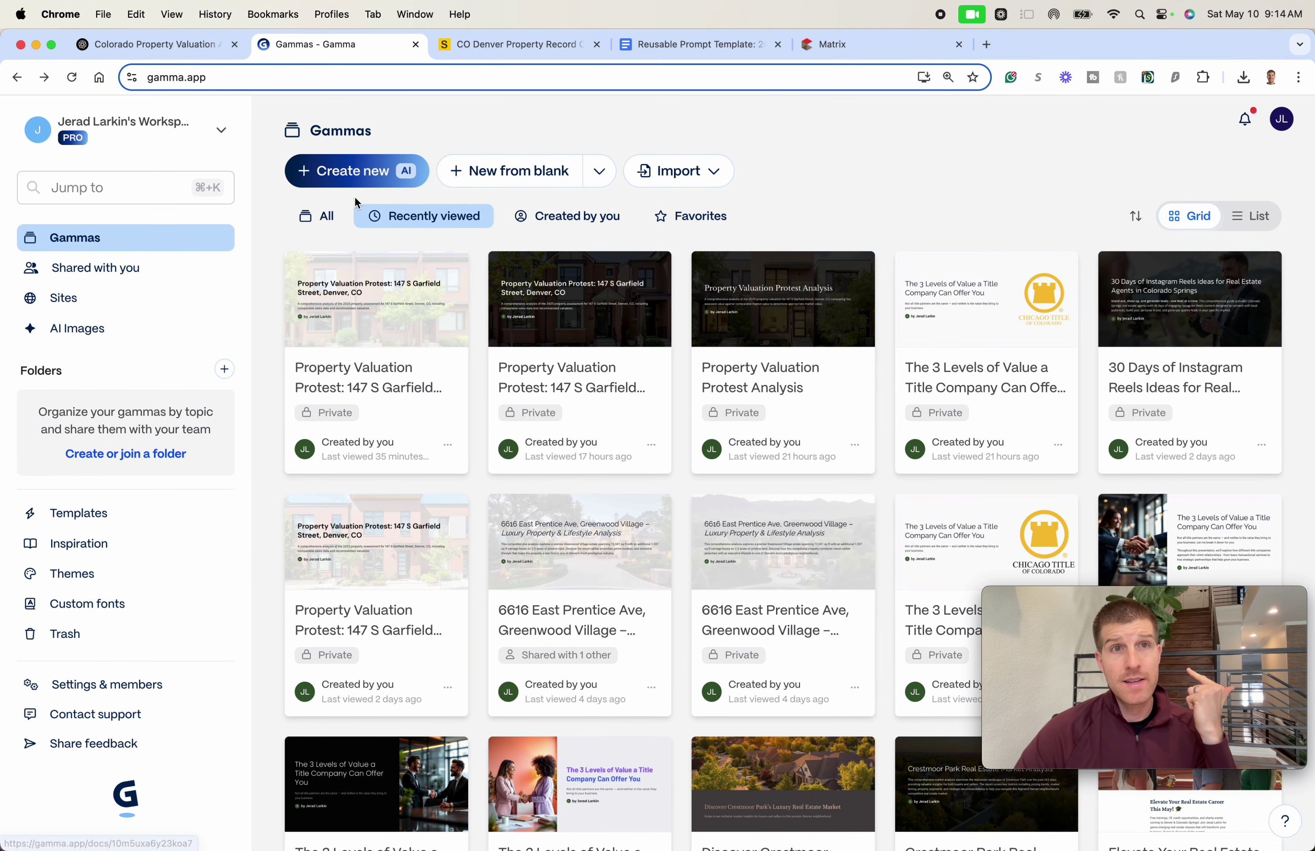
click(322, 175)
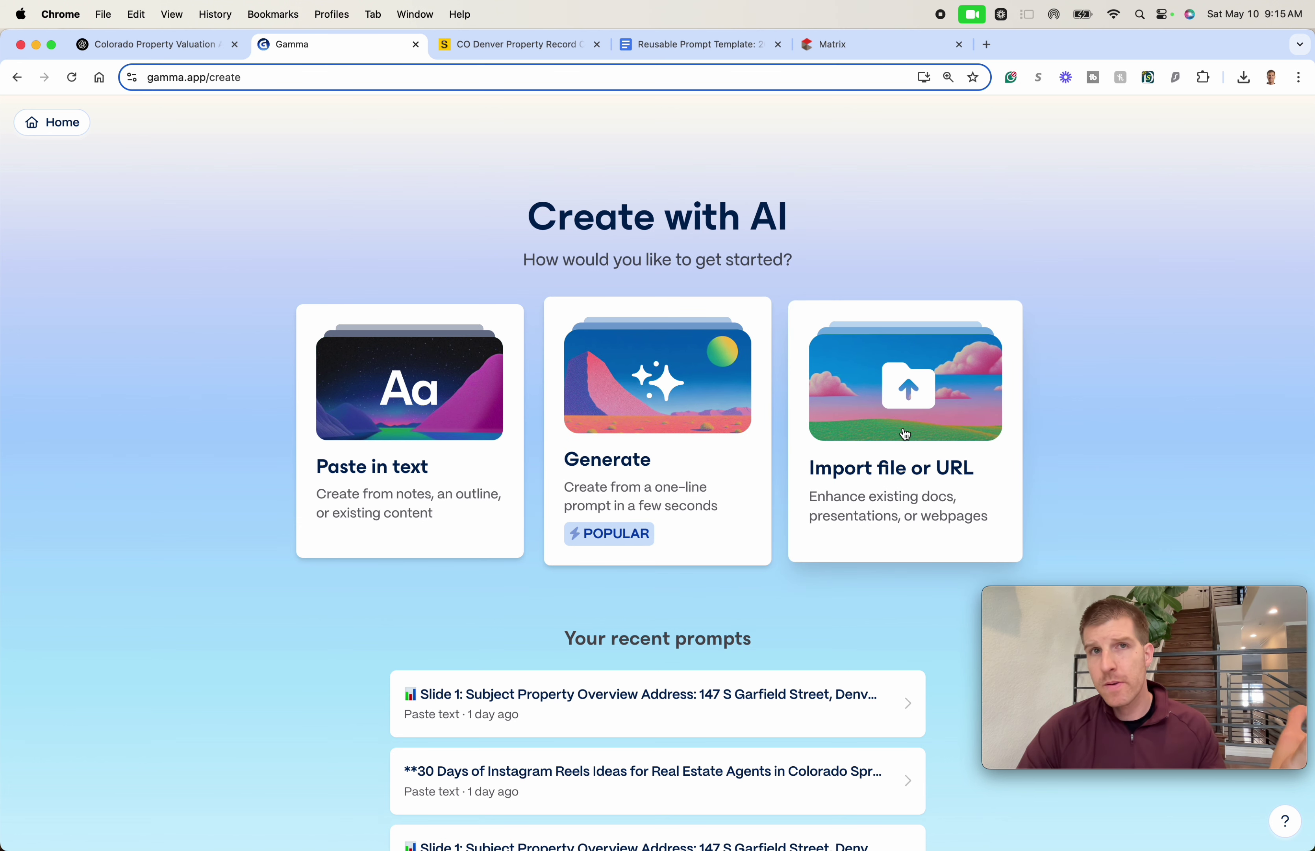
- Select ChatGPT's rewritten report text from the Slide 1 heading through the Slide 5 conclusion
click(153, 51)
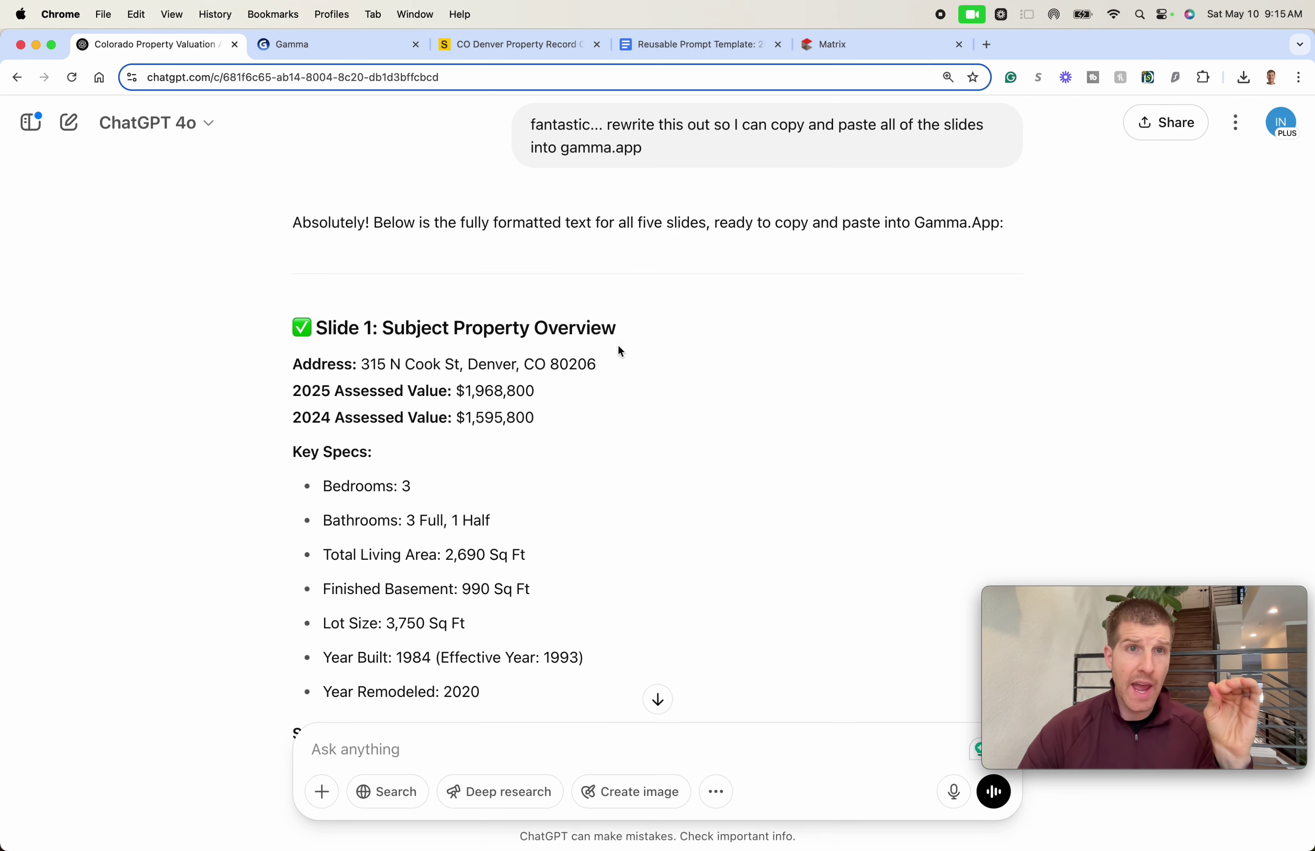
triple_click(507, 331)
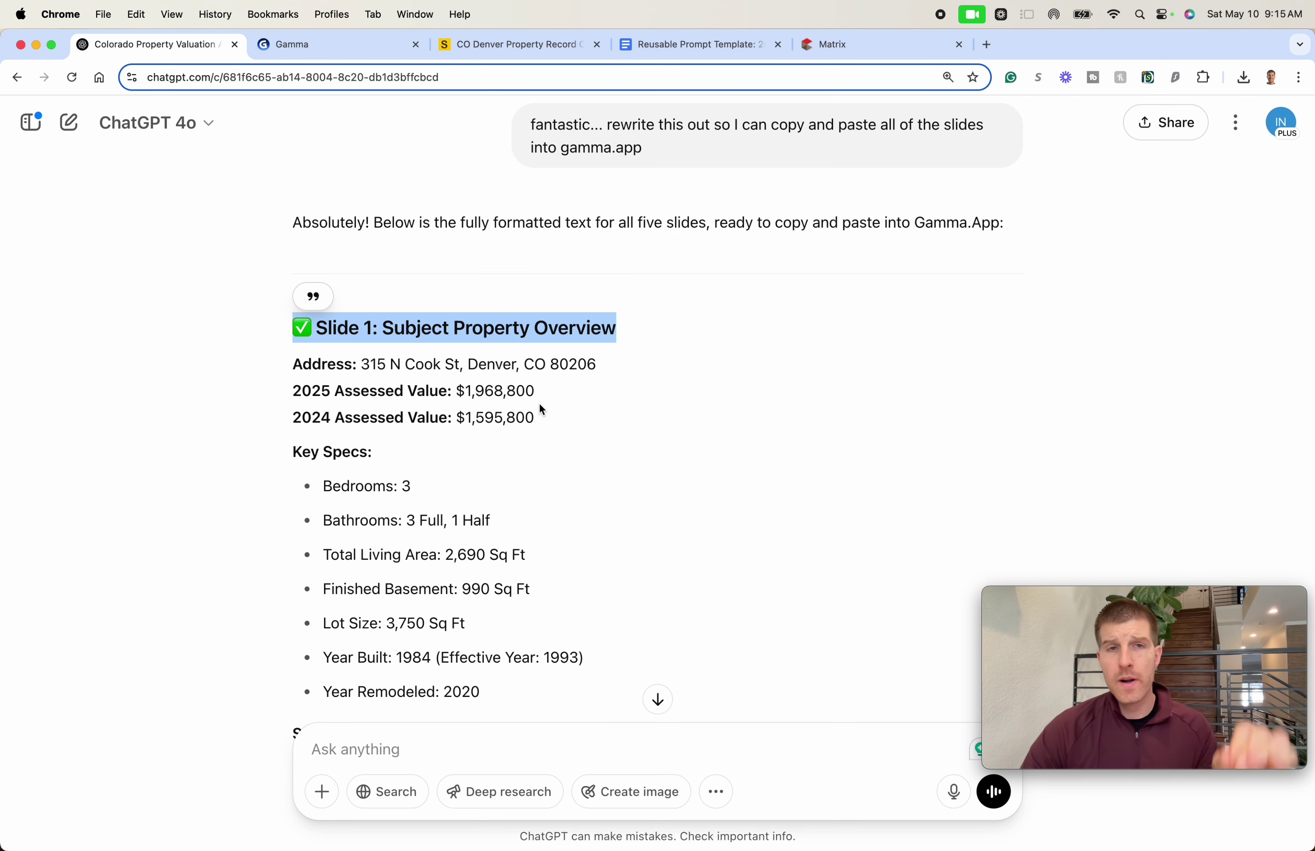
scroll(544, 428, down, 5)
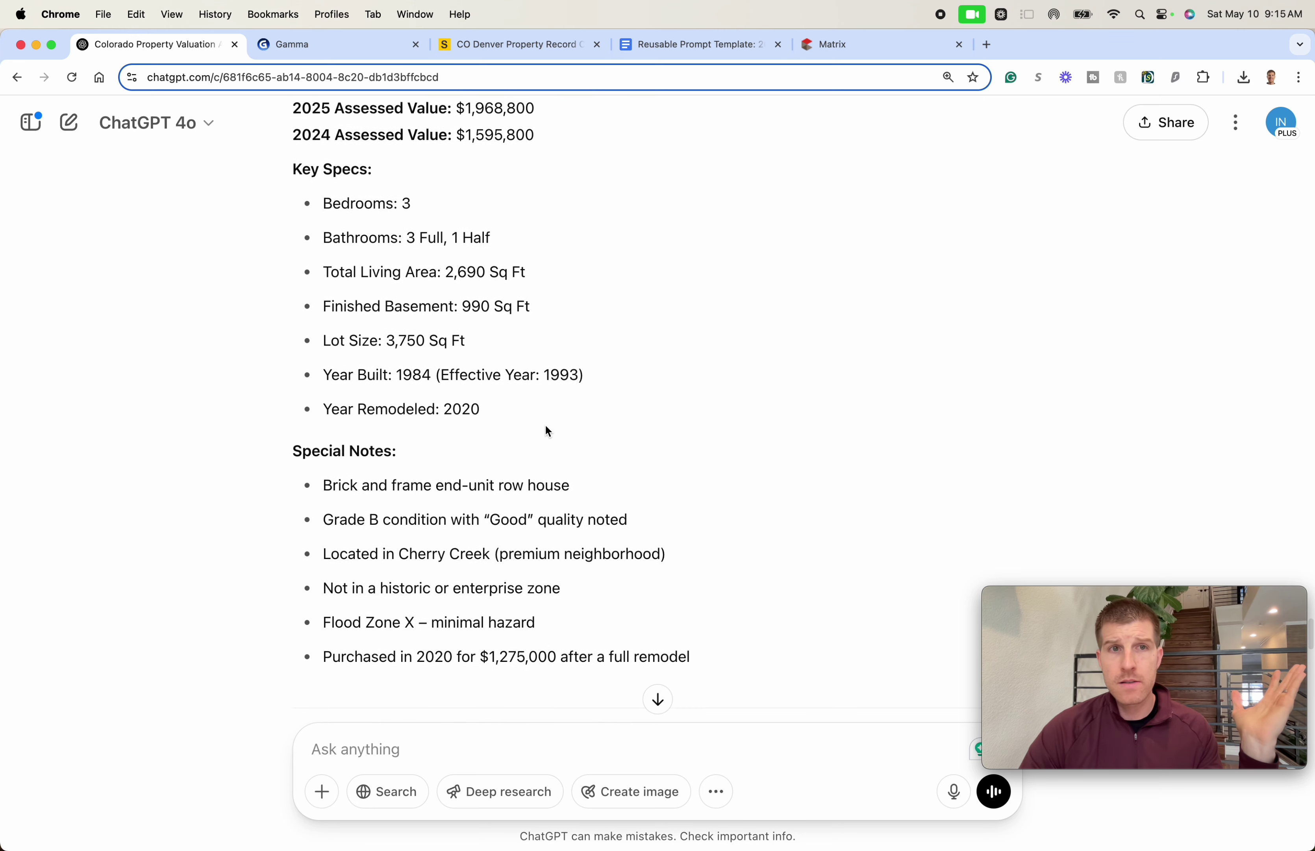
scroll(544, 434, down, 7)
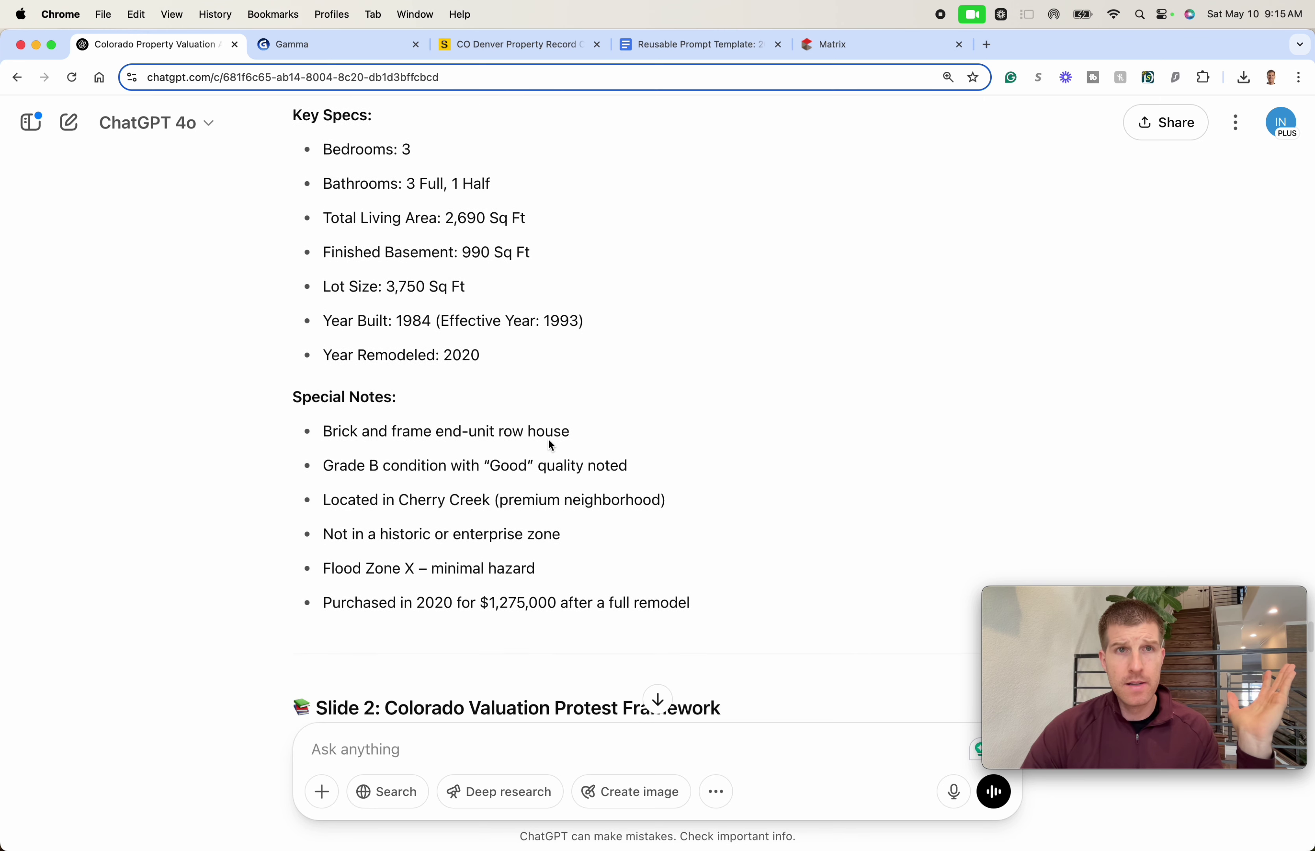
scroll(545, 445, down, 3)
scroll(545, 444, down, 5)
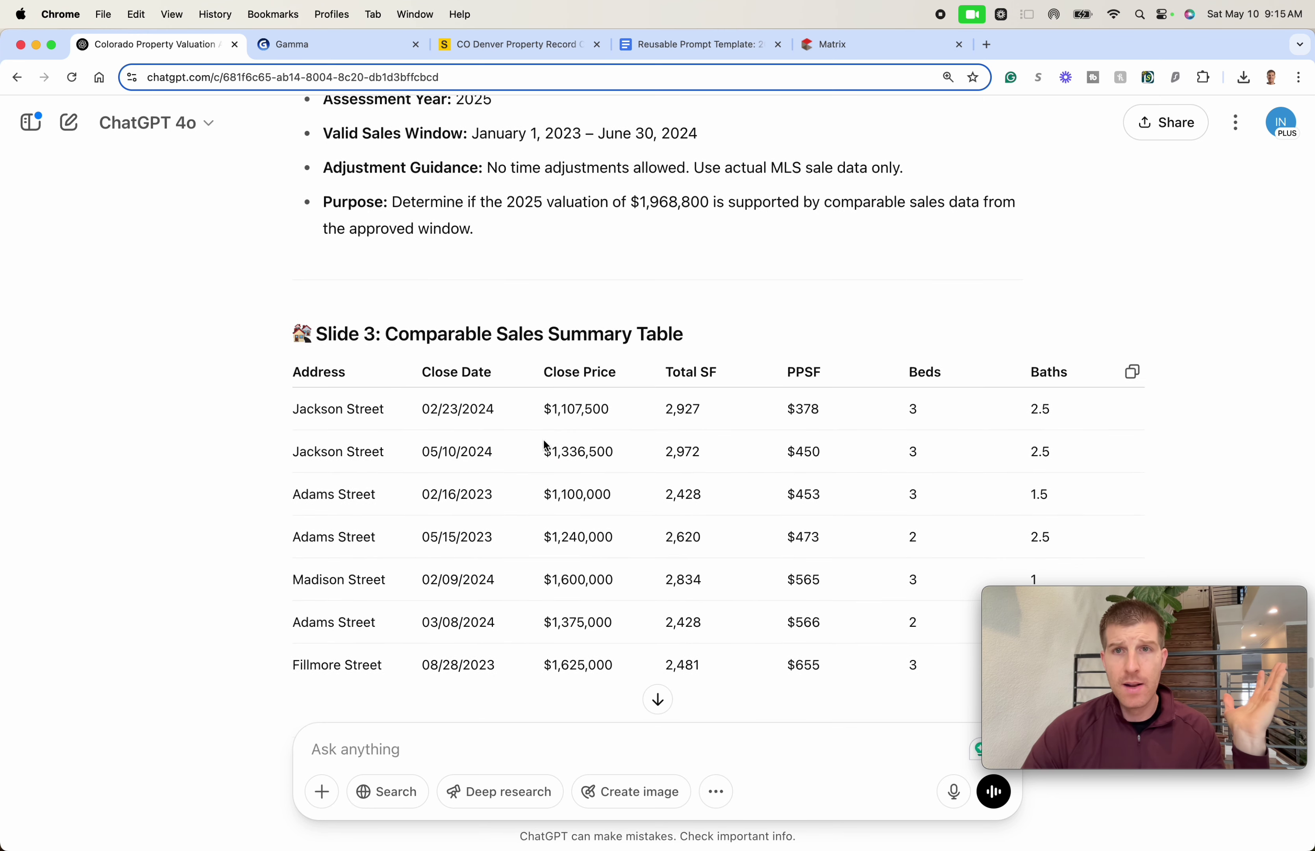
scroll(1020, 200, down, 12)
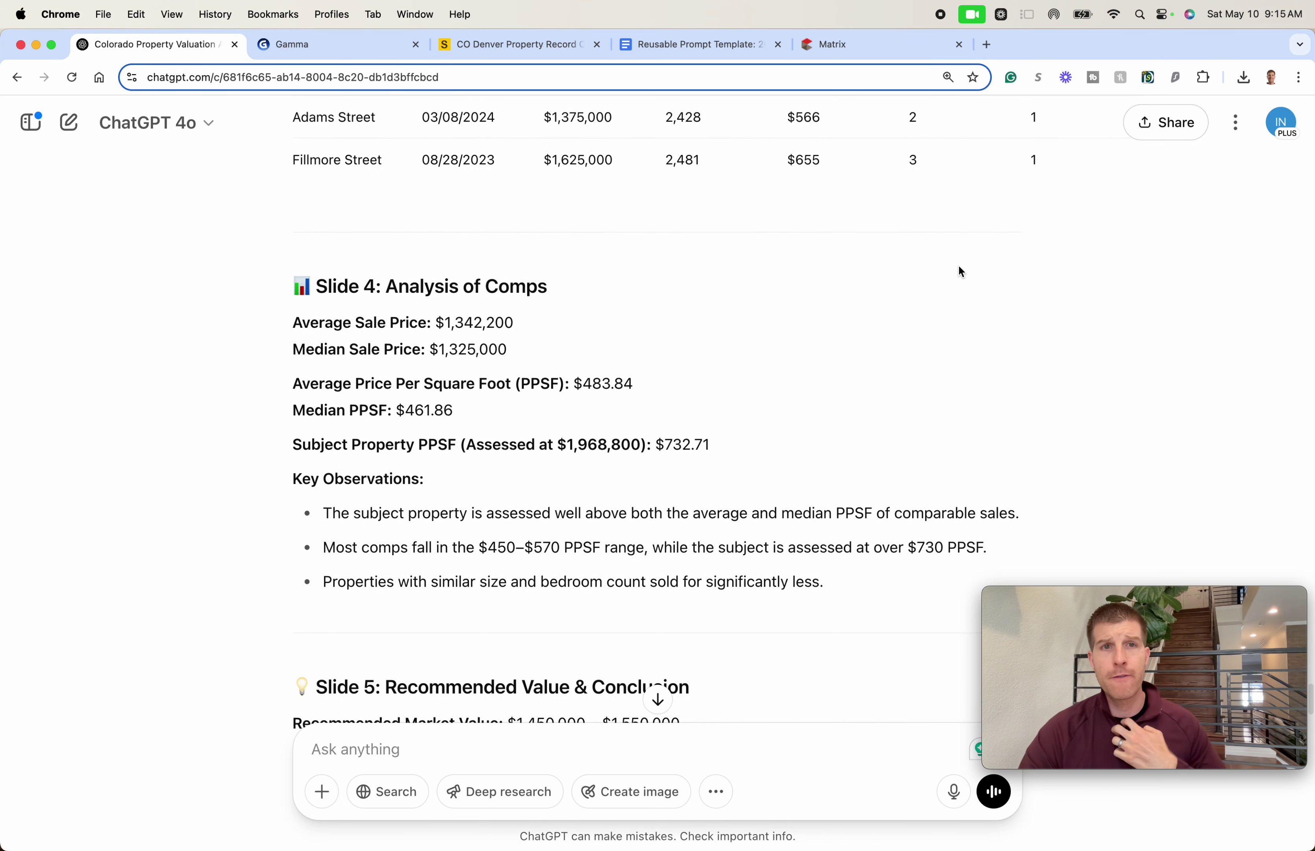
scroll(954, 282, down, 5)
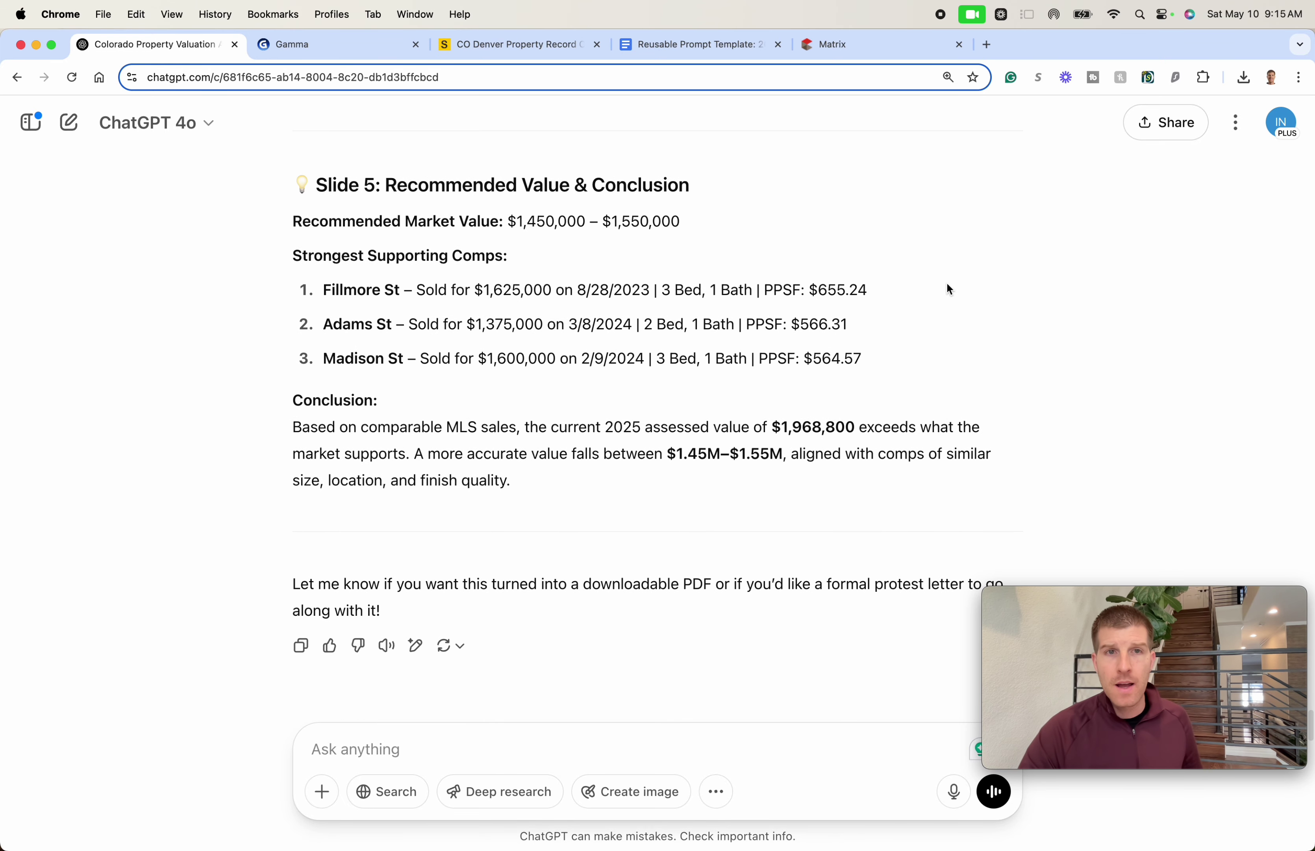
triple_click(543, 486)
scroll(553, 485, up, 1)
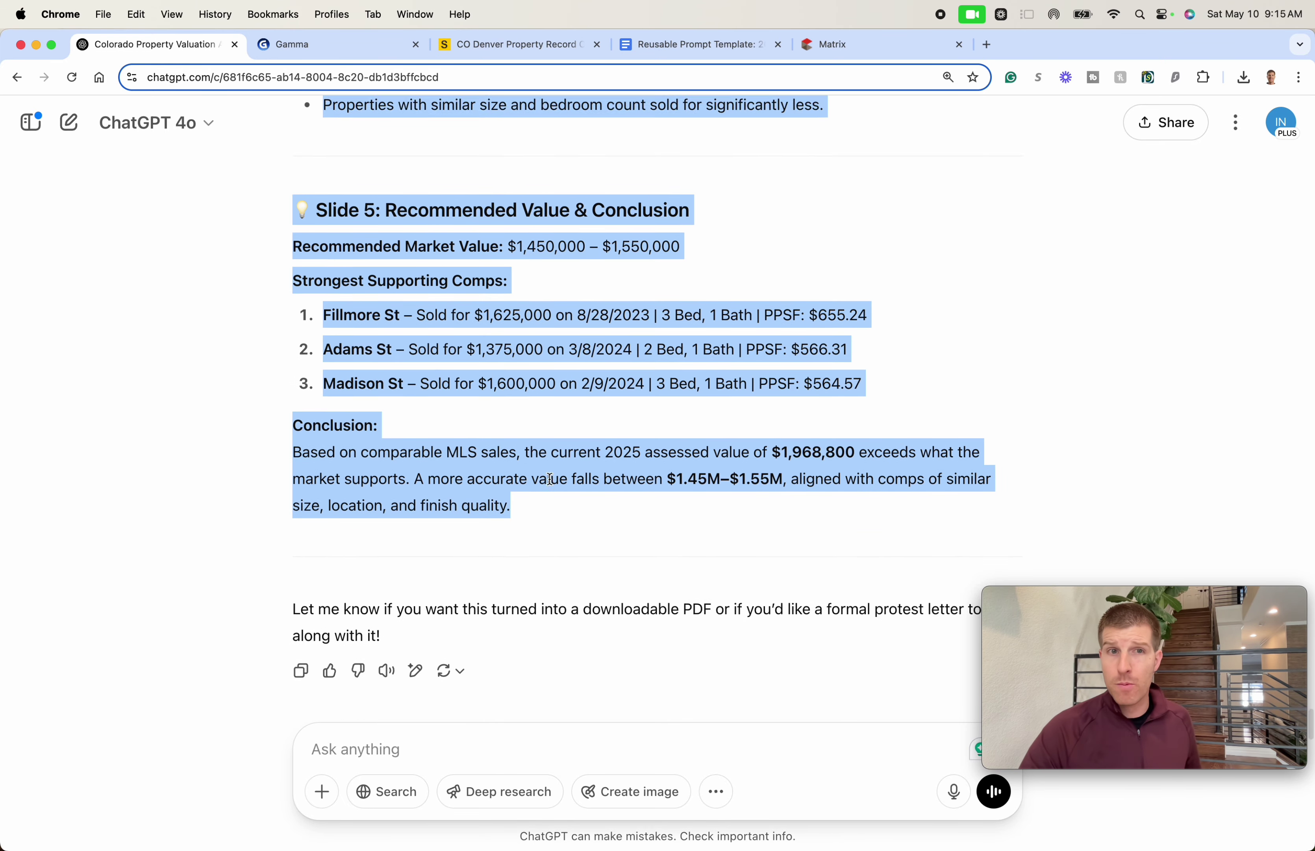
scroll(554, 482, down, 2)
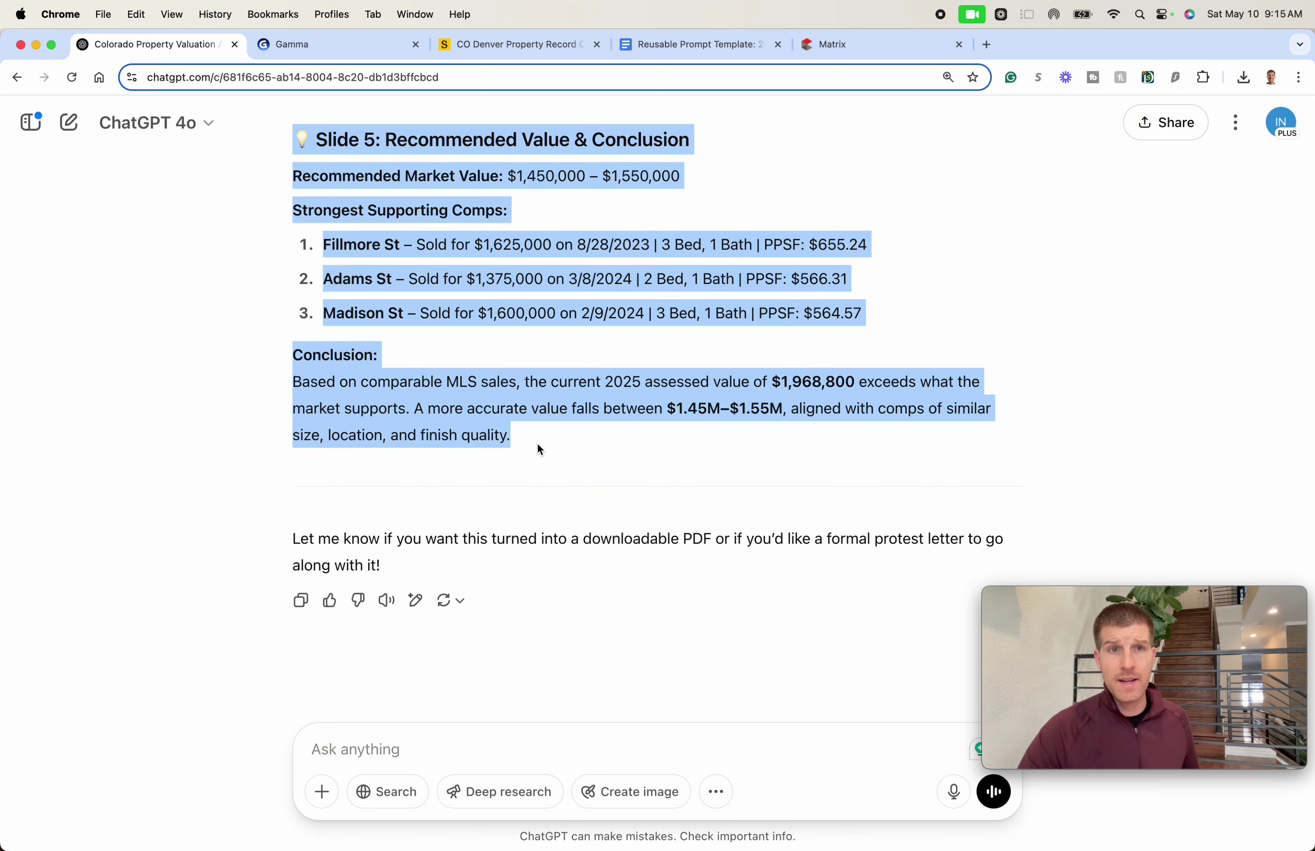
click(334, 44)
- Paste the copied valuation report into Gamma's Paste in text box, set it as a Document, and continue
click(329, 292)
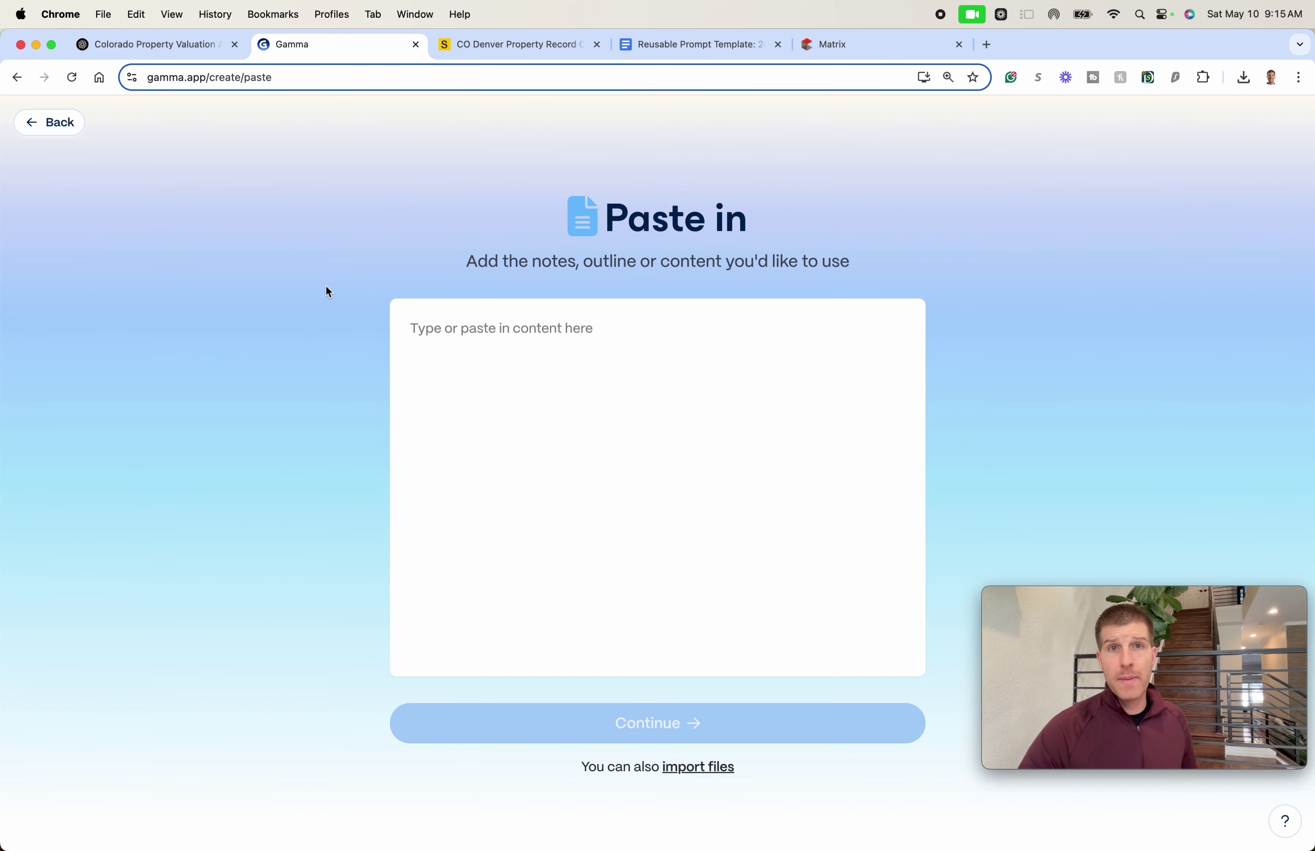
key(super+v)
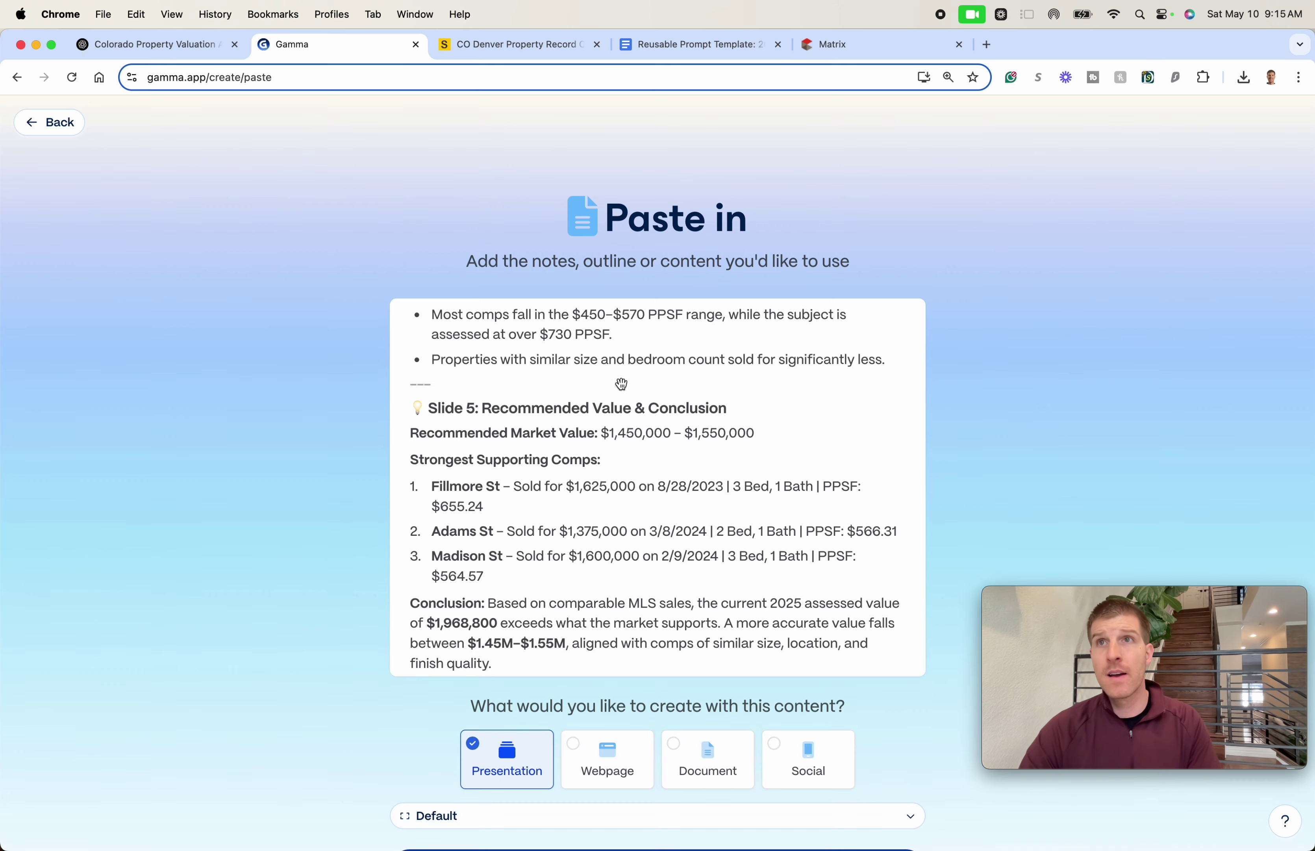
scroll(622, 384, up, 10)
scroll(634, 399, down, 10)
scroll(1068, 381, down, 2)
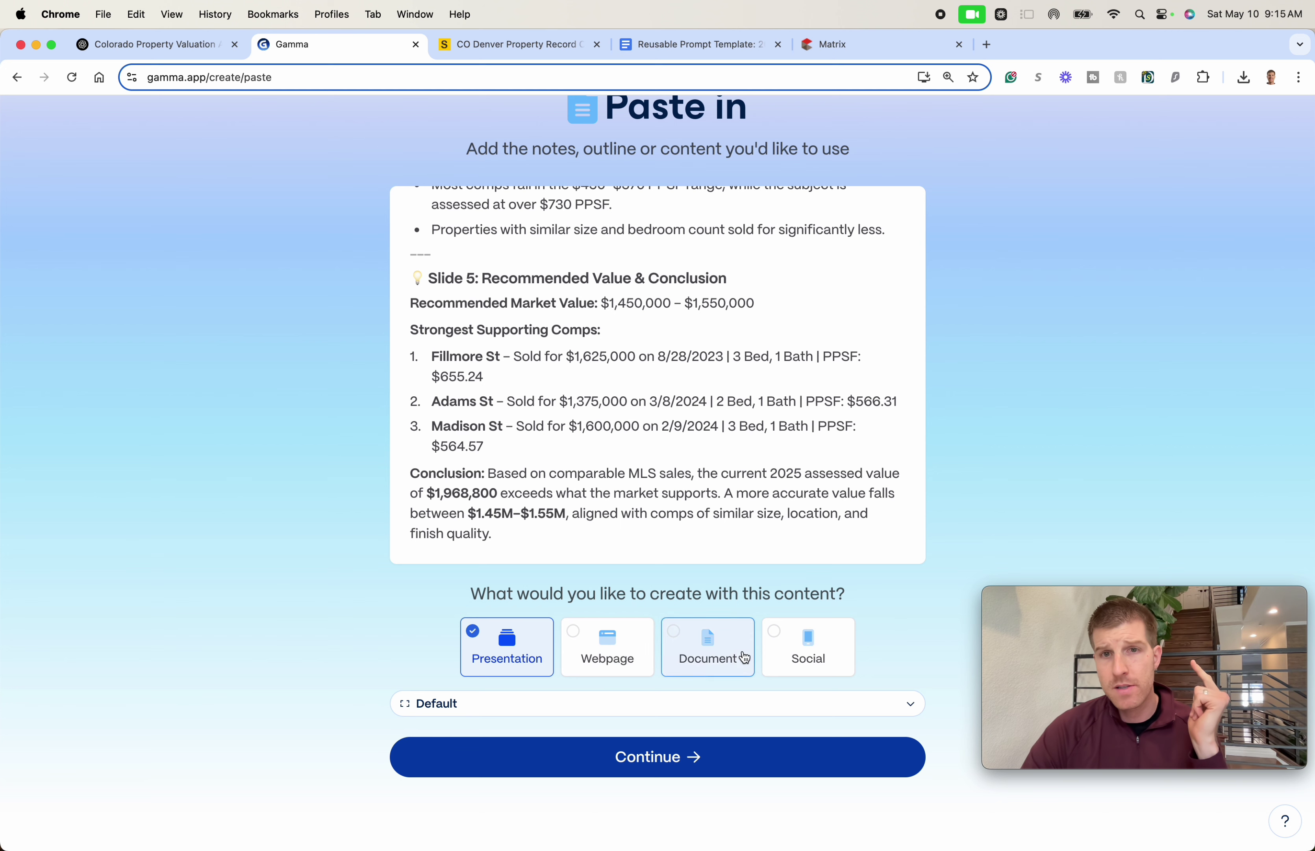
click(706, 654)
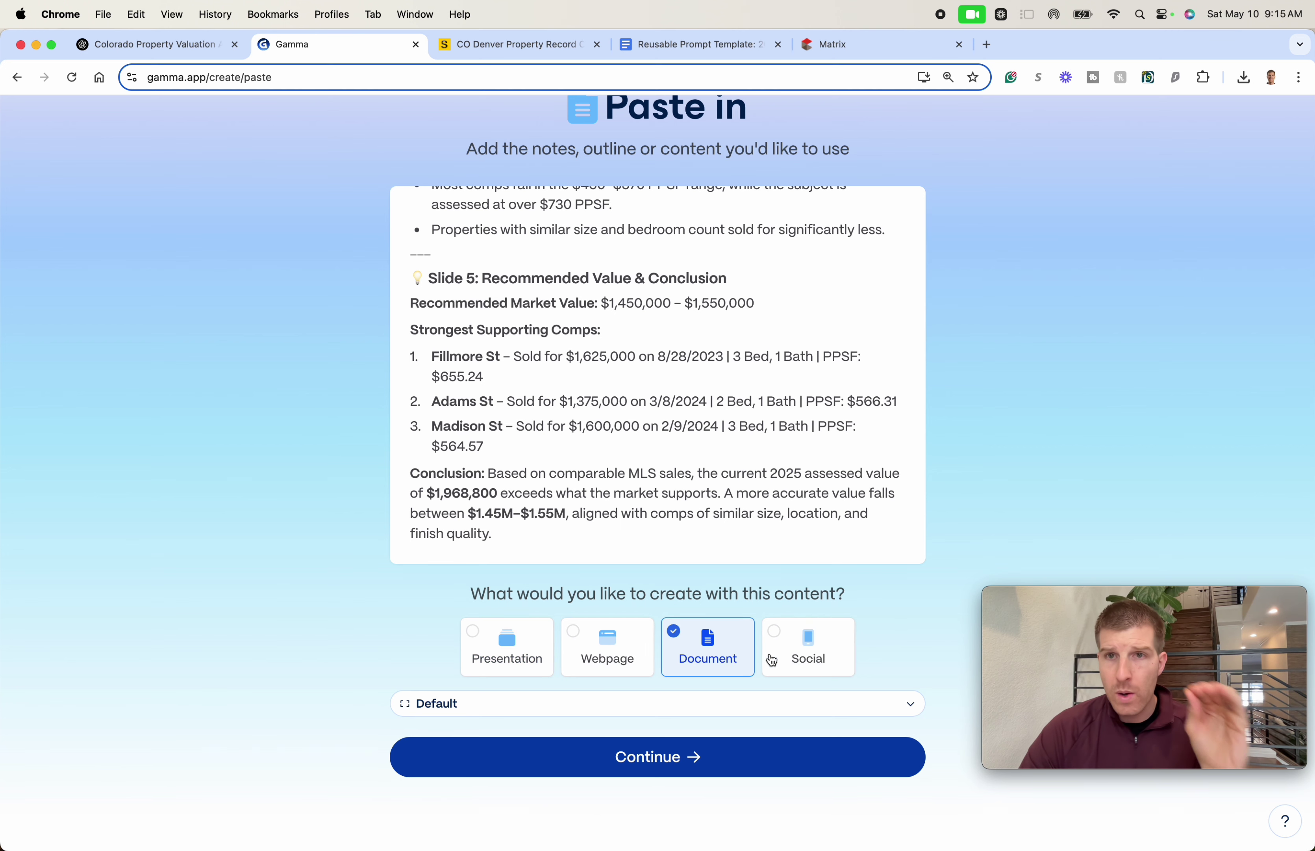
click(694, 756)
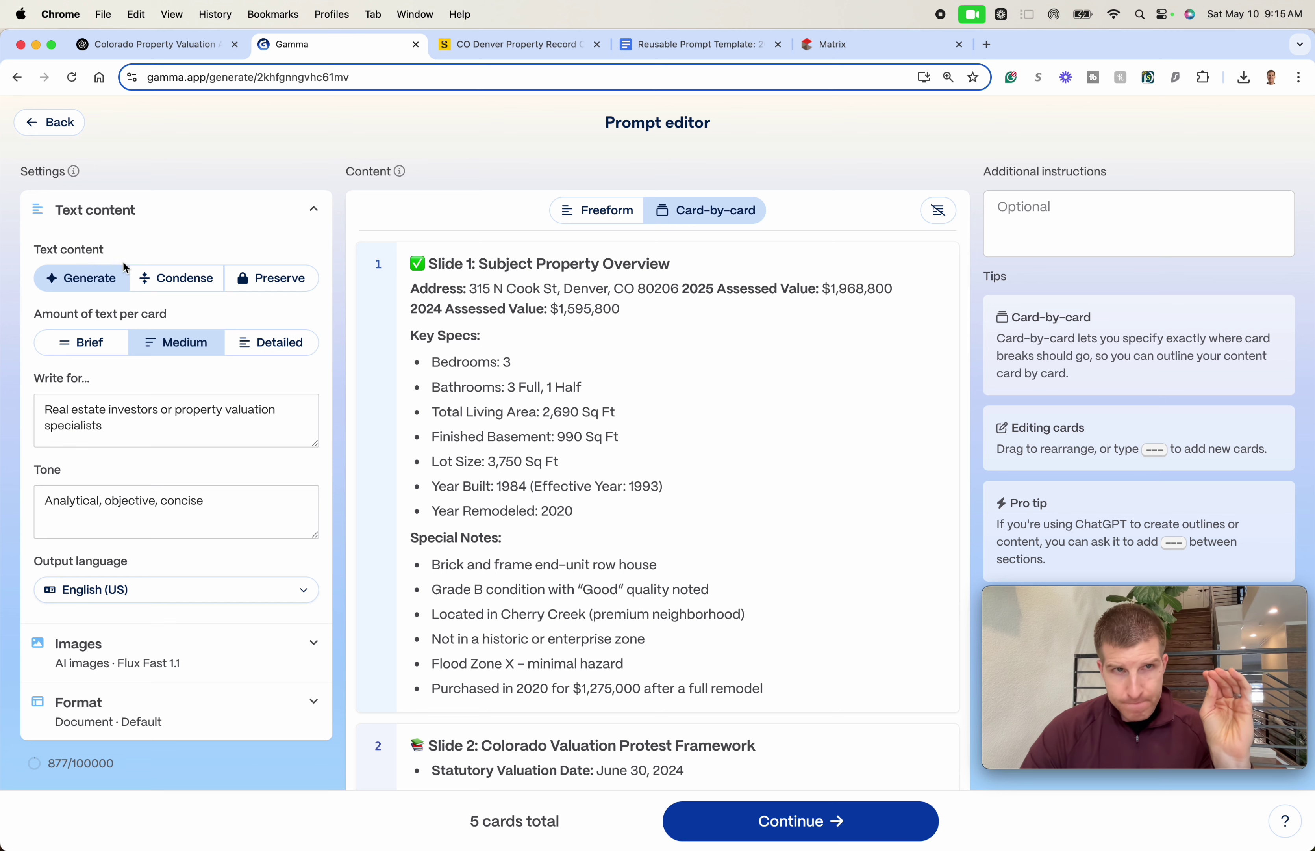
- Set Text content to Preserve, review the five cards, and proceed to the theme picker
click(283, 282)
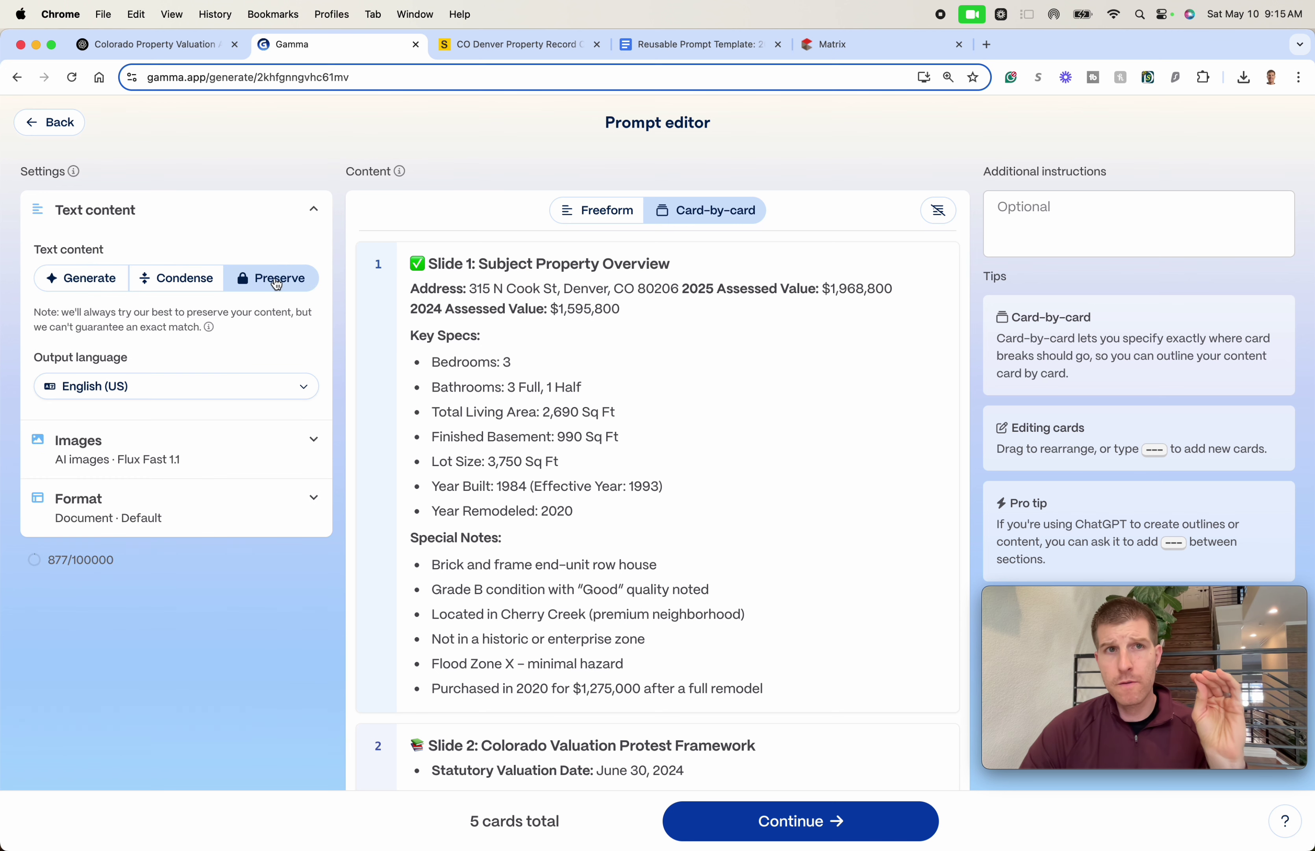
click(86, 285)
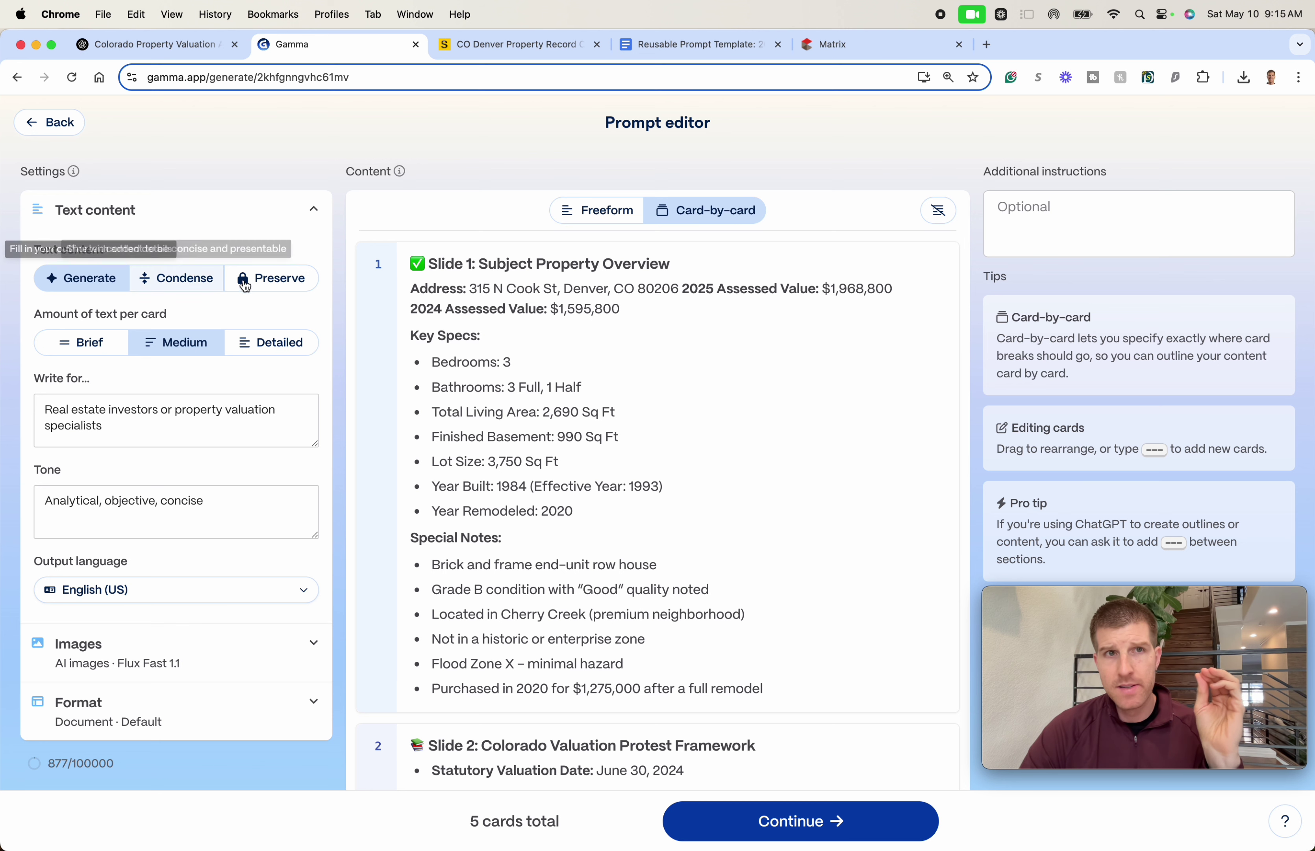
click(245, 284)
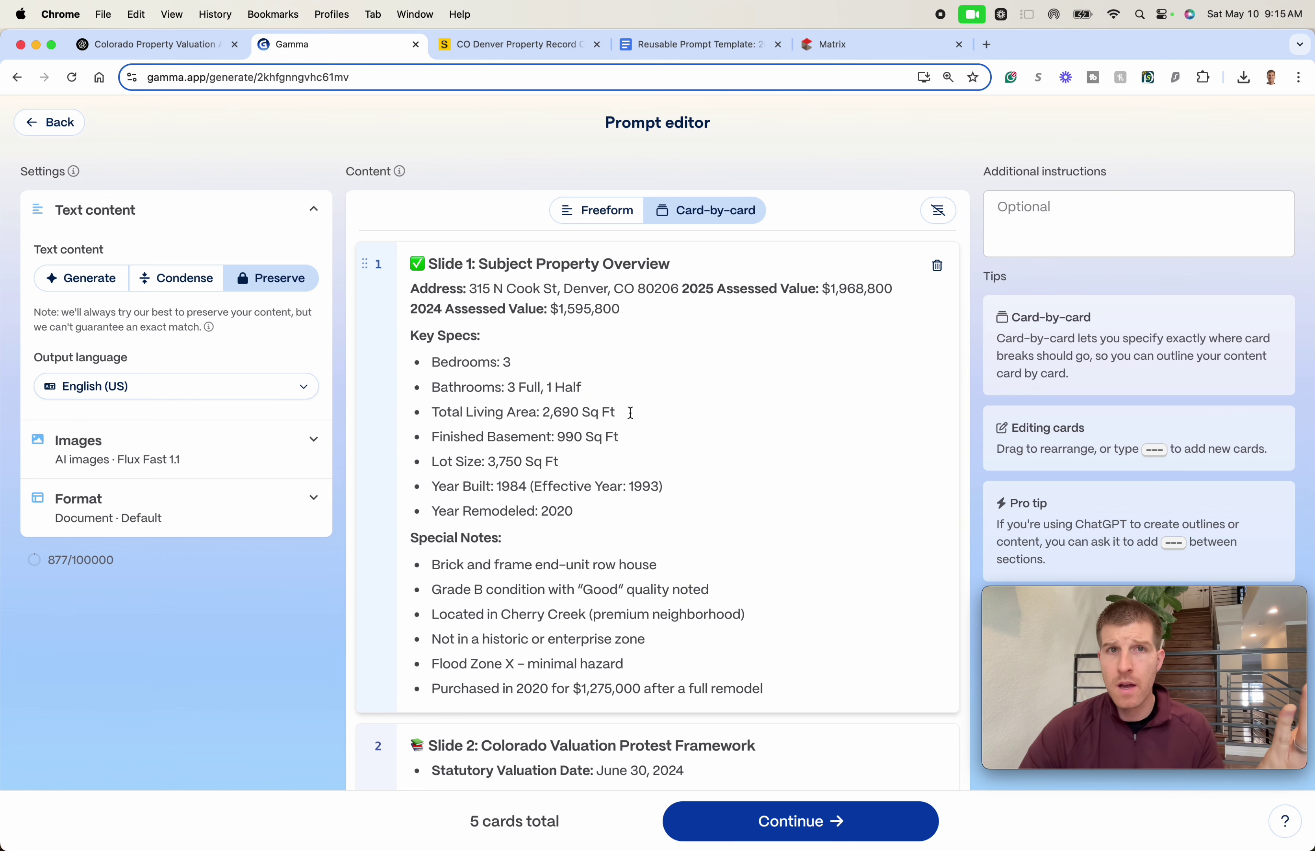
scroll(630, 412, down, 5)
scroll(627, 423, up, 5)
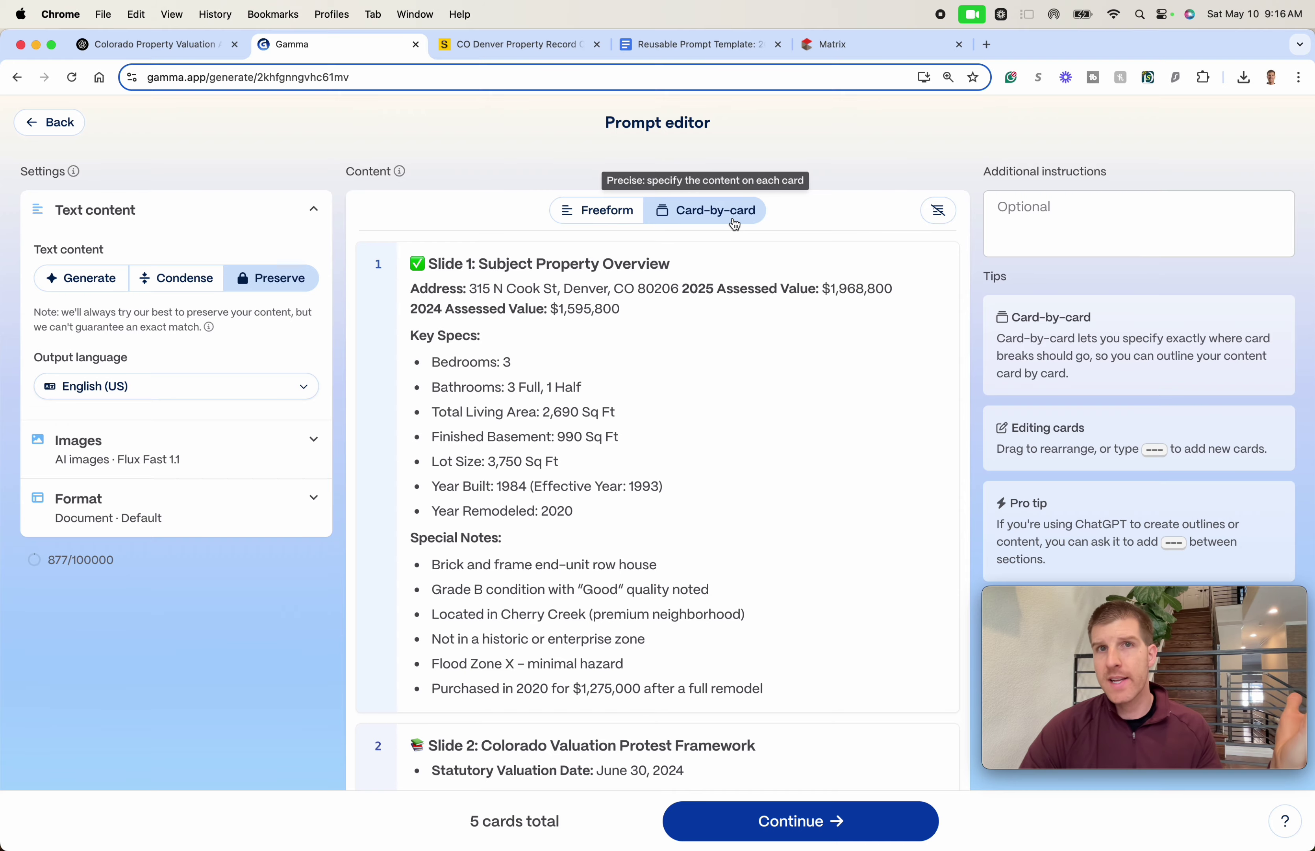
scroll(661, 356, down, 15)
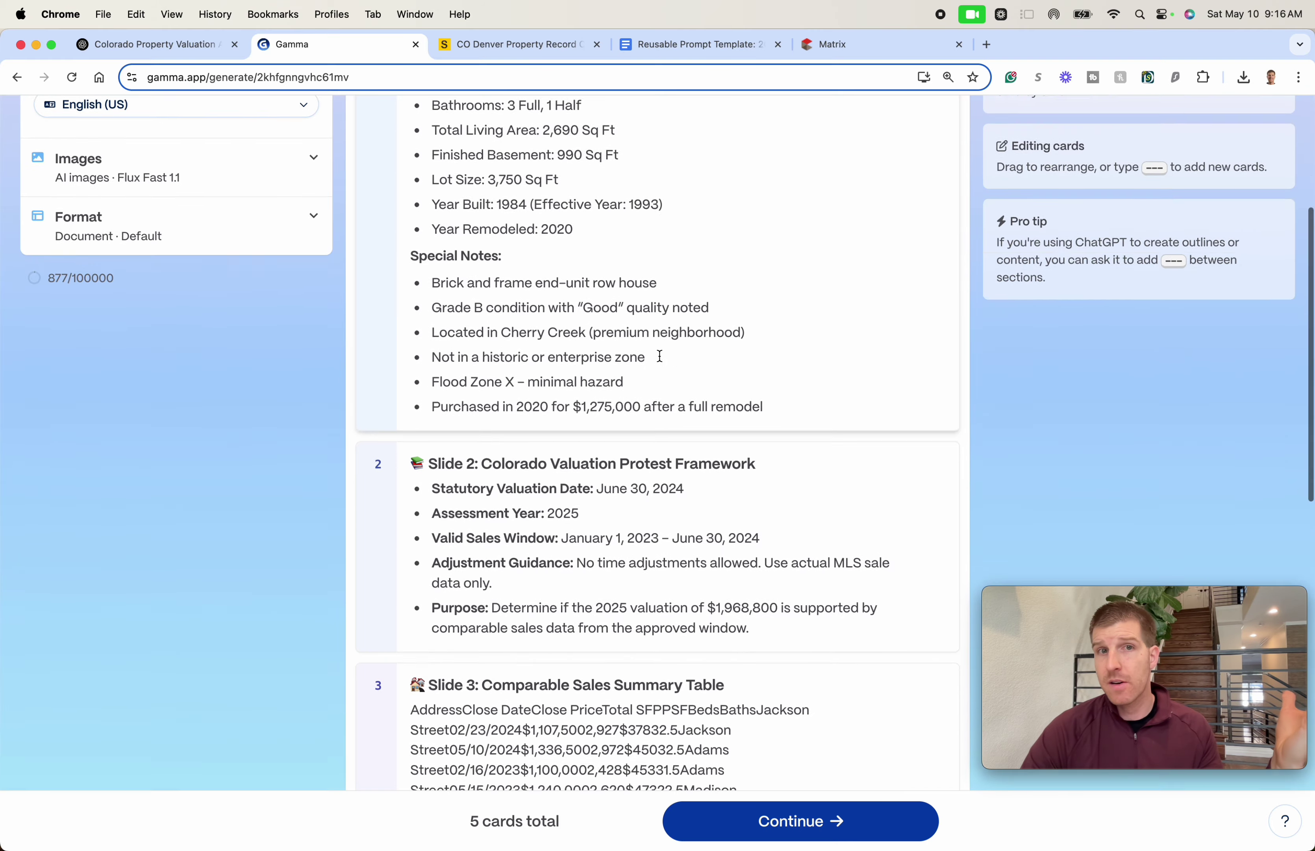
scroll(671, 376, up, 12)
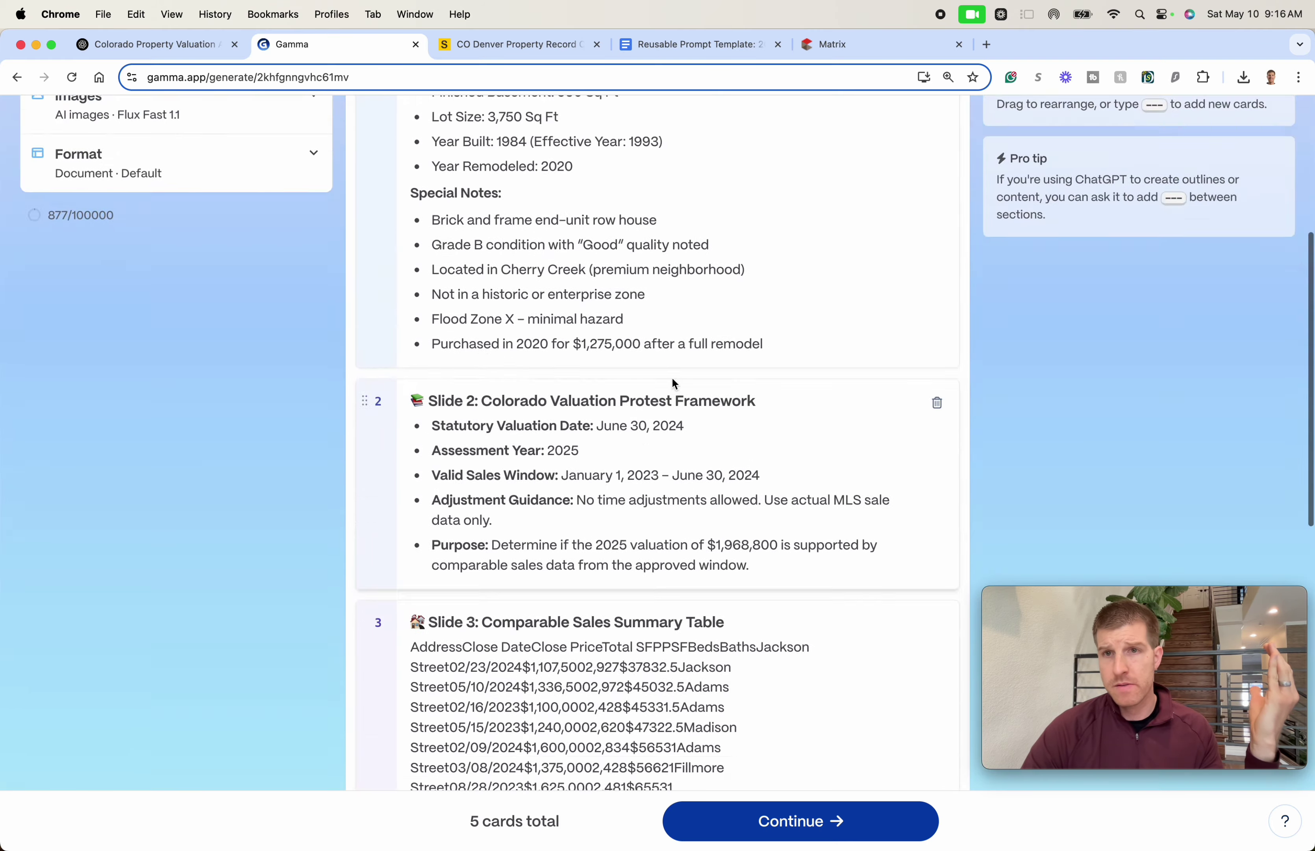
scroll(672, 365, down, 12)
mouse_move(544, 813)
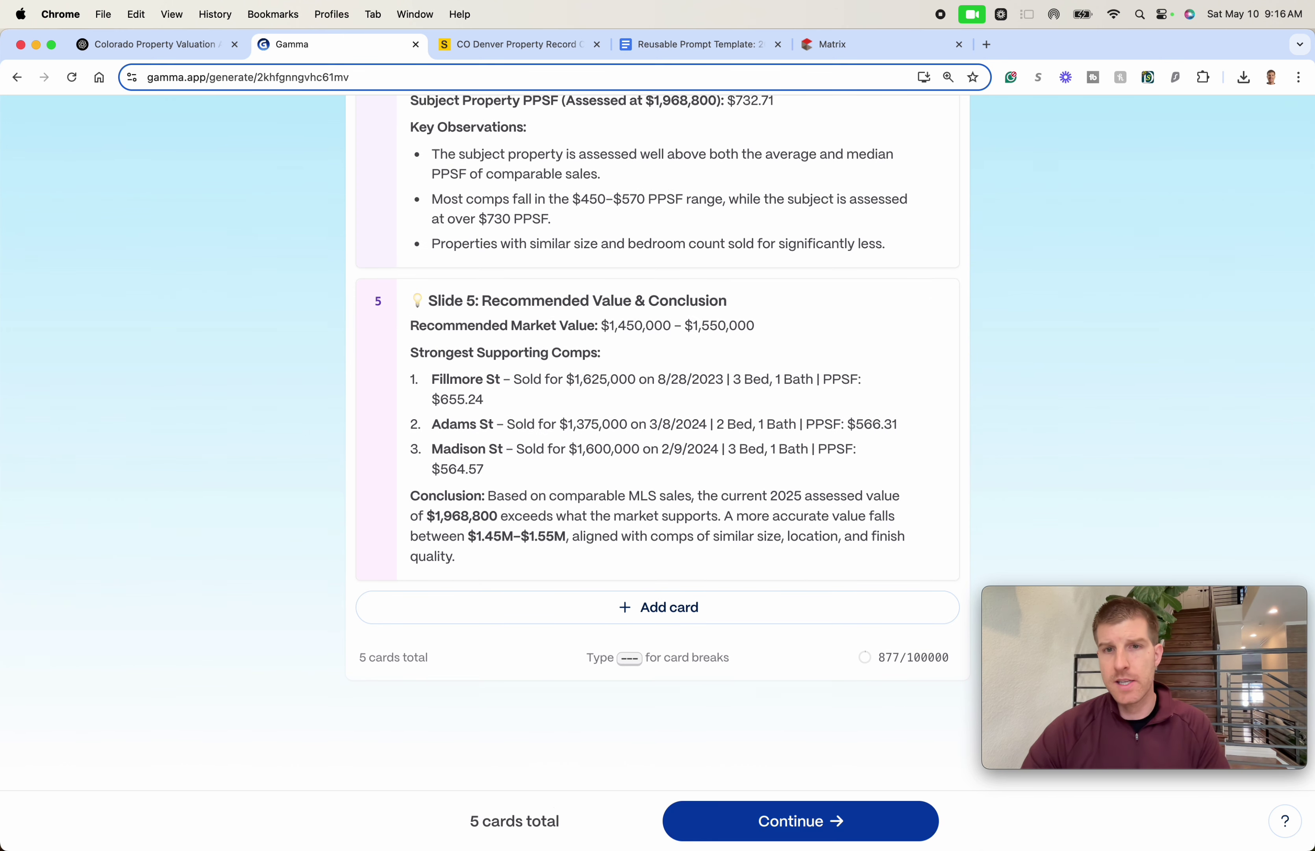
click(811, 823)
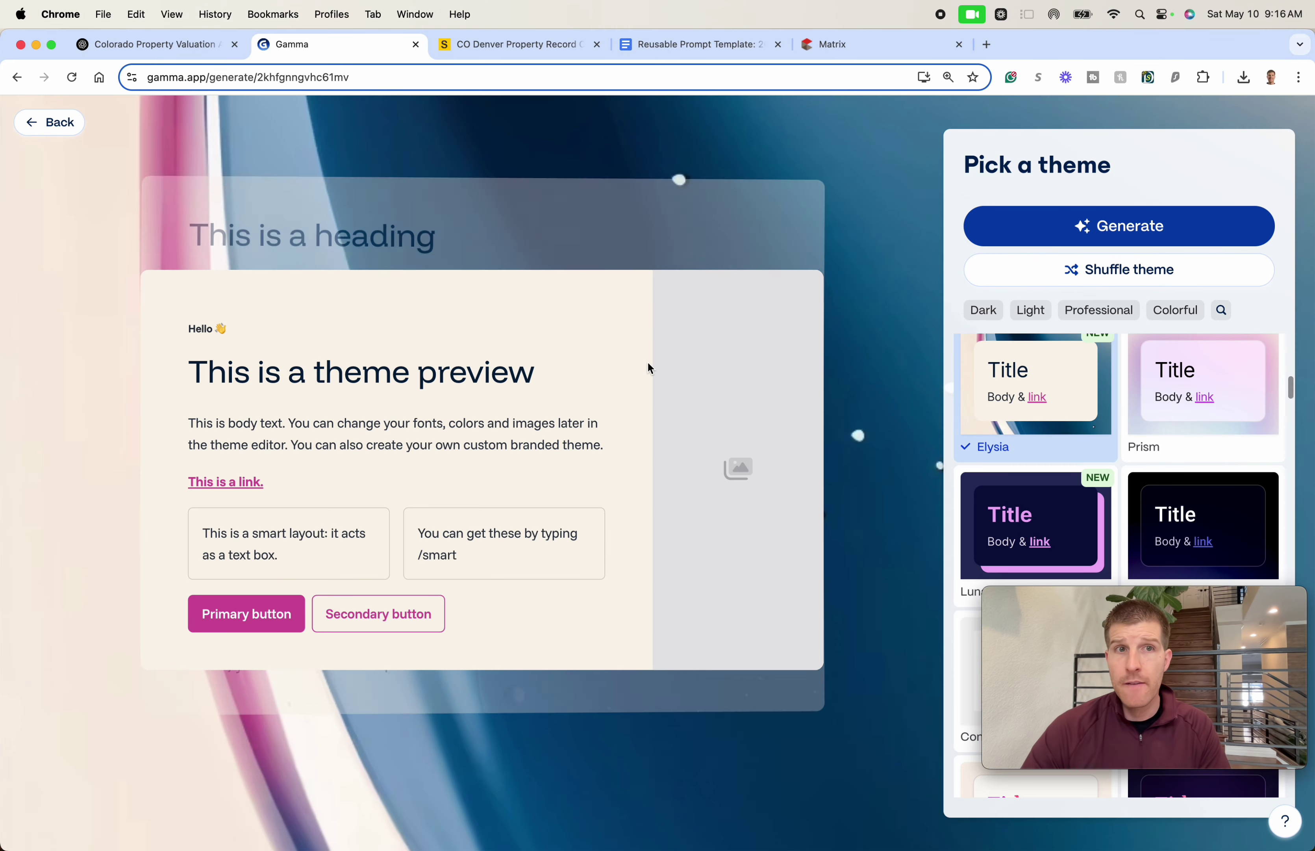
- Pick the Pearl theme and generate the valuation protest document
scroll(1050, 442, down, 3)
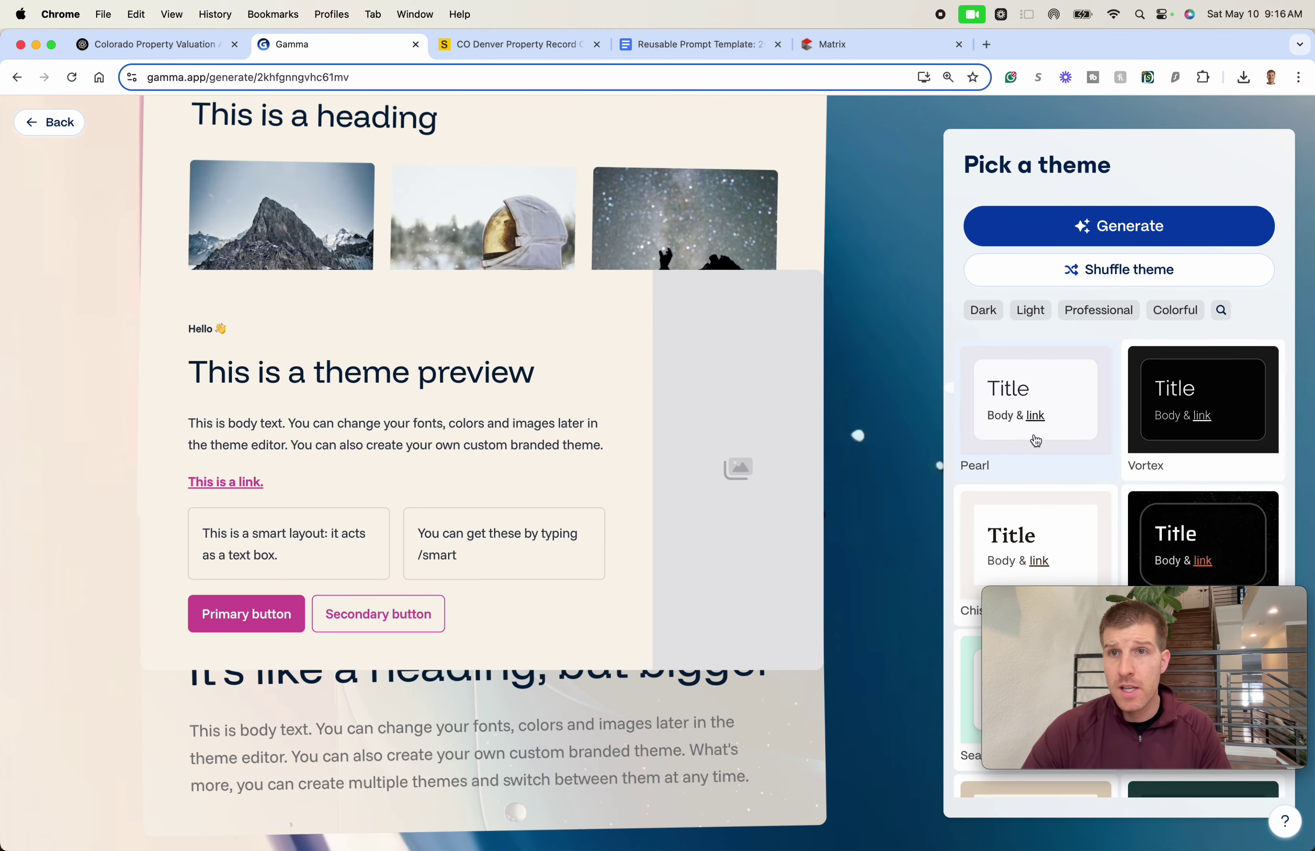
scroll(1045, 439, down, 3)
scroll(1044, 431, up, 5)
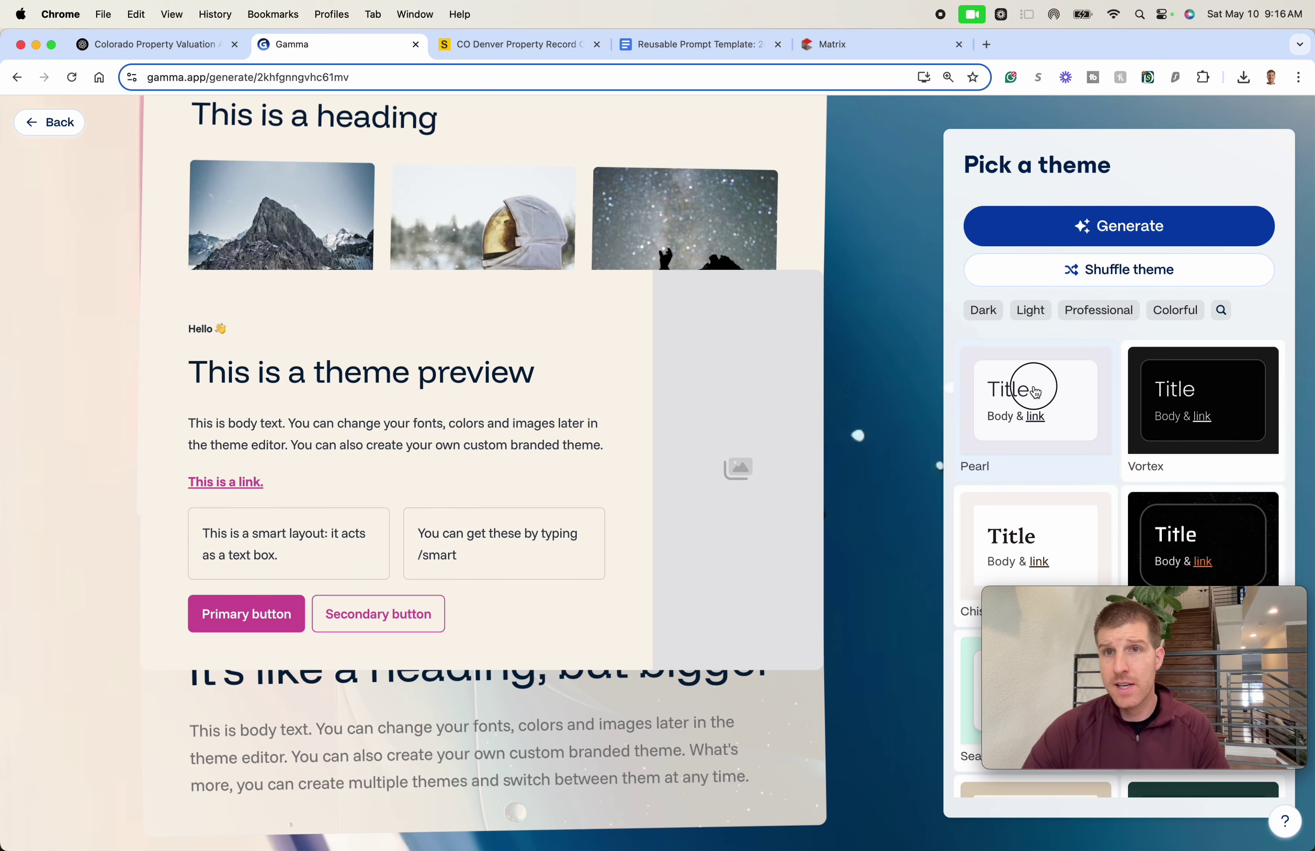
click(1035, 392)
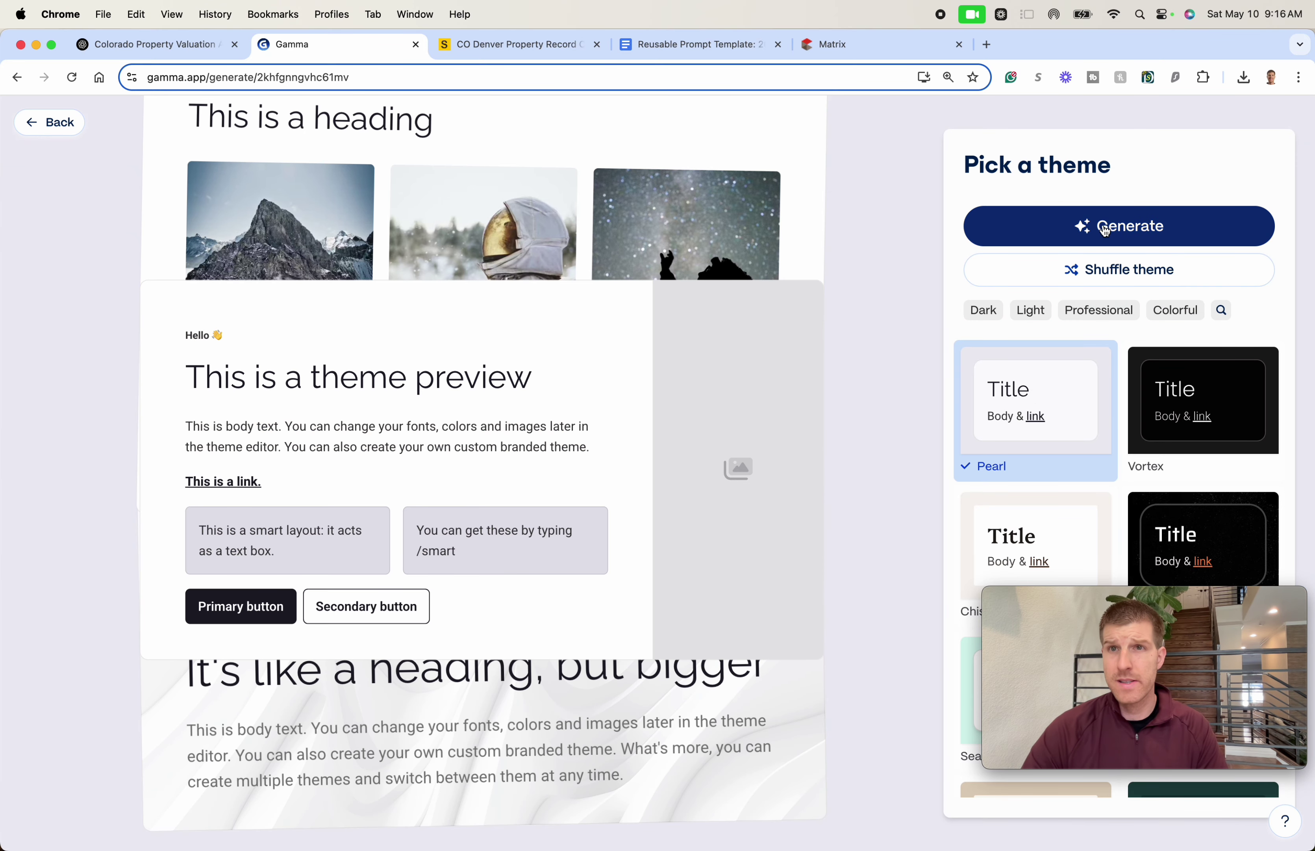
click(1107, 223)
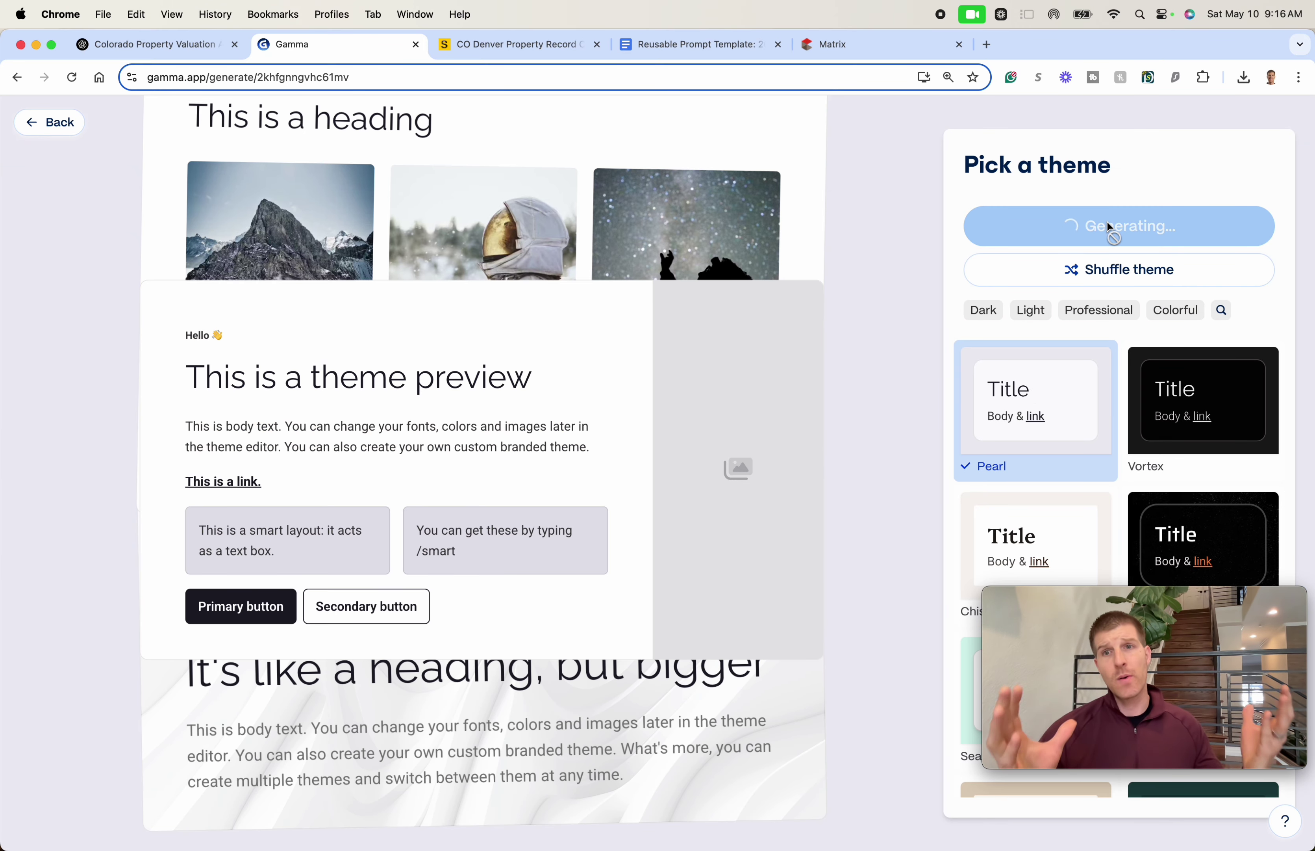
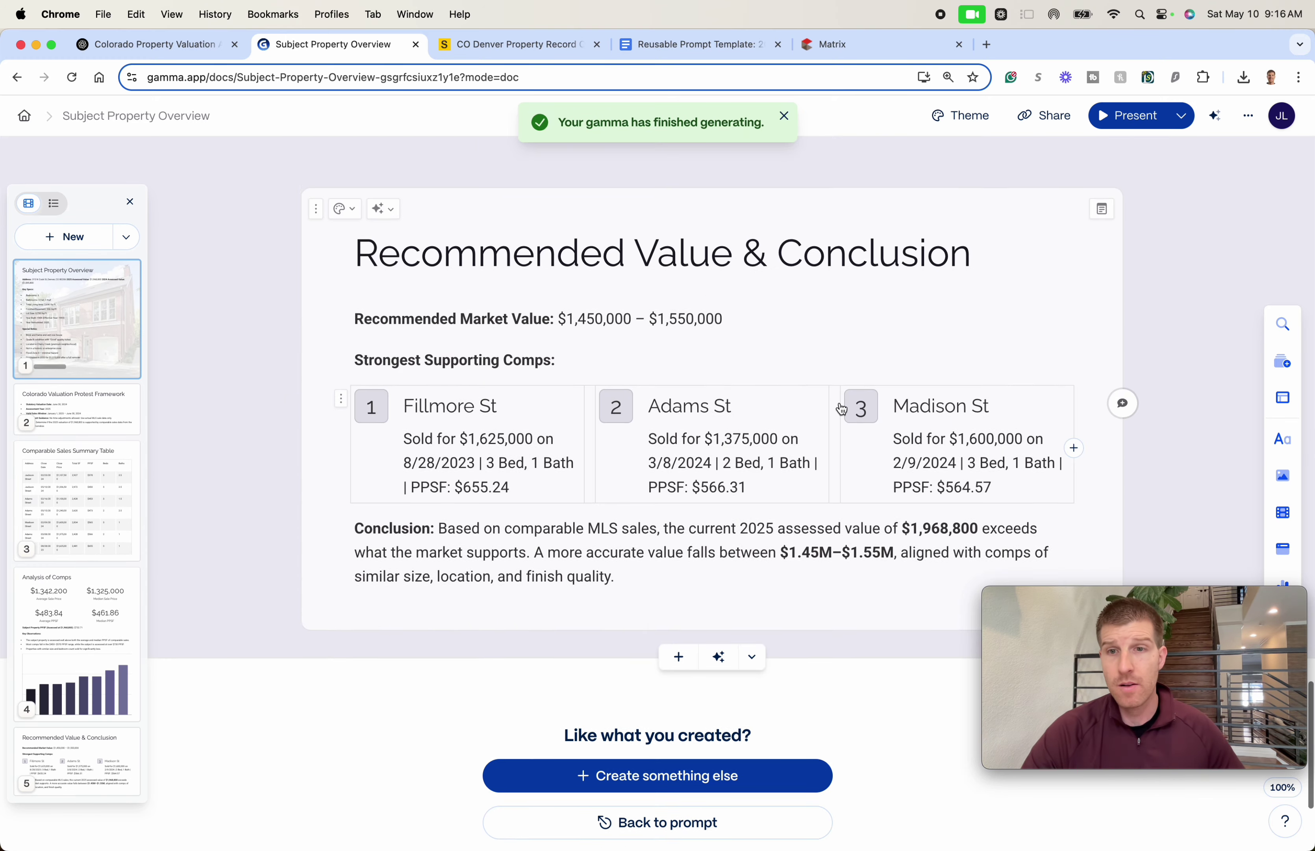
- Delete the author byline block at the foot of card 1, Subject Property Overview
scroll(776, 407, down, 5)
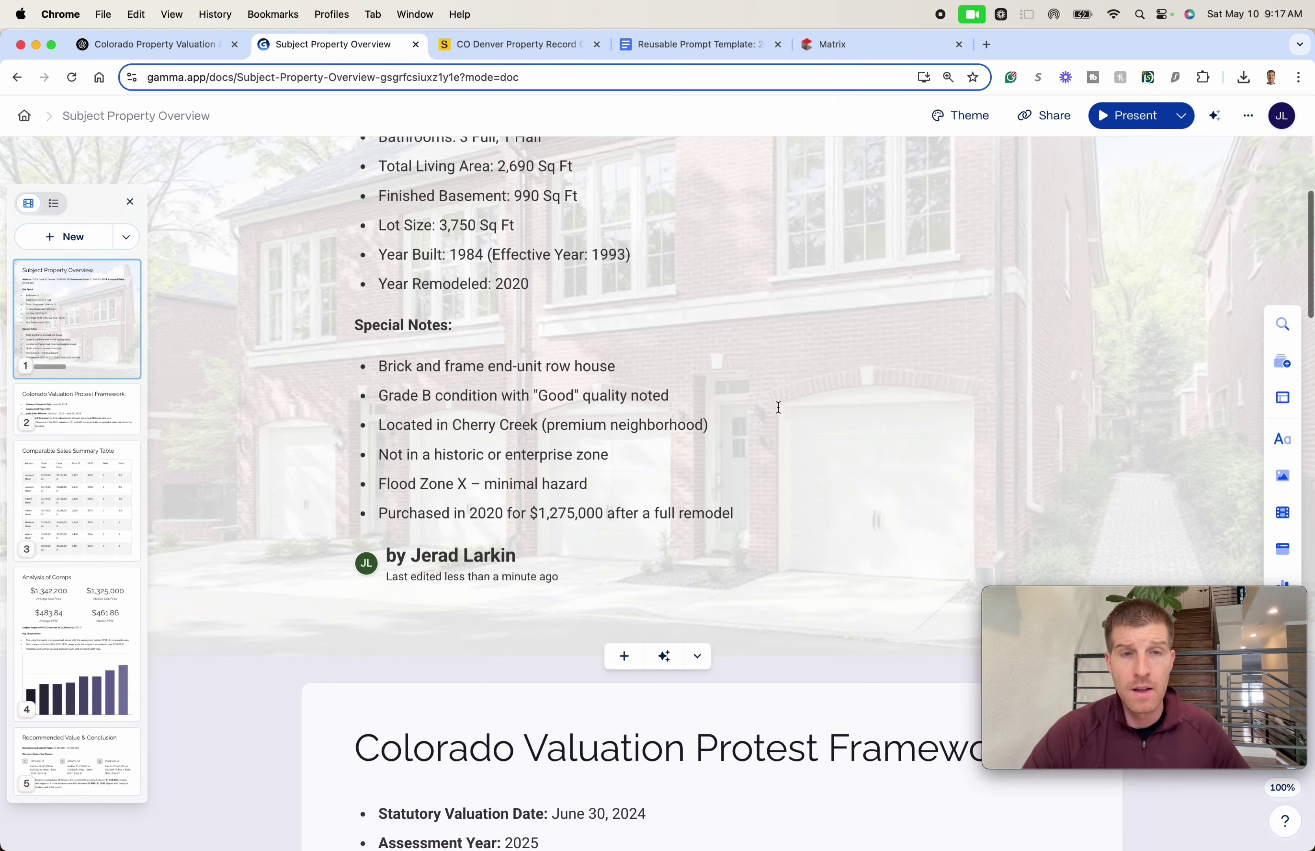
scroll(785, 405, up, 5)
scroll(785, 405, down, 4)
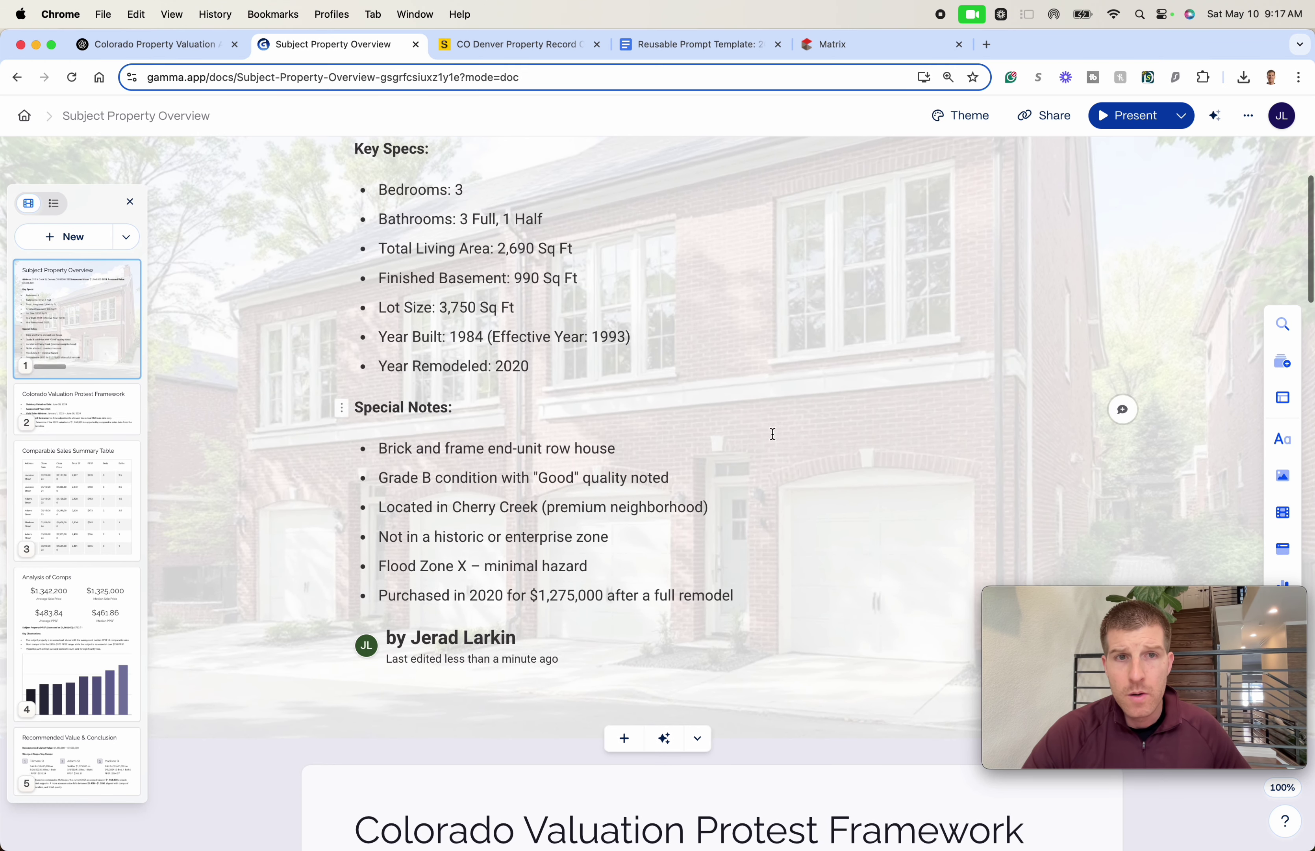
scroll(479, 619, down, 2)
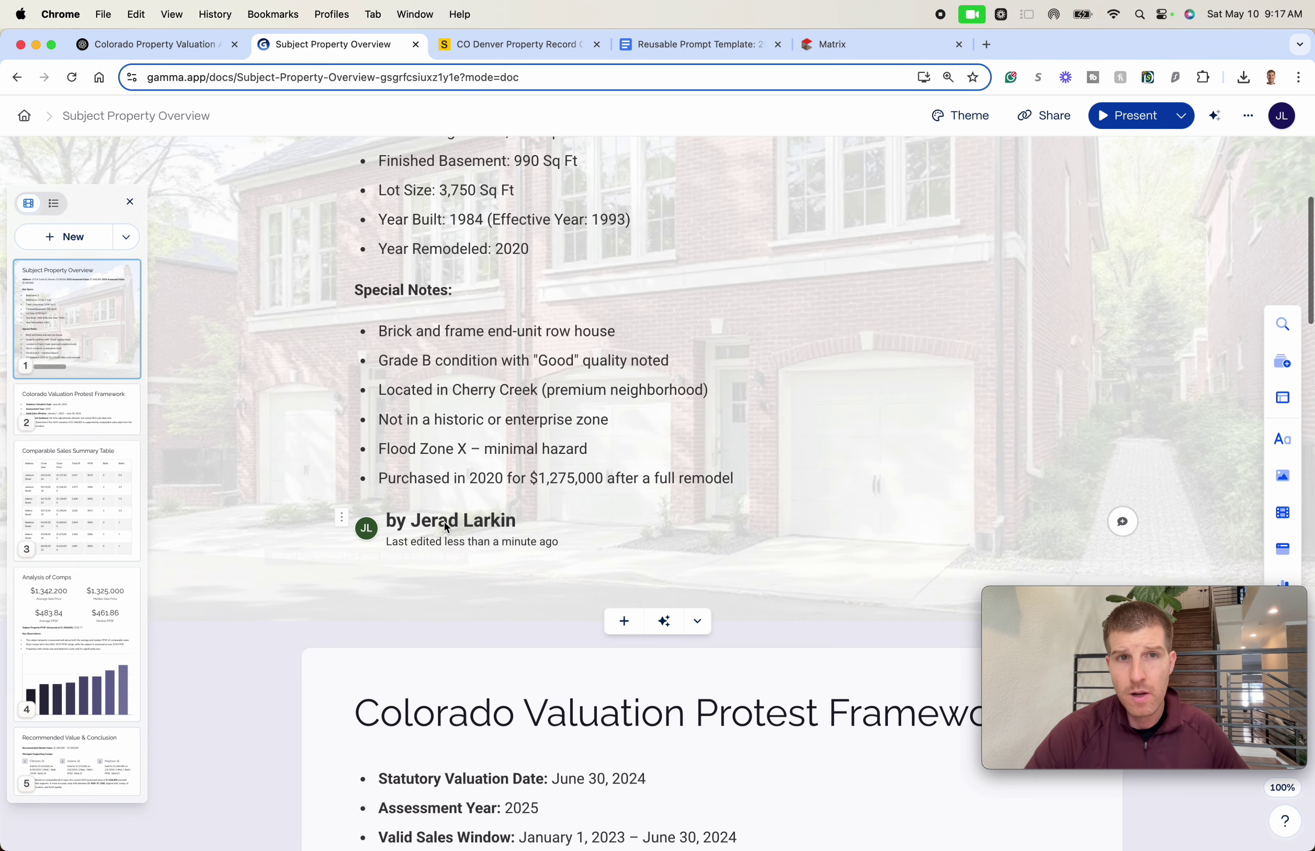
click(504, 529)
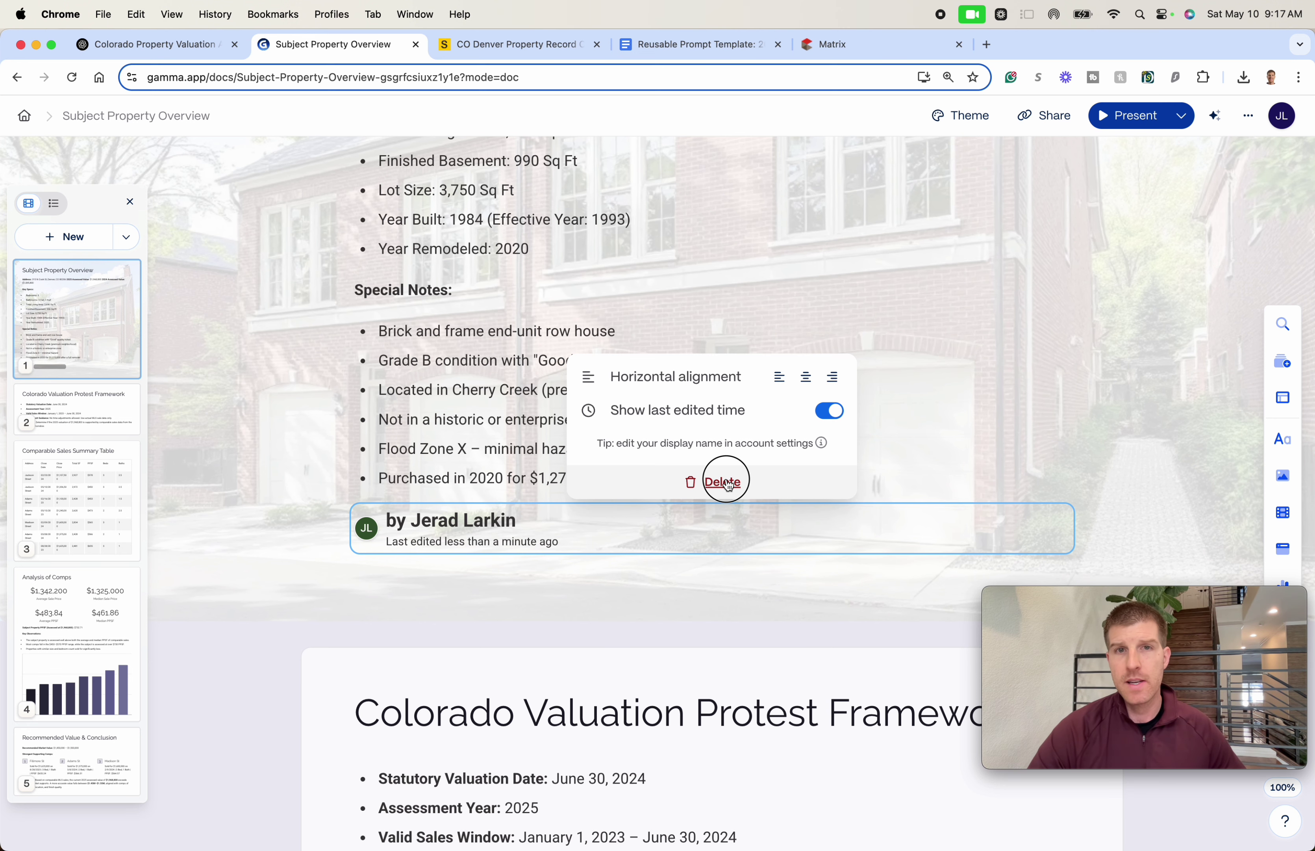
click(729, 484)
scroll(823, 387, up, 3)
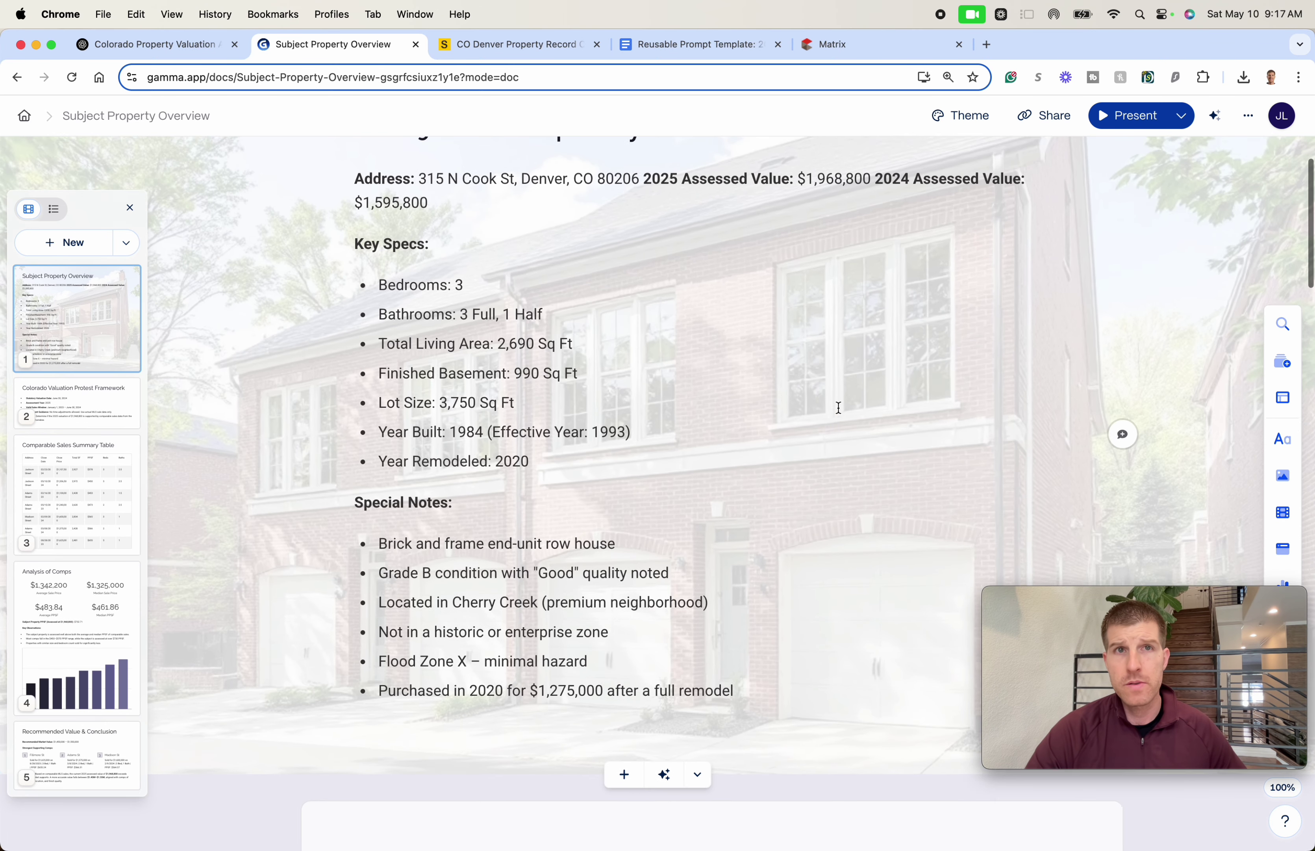
- Cut 'No time adjustments allowed.' so the bullet reads 'Adjustment Guidance: Used actual MLS sale data'
scroll(838, 408, up, 2)
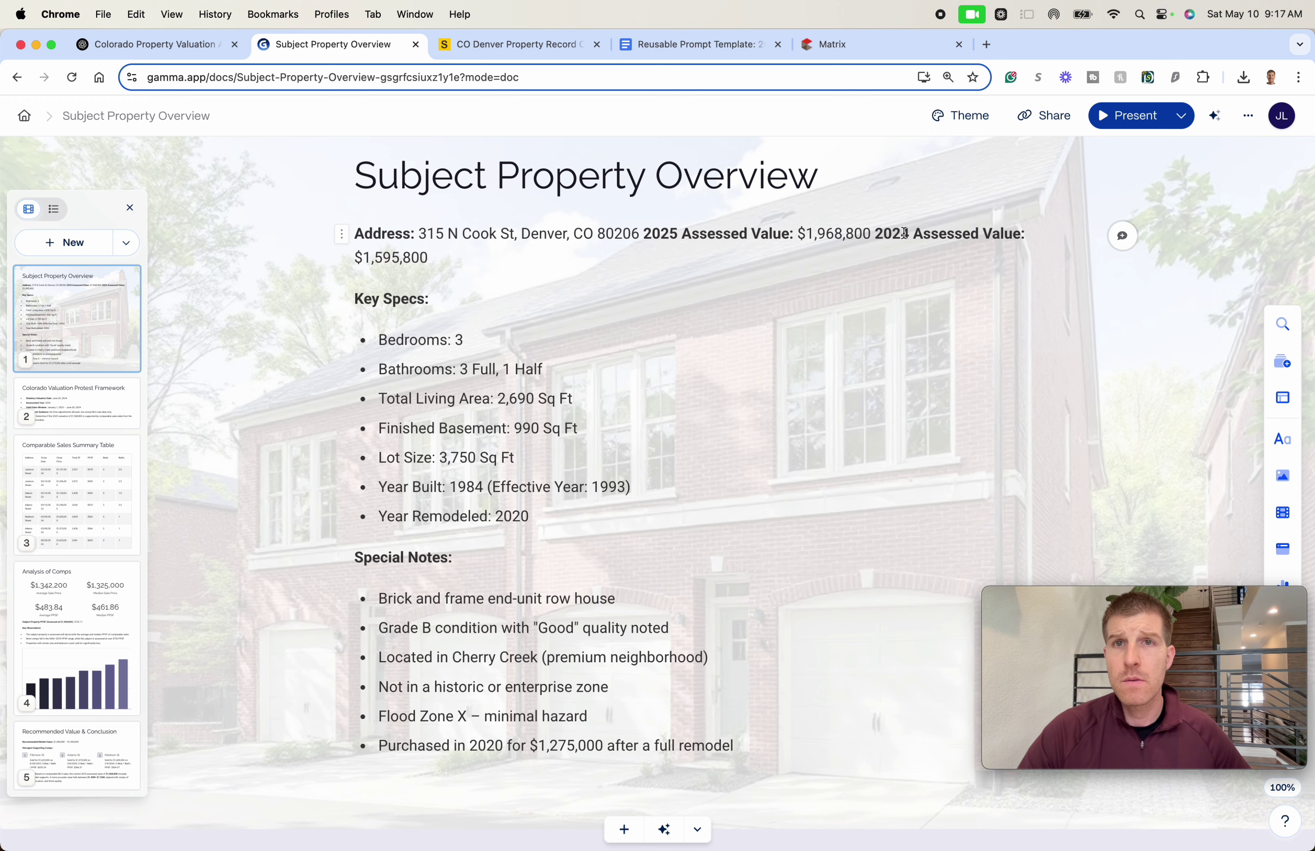
scroll(489, 297, down, 12)
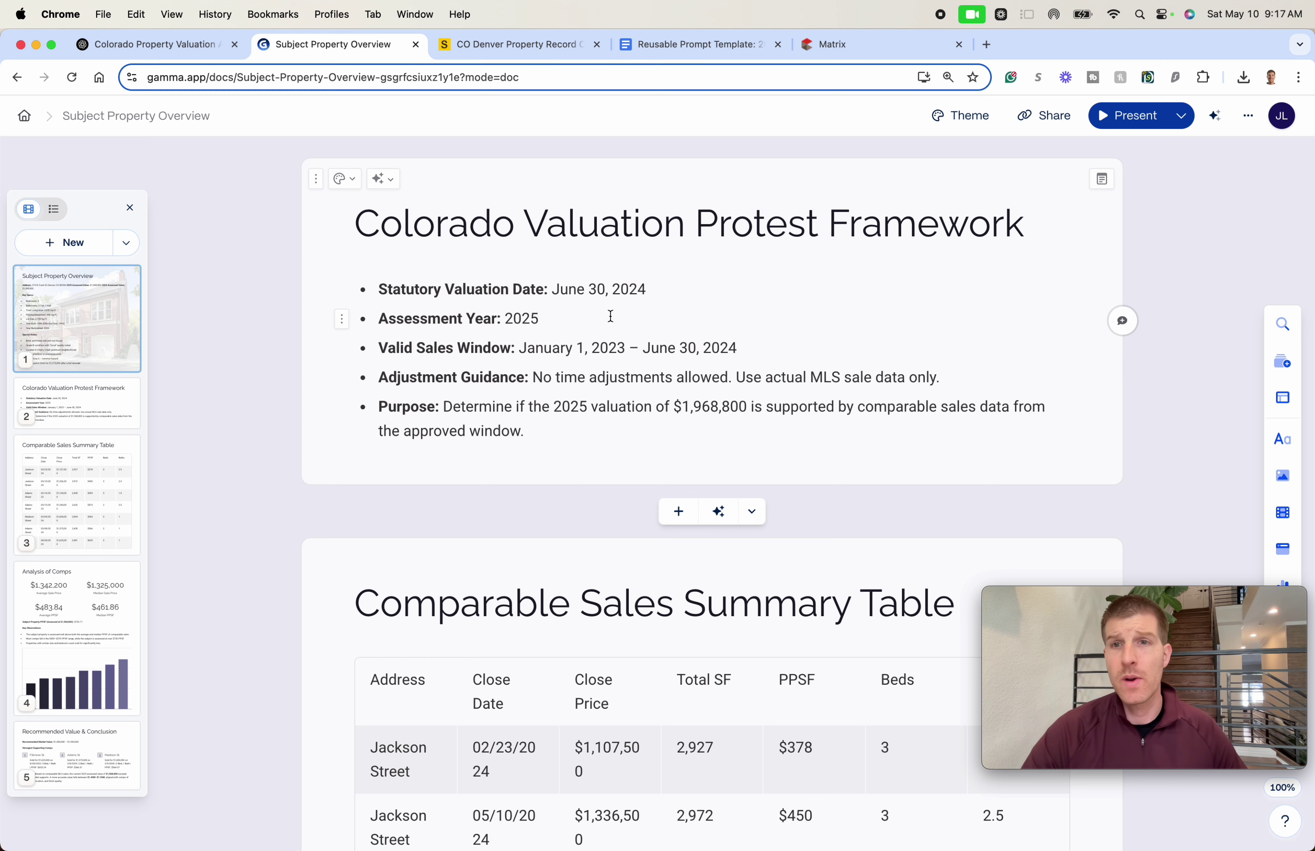
scroll(616, 298, down, 1)
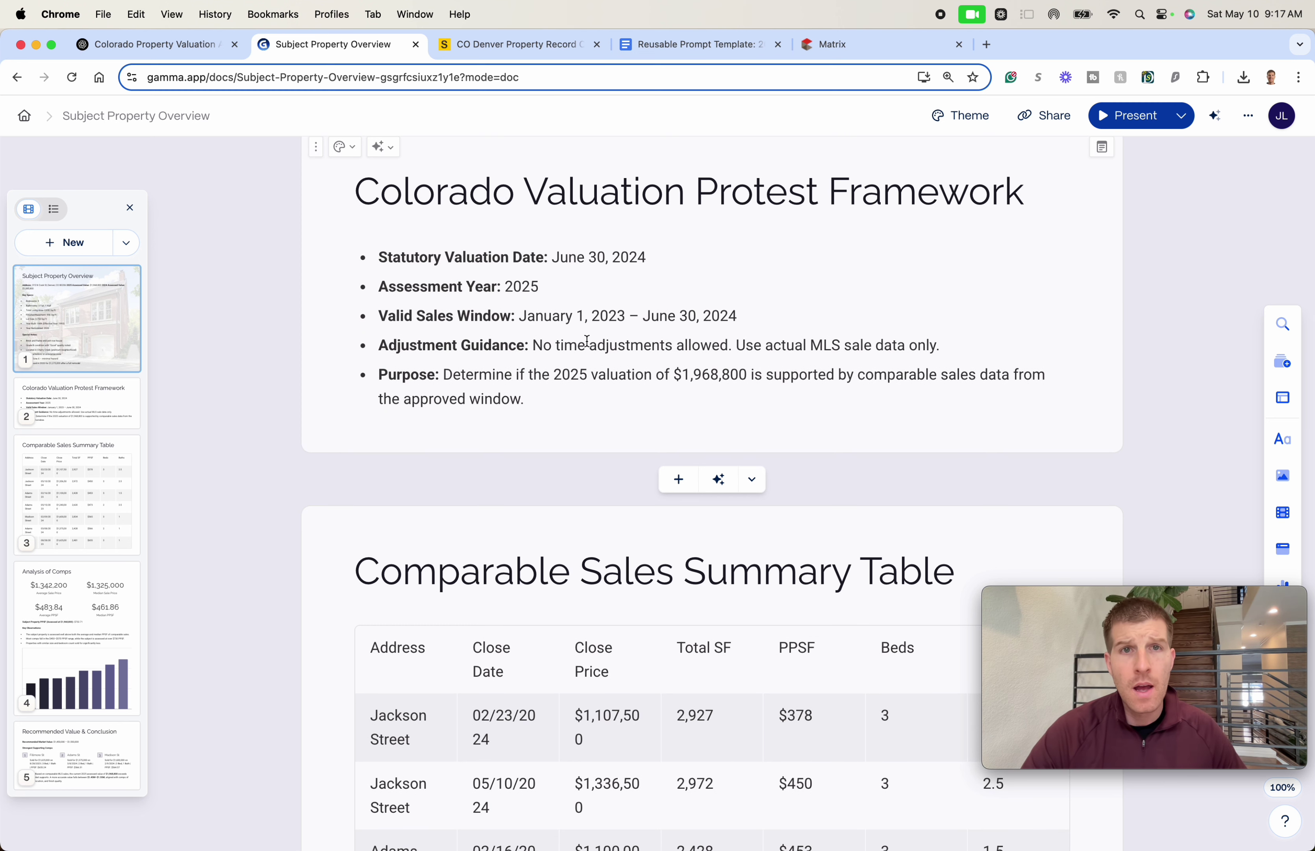
click(720, 338)
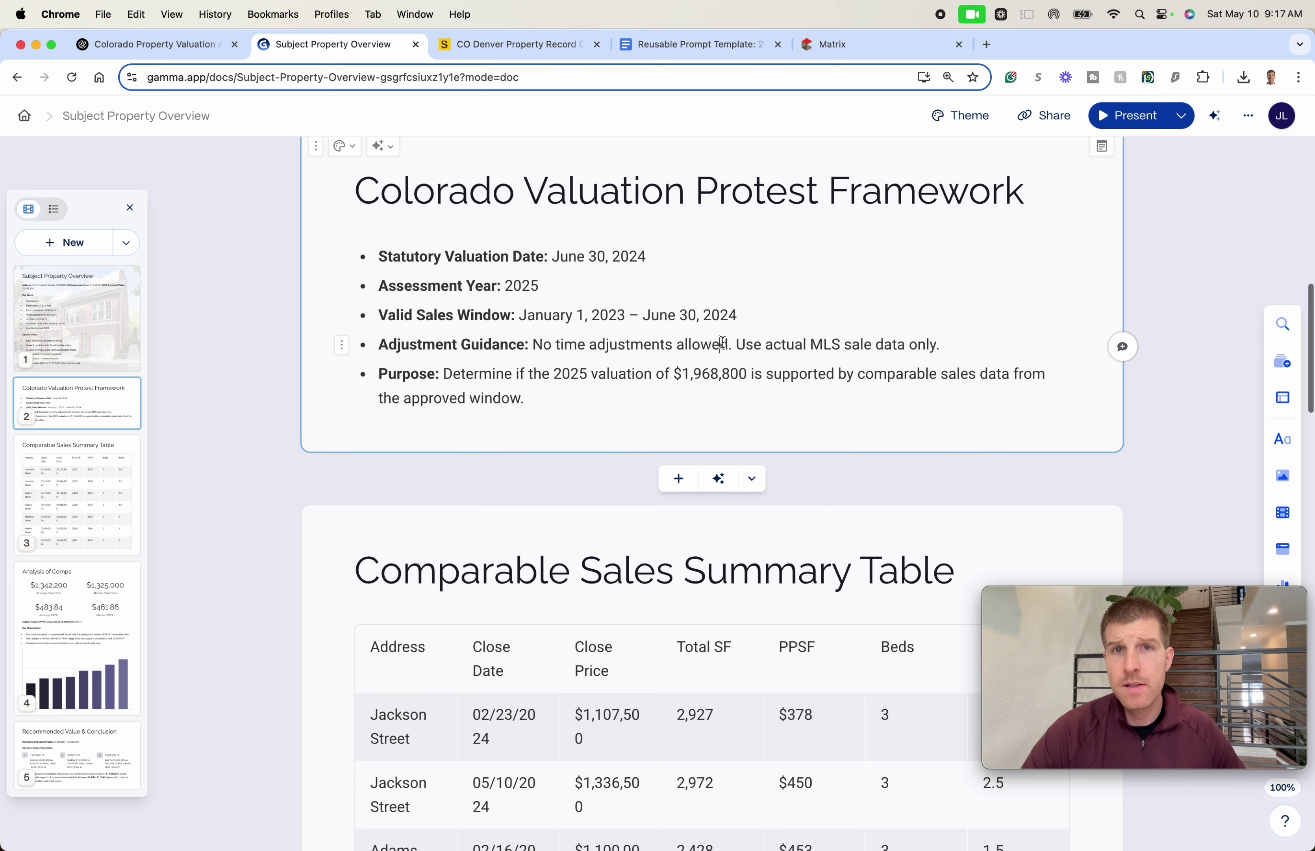
drag(542, 345, 733, 345)
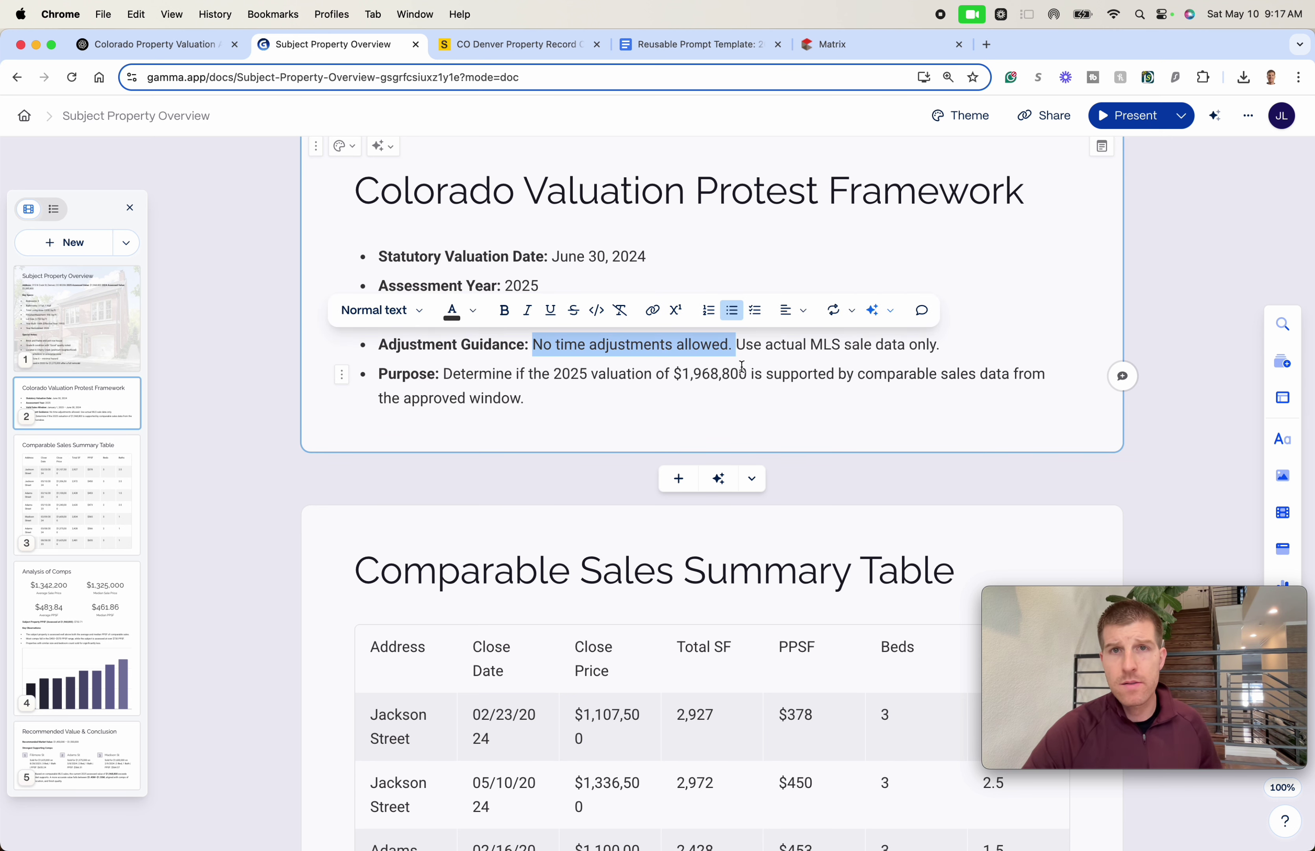
key(BackSpace)
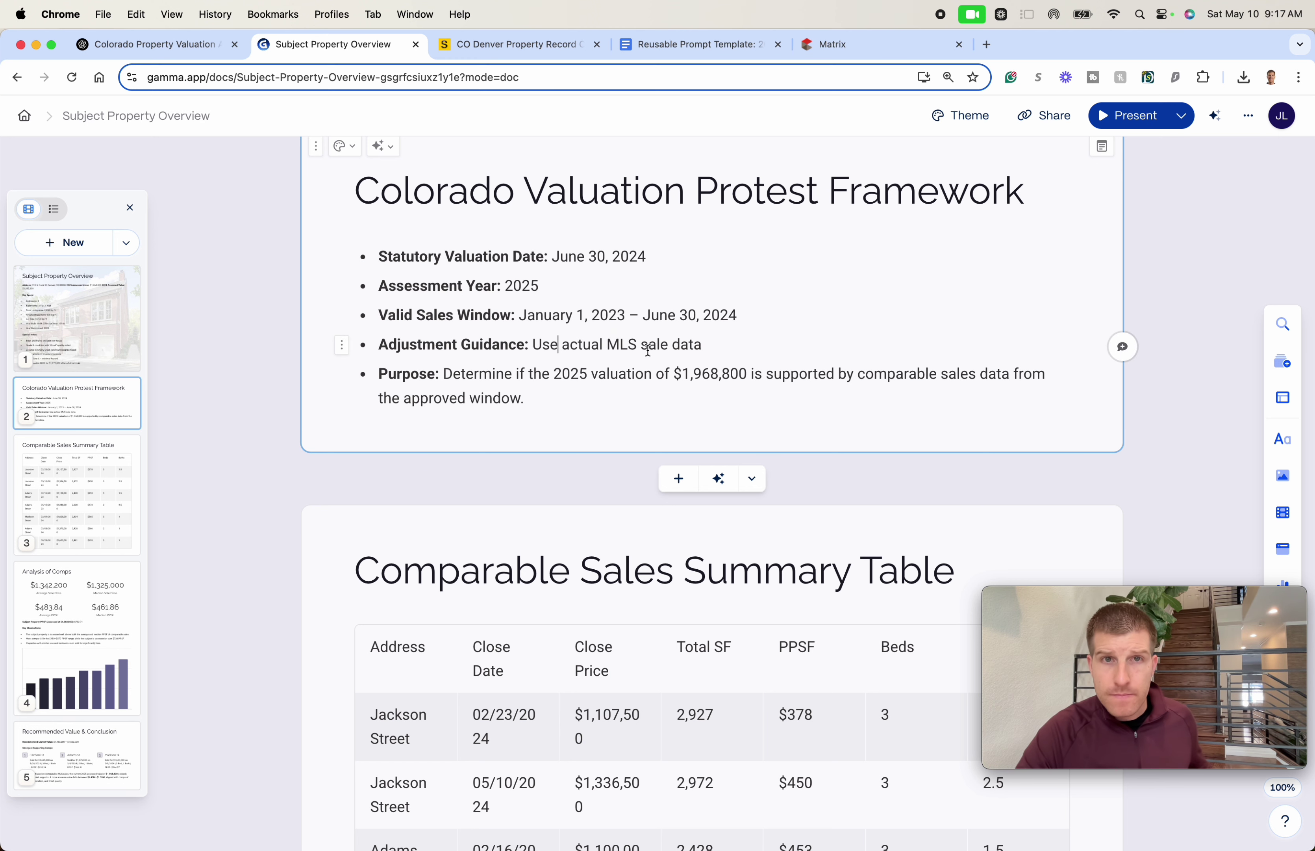
text(d)
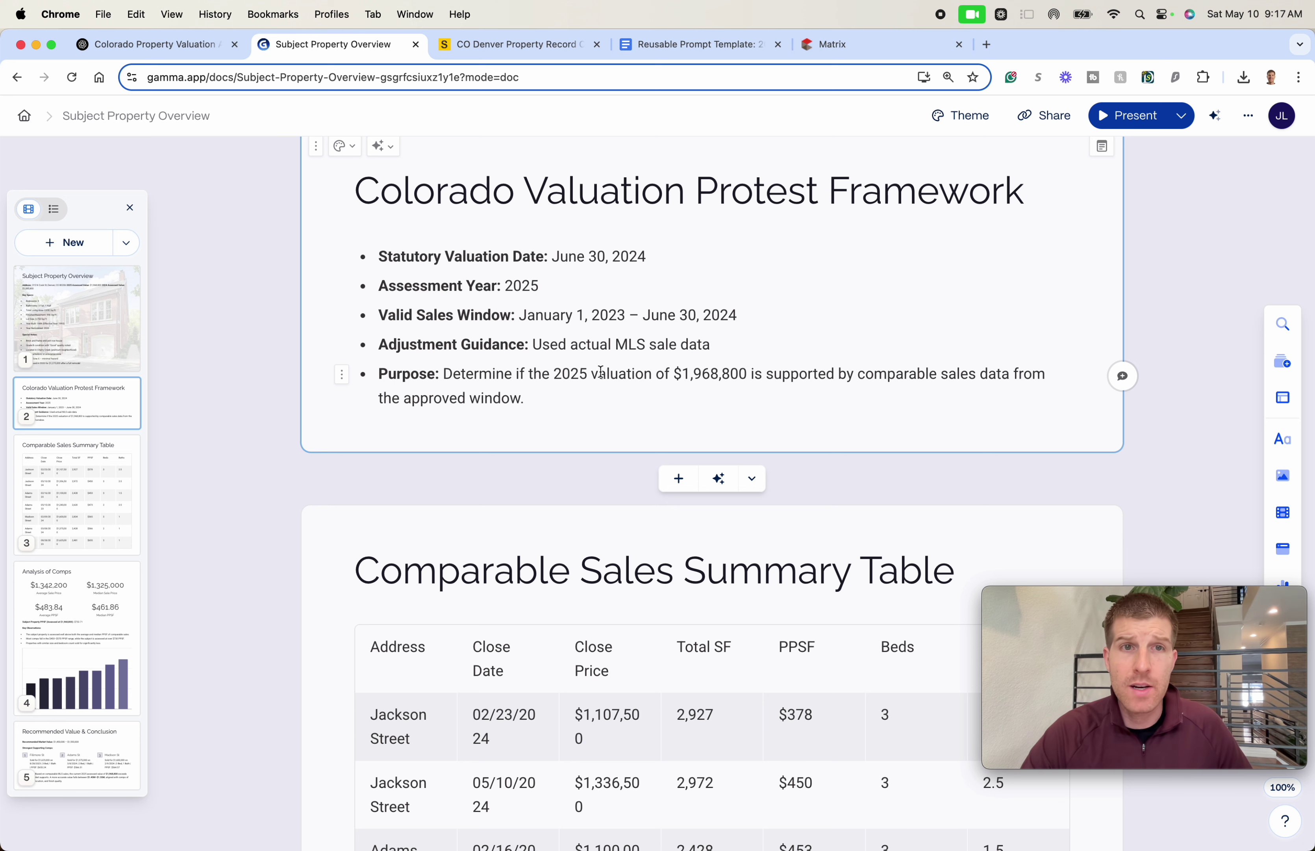
- Scroll down to the Key Observations list and inspect its first two bullets
scroll(573, 388, up, 2)
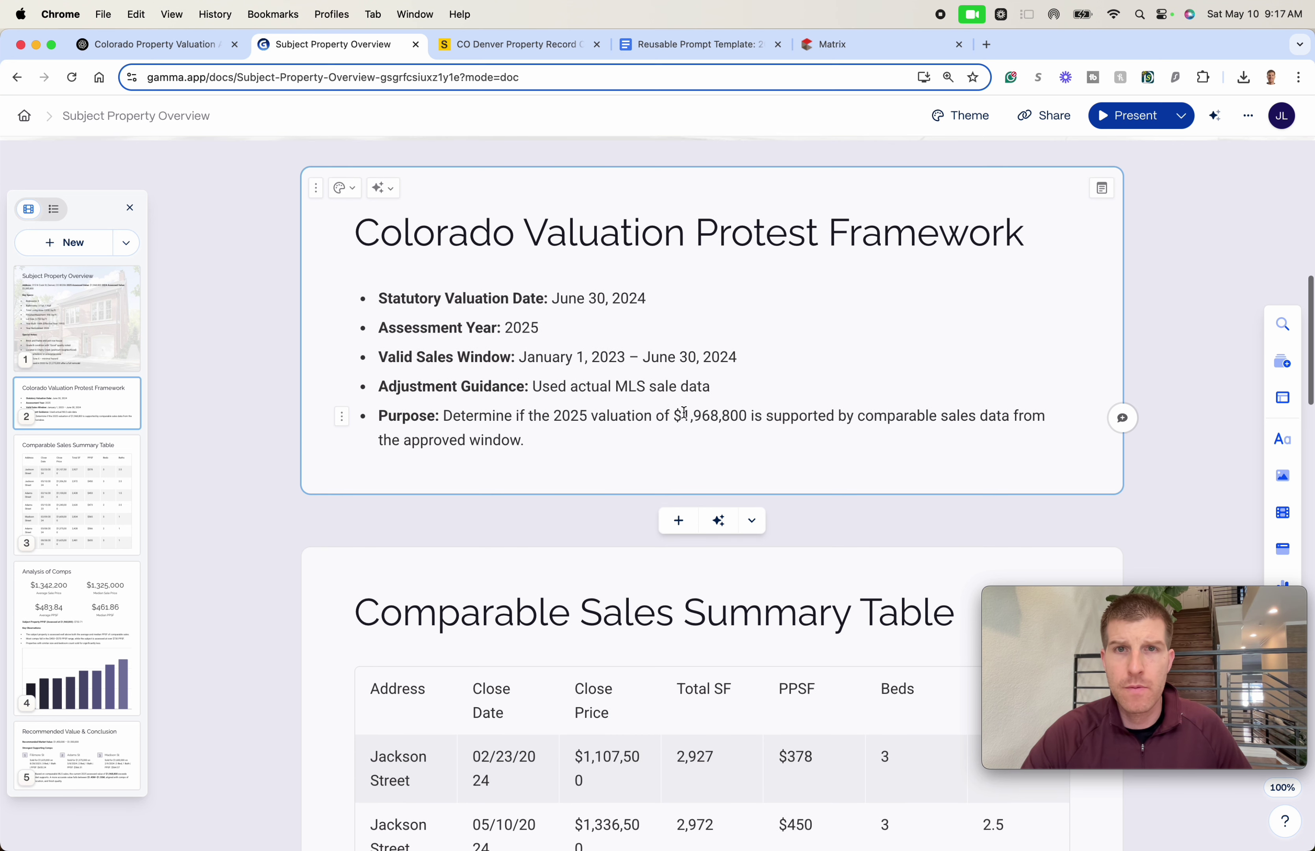
scroll(747, 414, down, 10)
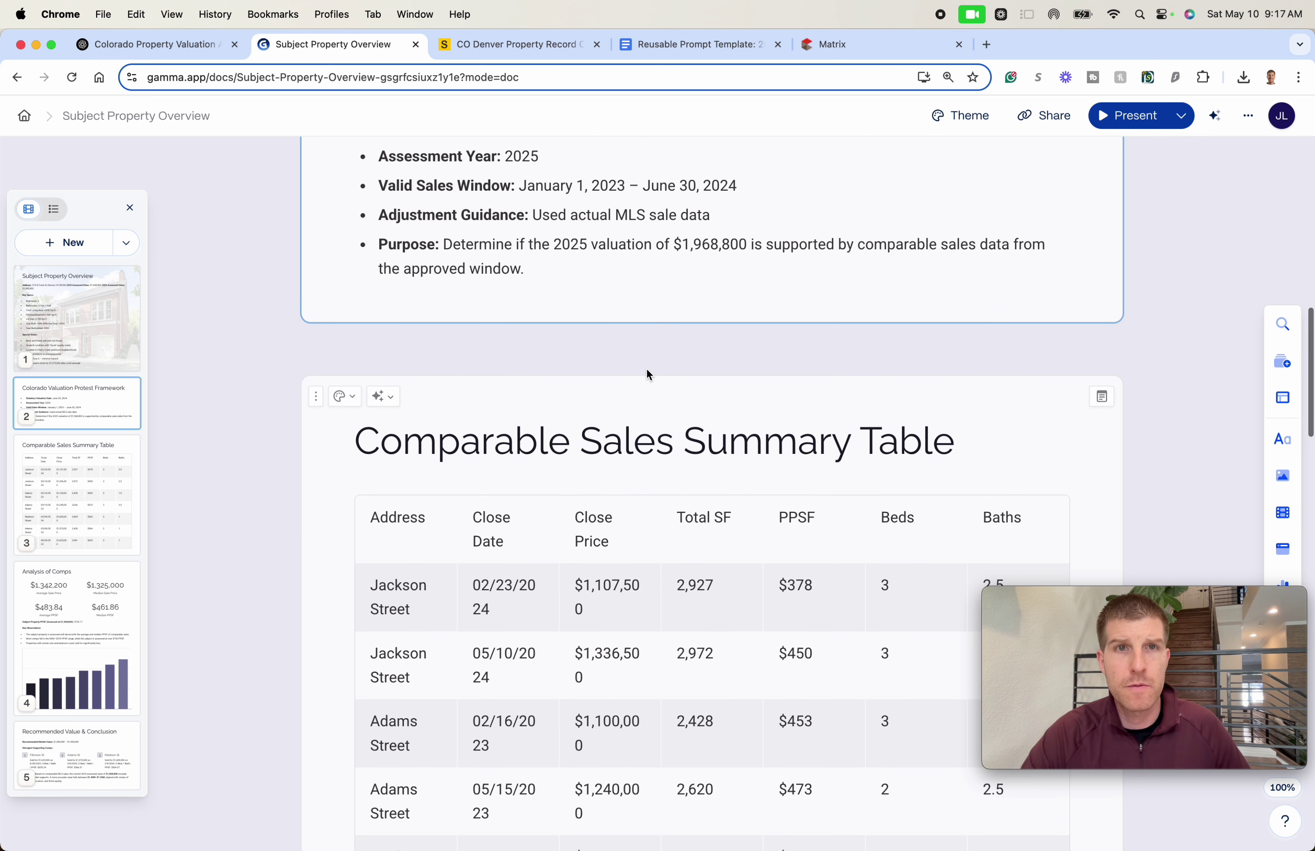
scroll(702, 310, up, 2)
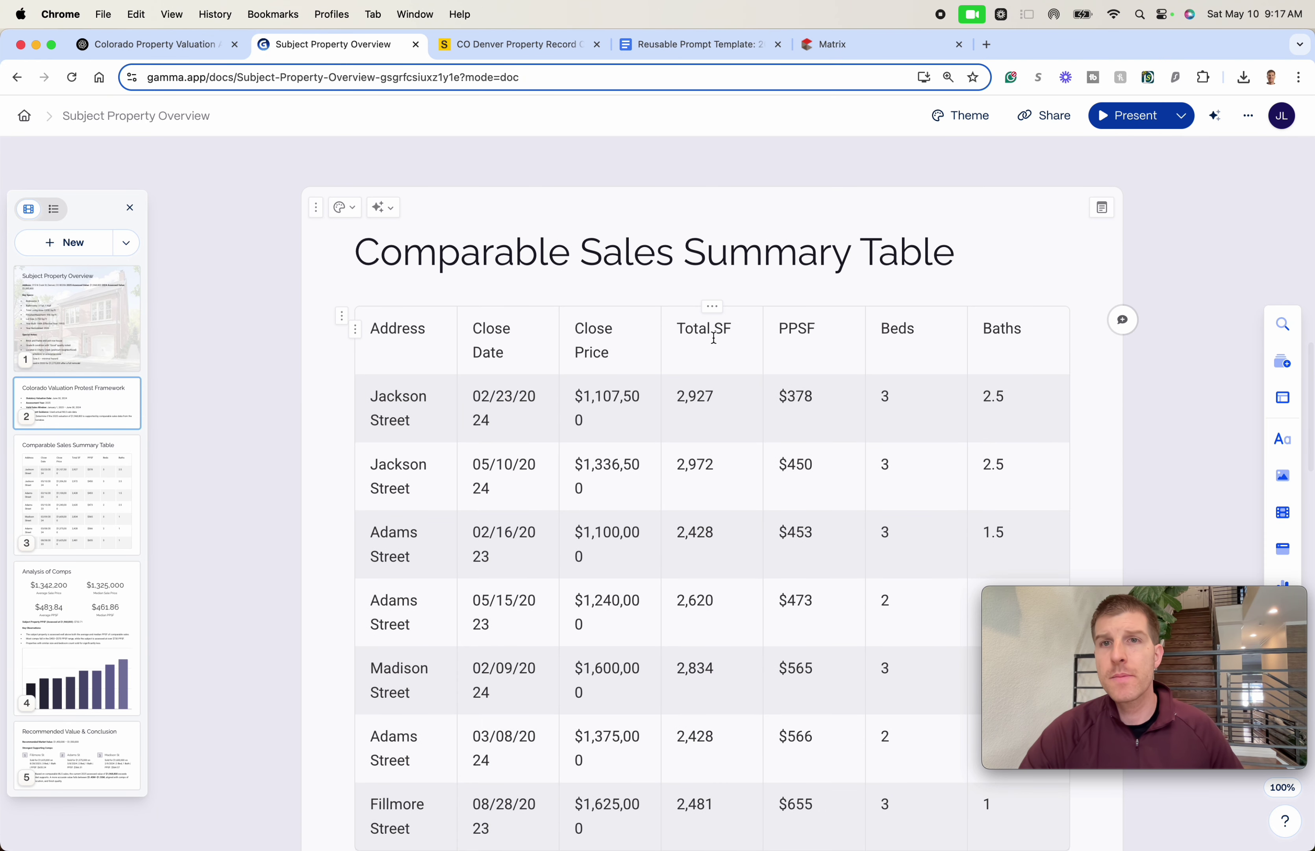
scroll(719, 317, down, 3)
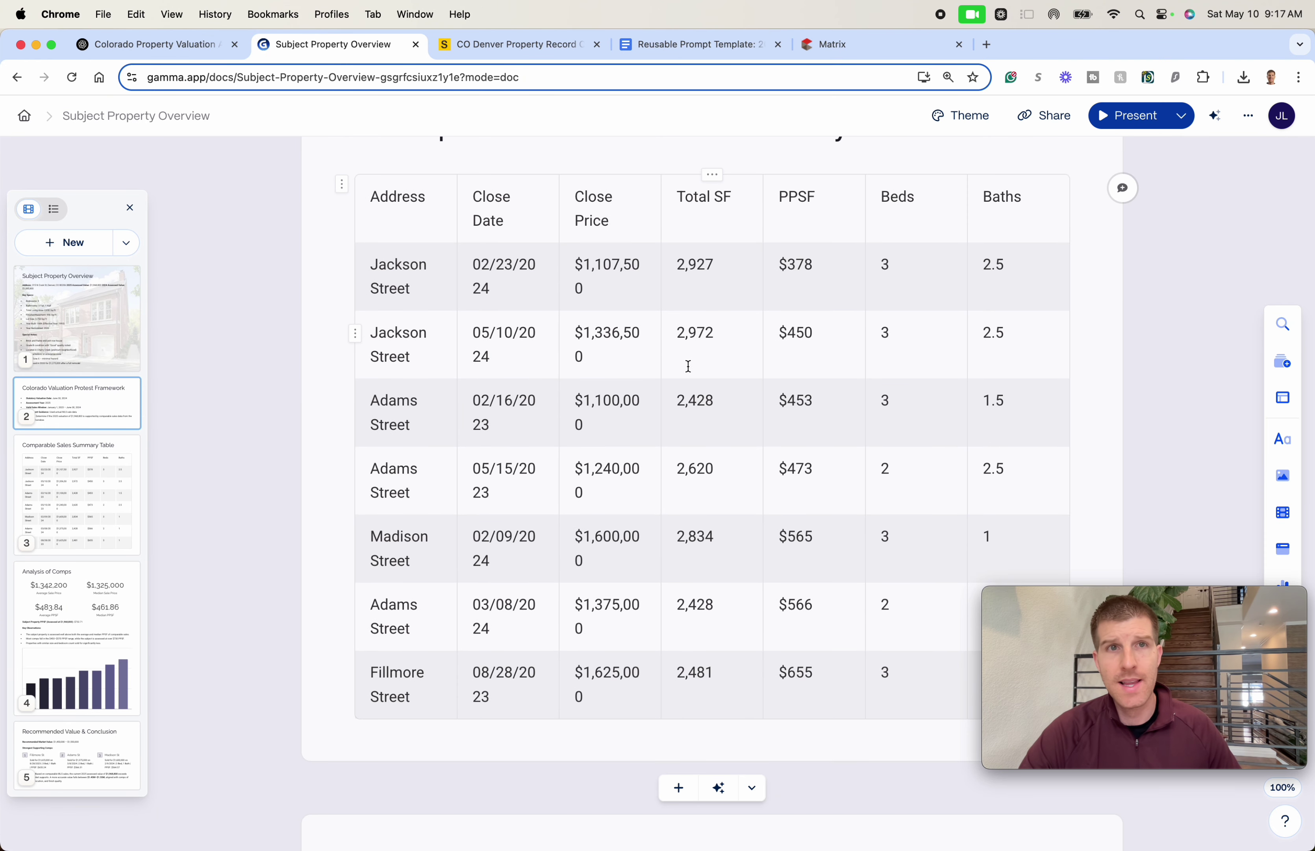
scroll(658, 366, up, 2)
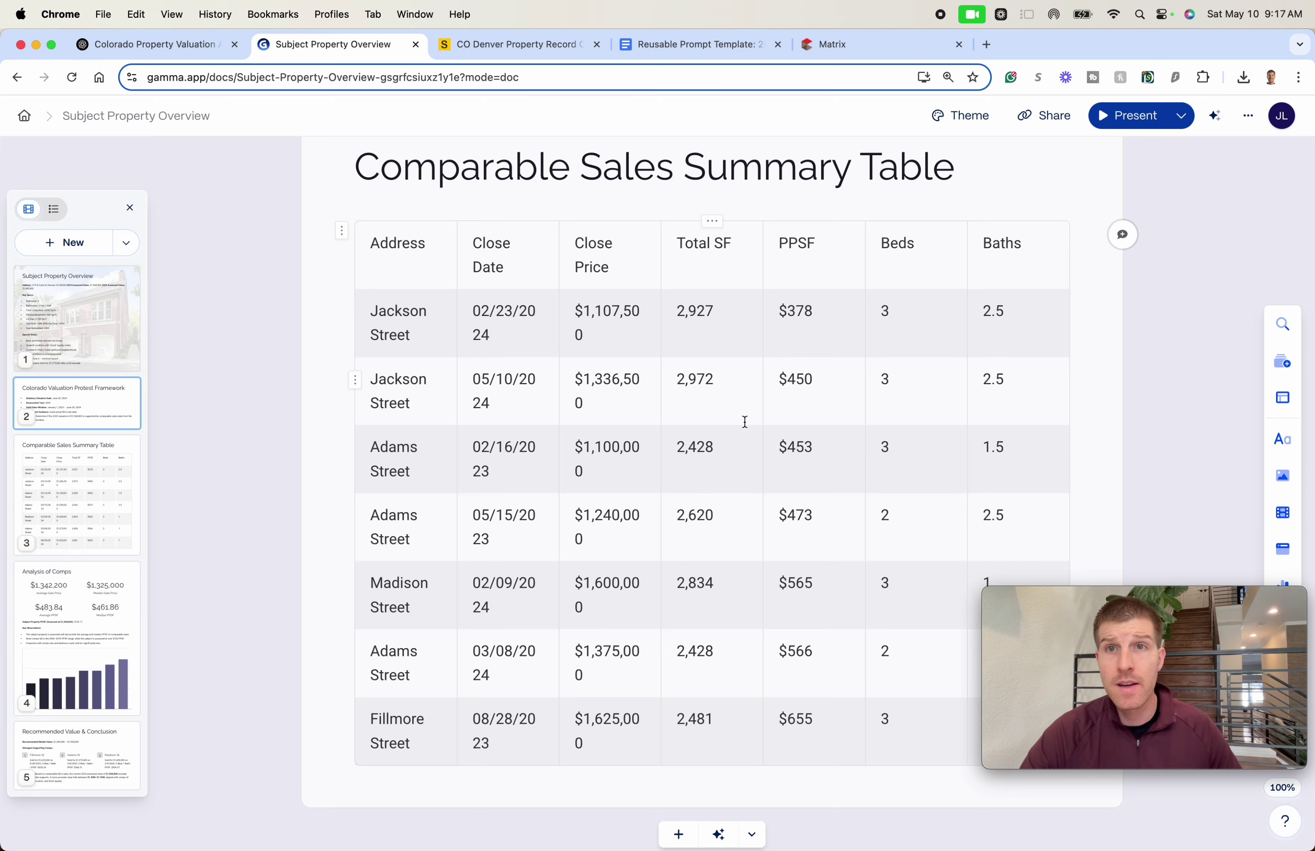
scroll(744, 421, down, 12)
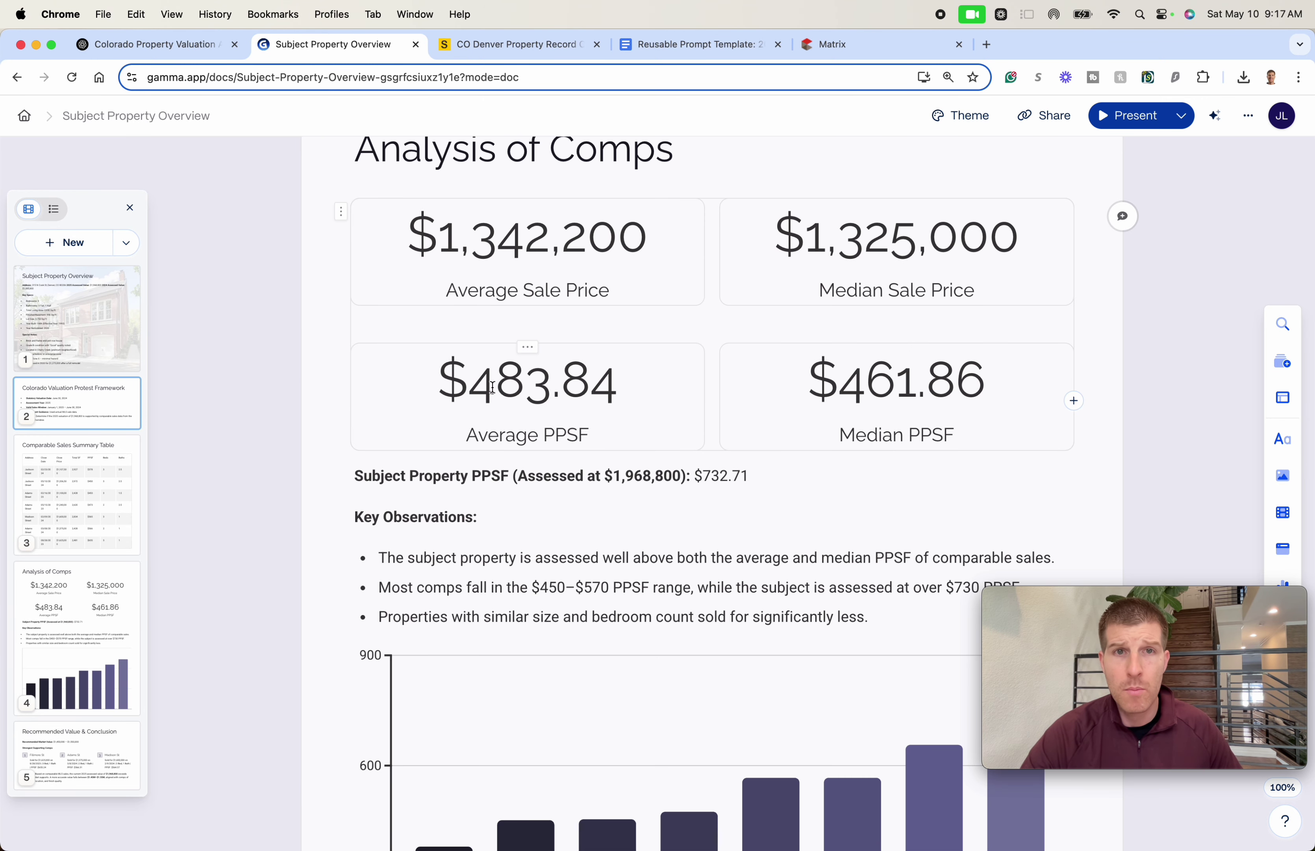
scroll(683, 508, down, 5)
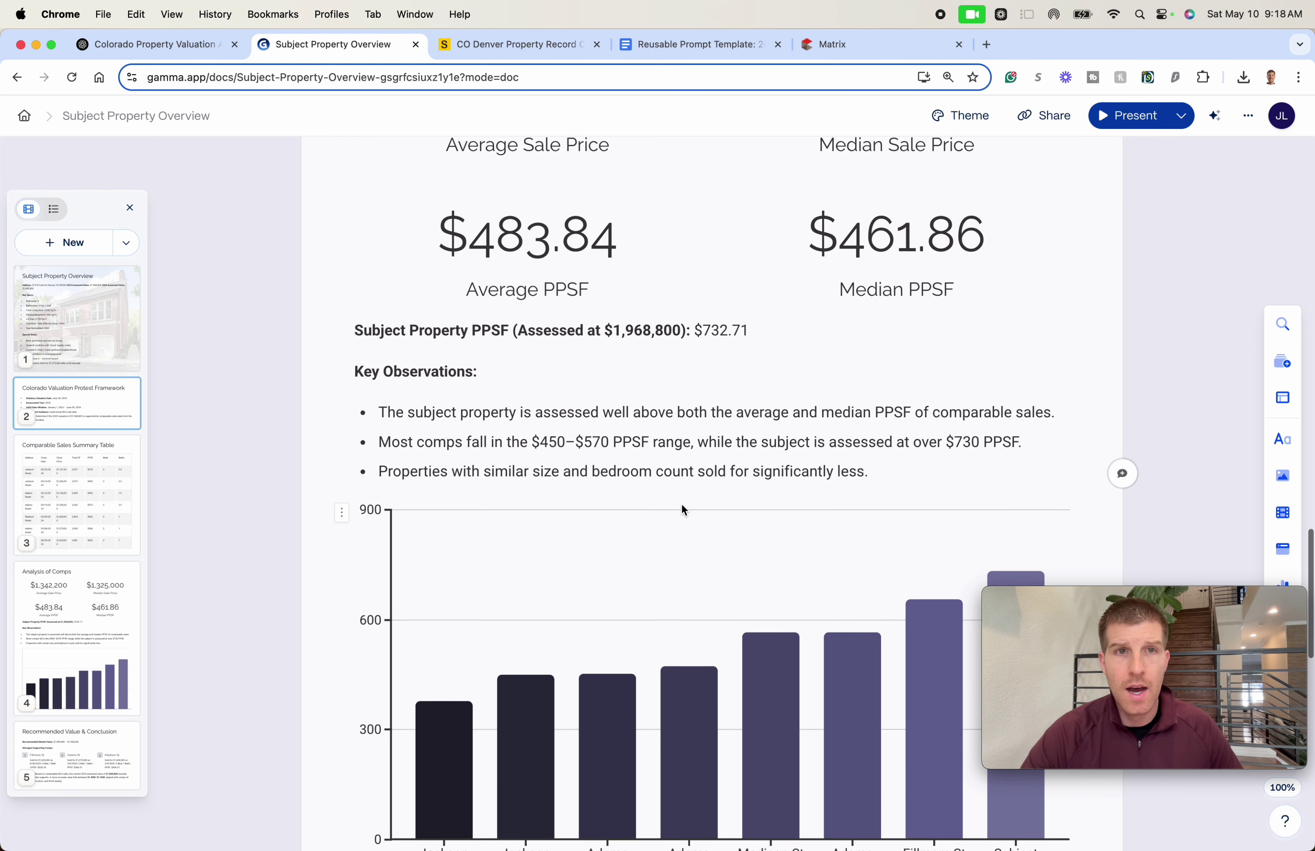
scroll(518, 433, down, 1)
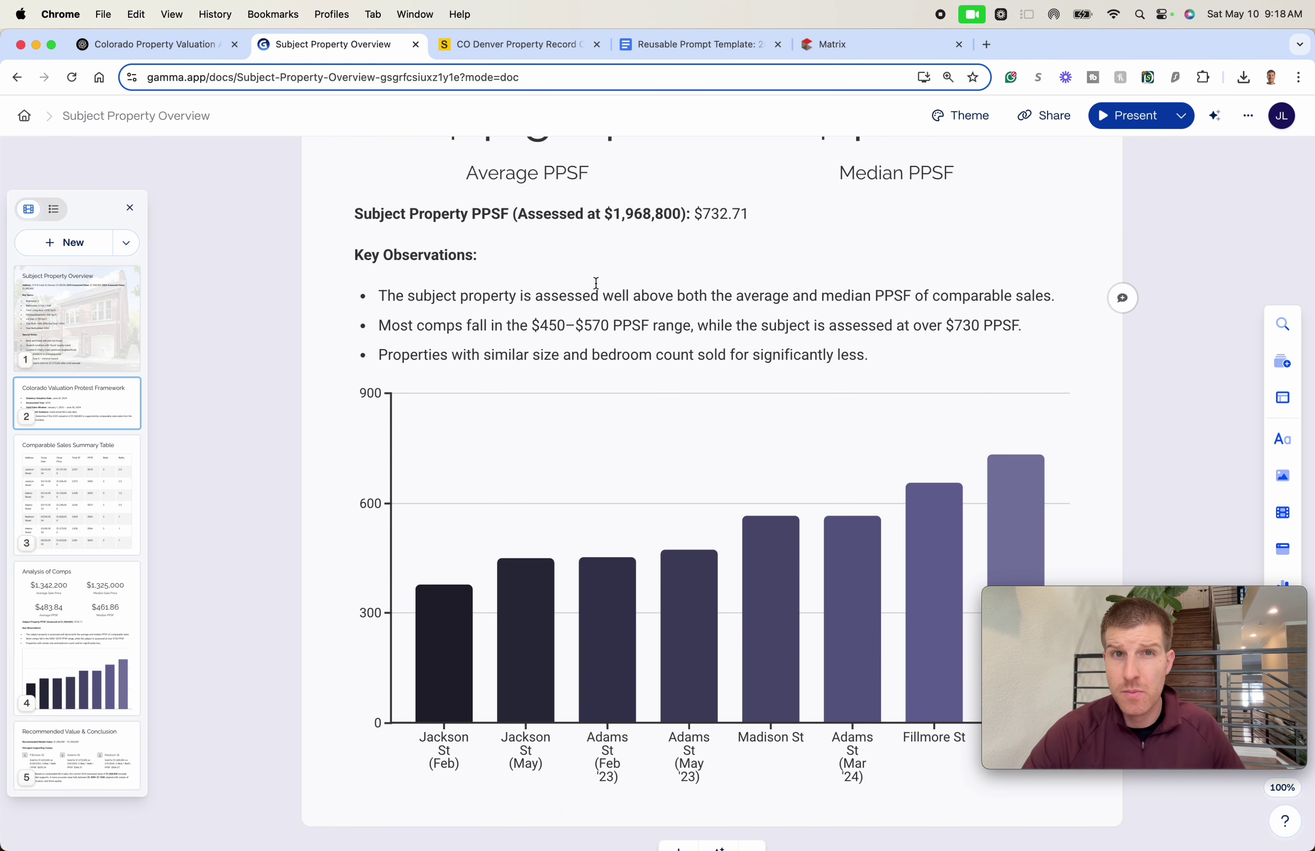
triple_click(602, 294)
click(660, 292)
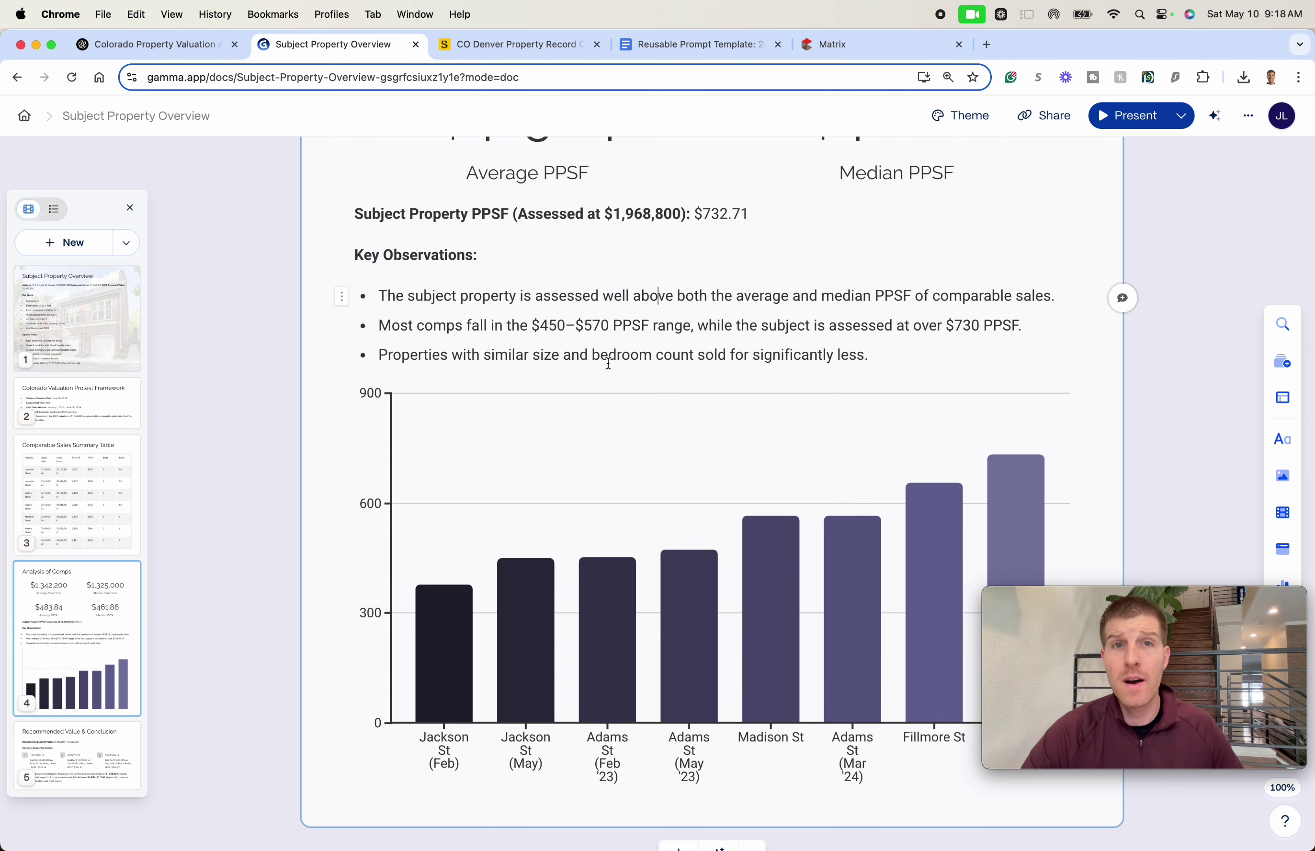
click(495, 334)
- Scroll past the comps bar chart to the $1,450,000 – $1,550,000 Recommended Value & Conclusion card
scroll(617, 337, down, 4)
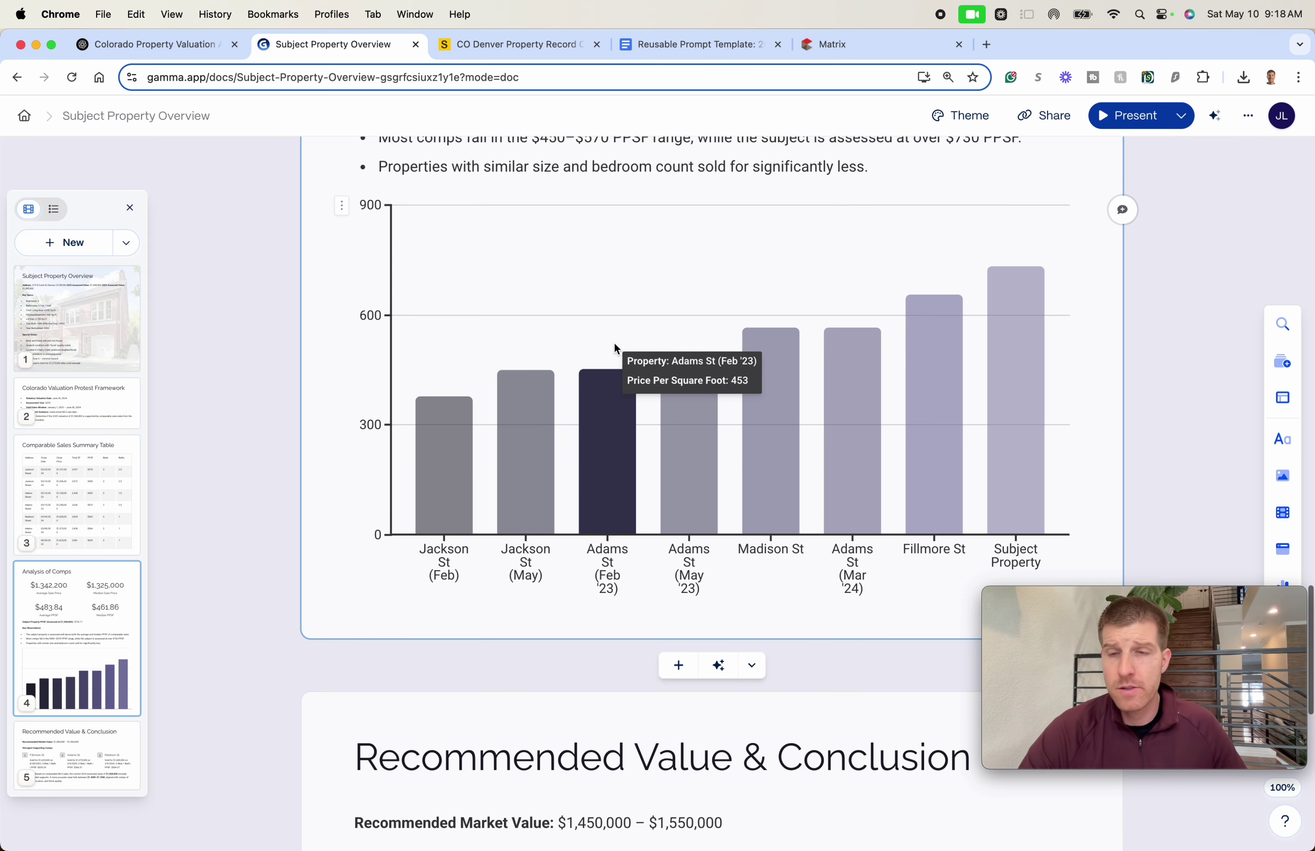
scroll(552, 397, down, 1)
scroll(511, 375, up, 3)
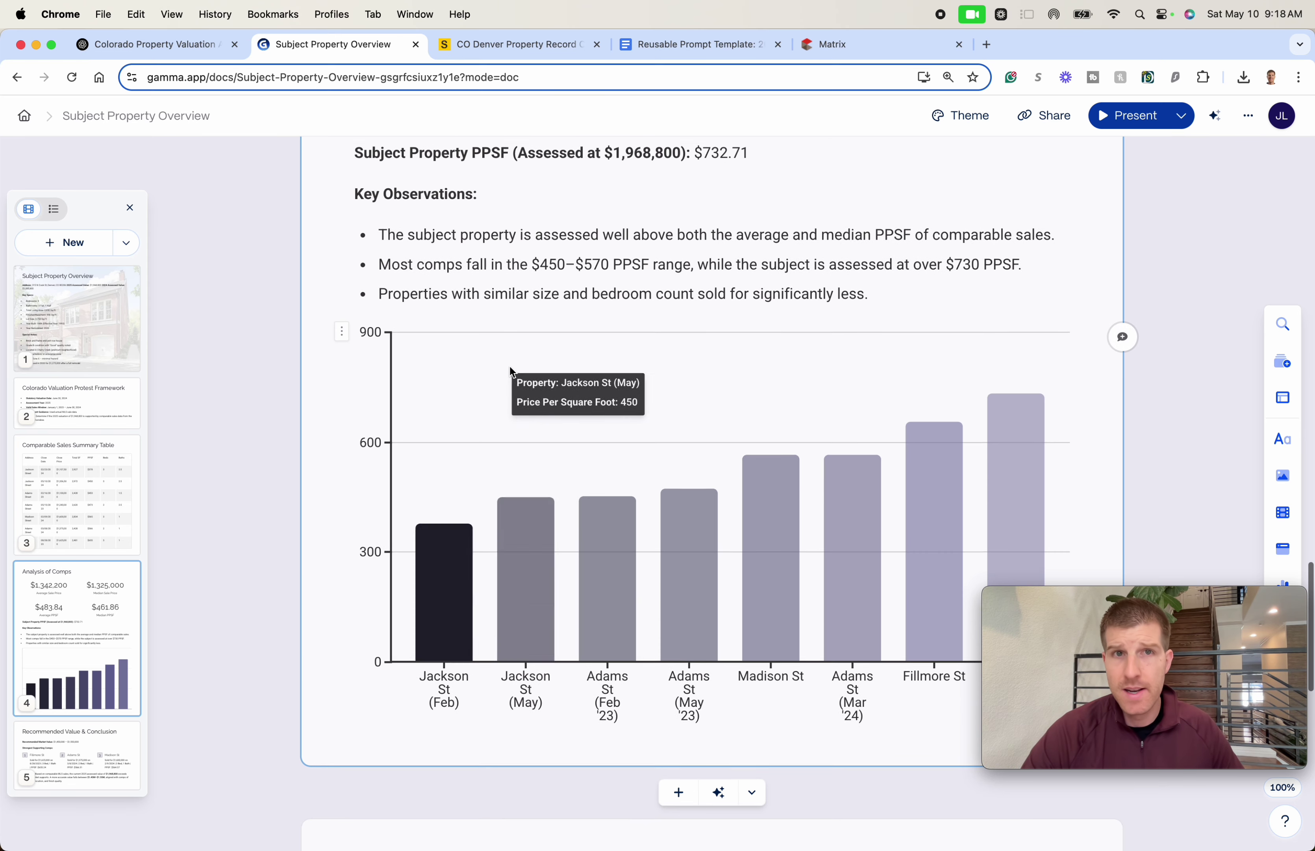
scroll(399, 370, down, 2)
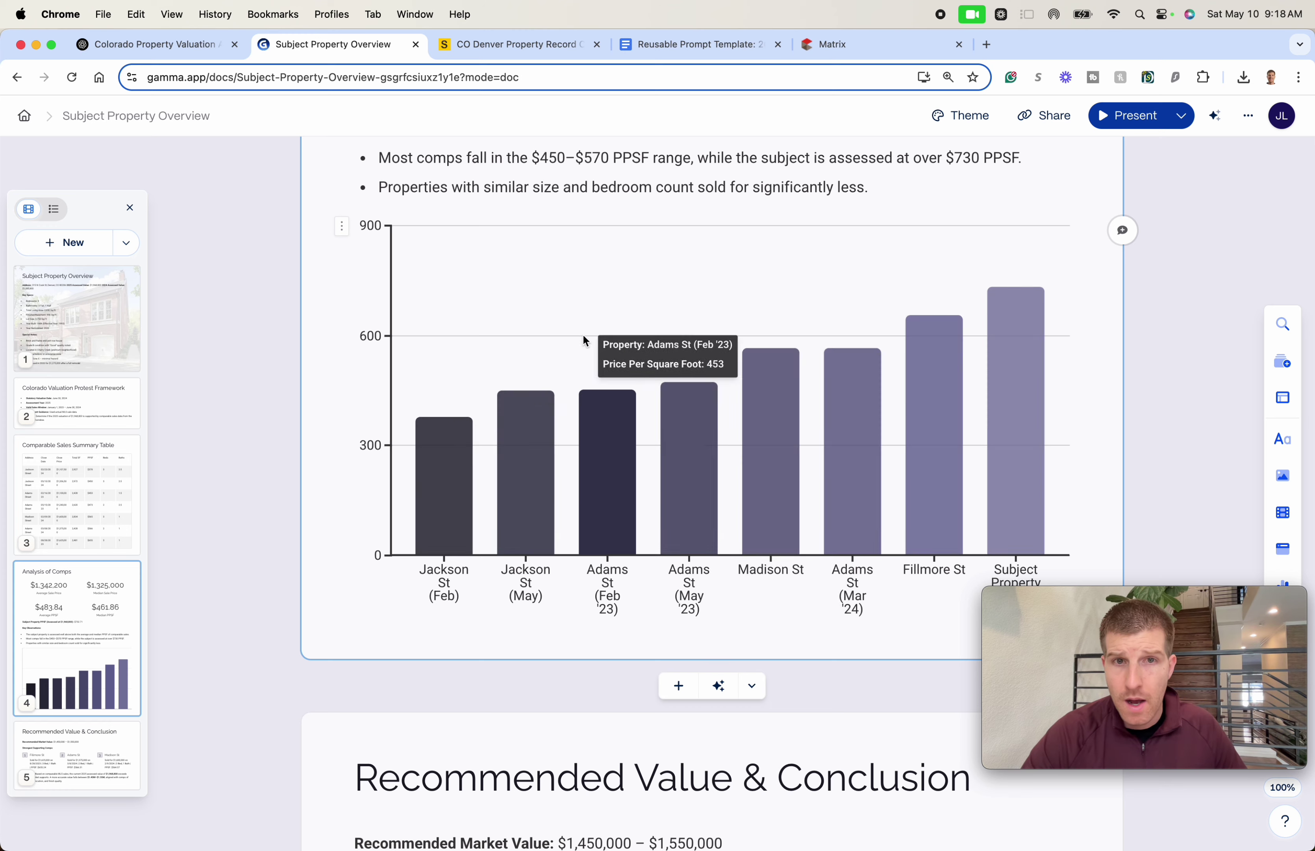
scroll(940, 420, down, 3)
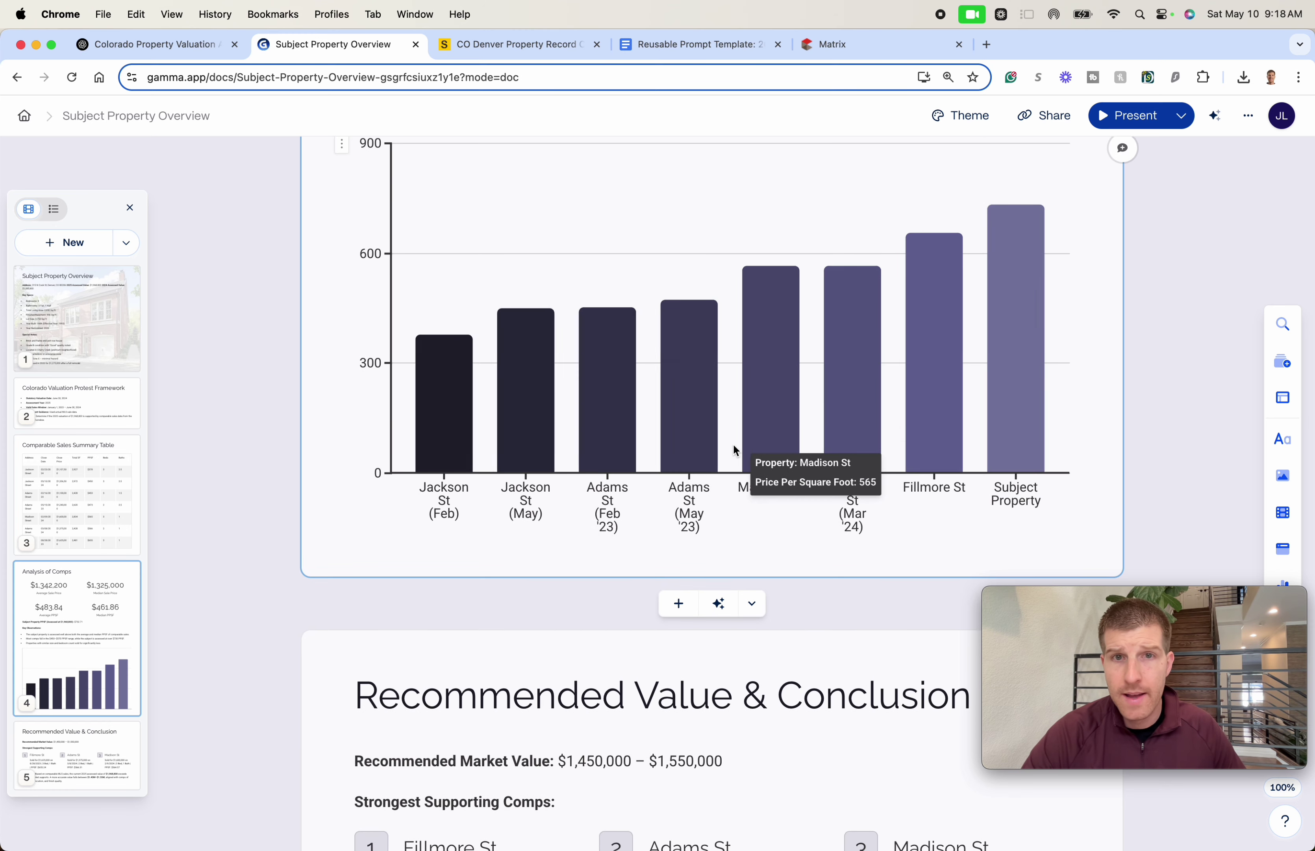
scroll(874, 410, down, 7)
scroll(832, 416, down, 4)
scroll(829, 420, up, 2)
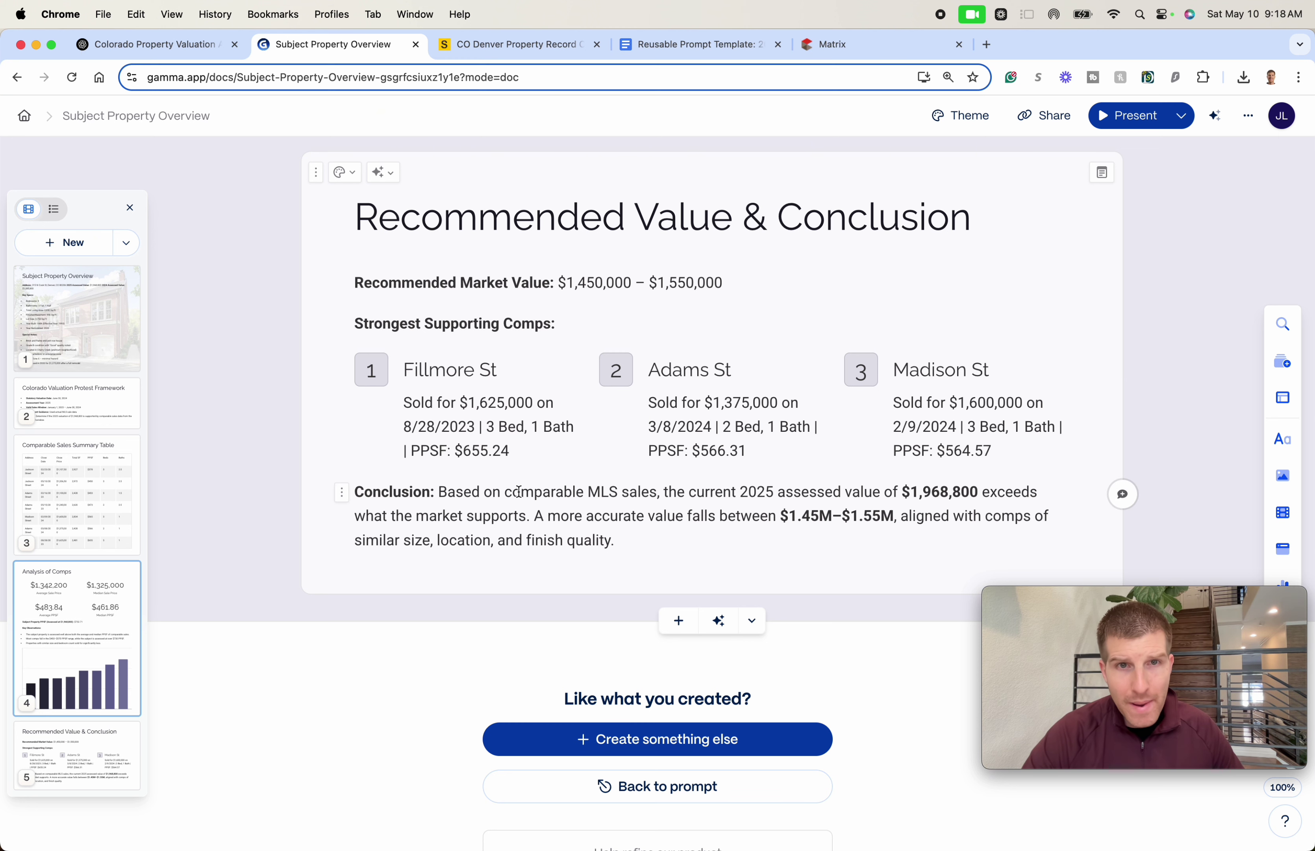
- Read through the Conclusion paragraph's assessed-value sentences unchanged, then switch to the ChatGPT valuation conversation
drag(518, 491, 519, 540)
click(523, 540)
drag(823, 486, 790, 515)
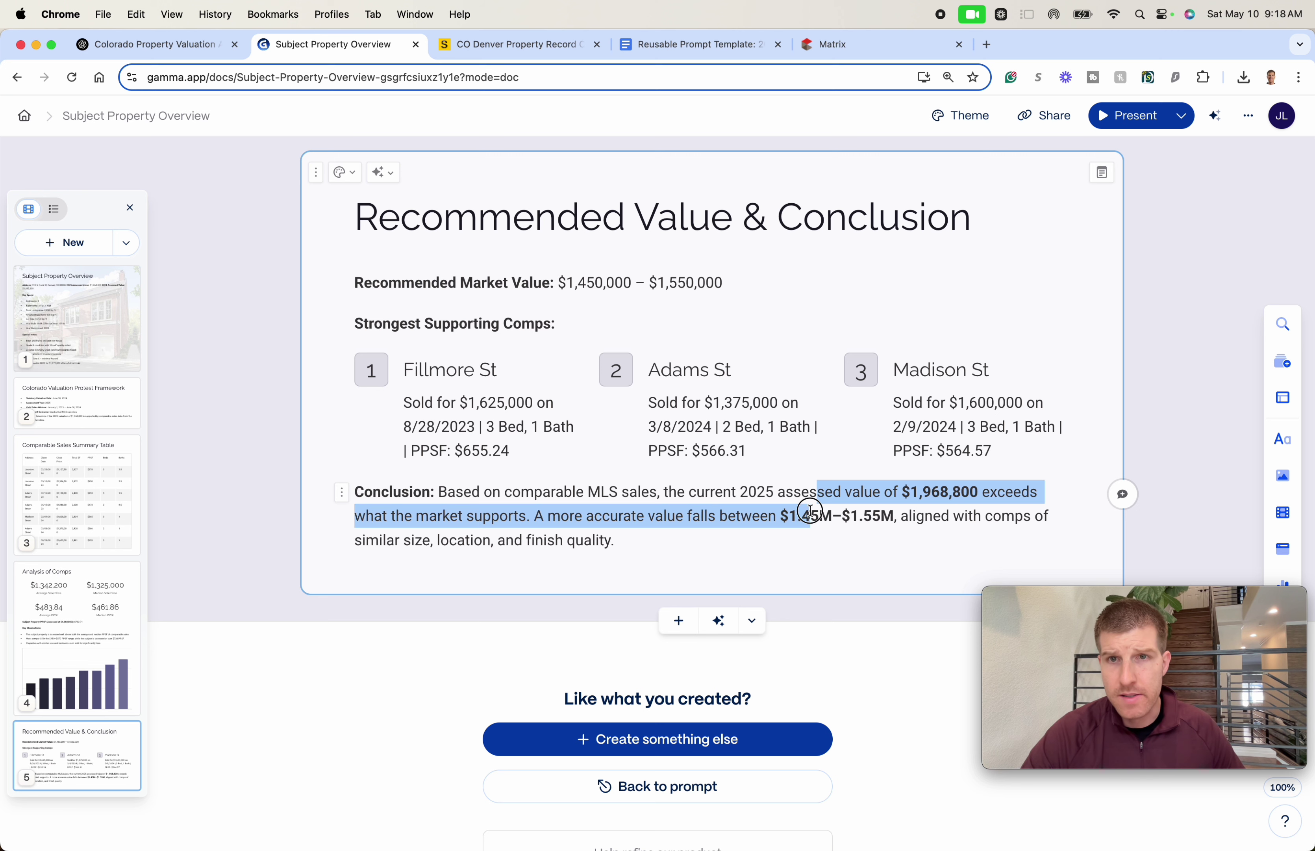
drag(594, 516, 649, 525)
click(605, 538)
click(669, 533)
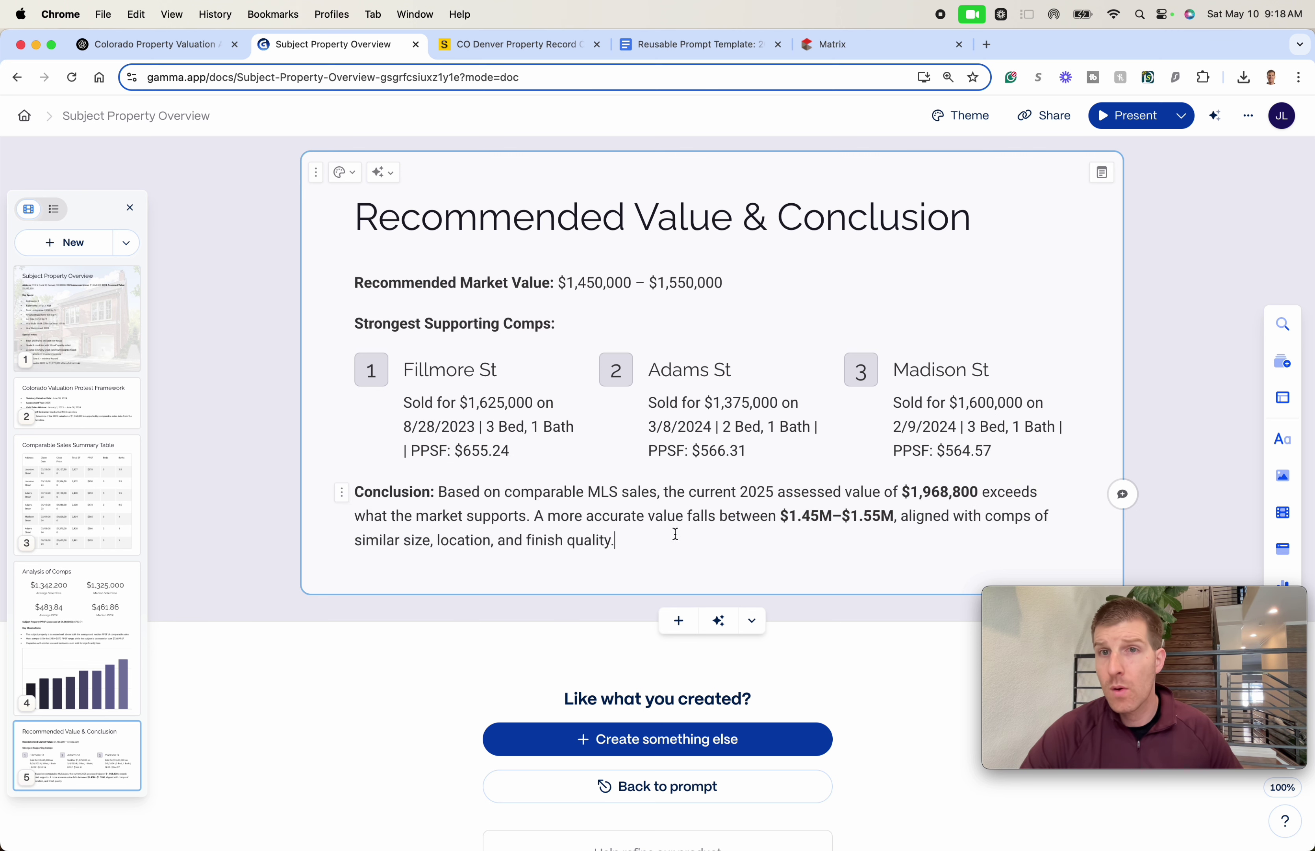
scroll(632, 527, down, 3)
scroll(630, 512, up, 3)
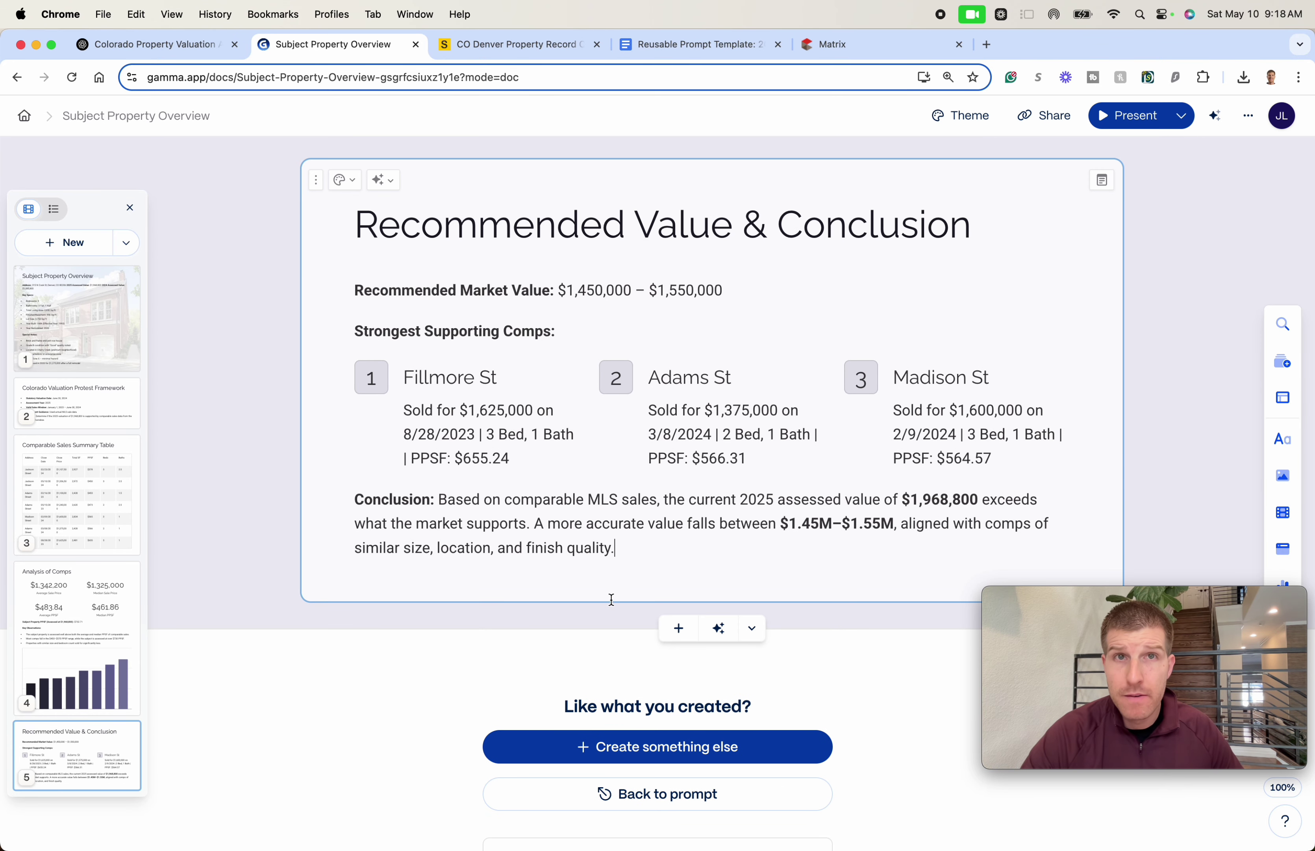
click(121, 39)
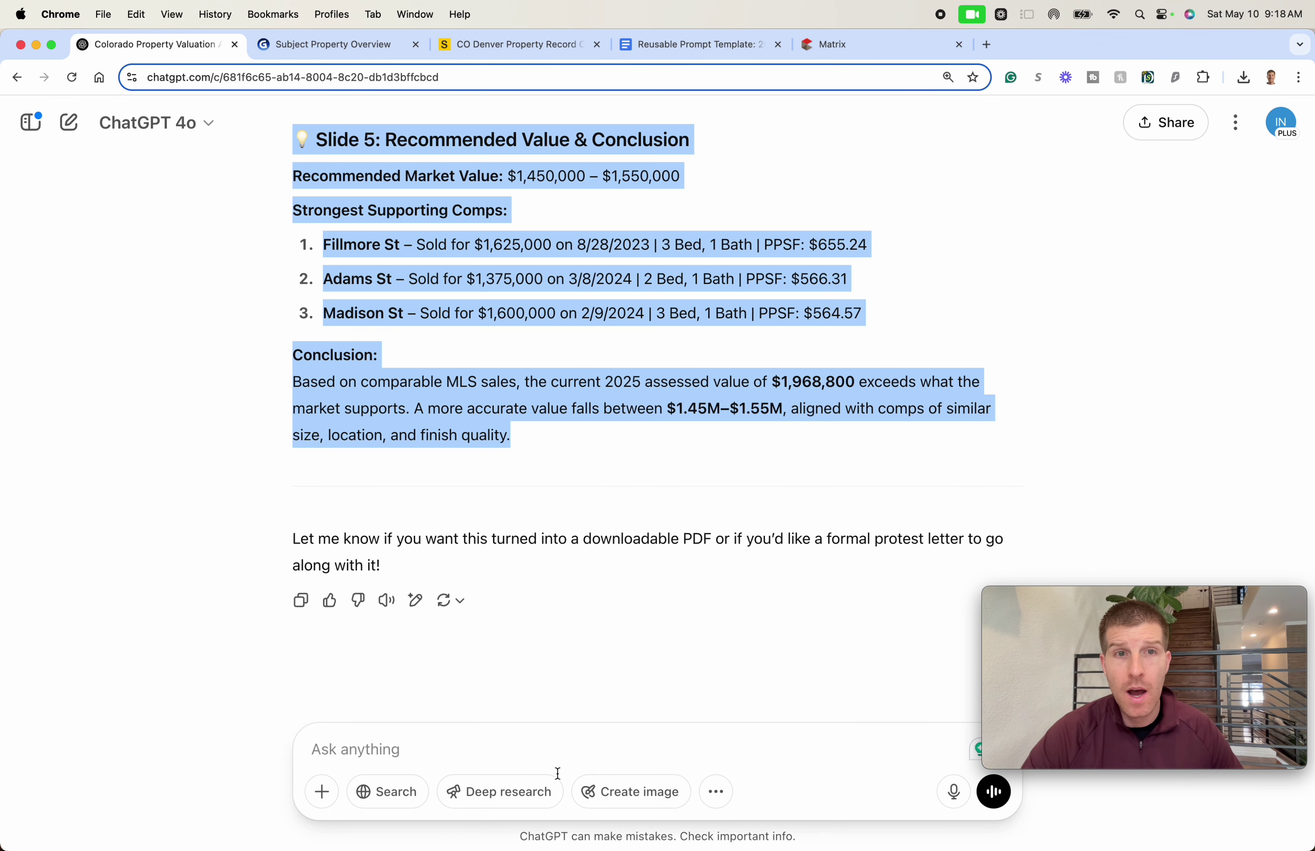
- Ask ChatGPT for a final protest value, getting $1,495,000, then go back to Gamma
click(559, 733)
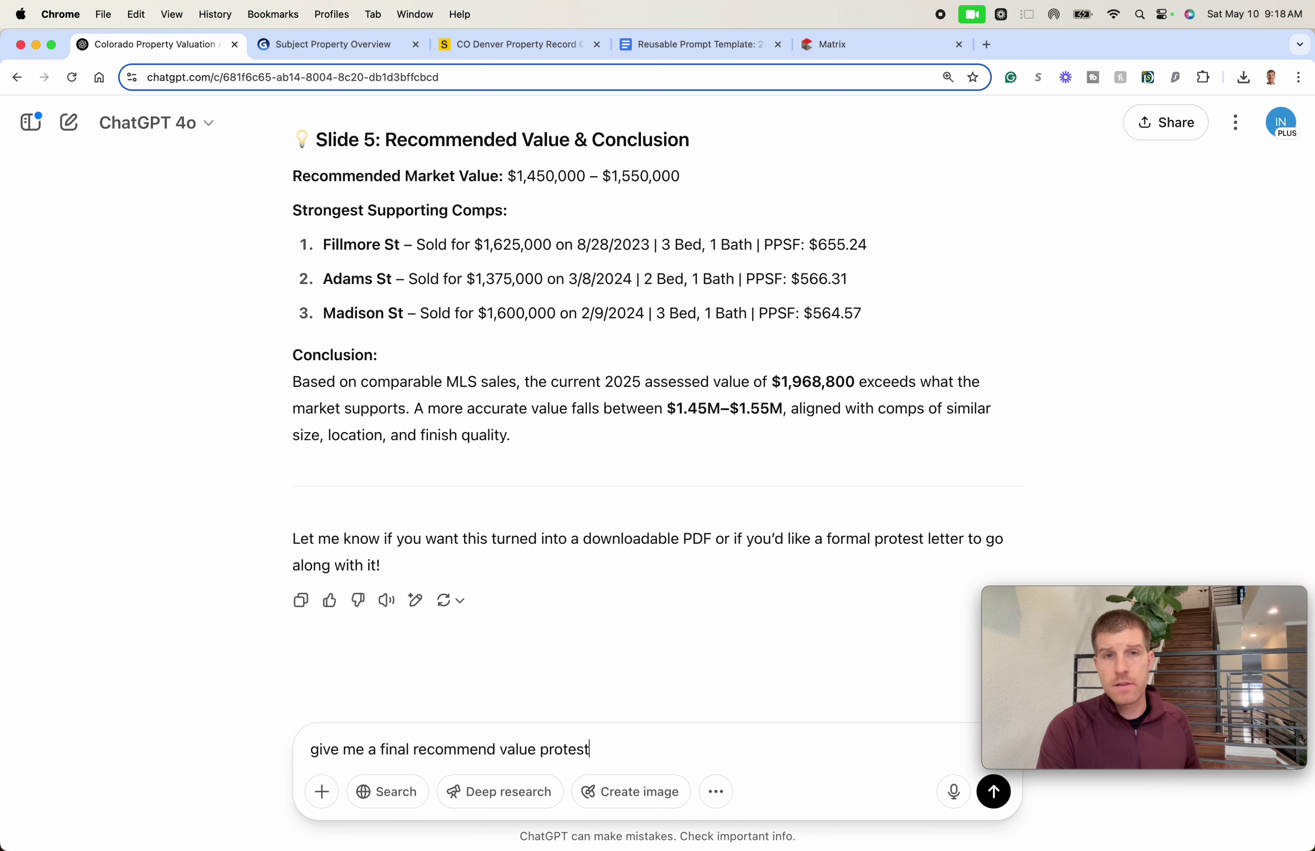
key(Return)
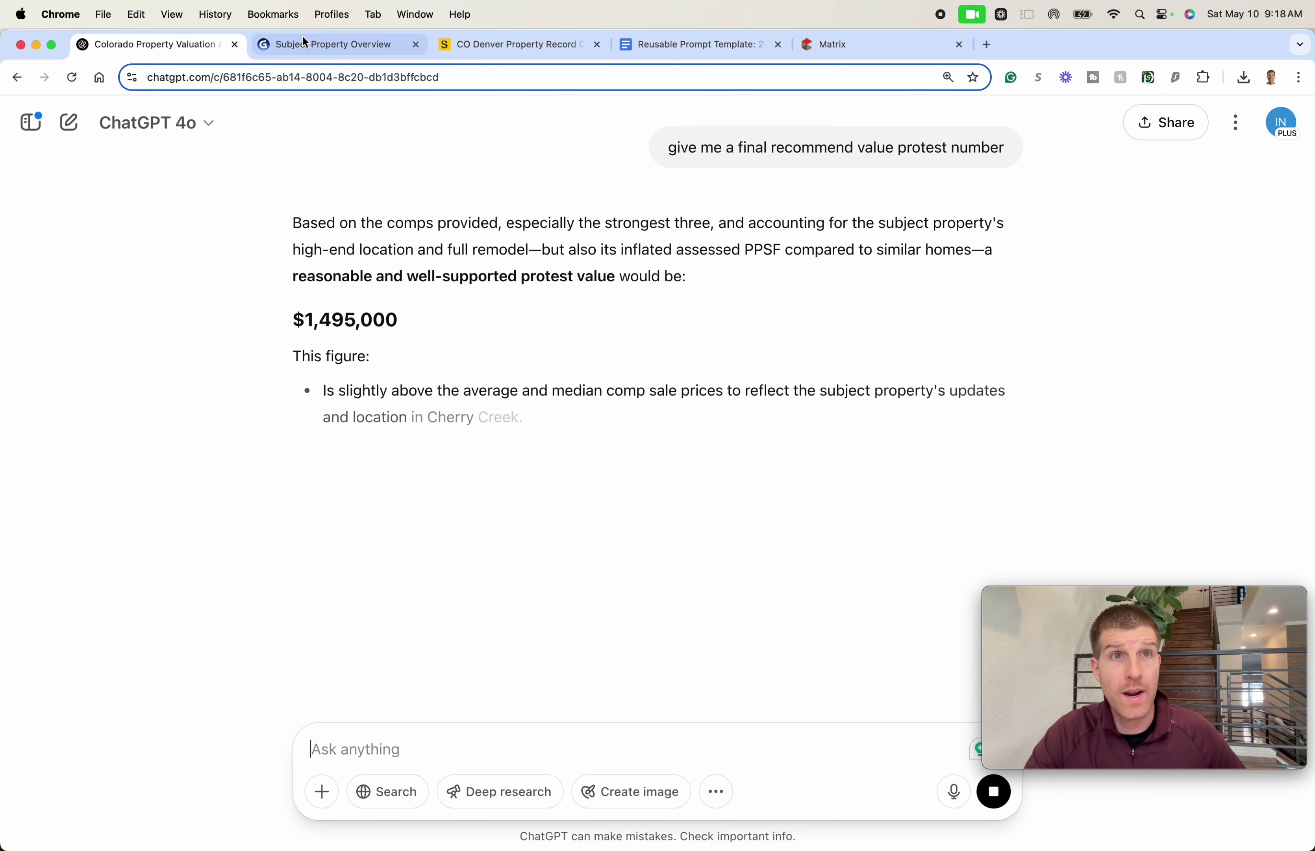
click(336, 43)
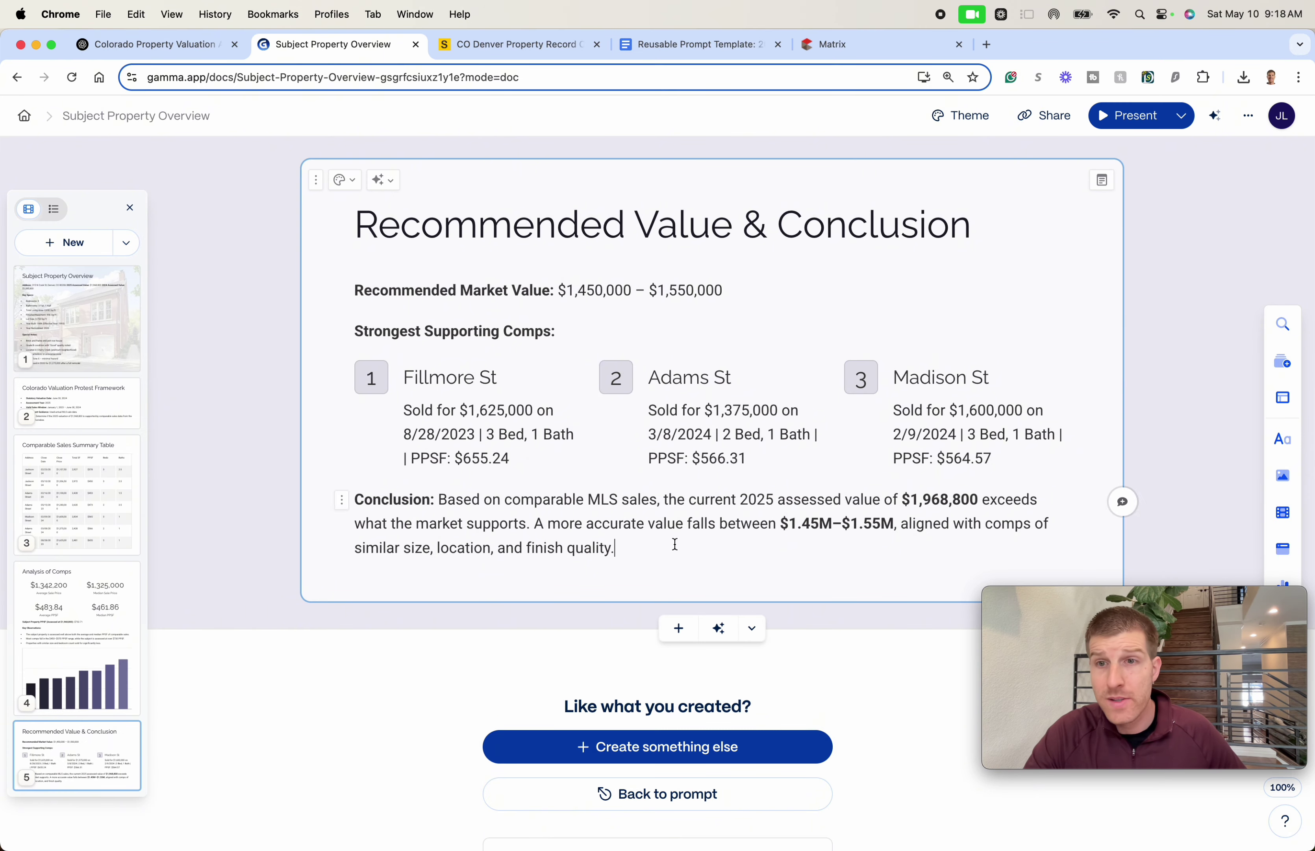
- Check the overview card's address and assessed values paragraph, then view ChatGPT's $1,495,000 answer
scroll(649, 473, up, 20)
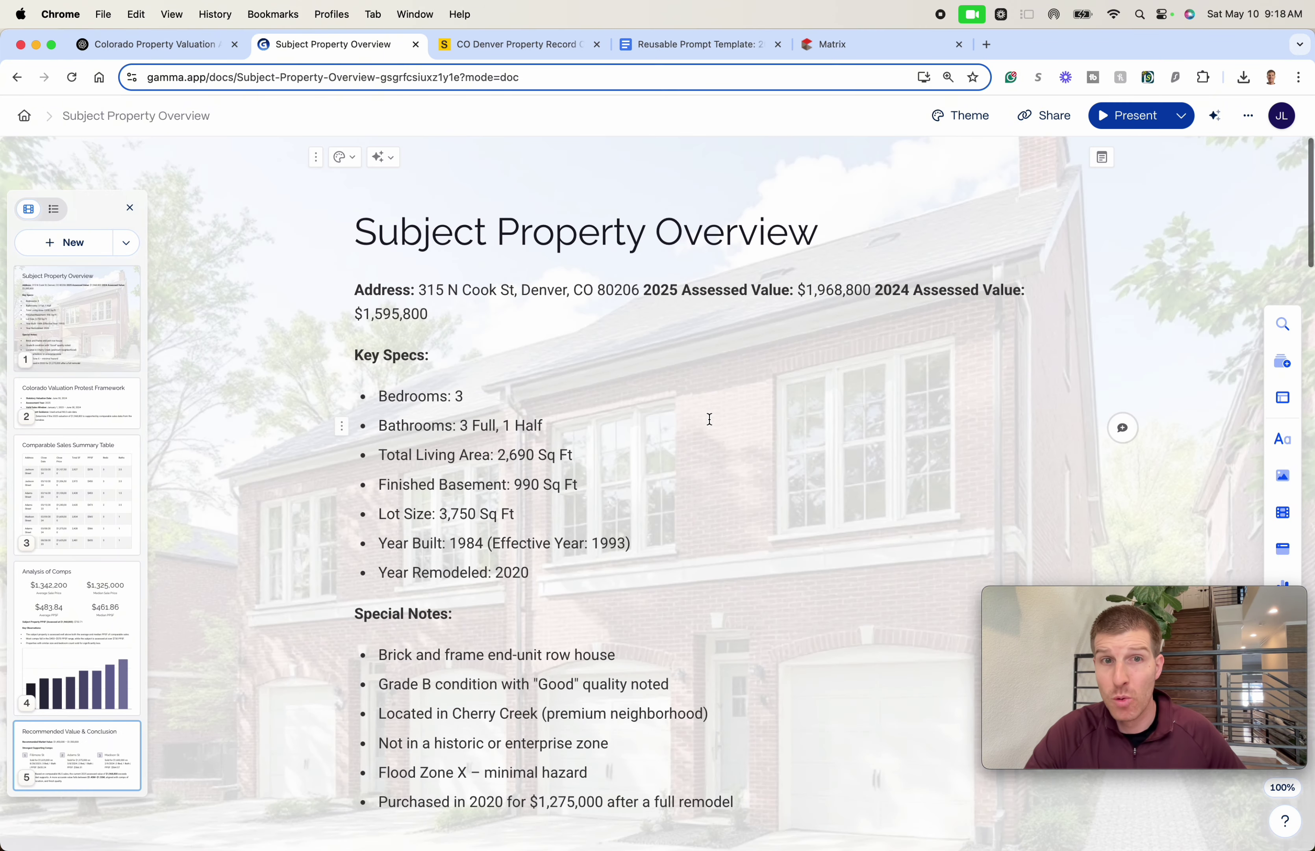
scroll(710, 419, down, 2)
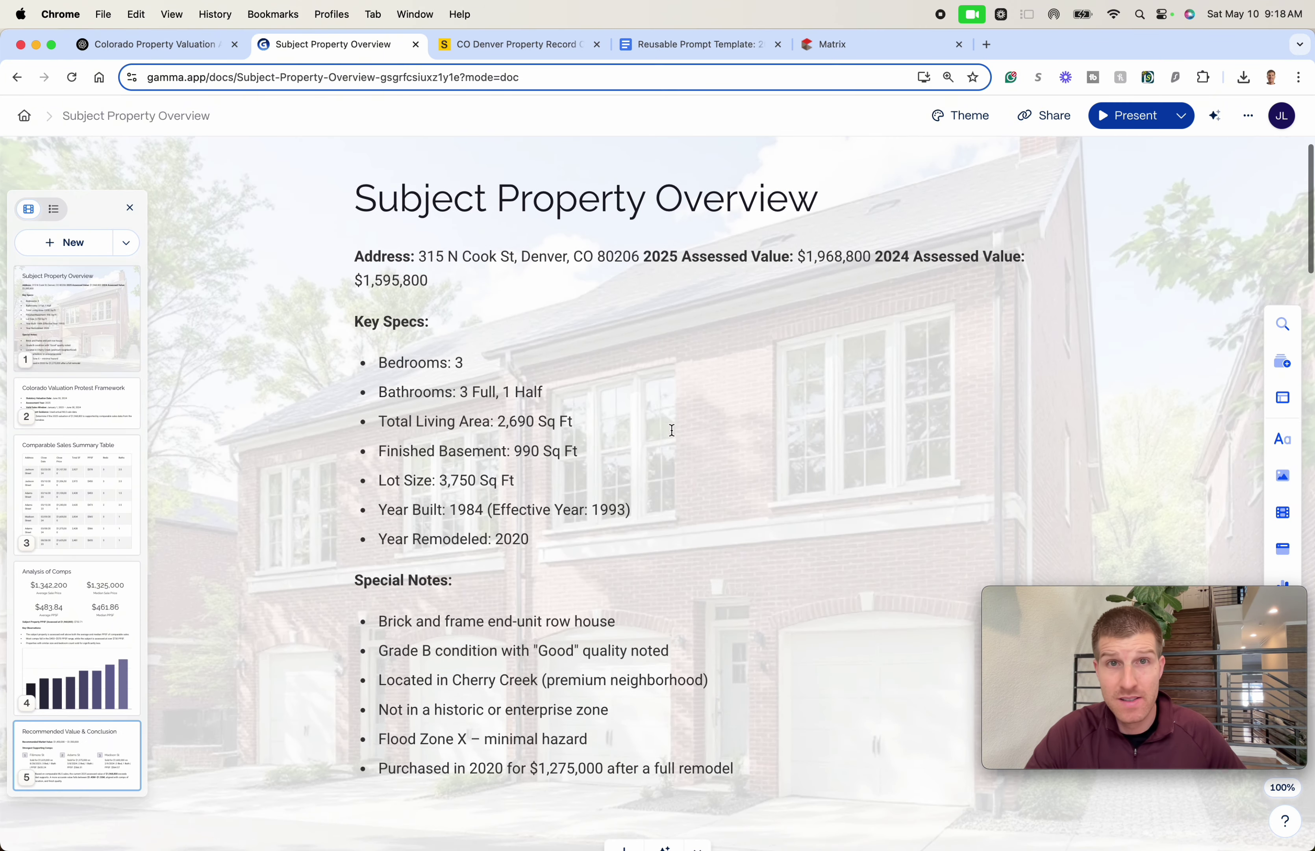
triple_click(399, 281)
click(401, 302)
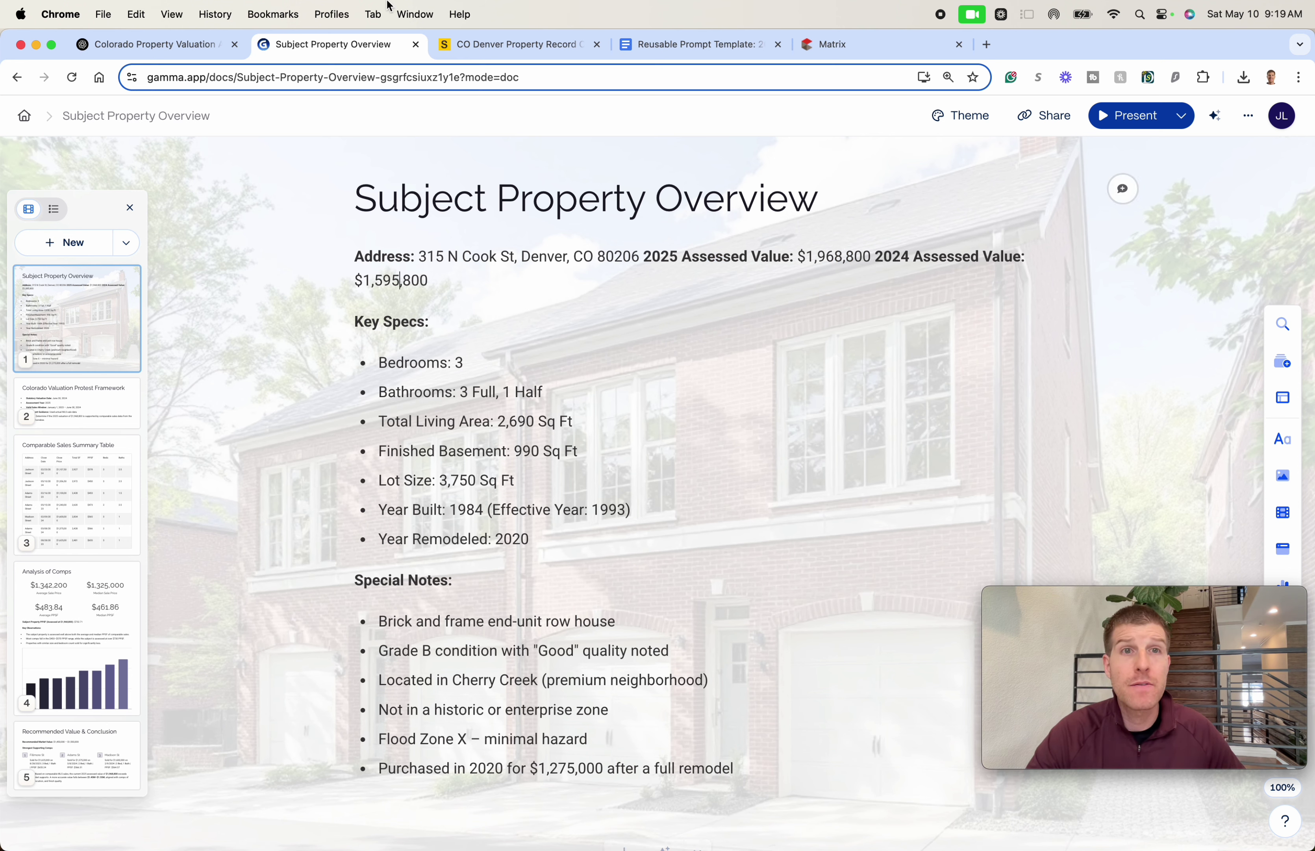
click(162, 47)
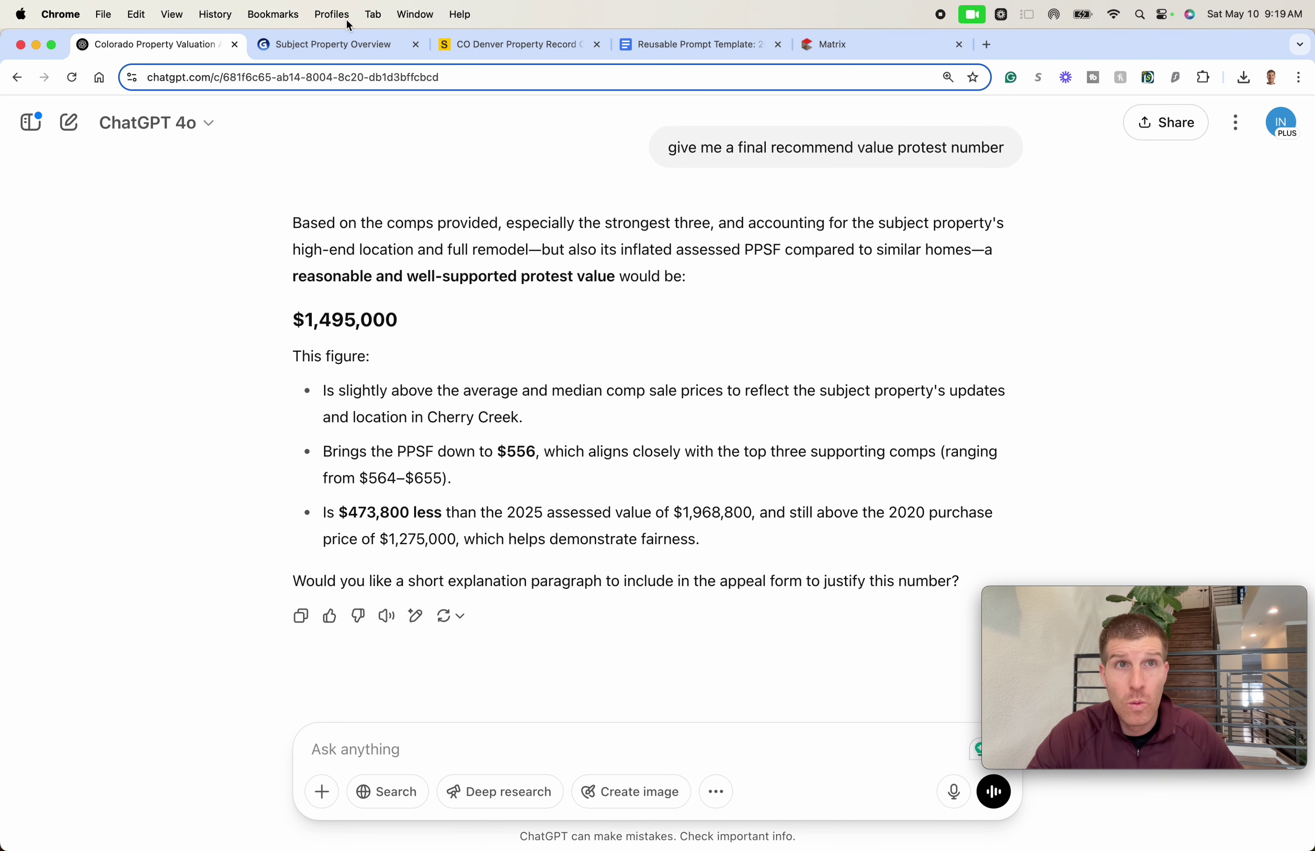
- Read ChatGPT's $1,495,000 recommendation, then return to Gamma's Subject Property Overview card
click(319, 44)
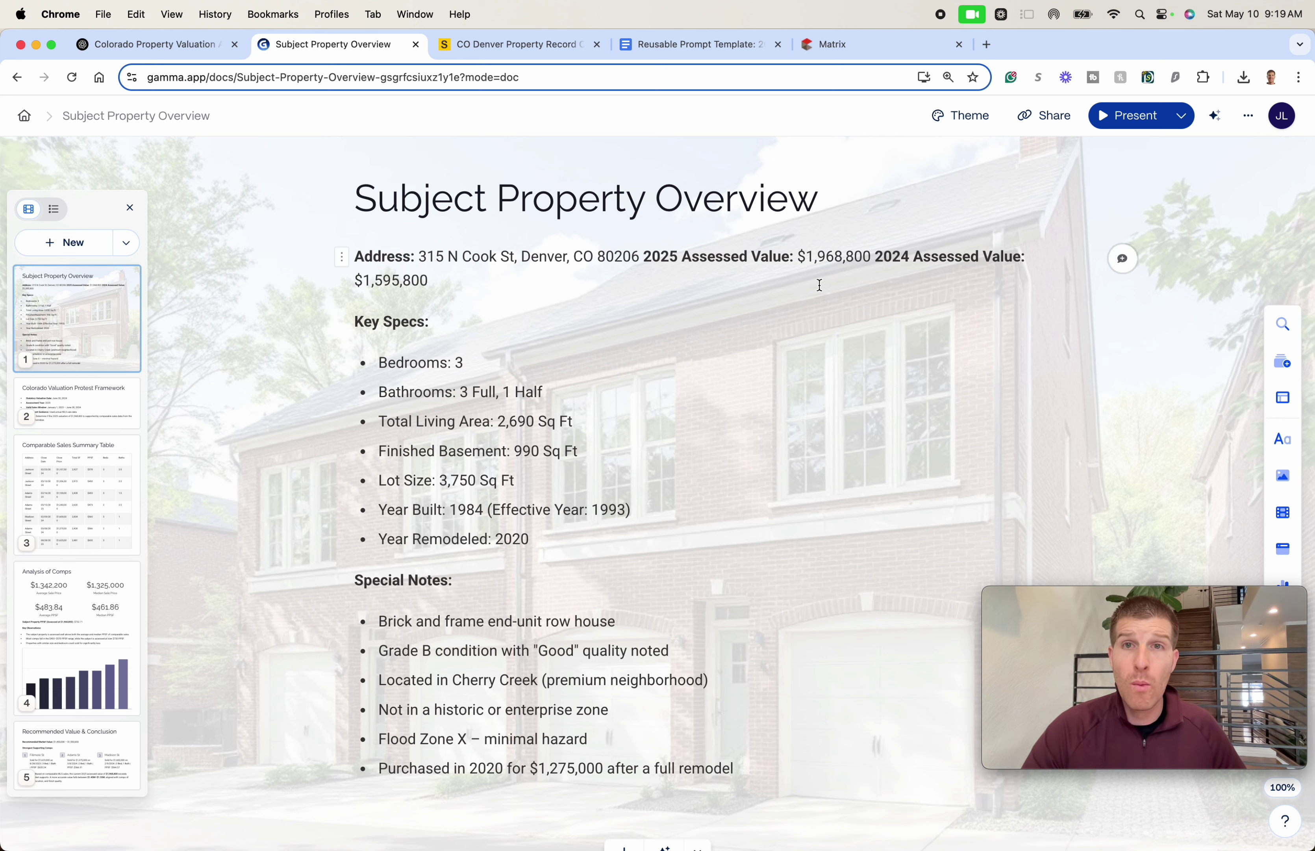
- Compare the 2024 Assessed Value figure against ChatGPT's recommended protest value
drag(877, 253, 875, 270)
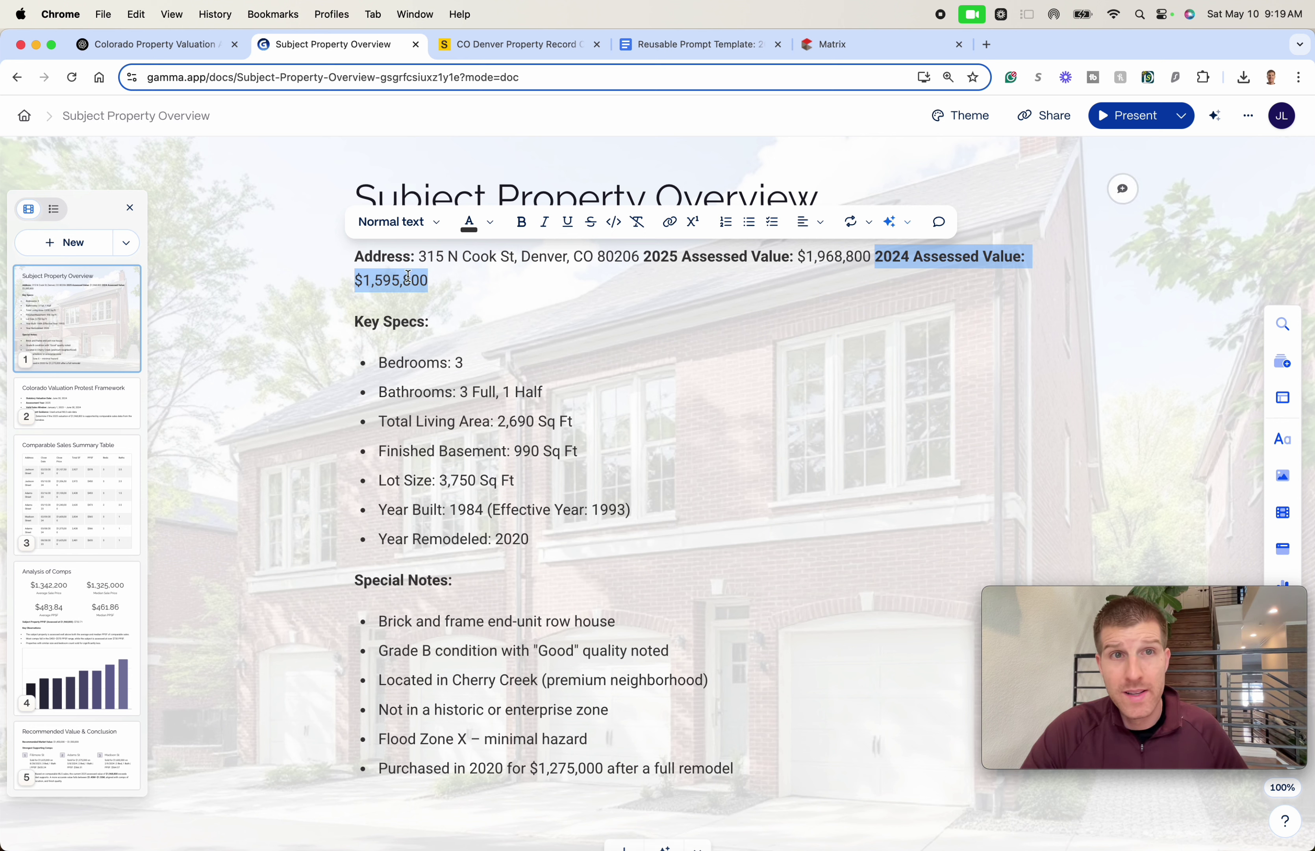
click(192, 45)
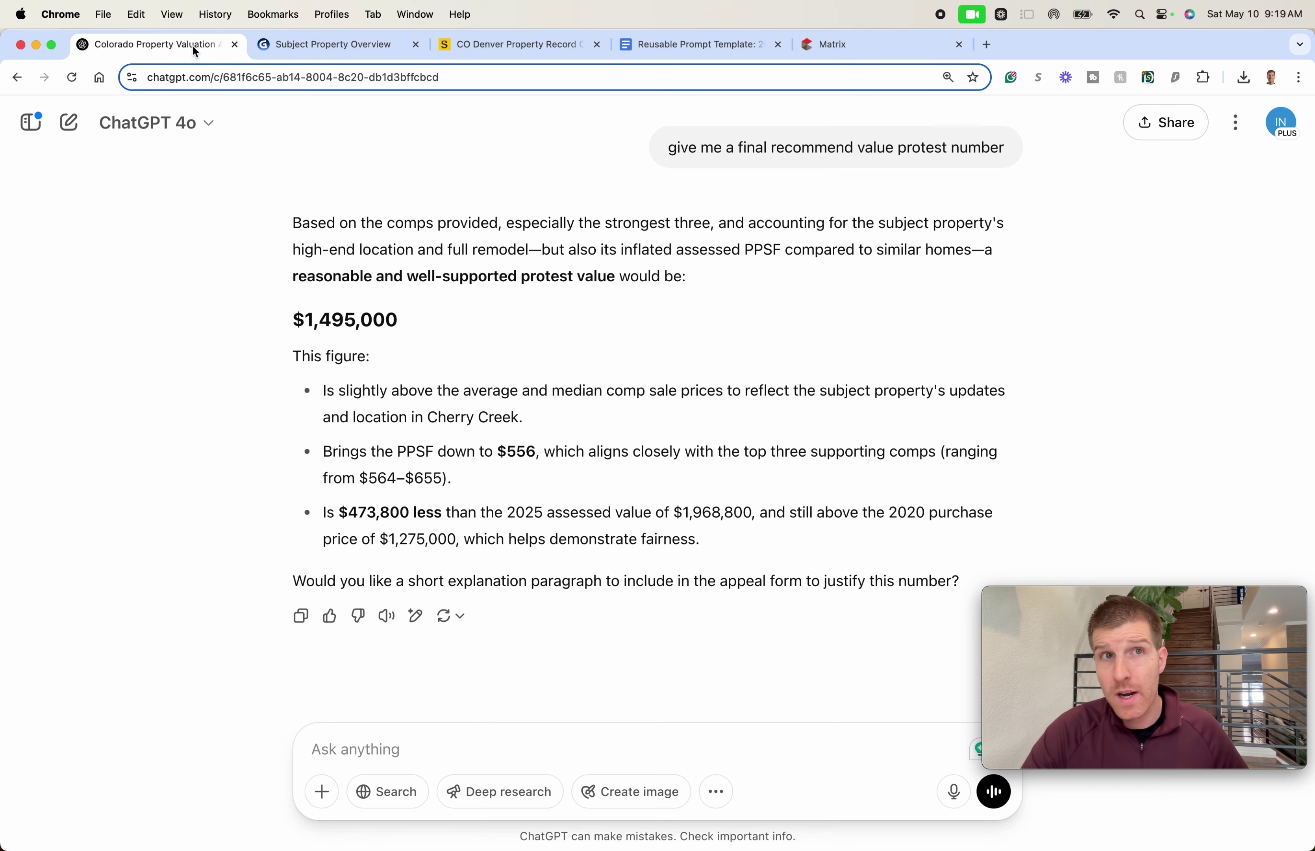
click(369, 57)
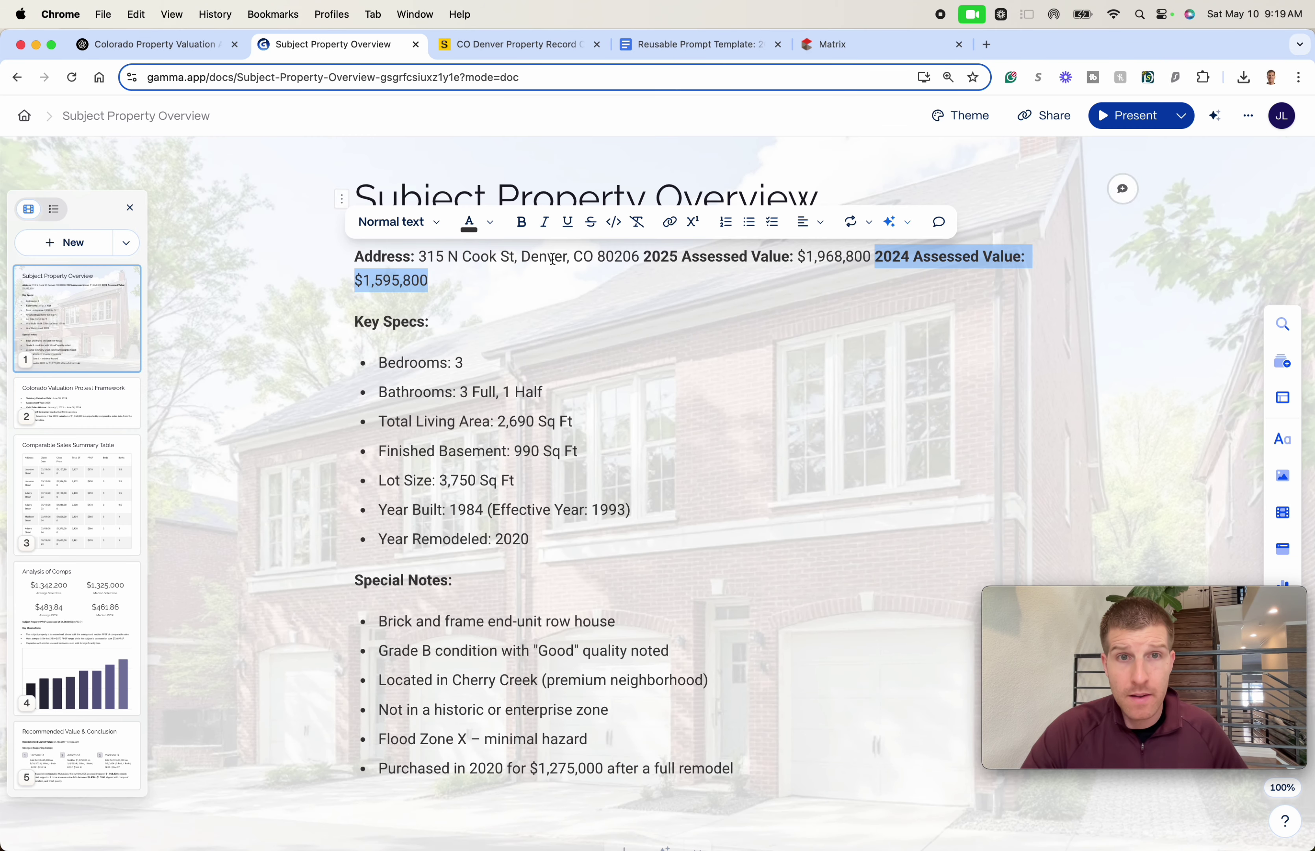
click(848, 407)
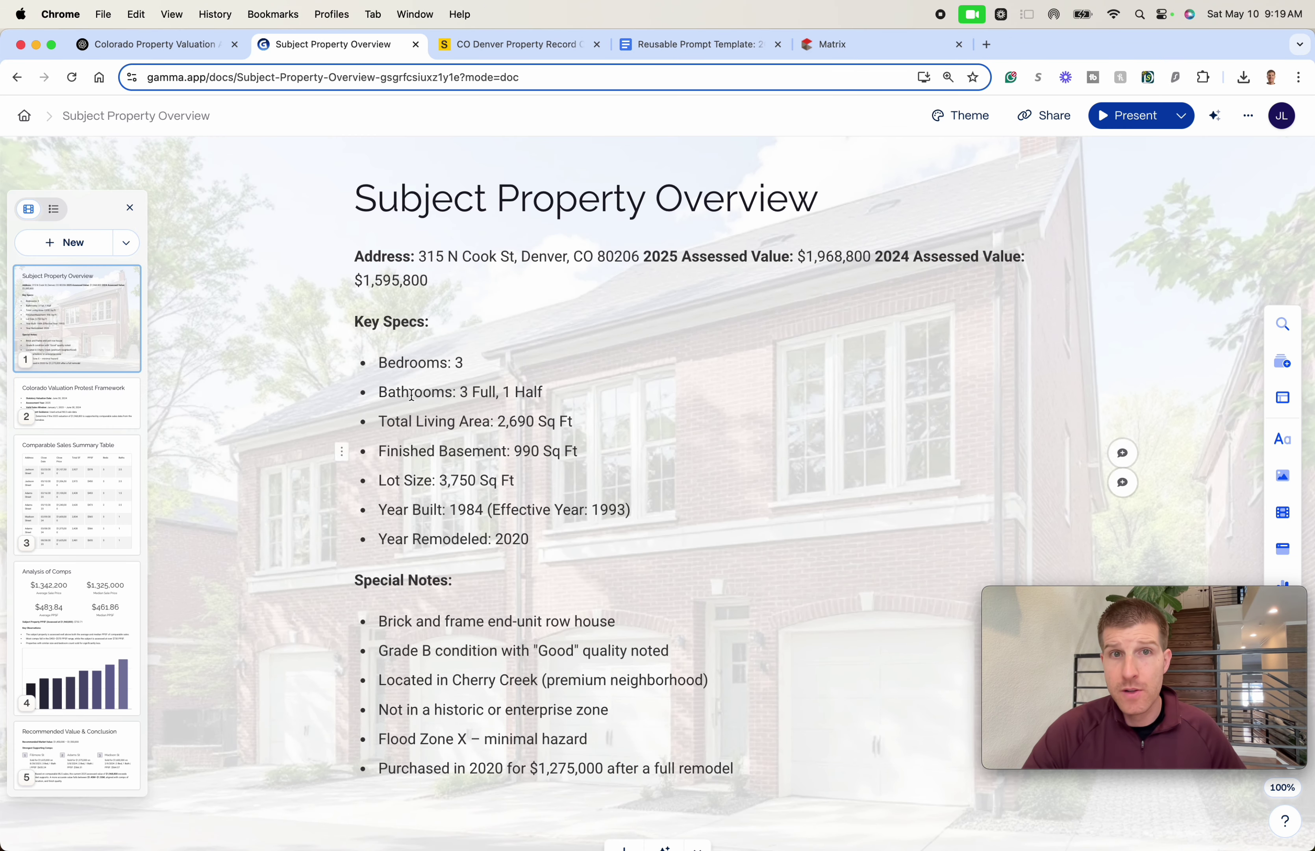
- Scroll through the cards, then open the Denver property record showing the $1,968,800 appraisal
scroll(840, 420, down, 20)
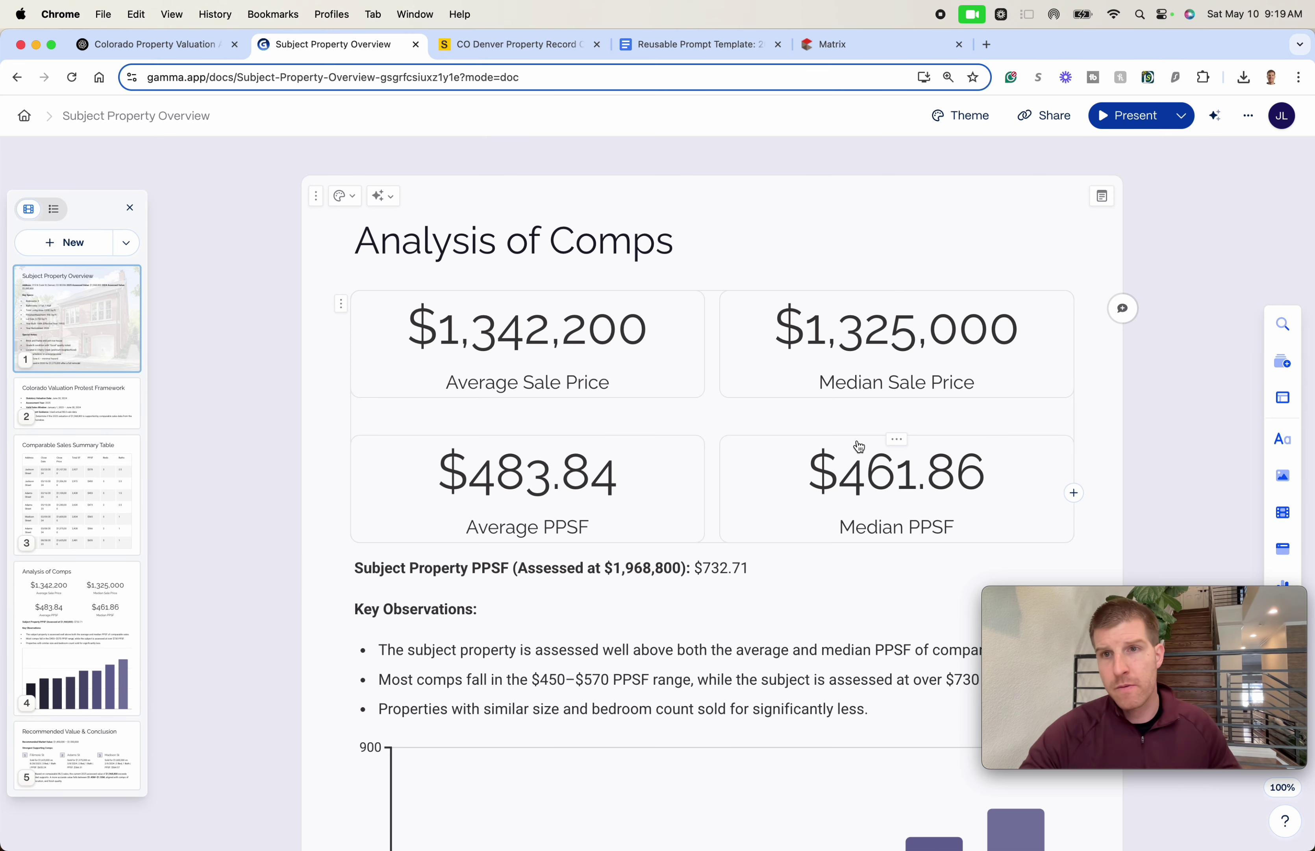
scroll(773, 442, down, 20)
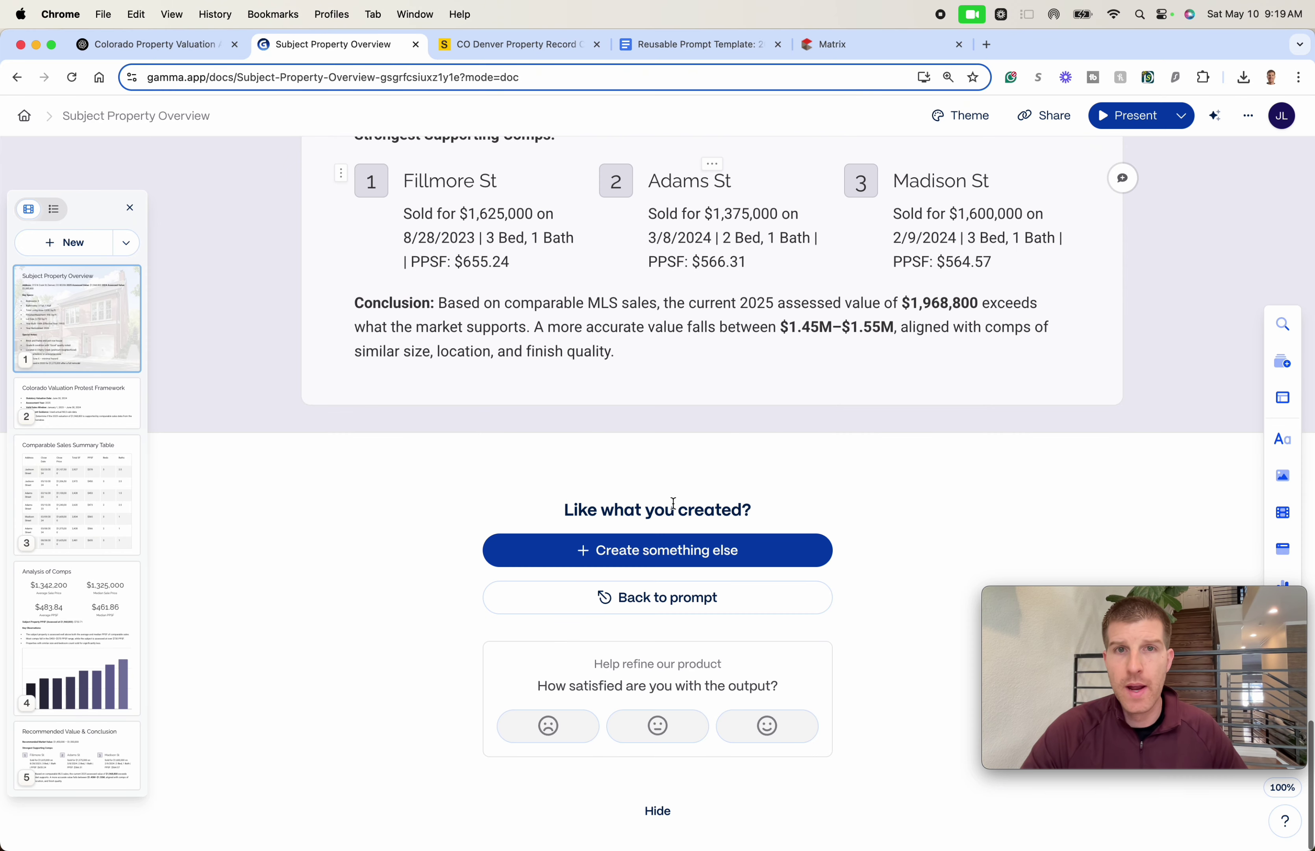
scroll(663, 376, up, 2)
scroll(644, 398, up, 2)
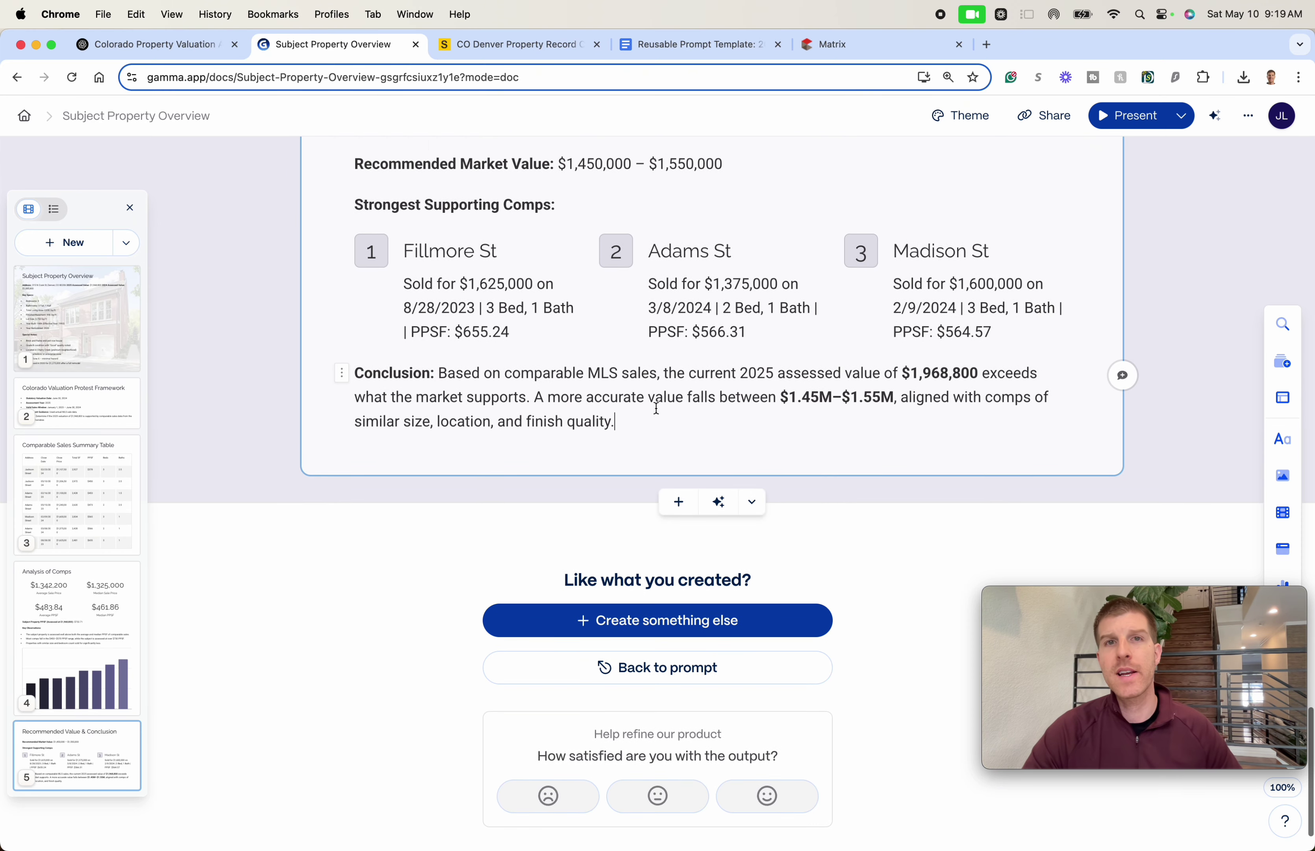
scroll(641, 387, up, 3)
click(486, 50)
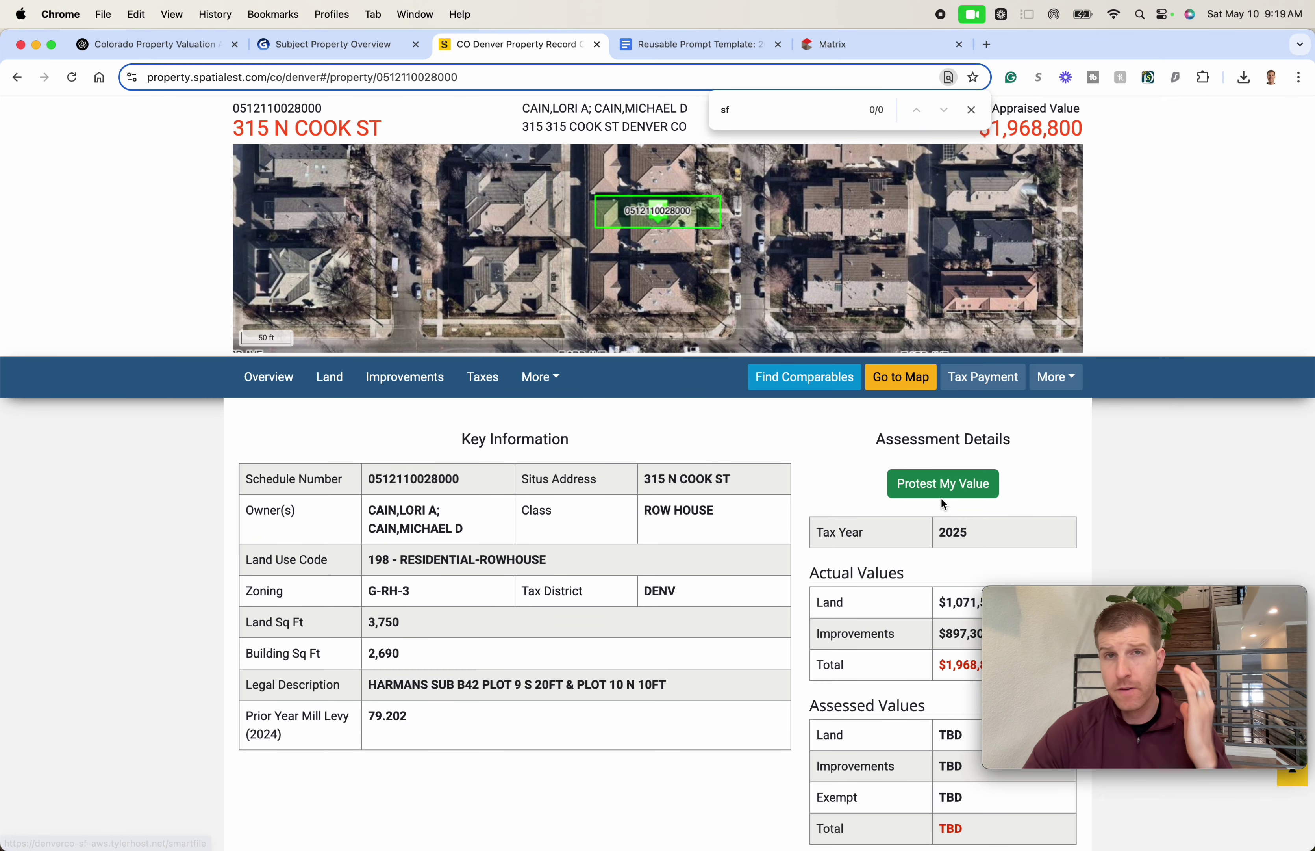
- Start the online value protest on the Denver property record site, then return to Gamma
click(942, 484)
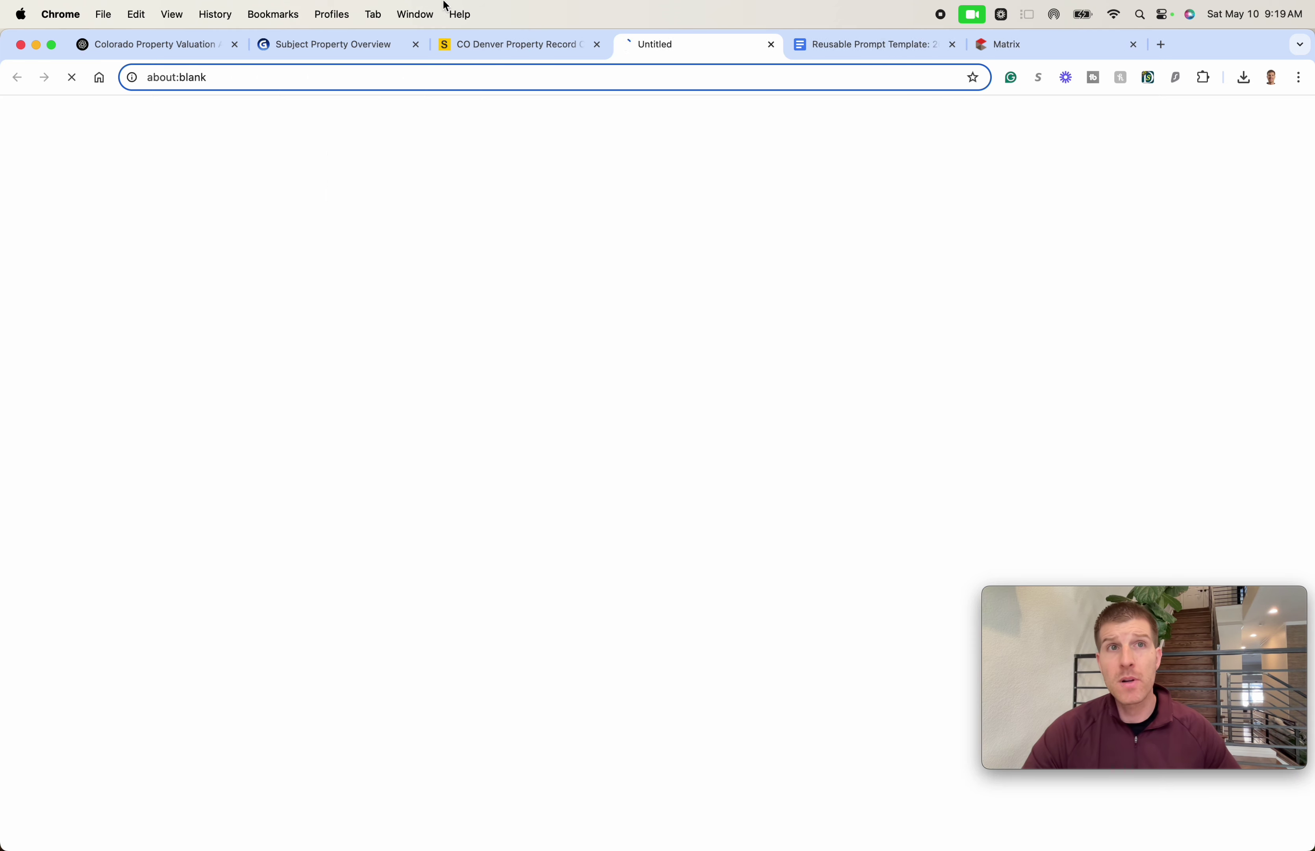
click(334, 46)
scroll(766, 355, up, 20)
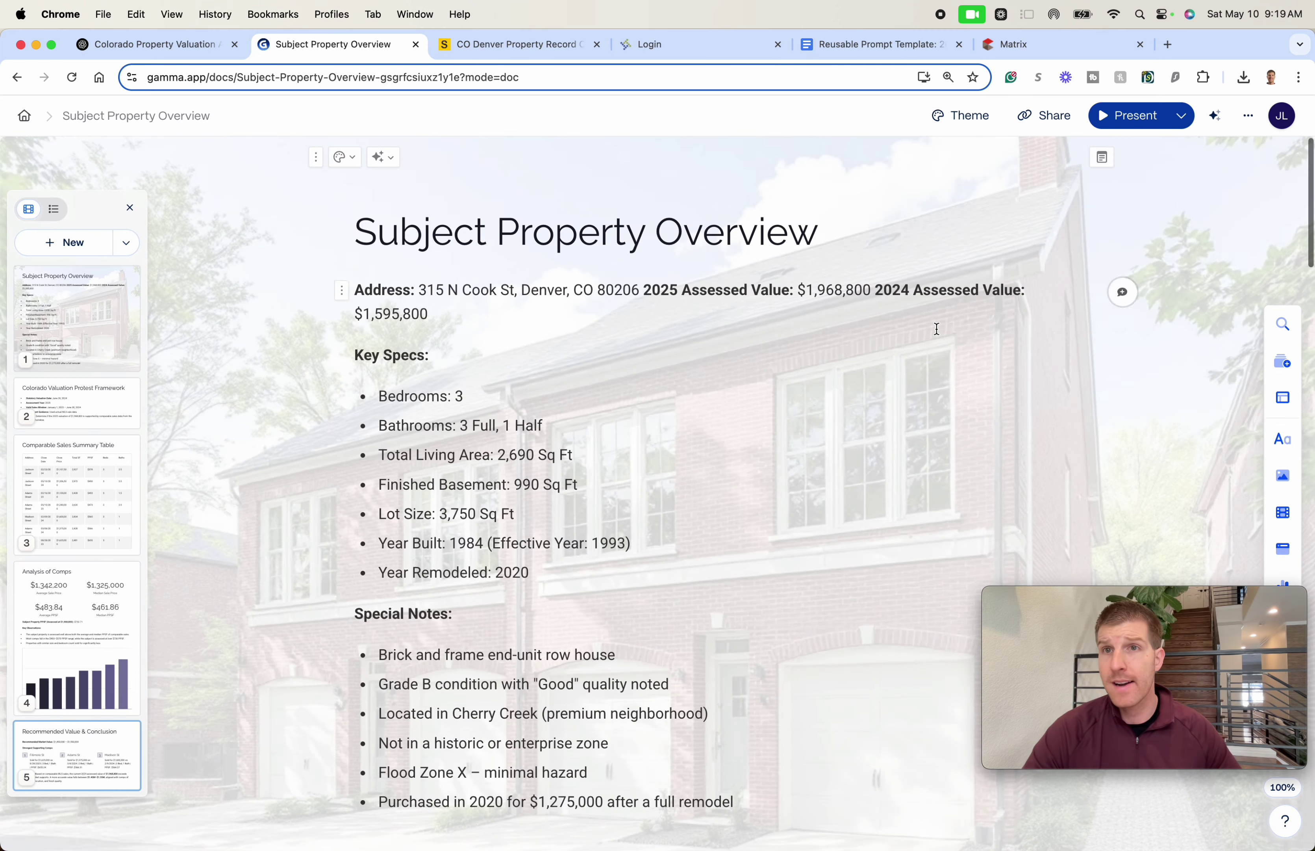
- Export all five cards as a PDF into EXAMPLES and open the Subject-Property-Overview download
click(1046, 115)
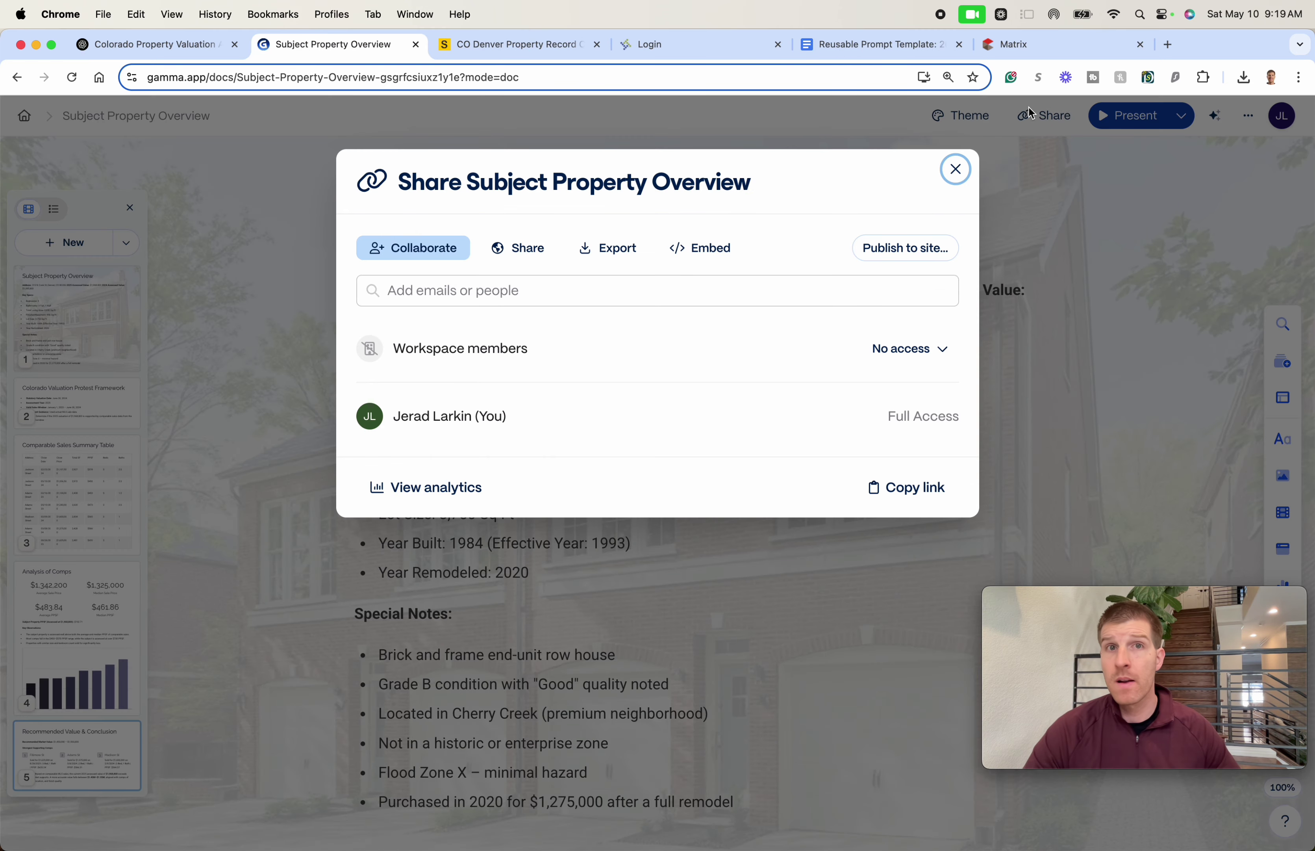
click(590, 250)
click(627, 385)
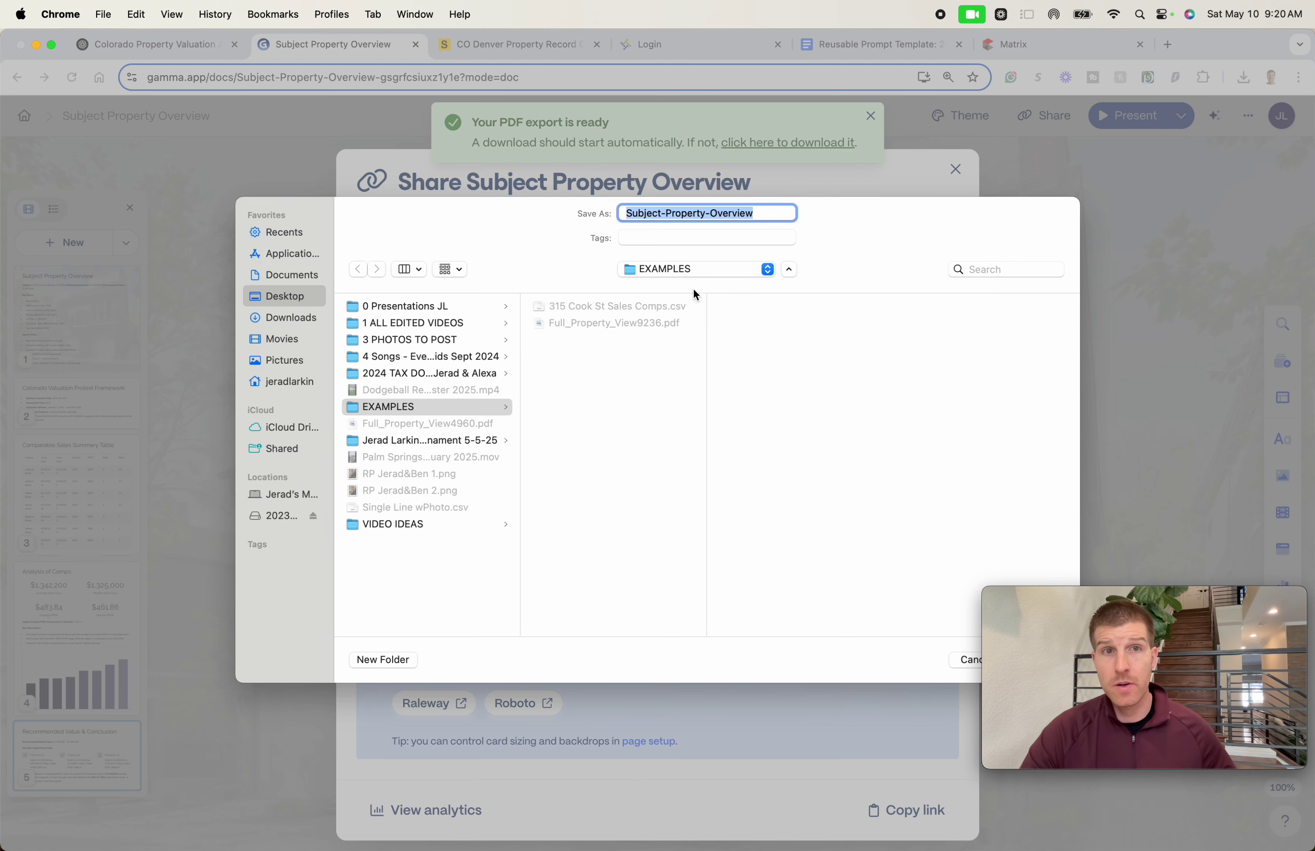
key(Return)
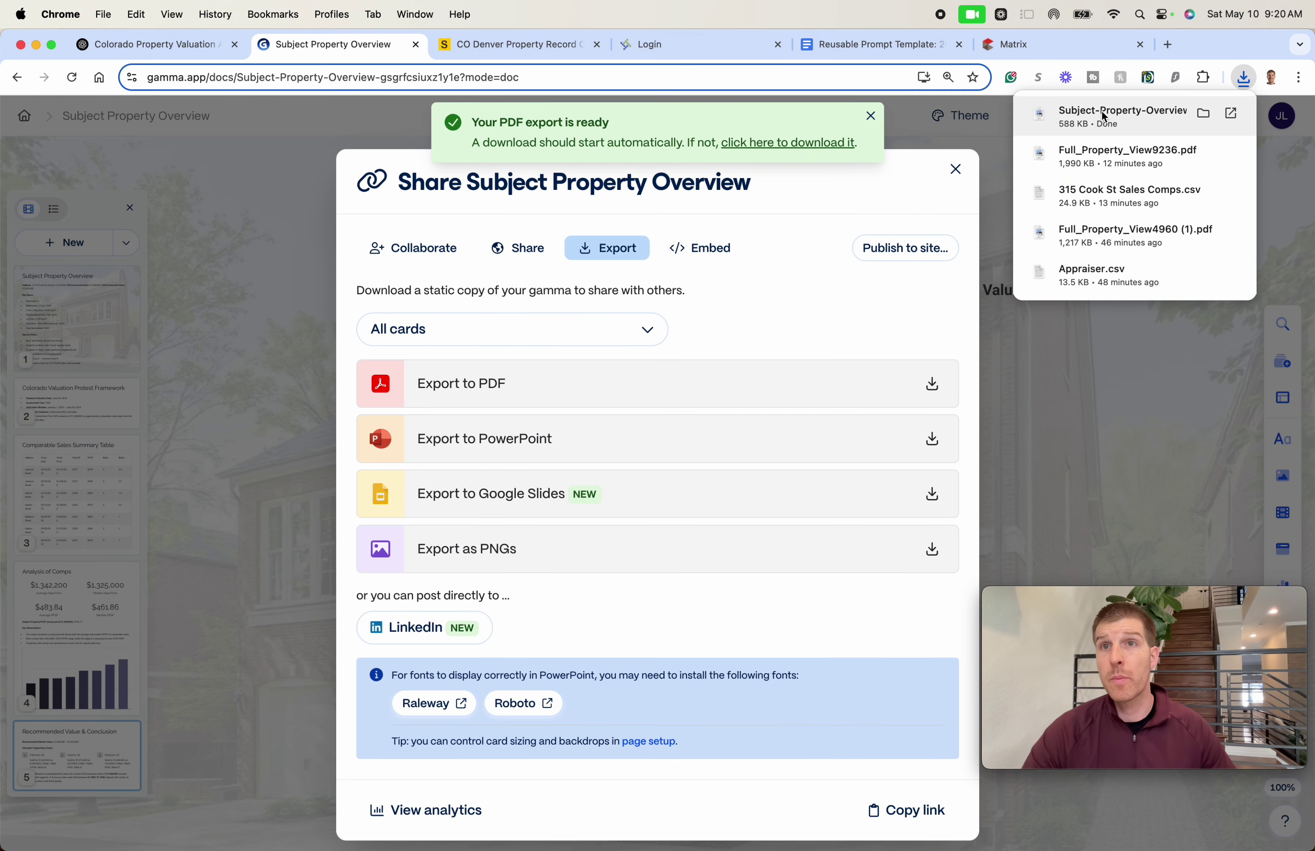
click(1101, 117)
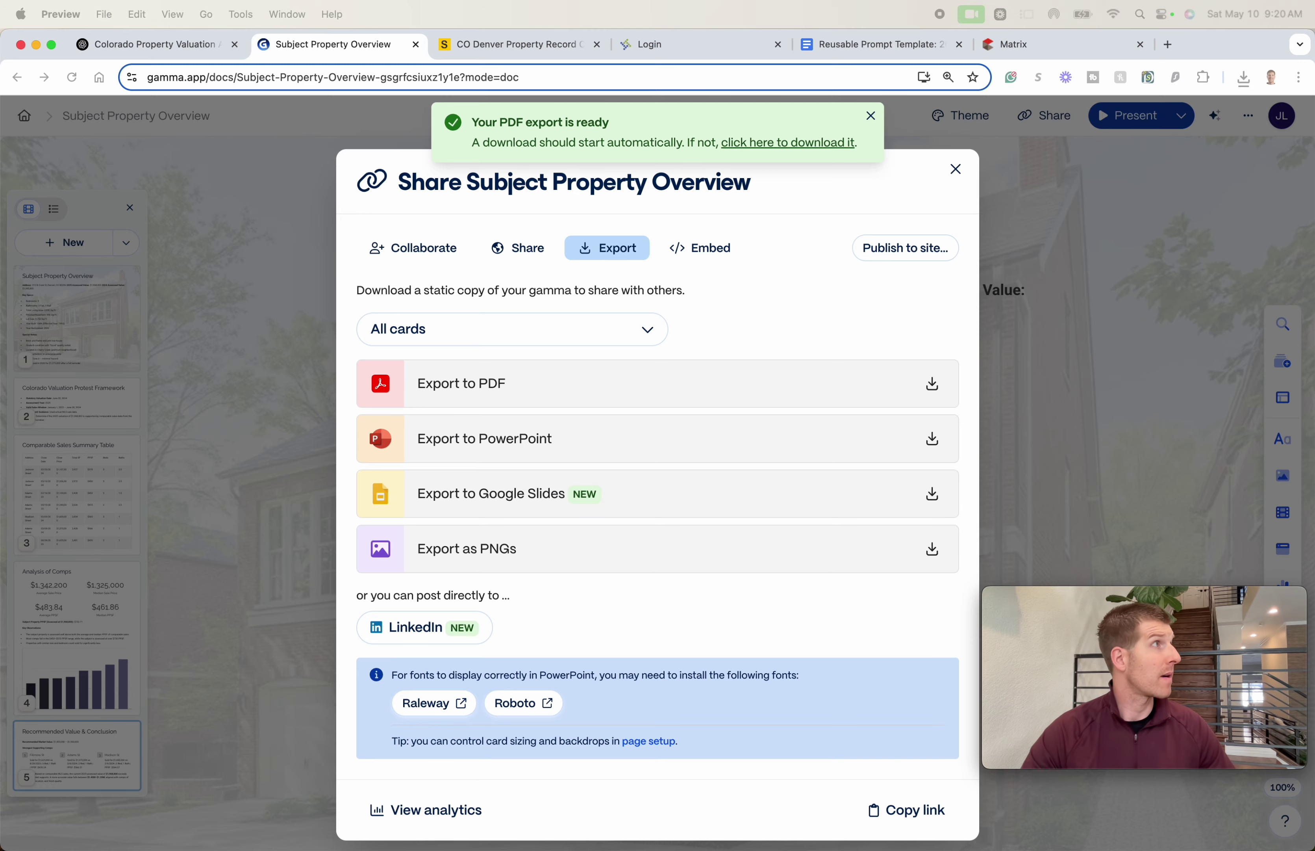
- Rearrange the Preview window and go to page 5 of the exported PDF
key(ctrl+Up)
key(Escape)
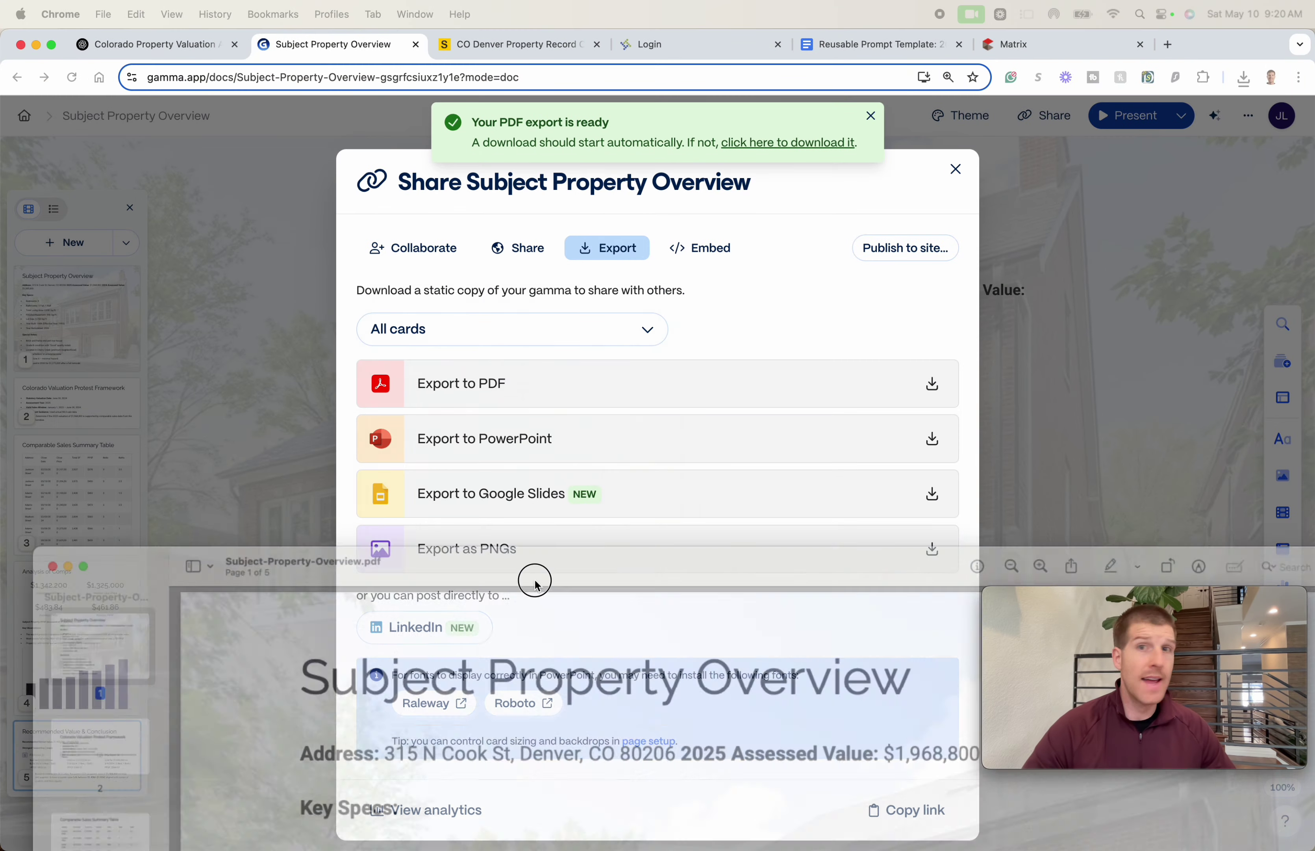
scroll(636, 459, down, 10)
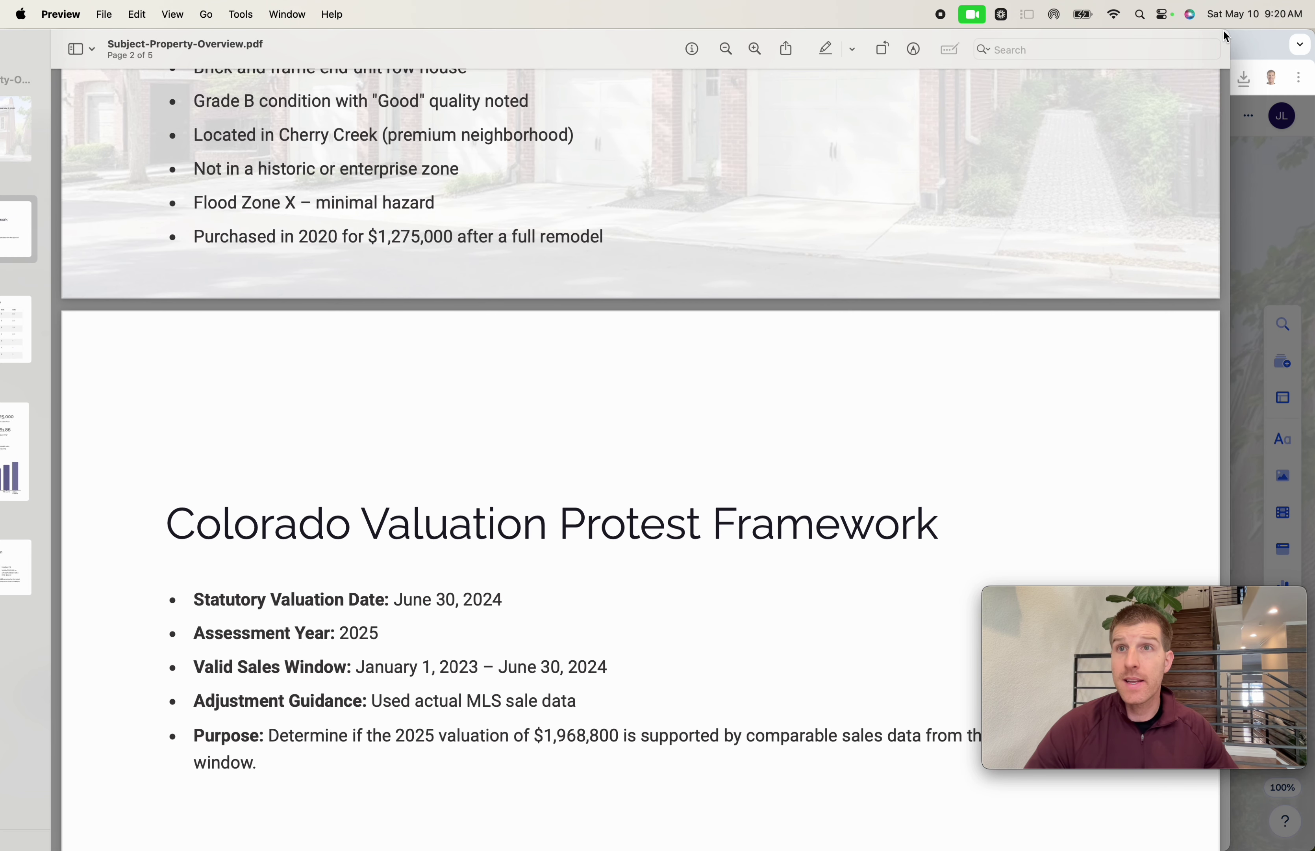
drag(1224, 36, 1120, 77)
drag(426, 114, 663, 6)
scroll(385, 230, down, 20)
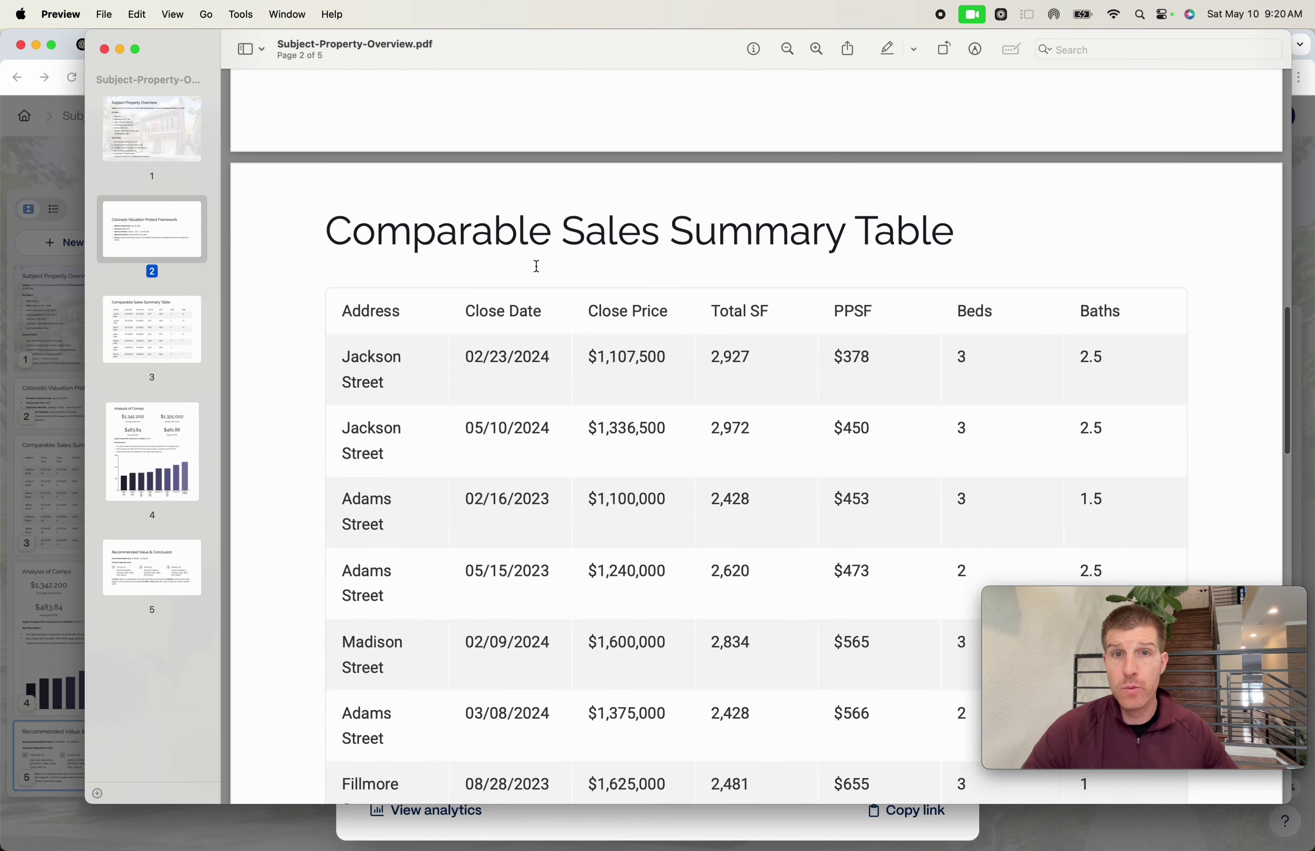
scroll(478, 238, up, 2)
scroll(496, 244, down, 7)
scroll(496, 281, down, 10)
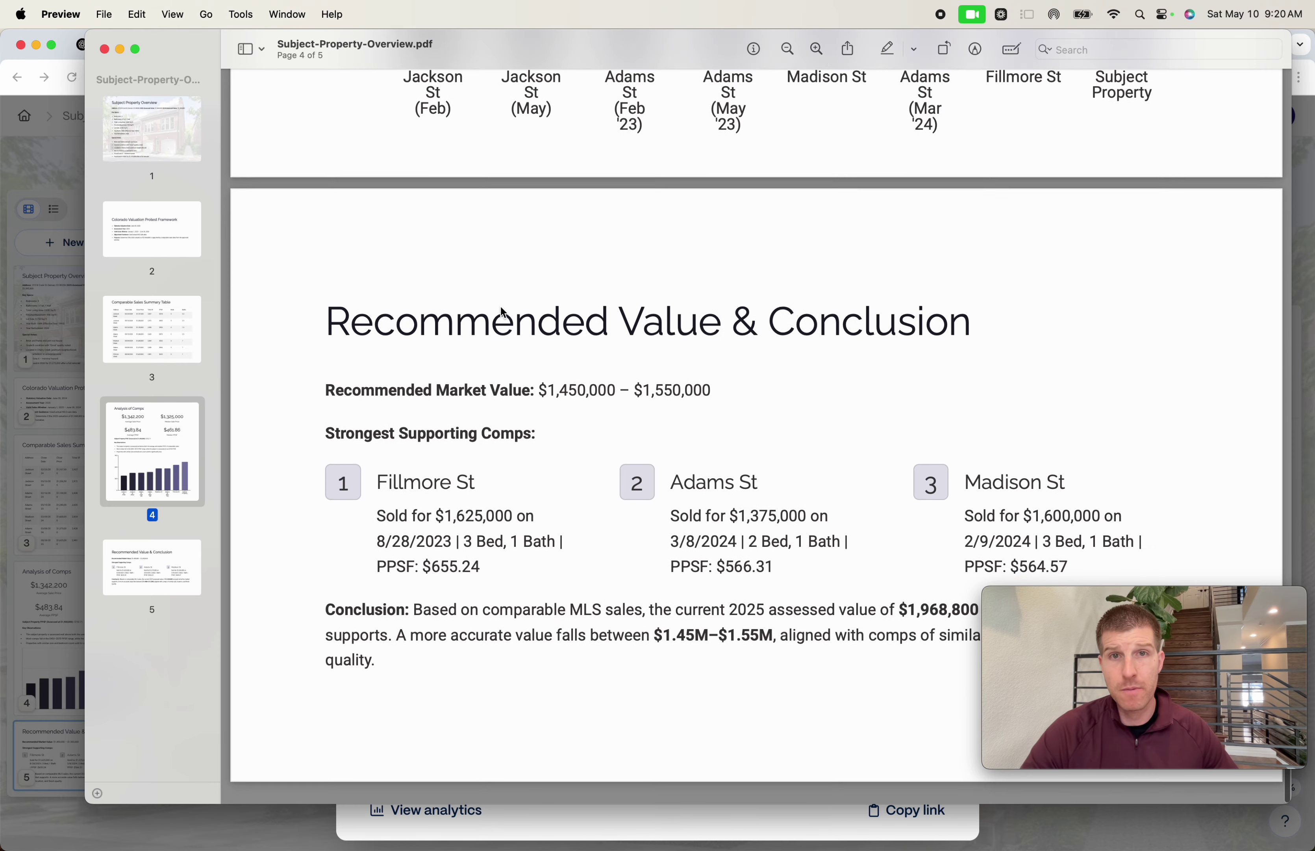
click(154, 571)
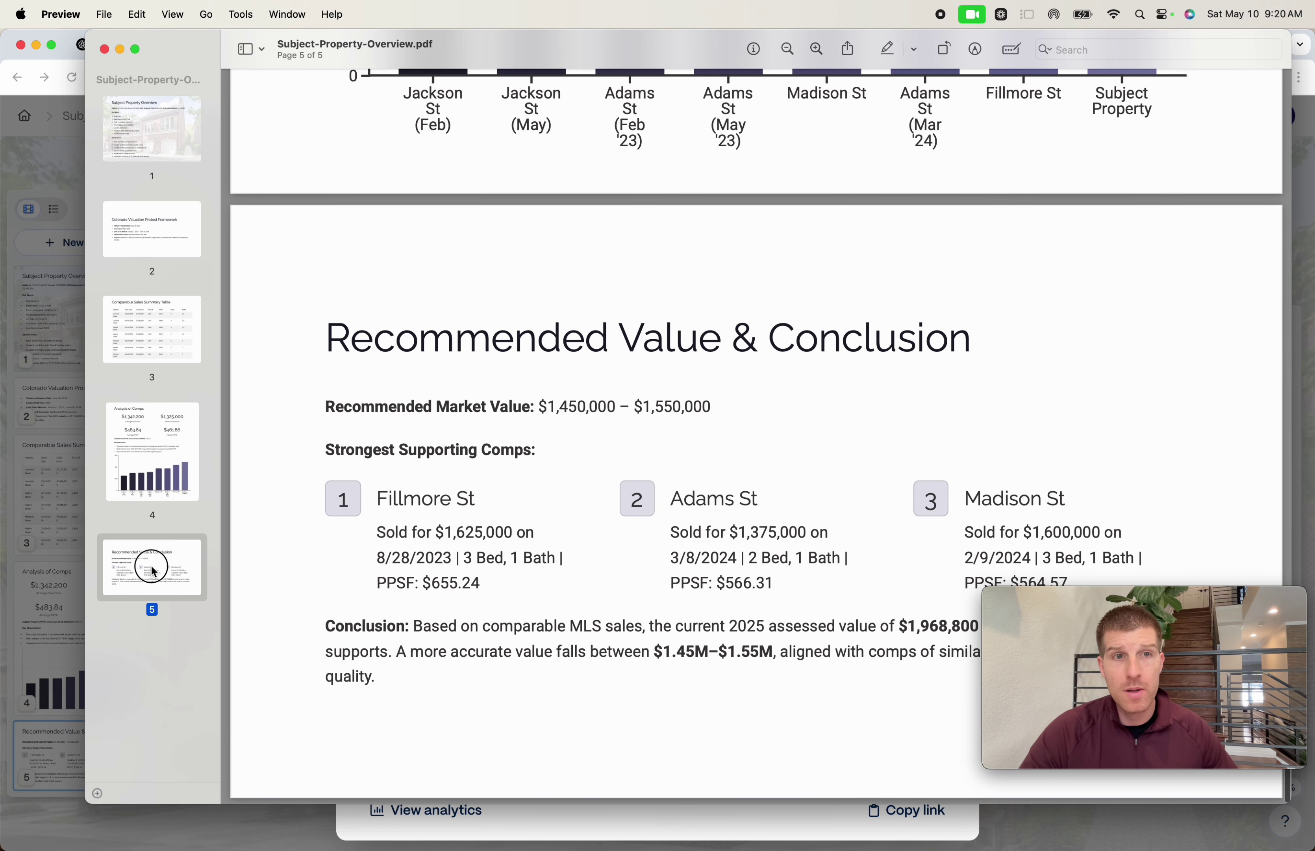
- Insert EXAMPLES/Full_Property_View9236.pdf after page 5 via Help's Insert Page from File
click(334, 7)
click(336, 7)
click(337, 7)
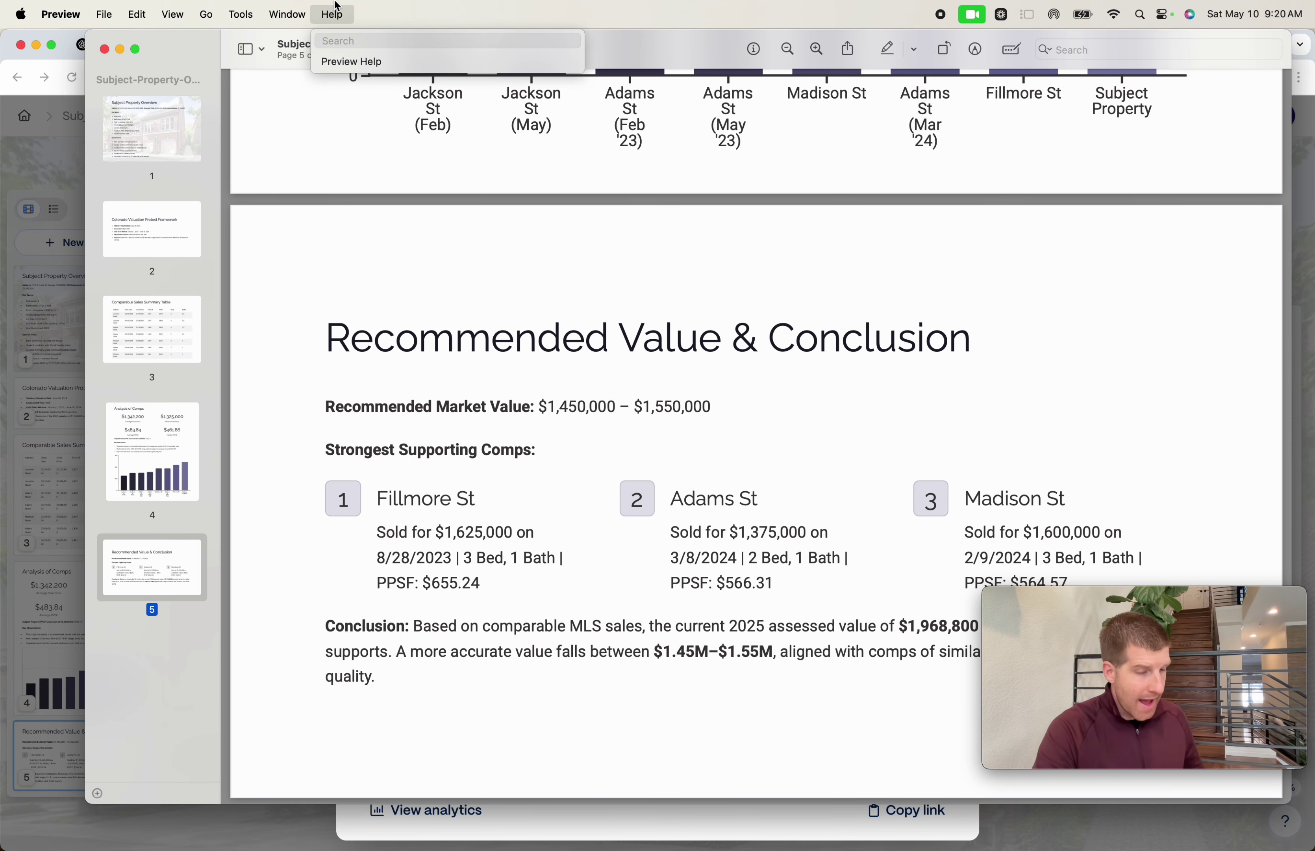
text(insert)
click(386, 91)
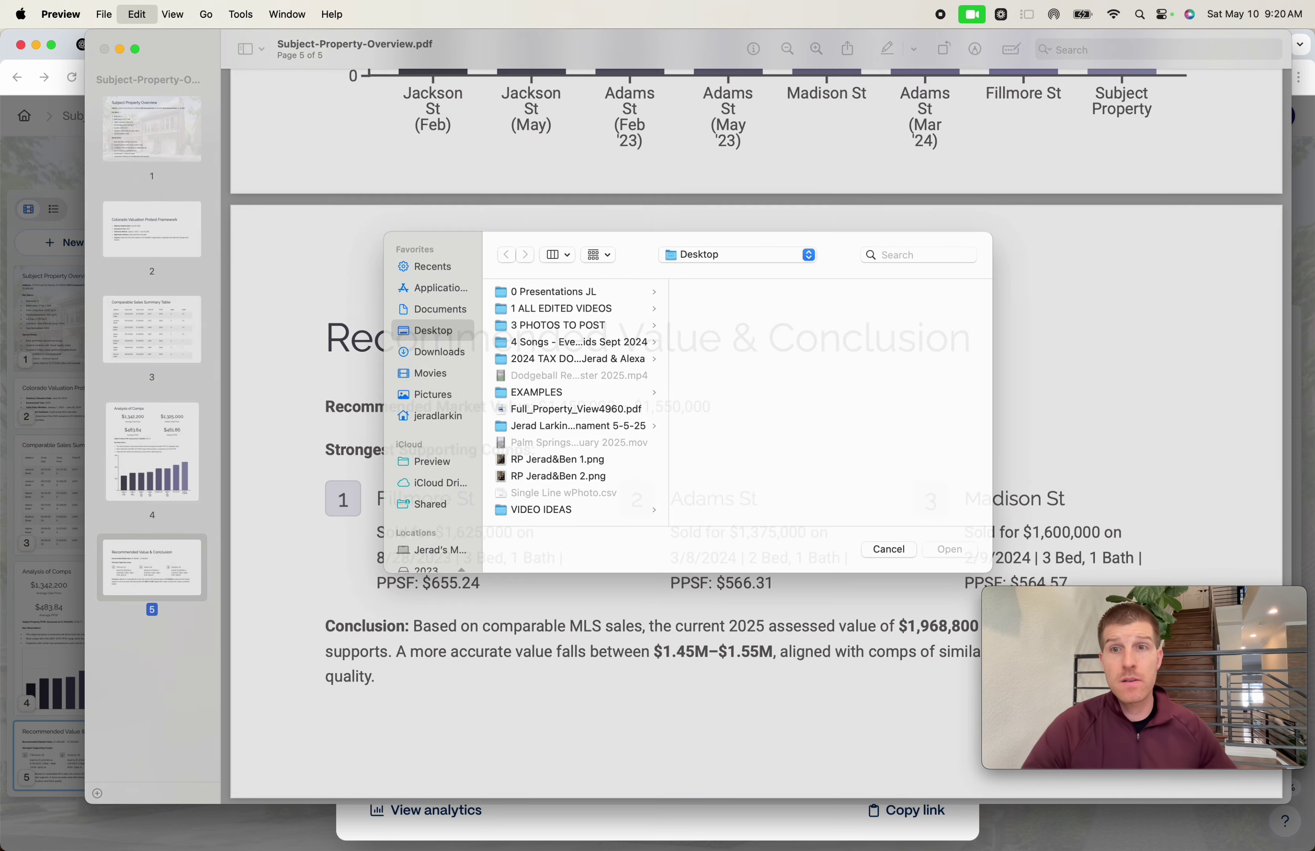
click(595, 408)
key(Right)
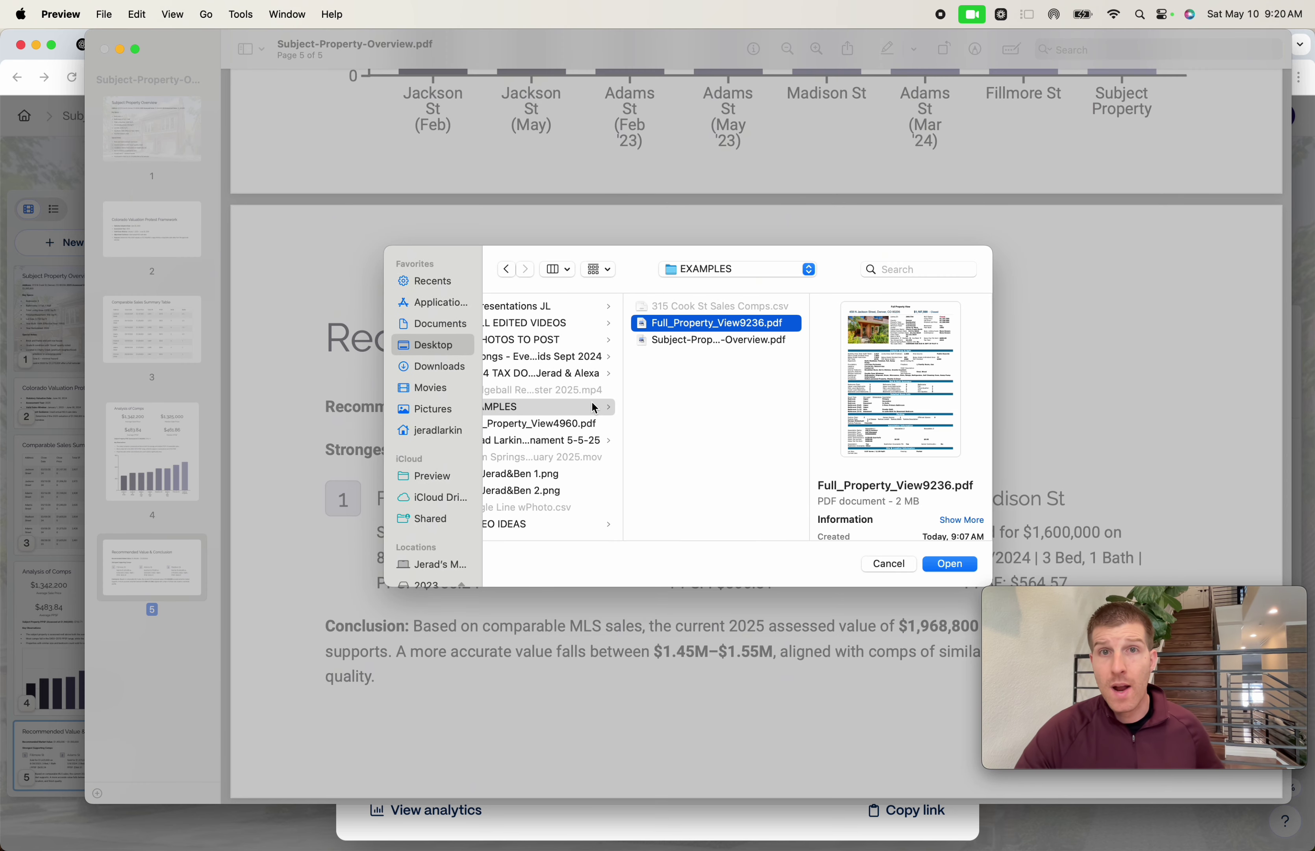
key(Down)
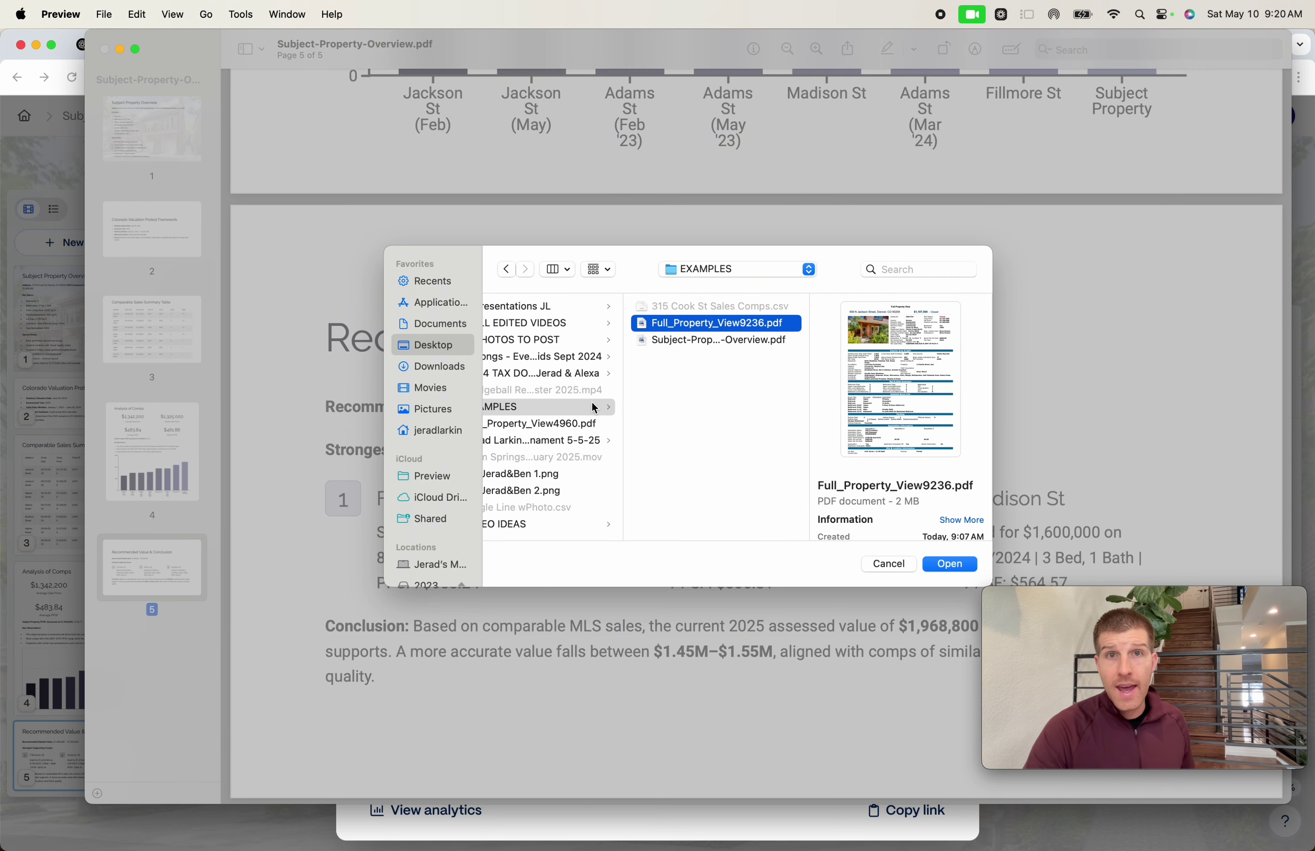
key(Return)
- Scroll through the 21-page merged PDF with MLS comp sheets, then close it
click(203, 450)
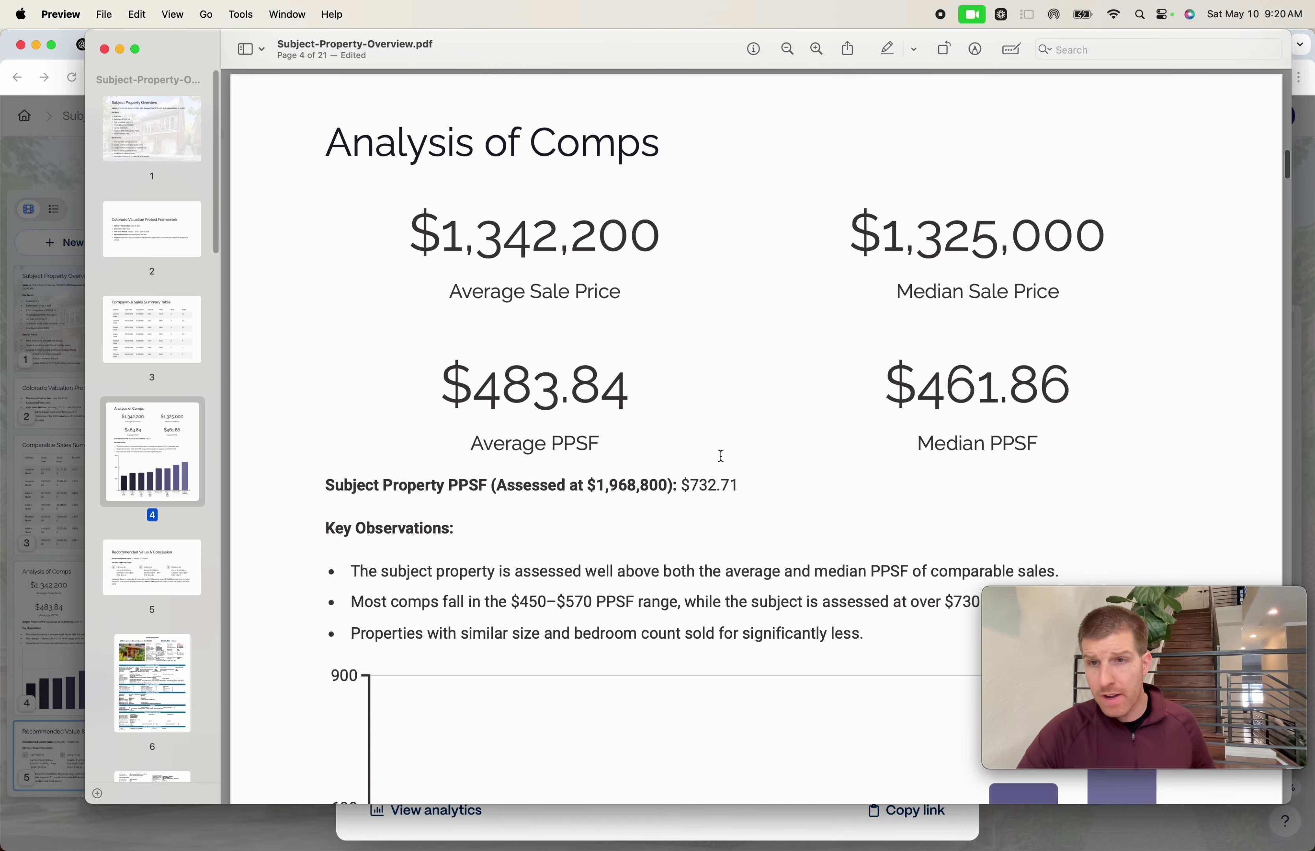
scroll(721, 455, down, 15)
scroll(724, 442, up, 8)
scroll(725, 432, down, 4)
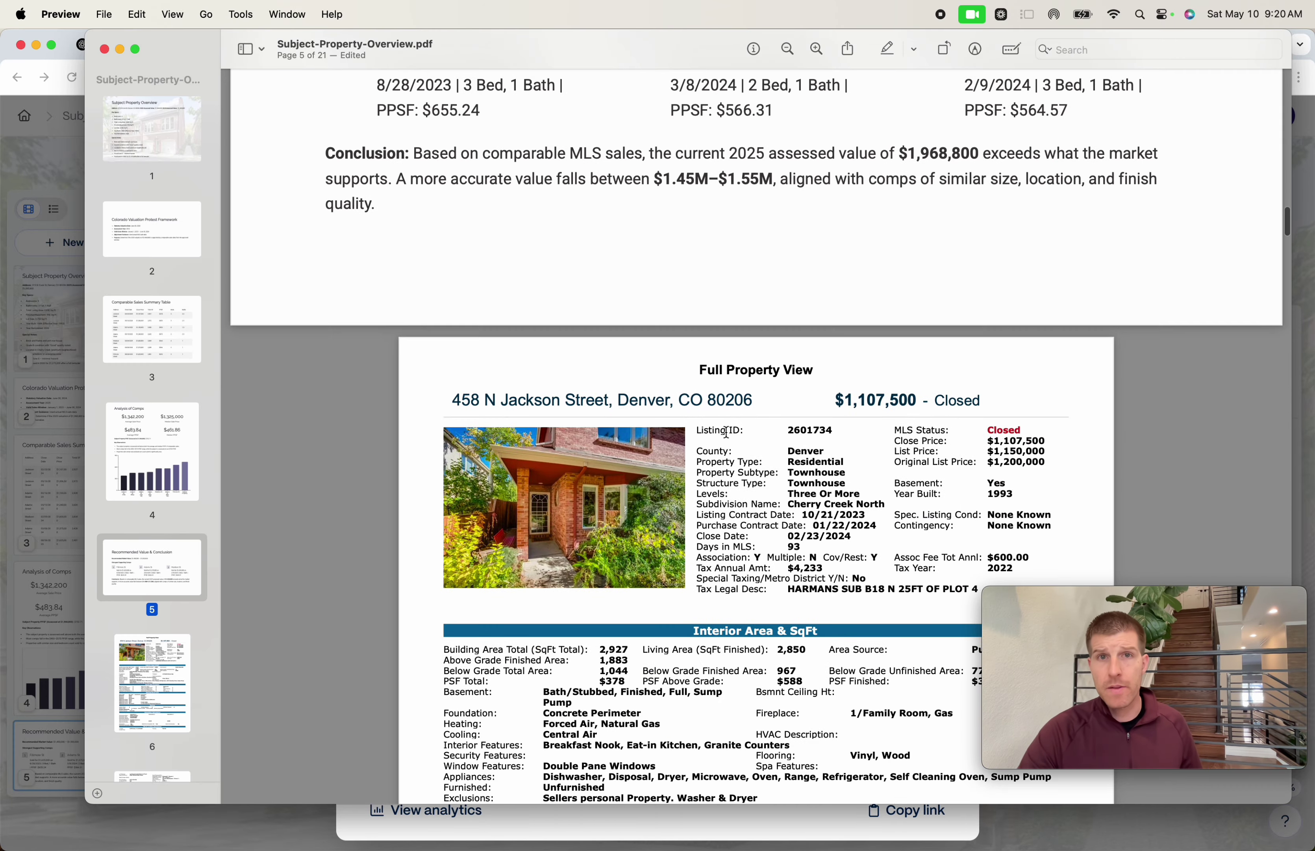
scroll(726, 432, down, 20)
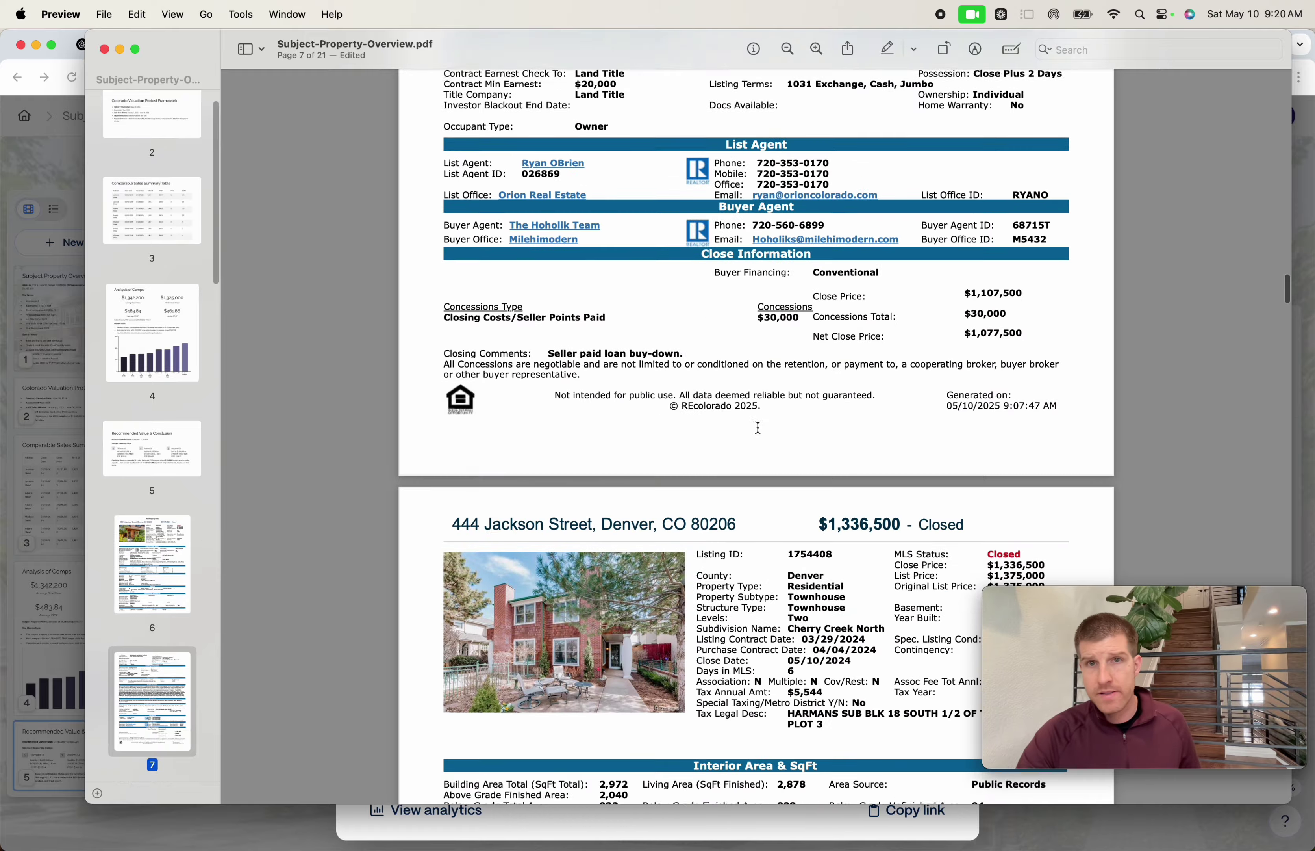
scroll(758, 428, down, 20)
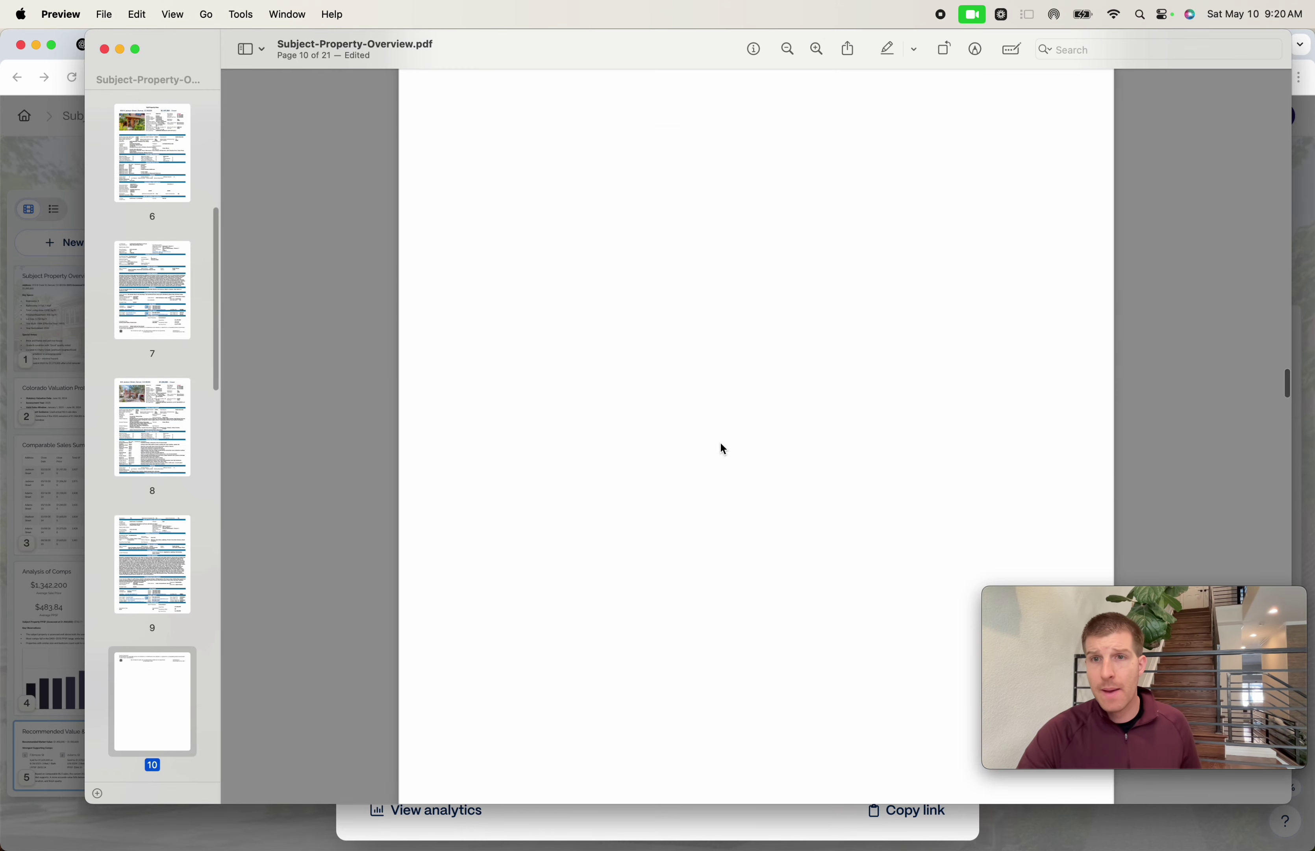
scroll(721, 445, down, 20)
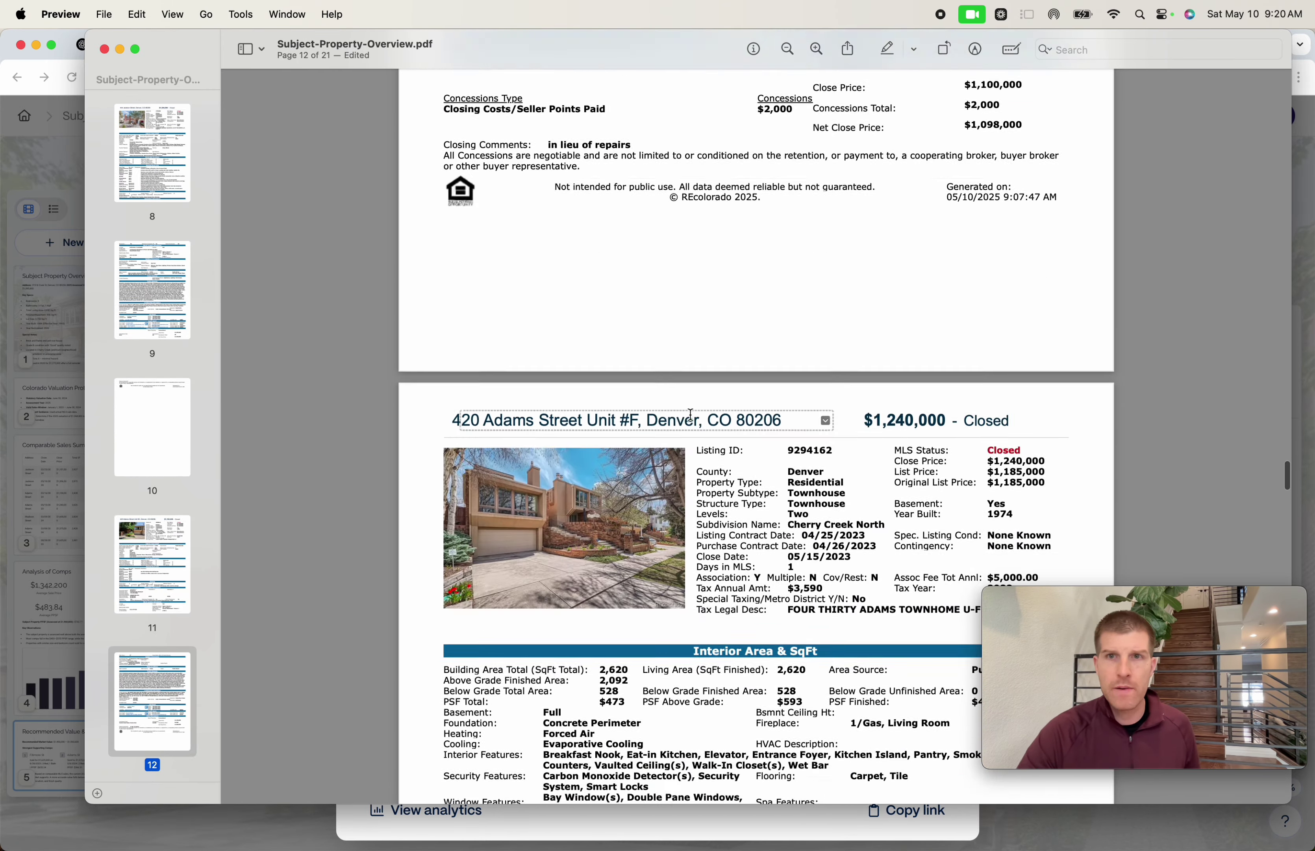
scroll(690, 414, down, 20)
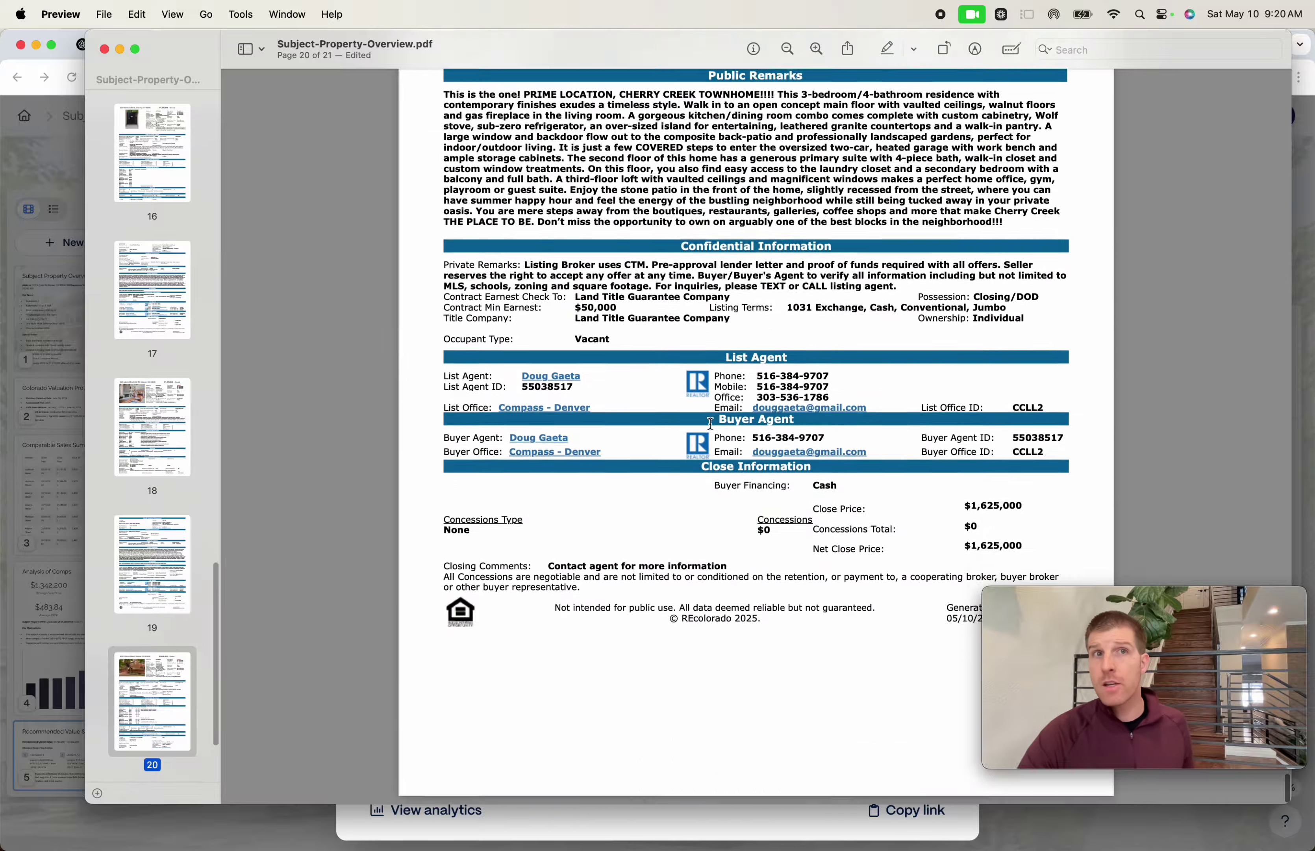
scroll(710, 423, up, 20)
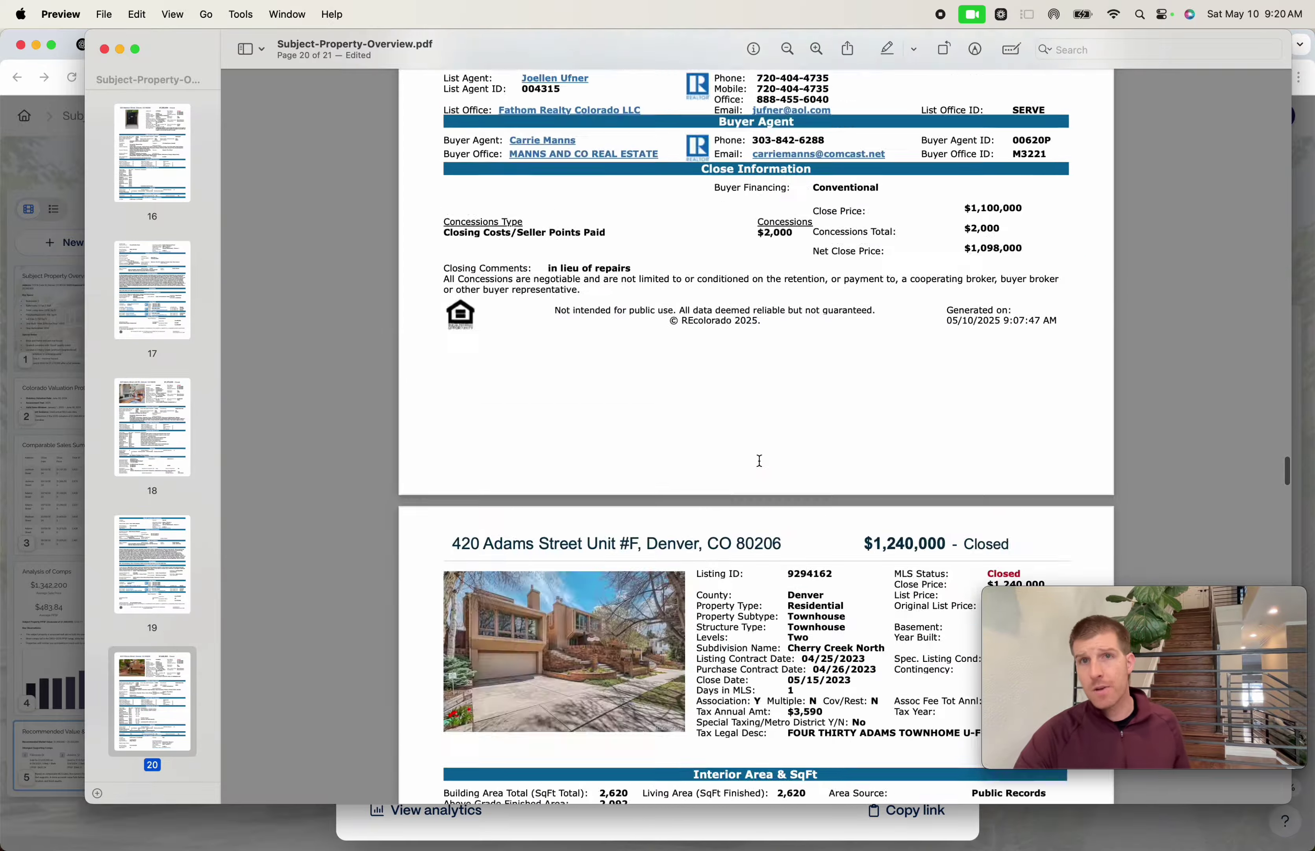
scroll(759, 460, down, 10)
scroll(718, 398, up, 4)
key(super+w)
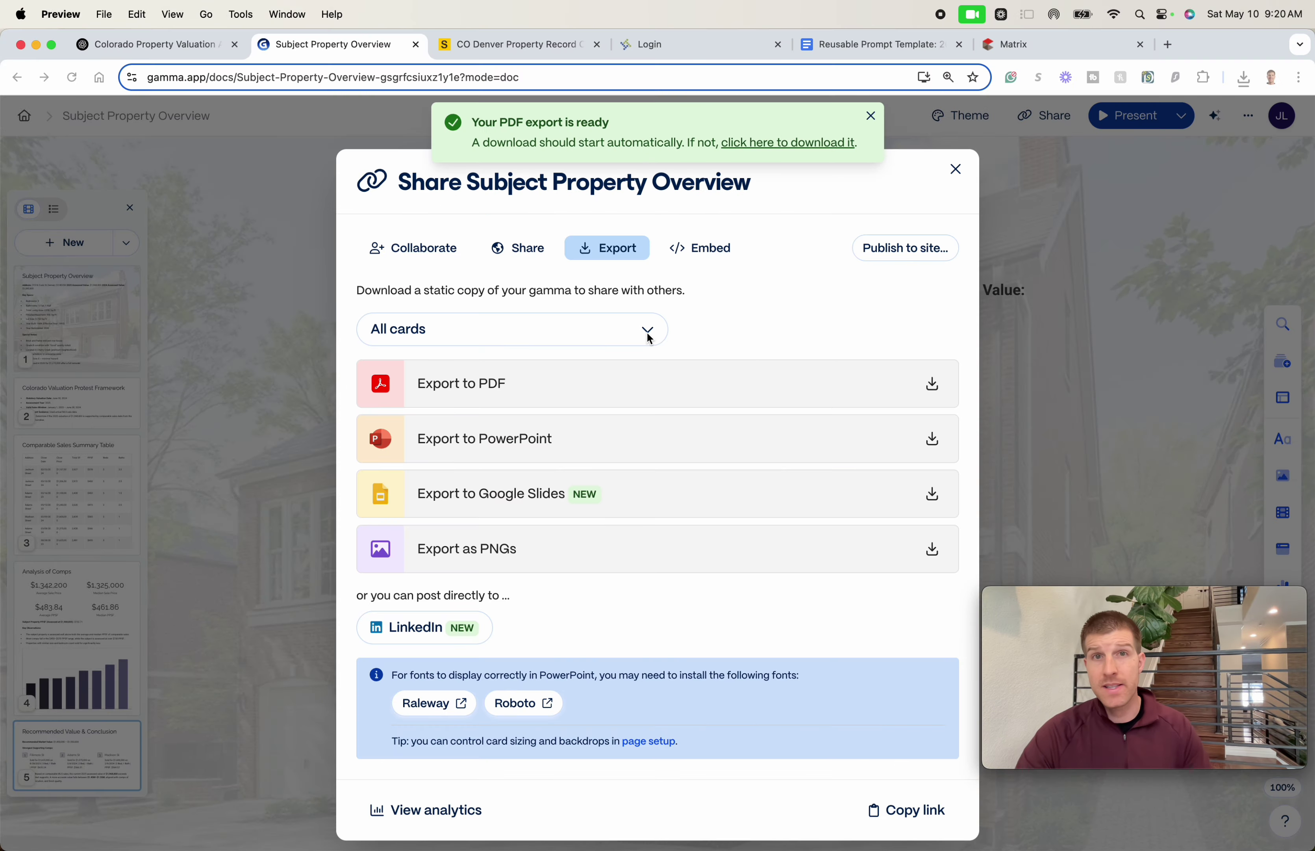
- Open Denver's Protest My Value login page from the property record, then load milehightitleguy.com and dismiss its subscribe pop-up
click(578, 44)
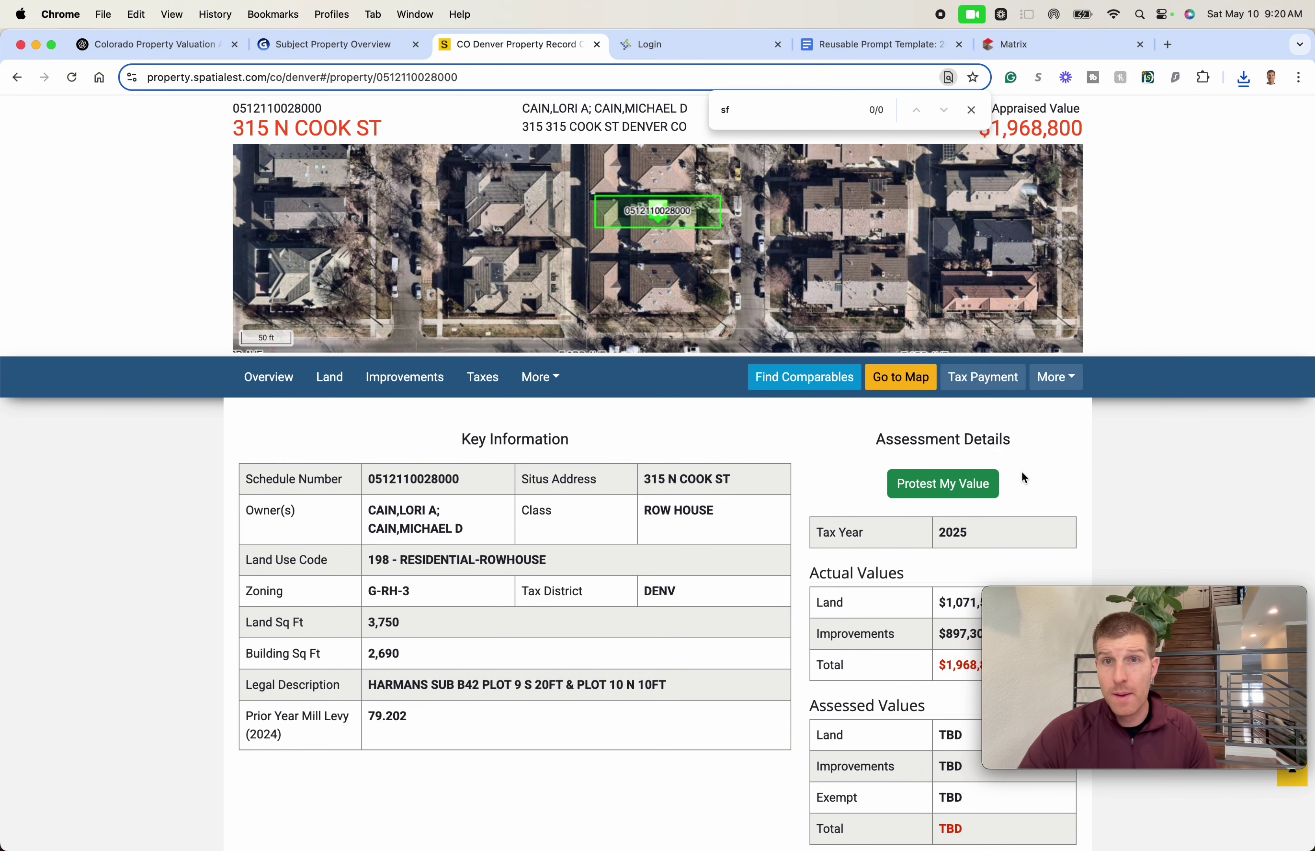
click(952, 485)
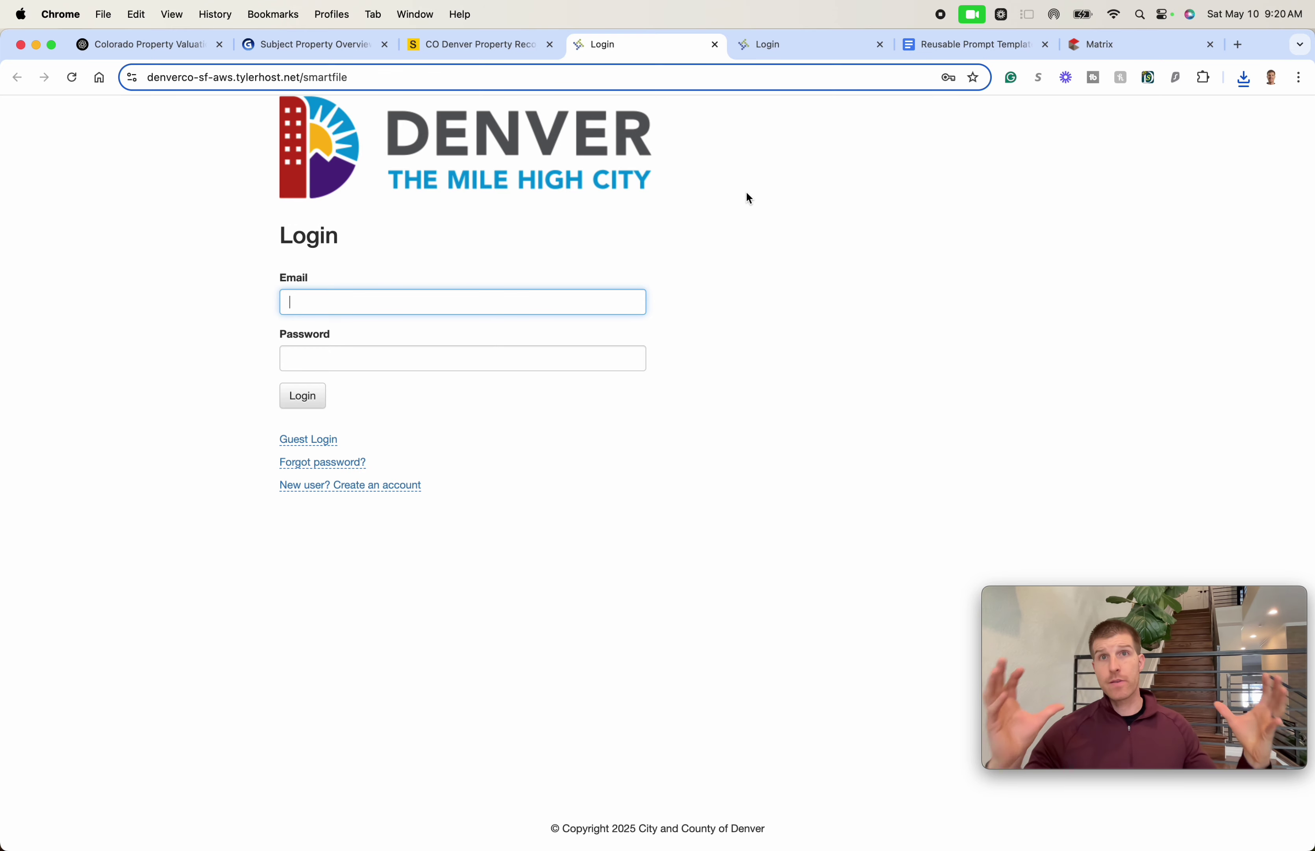
key(super+t)
text(milehightitleguy.com)
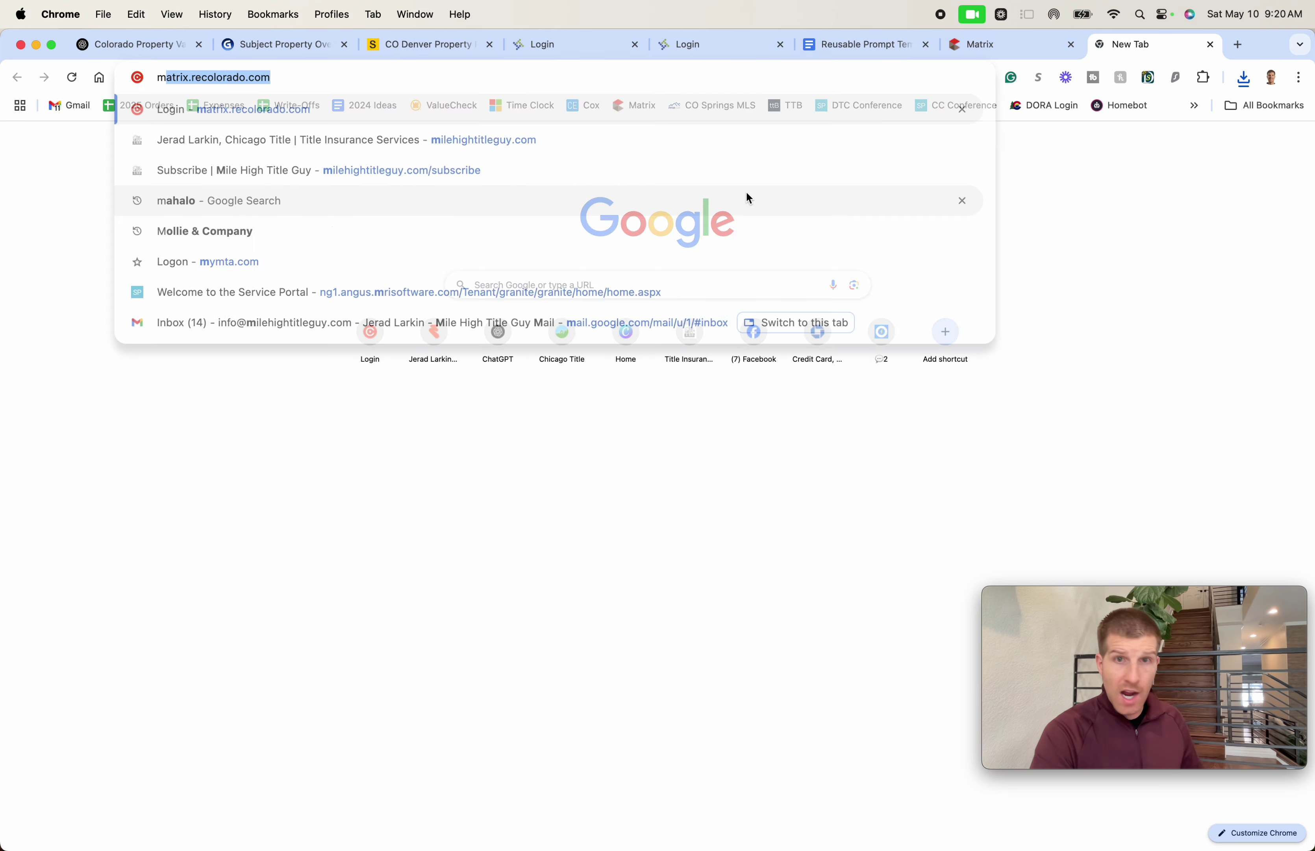
key(Return)
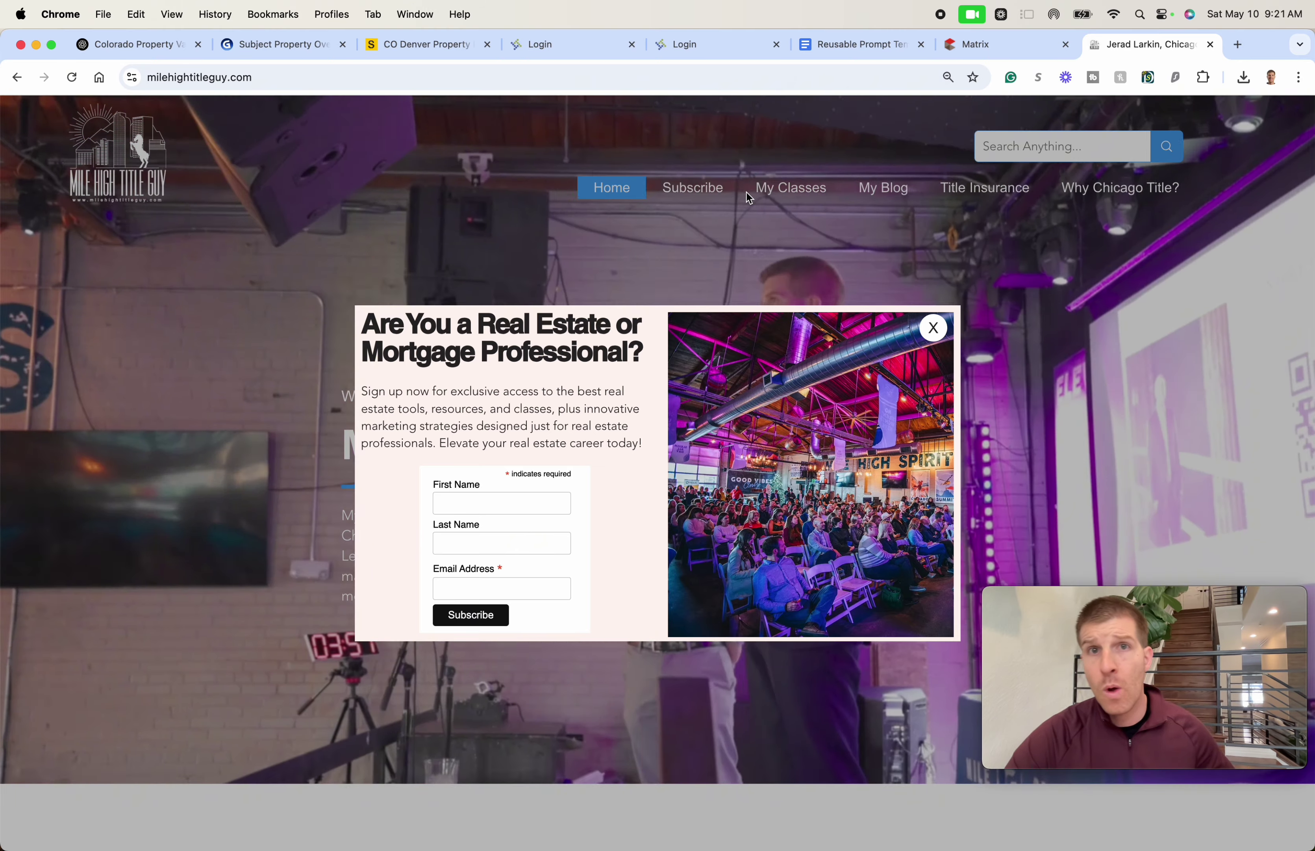
click(747, 193)
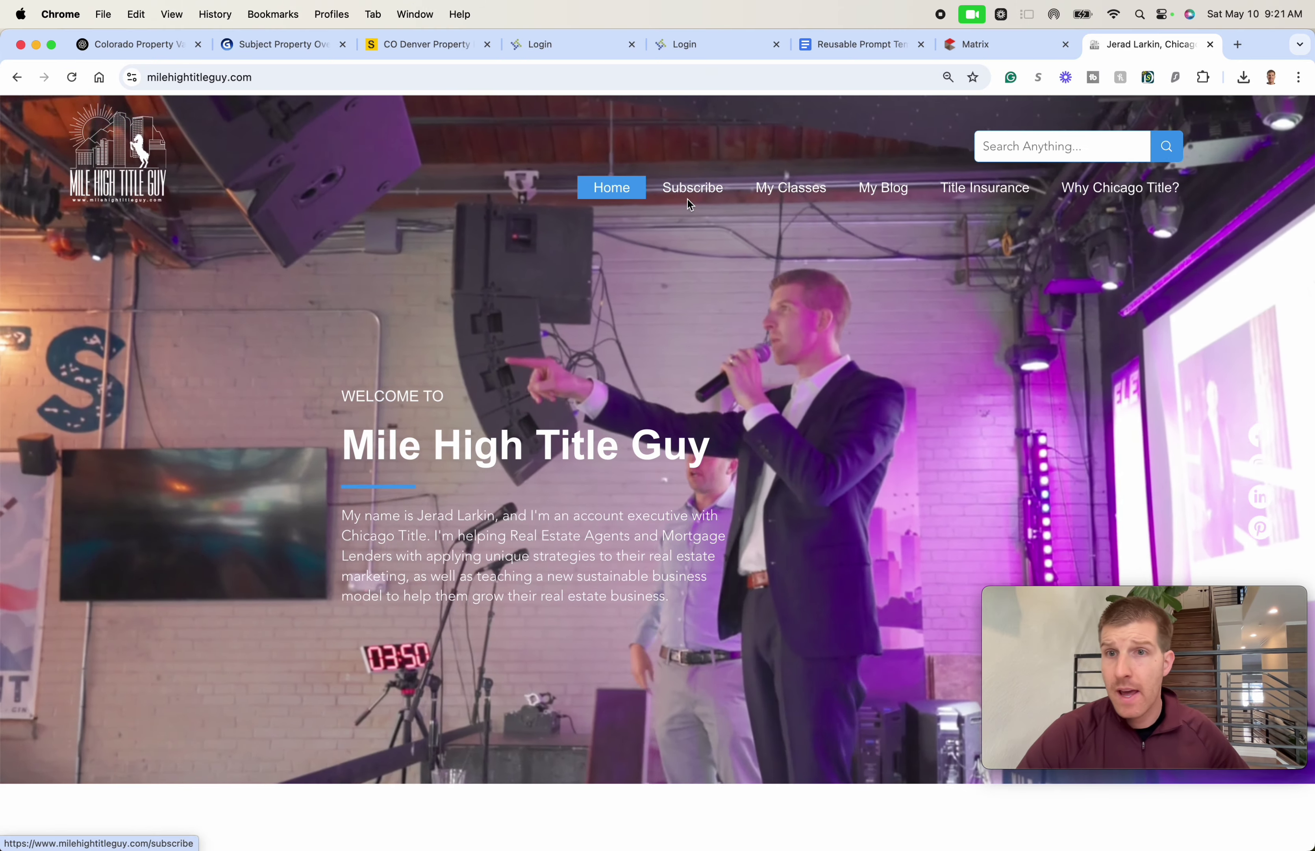